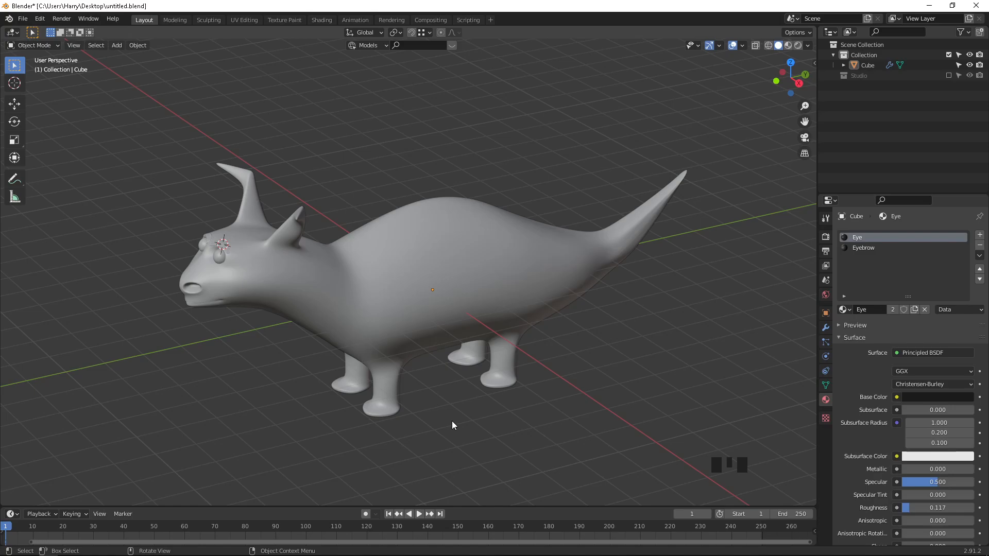
# Step: Duplicate the creature mesh in place, keeping the copy at the original's position
pyautogui.click(379, 296)
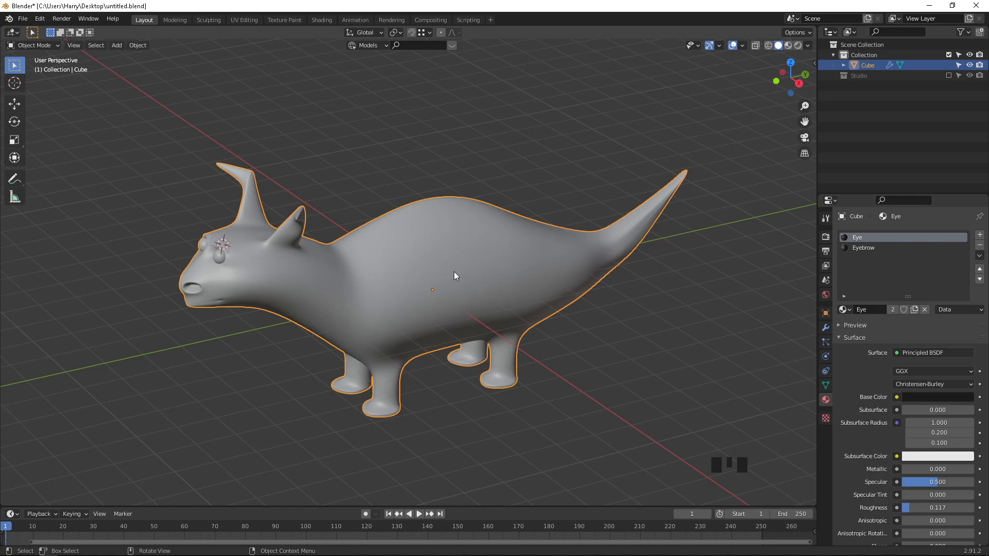
pyautogui.press('shift')
pyautogui.hotkey('shift', 'd')
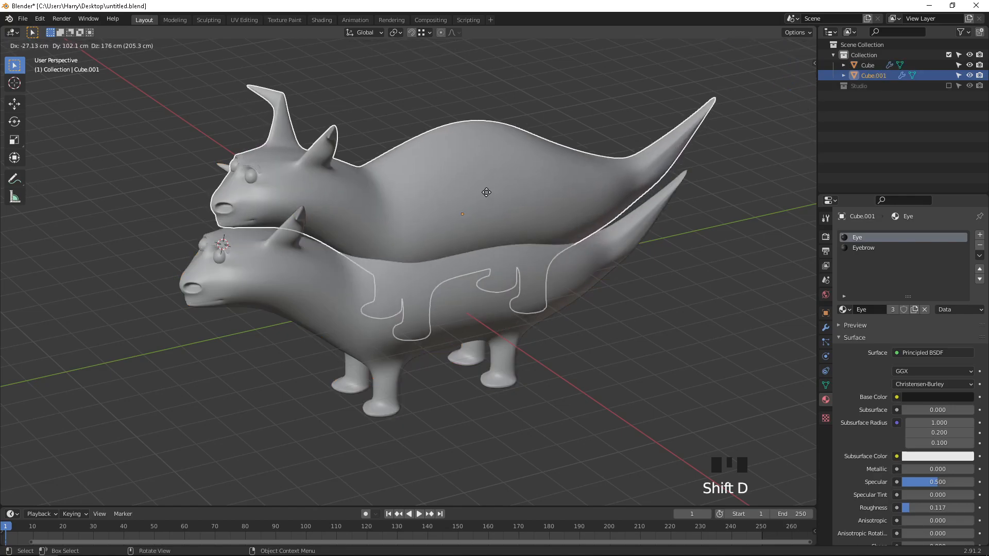
pyautogui.rightClick(516, 174)
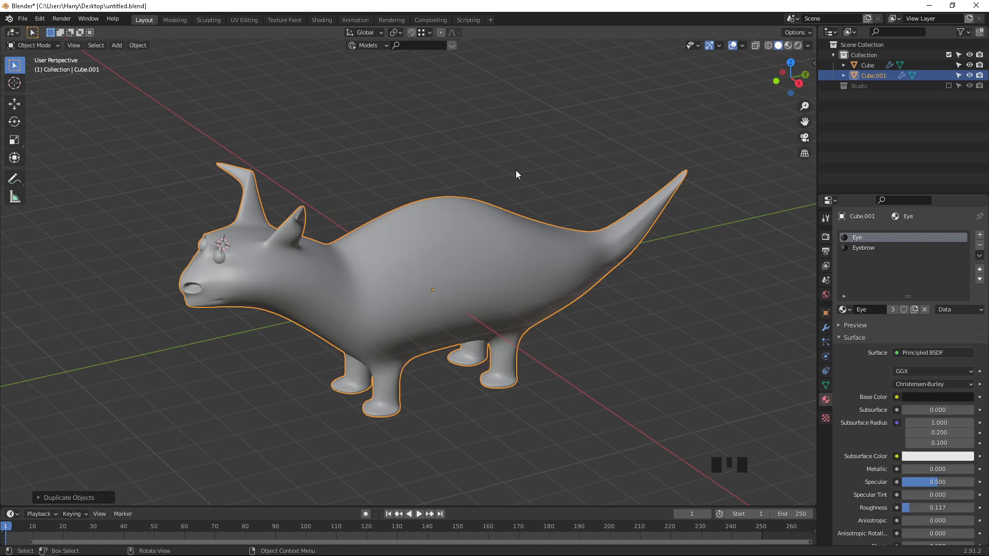
# Step: Move the duplicate into a new collection named Backup and exclude that collection from the view layer
pyautogui.press('m')
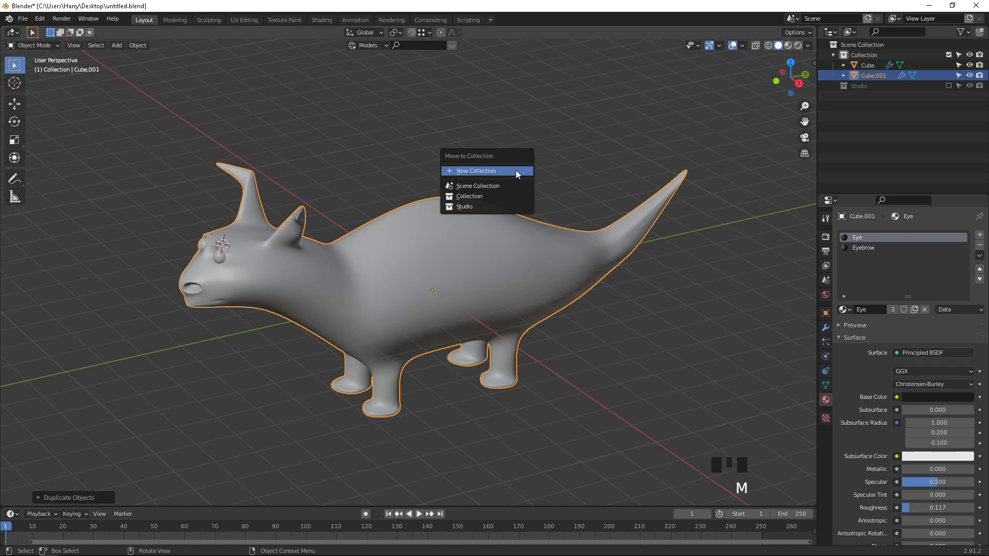
pyautogui.click(484, 171)
pyautogui.write('Backup')
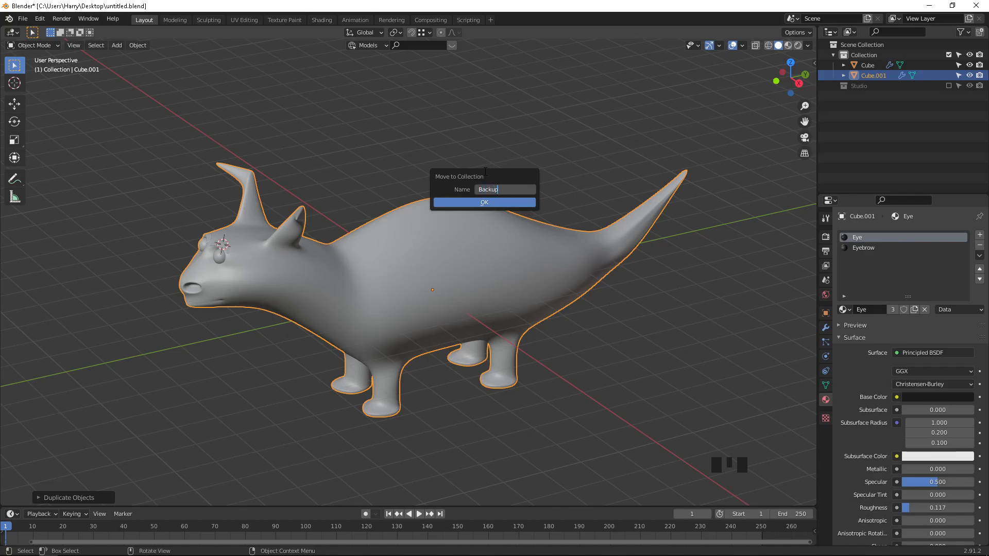
pyautogui.press('Return')
pyautogui.click(498, 202)
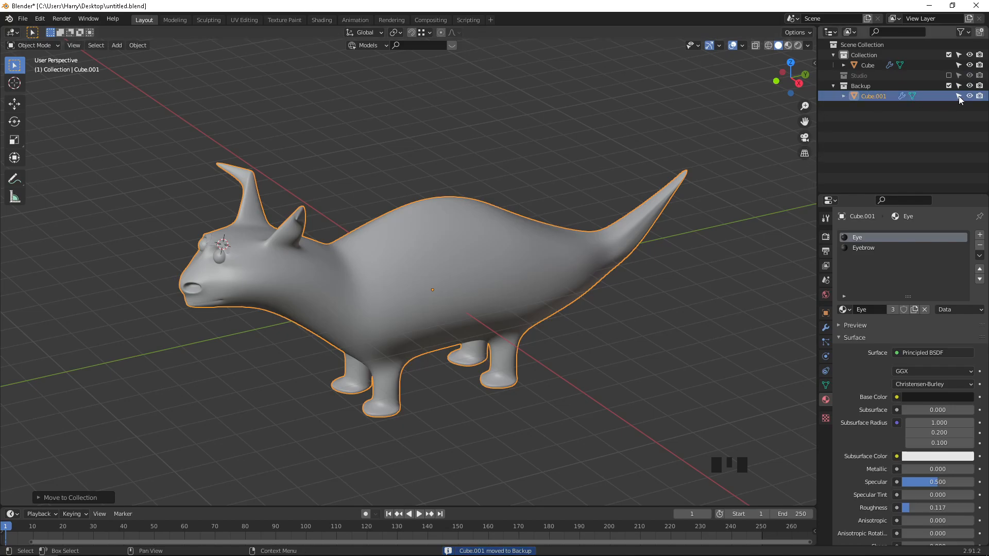
pyautogui.click(949, 85)
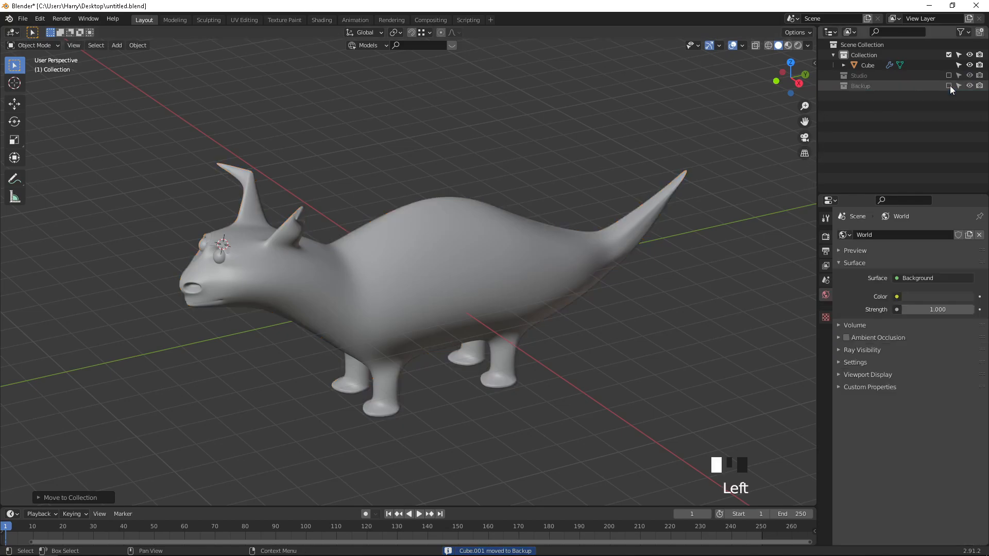
pyautogui.click(856, 85)
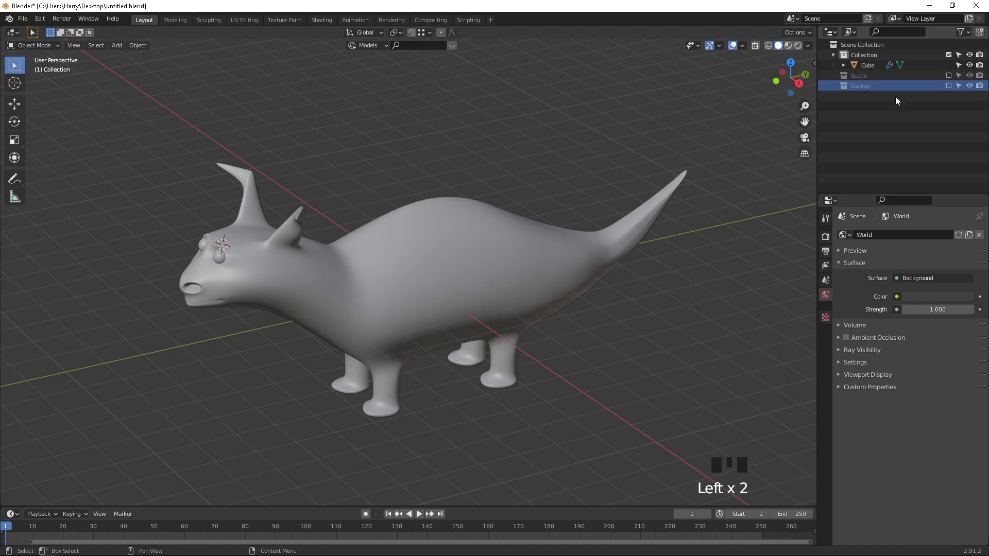
# Step: Add a new material named Body to the original creature and move its slot above Eye and Eyebrow
pyautogui.moveTo(368, 230); pyautogui.dragTo(417, 231, button='middle')
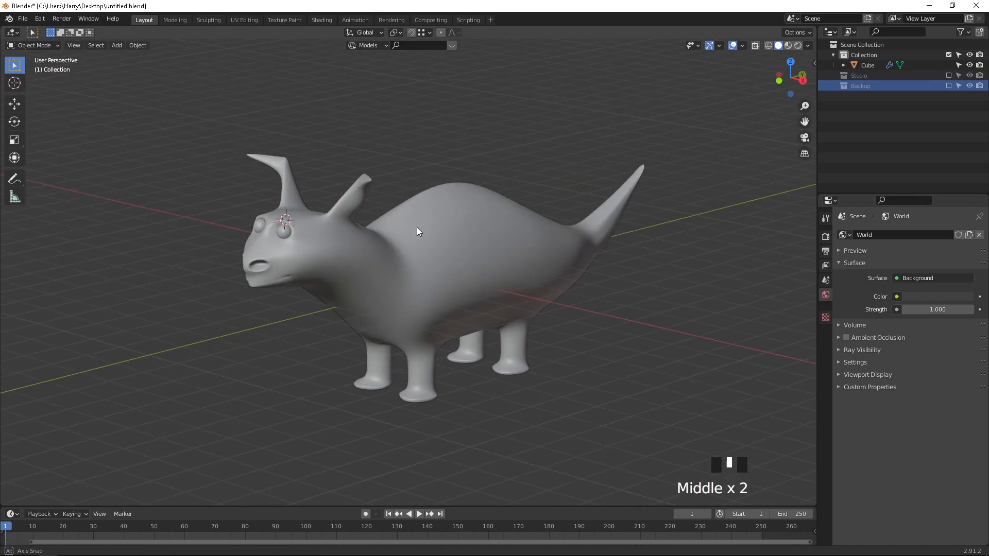
pyautogui.click(403, 254)
pyautogui.scroll(2, 390, 263)
pyautogui.keyDown('shift'); pyautogui.moveTo(390, 263); pyautogui.dragTo(422, 244, button='middle'); pyautogui.keyUp('shift')
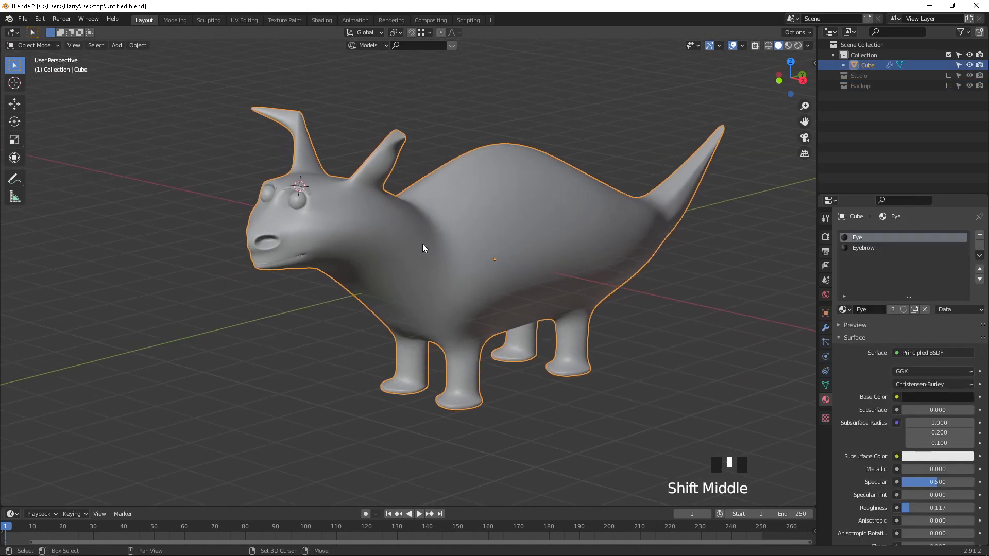
pyautogui.scroll(2, 859, 277)
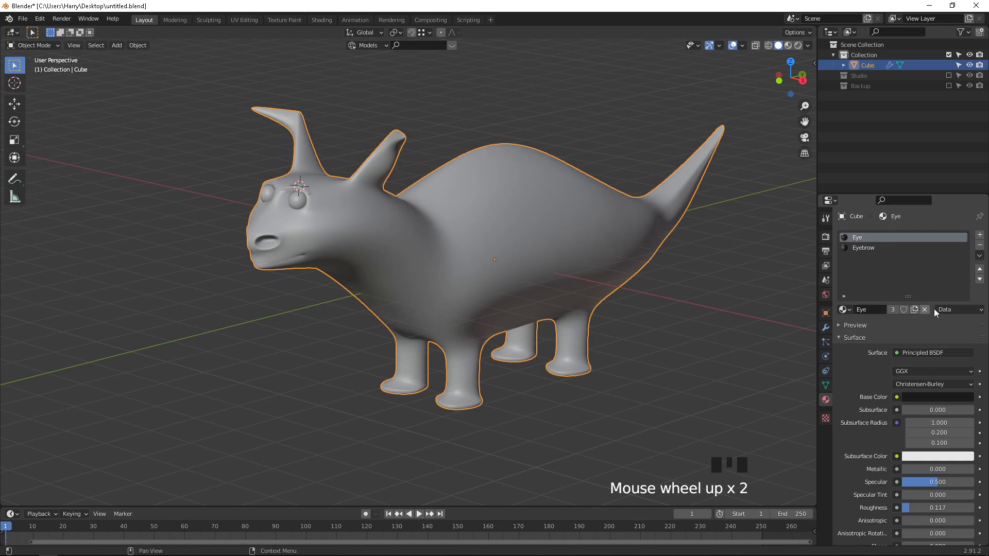
pyautogui.click(979, 234)
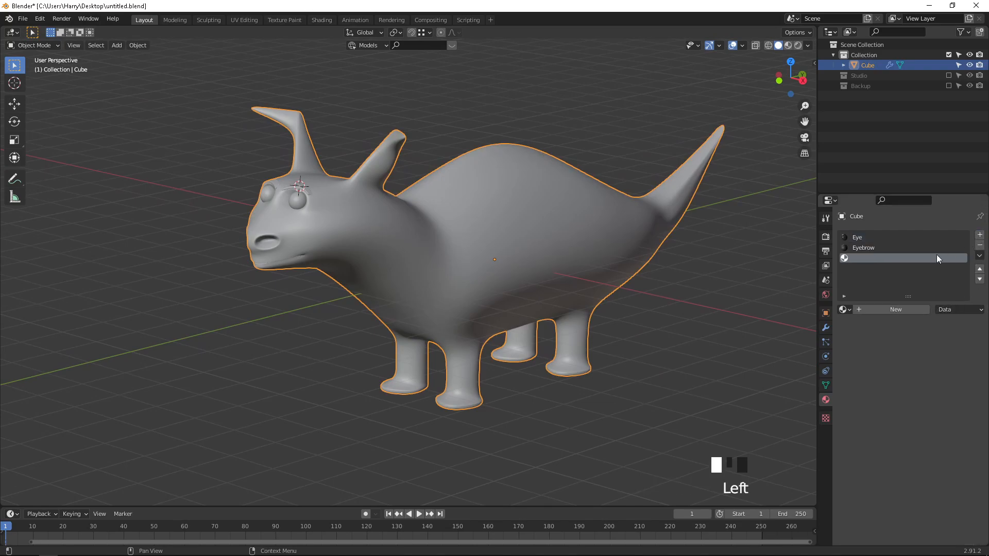
pyautogui.click(895, 308)
pyautogui.click(895, 309)
pyautogui.write('B')
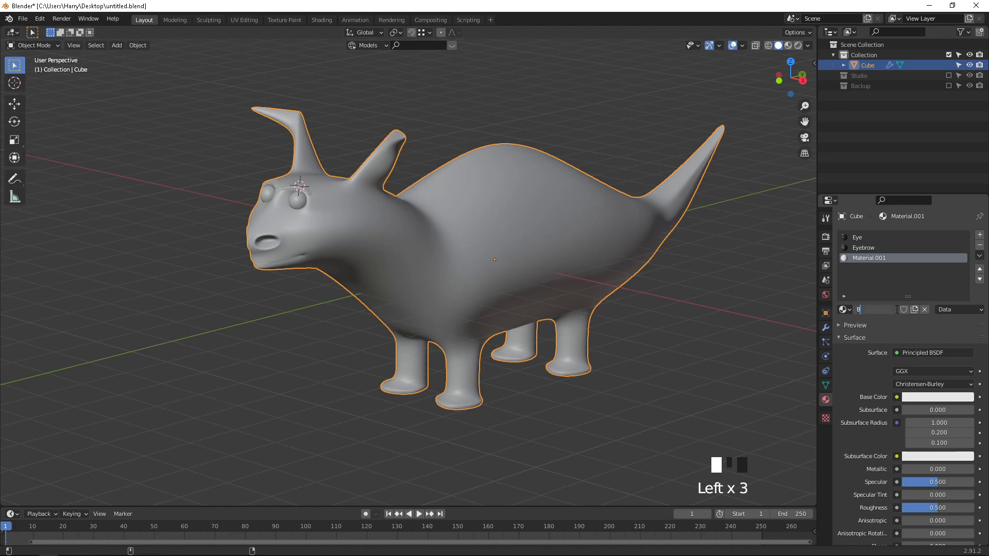
pyautogui.write('oday')
pyautogui.press('Left')
pyautogui.press('BackSpace')
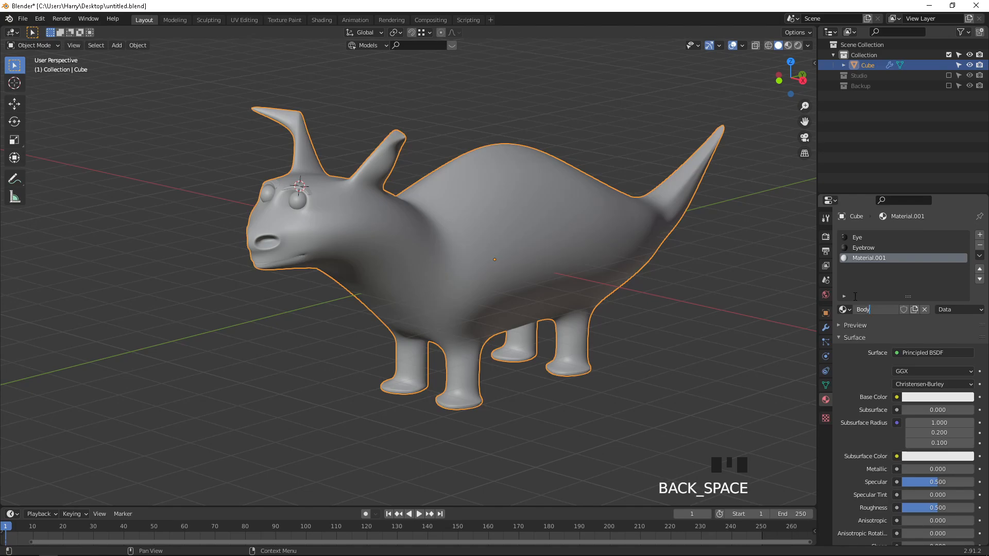
pyautogui.press('Return')
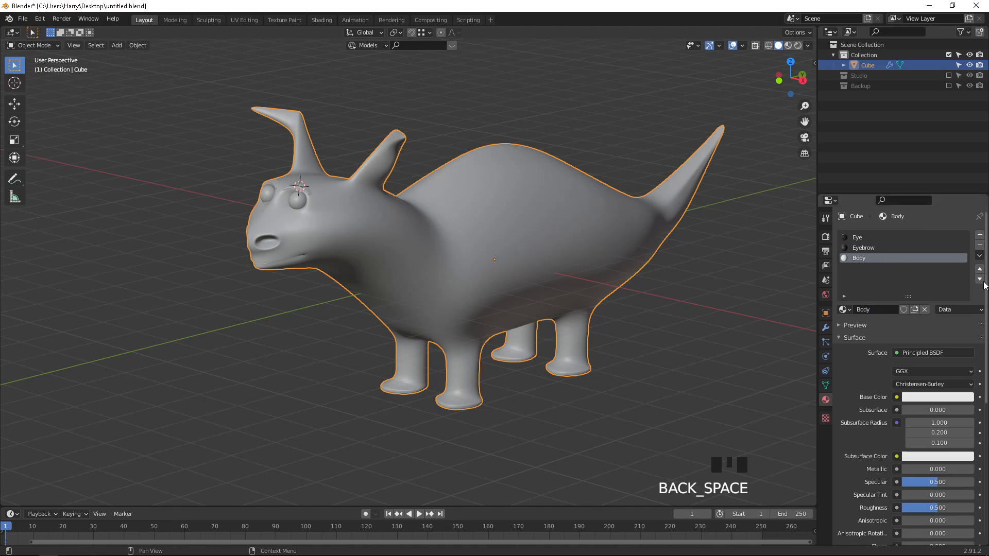
pyautogui.click(980, 269)
pyautogui.click(979, 269)
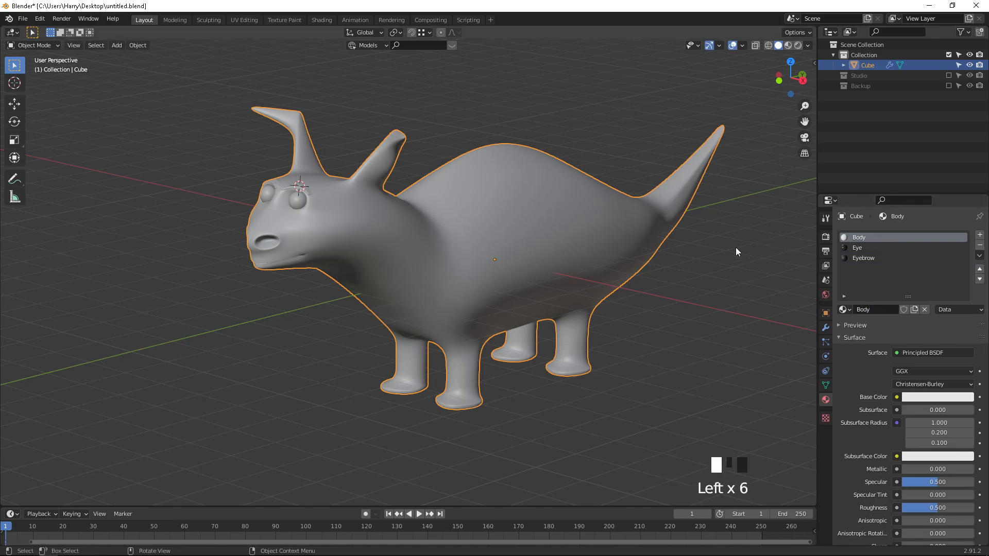
# Step: Switch the viewport shading to Material Preview and examine how the materials cover the creature
pyautogui.keyDown('shift'); pyautogui.moveTo(524, 217); pyautogui.dragTo(466, 234, button='middle'); pyautogui.keyUp('shift')
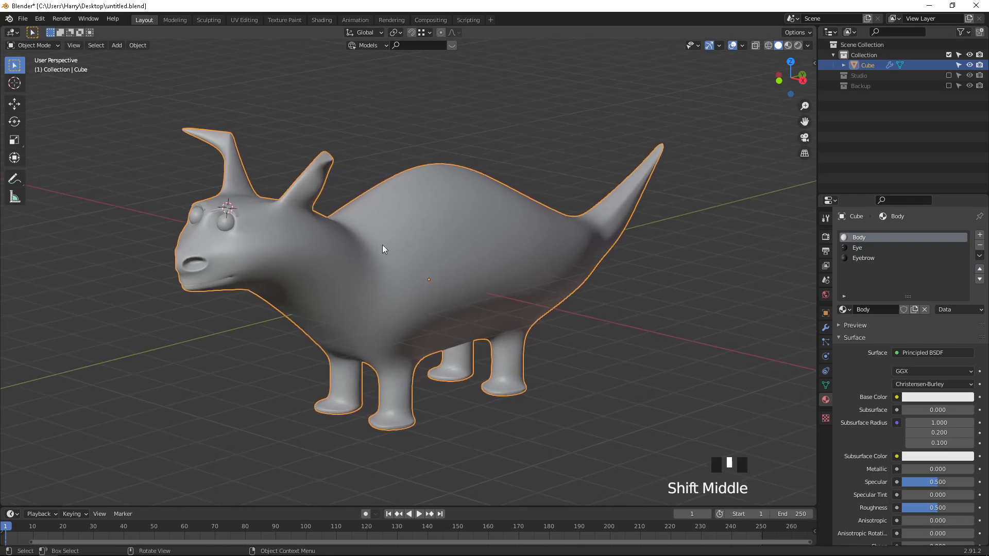
pyautogui.press('z')
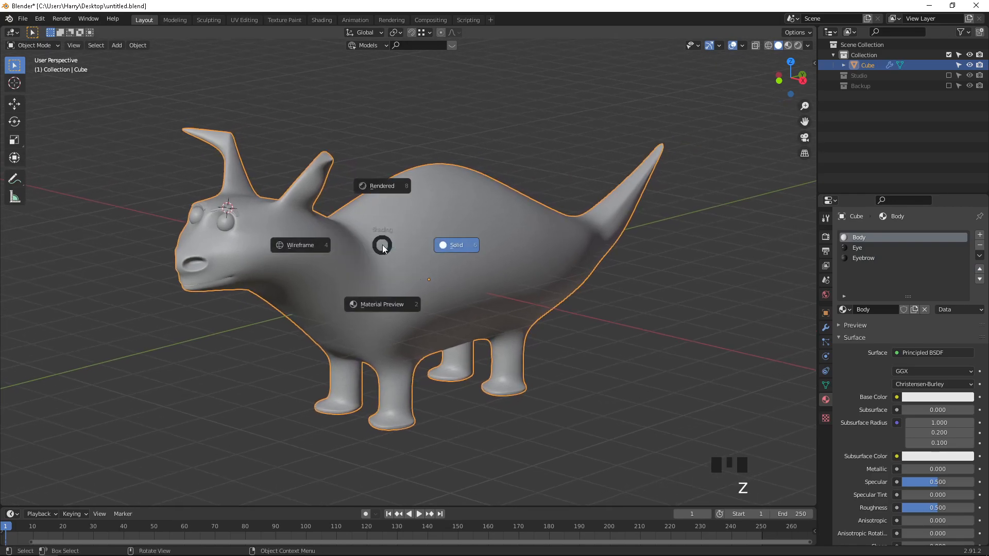
pyautogui.click(376, 308)
pyautogui.keyDown('shift'); pyautogui.moveTo(371, 248); pyautogui.dragTo(421, 258, button='middle'); pyautogui.keyUp('shift')
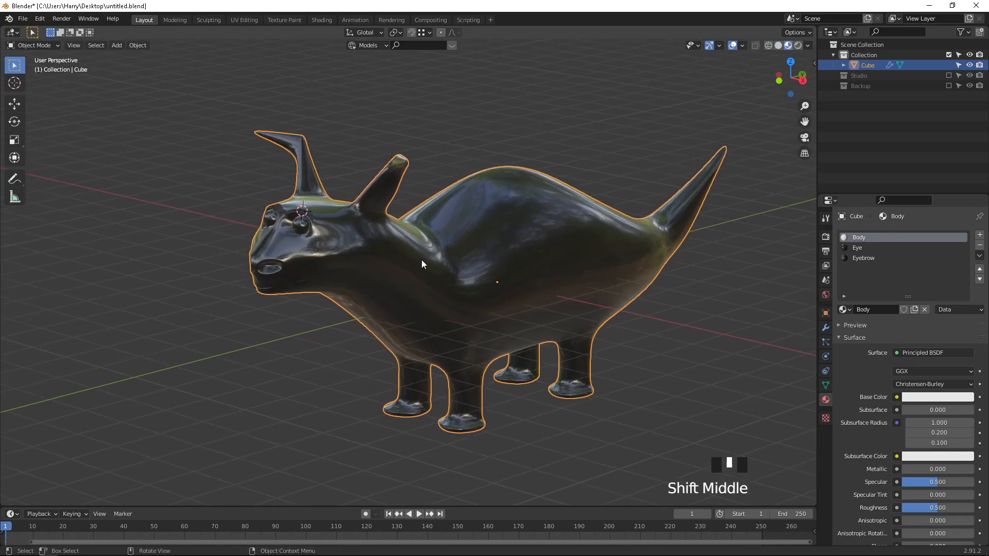
pyautogui.moveTo(533, 292); pyautogui.dragTo(403, 296, button='middle')
pyautogui.scroll(2, 339, 257)
pyautogui.scroll(2, 412, 293)
# Step: Enter Edit Mode with Solid shading and select all linked faces of the creature's near eyeball
pyautogui.press('Tab')
pyautogui.scroll(-2, 404, 296)
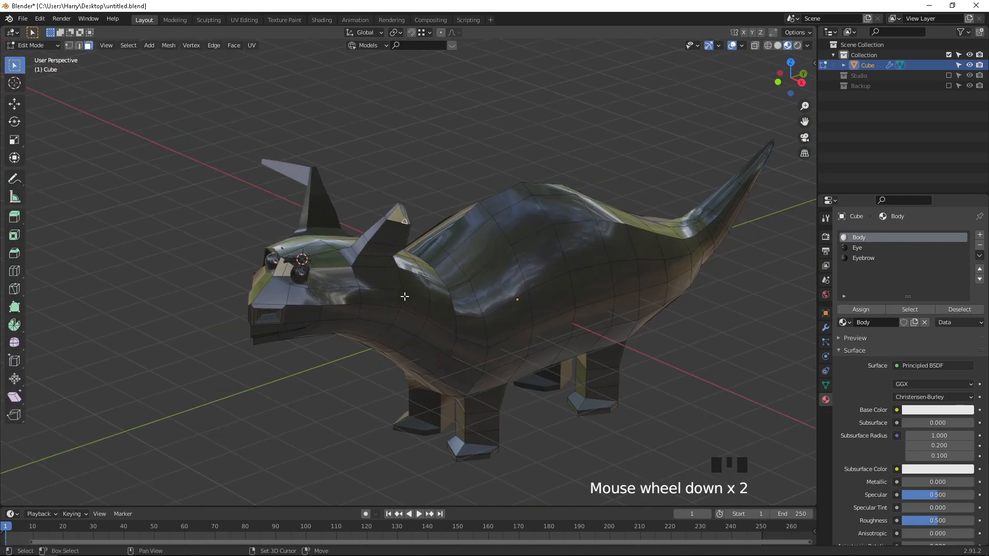
pyautogui.hotkey('shift', 'z')
pyautogui.press('z')
pyautogui.keyDown('shift'); pyautogui.moveTo(360, 266); pyautogui.dragTo(394, 268, button='middle'); pyautogui.keyUp('shift')
pyautogui.scroll(2, 308, 275)
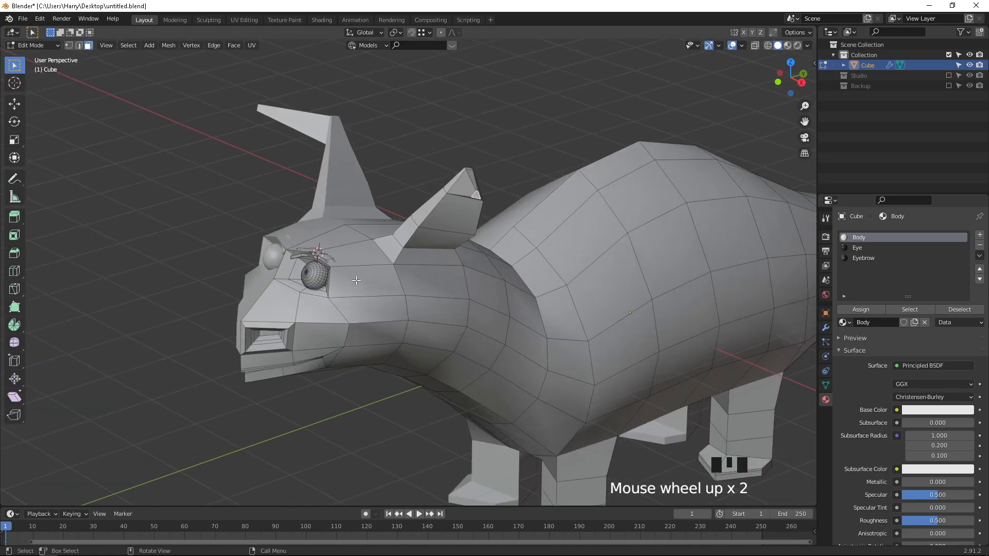
pyautogui.keyDown('shift'); pyautogui.moveTo(309, 276); pyautogui.dragTo(338, 274, button='middle'); pyautogui.keyUp('shift')
pyautogui.click(338, 275)
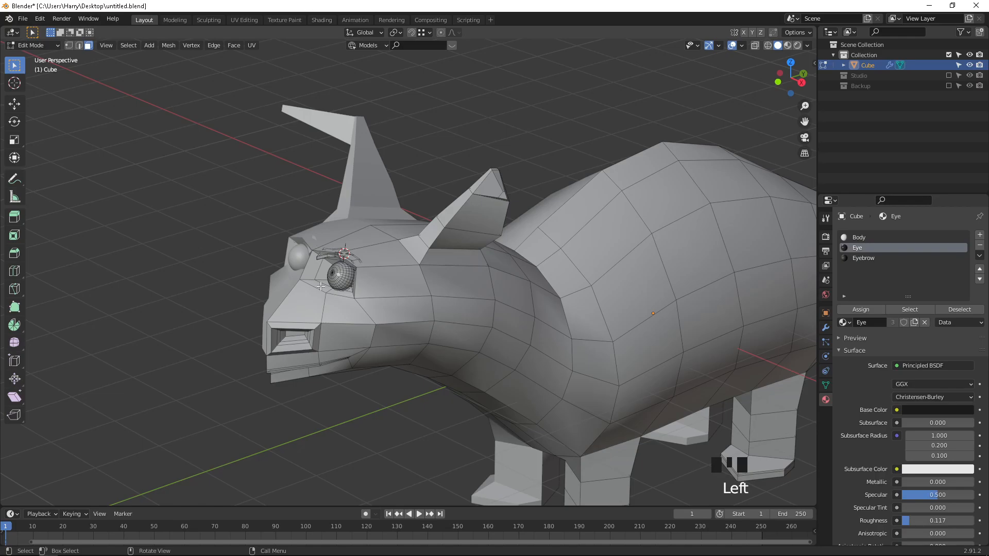
pyautogui.press('l')
pyautogui.click(338, 276)
pyautogui.hotkey('ctrl', 'l')
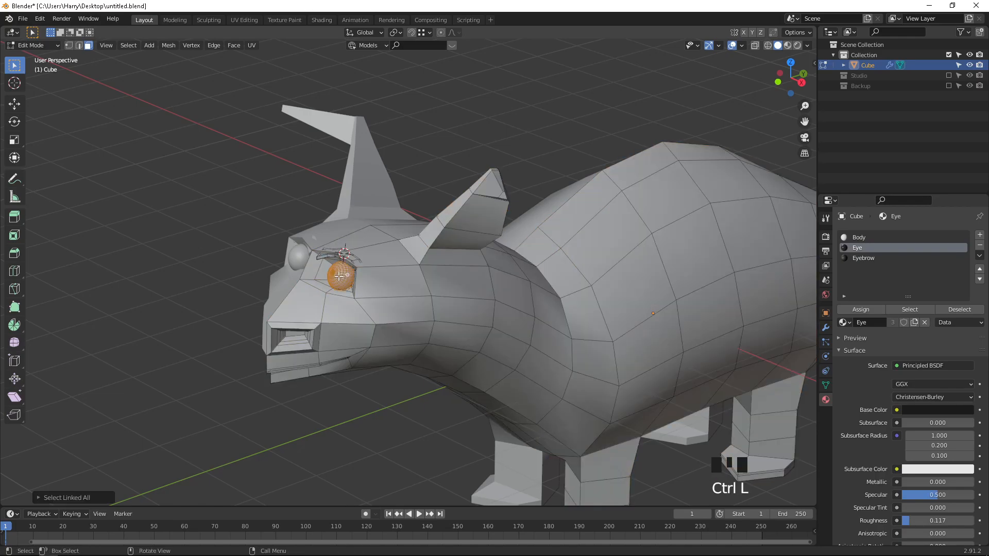
# Step: Add all linked faces of the eyebrow above that eye to the selection
pyautogui.scroll(-1, 417, 310)
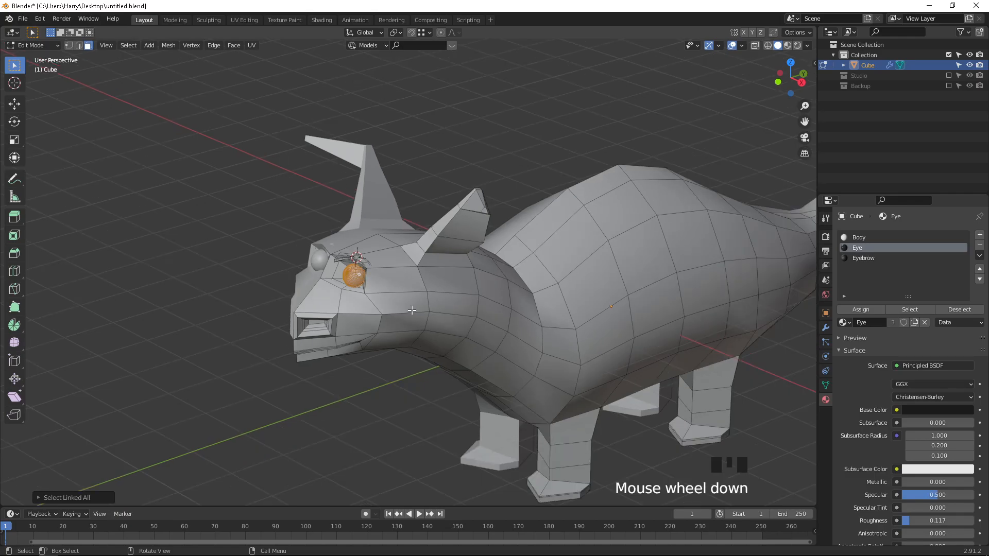
pyautogui.scroll(3, 363, 304)
pyautogui.keyDown('shift'); pyautogui.scroll(1, 362, 303); pyautogui.keyUp('shift')
pyautogui.scroll(2, 362, 302)
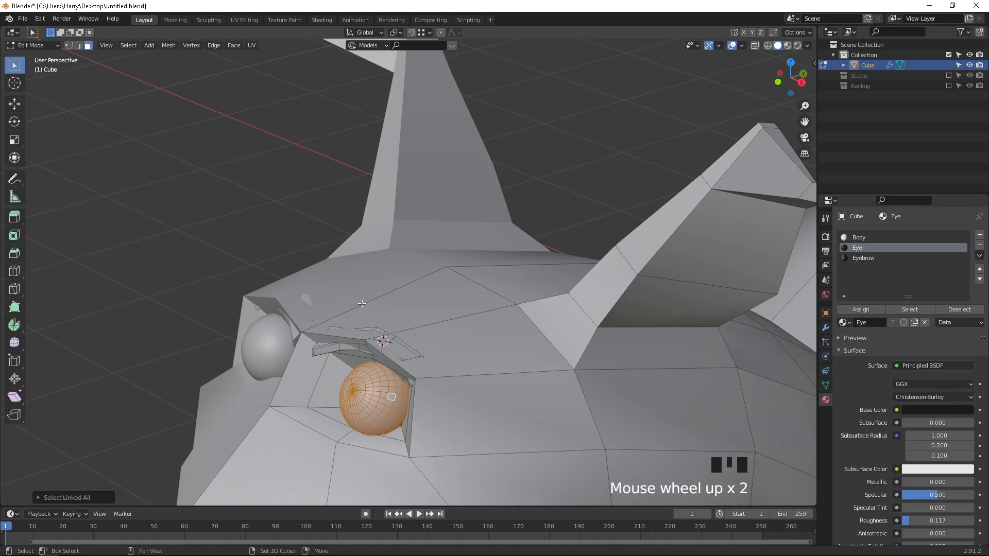
pyautogui.keyDown('shift'); pyautogui.click(326, 350); pyautogui.keyUp('shift')
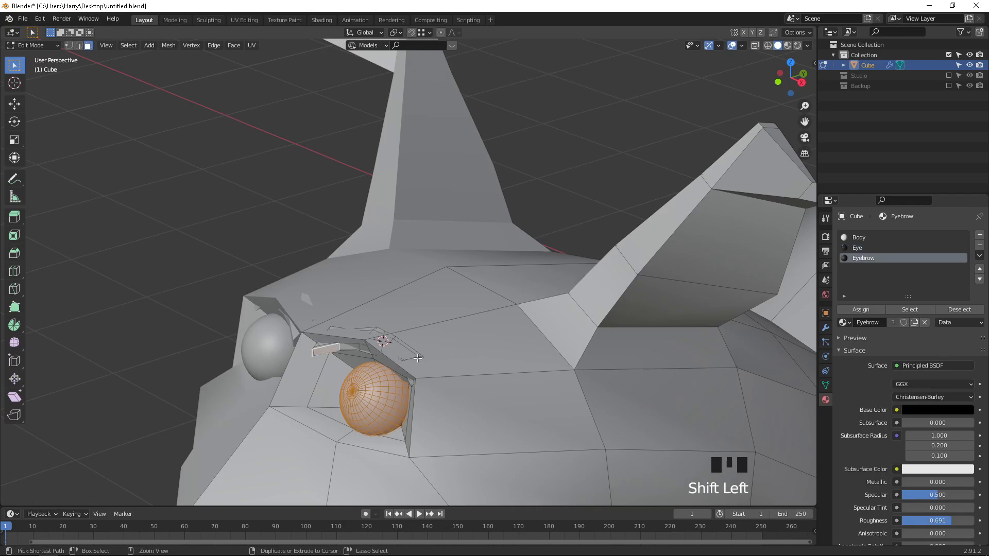
pyautogui.hotkey('ctrl', 'l')
pyautogui.scroll(-2, 417, 358)
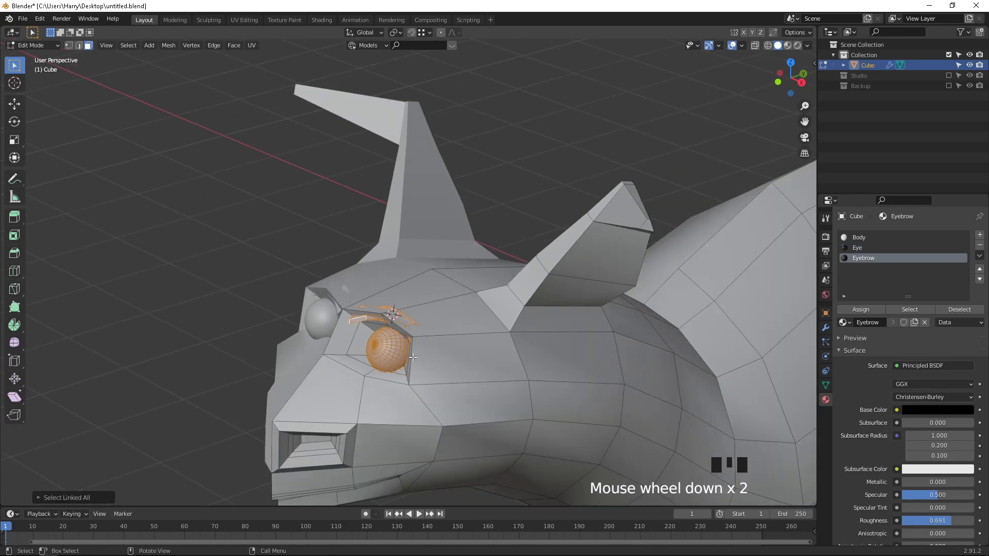
# Step: Invert the selection to cover everything except the eye and eyebrow, and assign the Body material to it
pyautogui.scroll(-3, 408, 372)
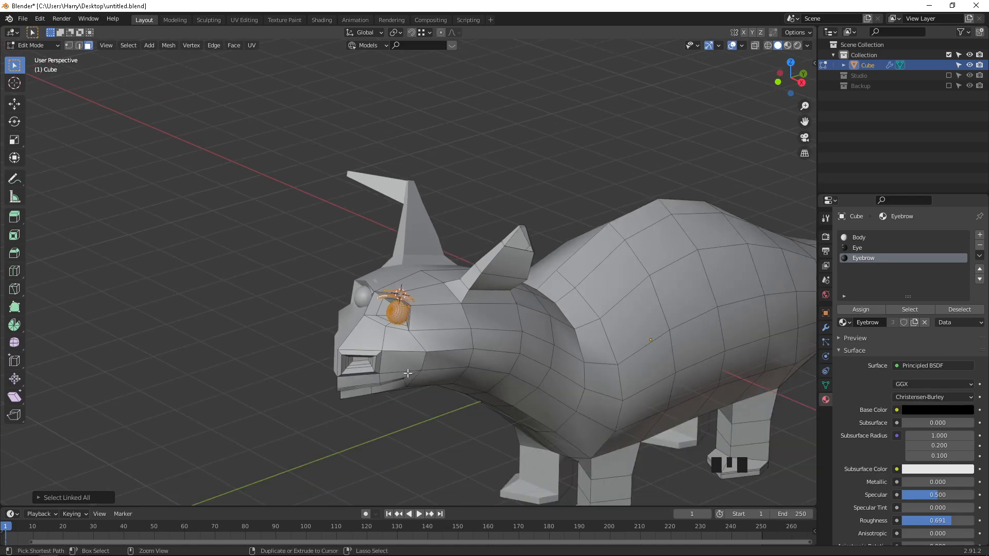
pyautogui.hotkey('ctrl', 'i')
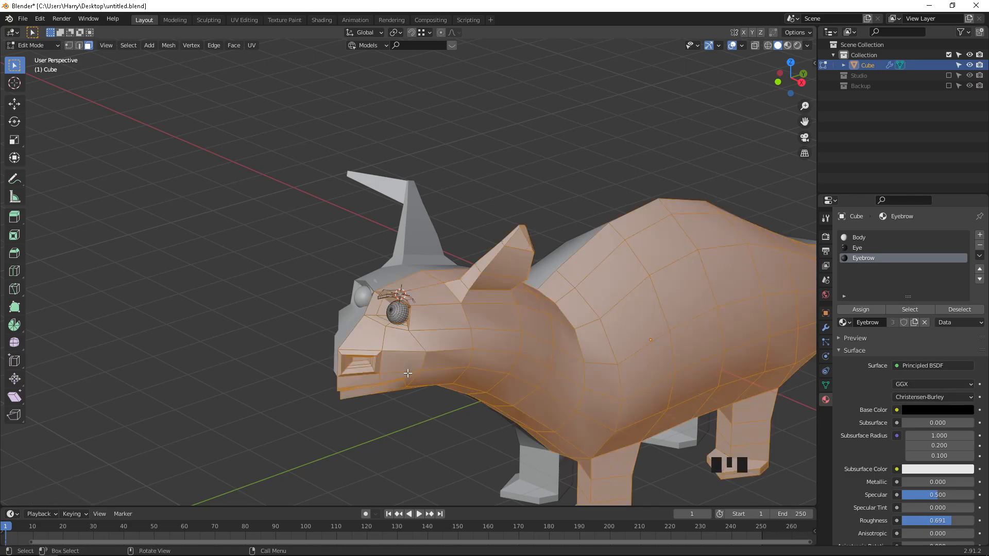
pyautogui.click(868, 236)
pyautogui.click(866, 310)
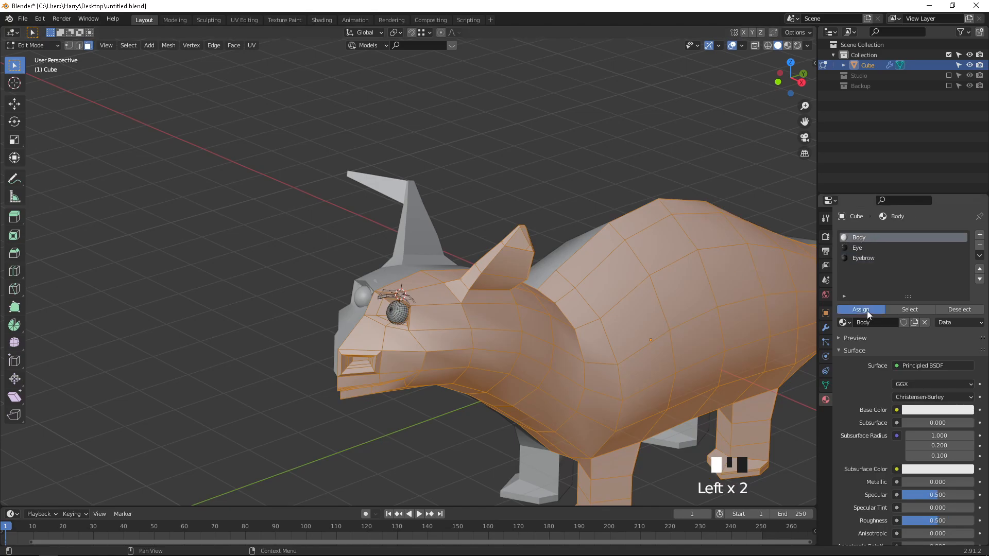
# Step: Switch to Material Preview, leave Edit Mode and deselect the creature to check its body, eye and eyebrow materials
pyautogui.press('z')
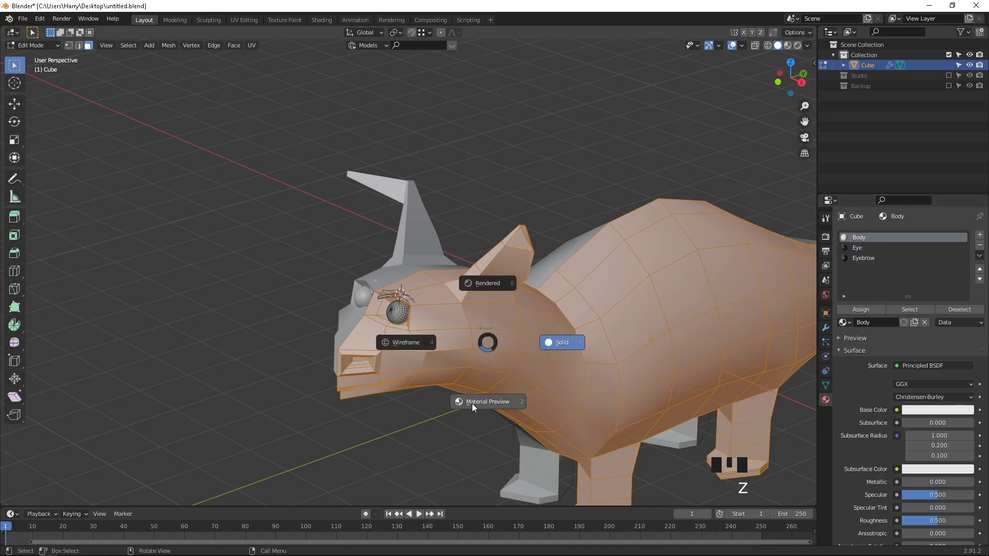
pyautogui.click(470, 405)
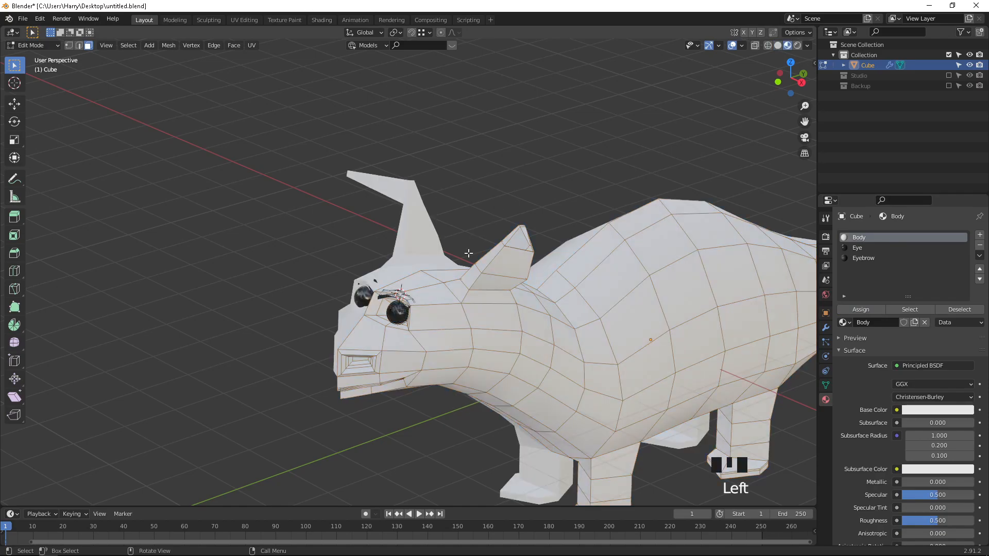
pyautogui.press('Tab')
pyautogui.moveTo(462, 269); pyautogui.dragTo(410, 256, button='middle')
pyautogui.click(441, 159)
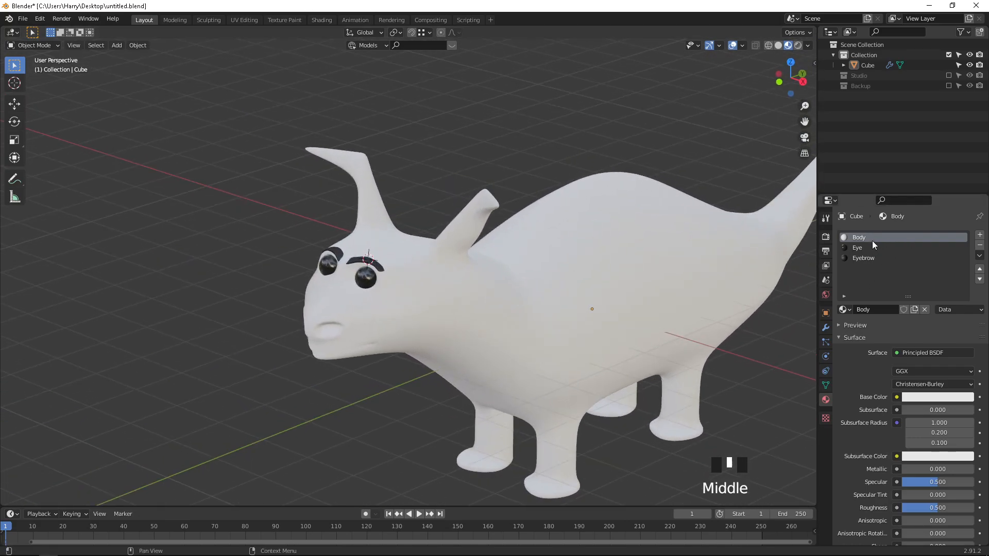
pyautogui.keyDown('shift'); pyautogui.scroll(1, 430, 327); pyautogui.keyUp('shift')
pyautogui.scroll(1, 429, 327)
pyautogui.keyDown('shift'); pyautogui.moveTo(469, 325); pyautogui.dragTo(393, 326, button='middle'); pyautogui.keyUp('shift')
# Step: Return the viewport to Solid shading and save the file
pyautogui.press('z')
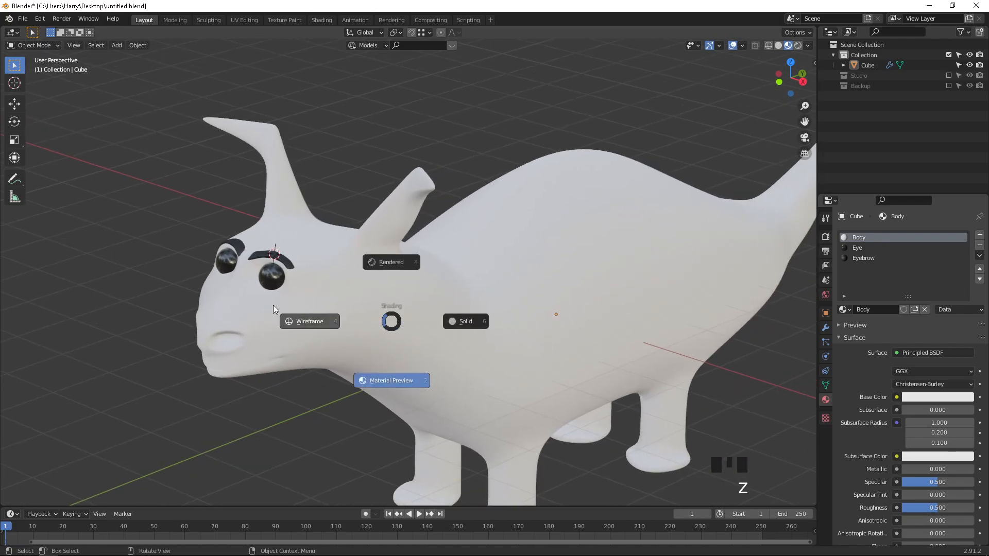
pyautogui.click(504, 322)
pyautogui.hotkey('ctrl', 's')
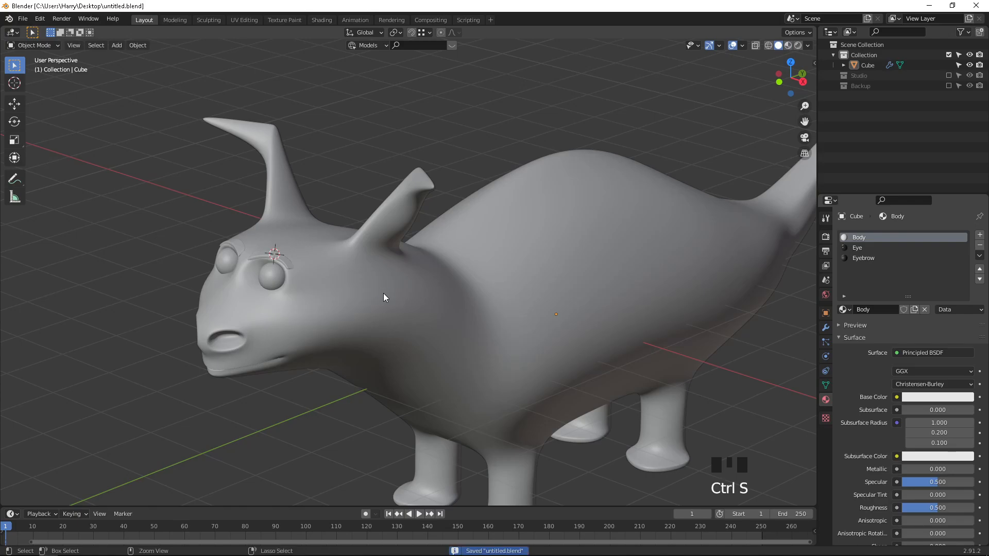
# Step: Select the creature's entire mesh in Edit Mode, return to Object Mode and save the file
pyautogui.click(383, 295)
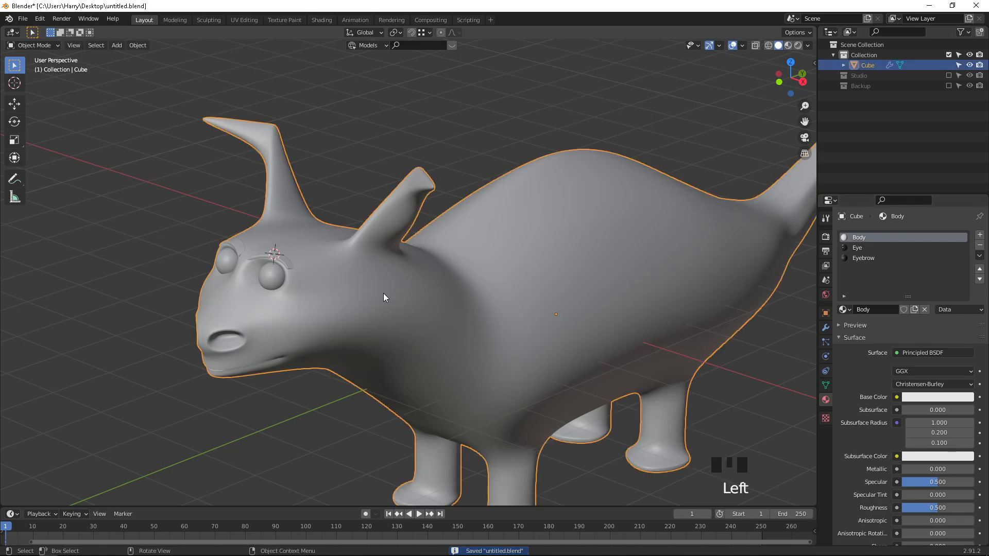
pyautogui.press('Tab')
pyautogui.press('a')
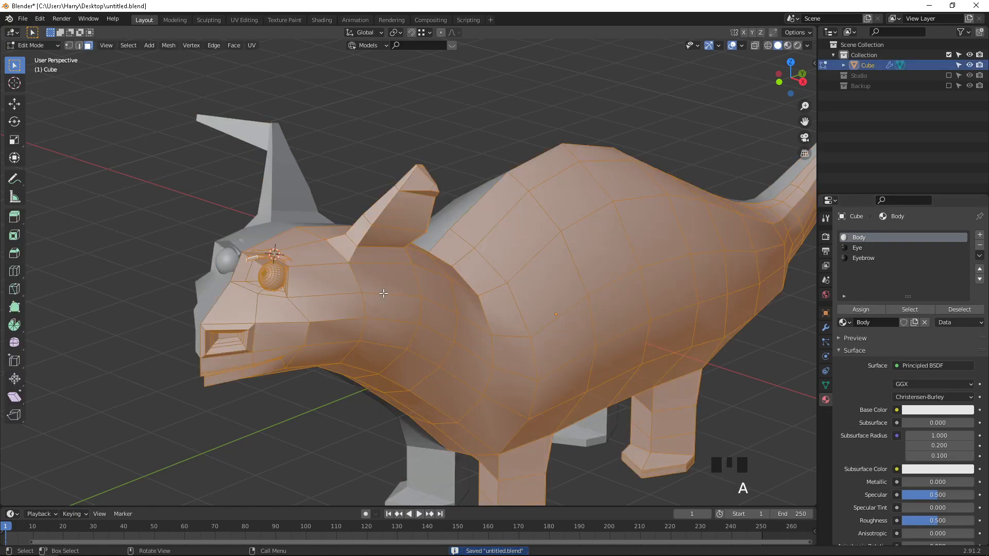
pyautogui.press('Tab')
pyautogui.scroll(-2, 383, 293)
pyautogui.hotkey('ctrl', 's')
pyautogui.keyDown('shift'); pyautogui.moveTo(517, 277); pyautogui.dragTo(475, 266, button='middle'); pyautogui.keyUp('shift')
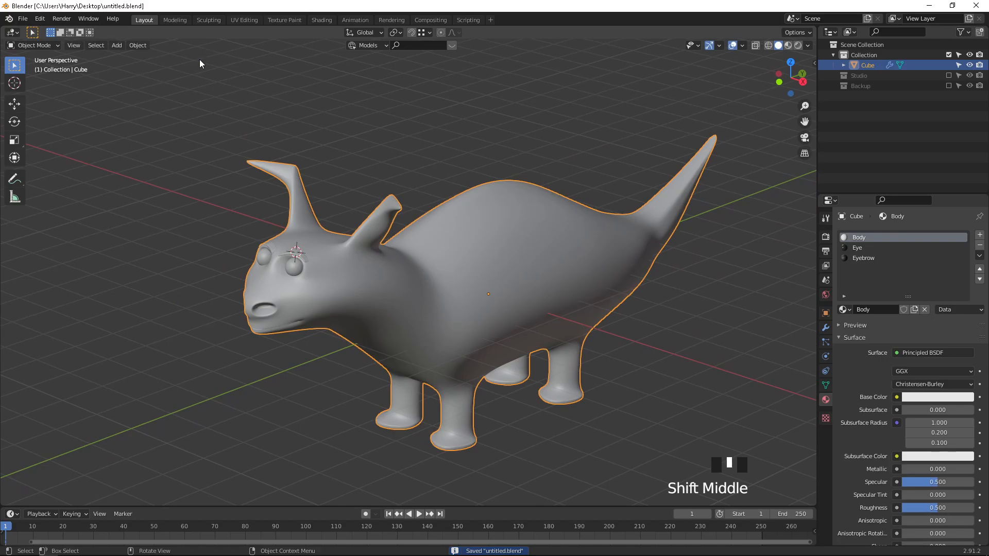
# Step: Switch to the Shading workspace to work on the creature's Body material nodes
pyautogui.click(328, 22)
pyautogui.moveTo(360, 181)
pyautogui.mouseDown(button='middle')
pyautogui.moveTo(482, 167)
pyautogui.moveTo(456, 175)
pyautogui.mouseUp(button='middle')
pyautogui.scroll(4, 391, 176)
pyautogui.scroll(-2, 482, 167)
pyautogui.scroll(1, 455, 174)
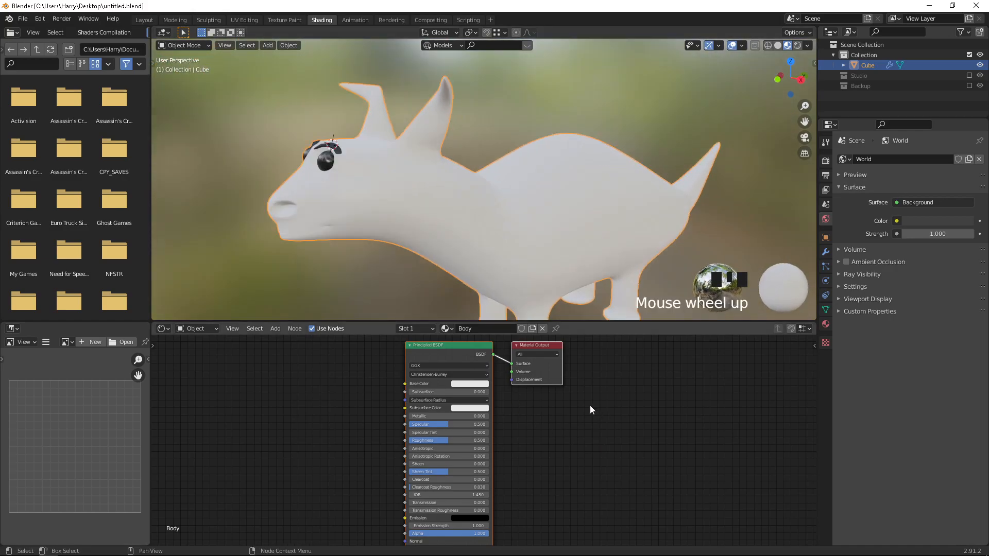
# Step: Add a Voronoi Texture node to the Body material, well to the left of the Principled BSDF node
pyautogui.rightClick(523, 453)
pyautogui.moveTo(576, 410); pyautogui.dragTo(666, 433, button='middle')
pyautogui.scroll(1, 359, 410)
pyautogui.moveTo(401, 389); pyautogui.dragTo(465, 433, button='middle')
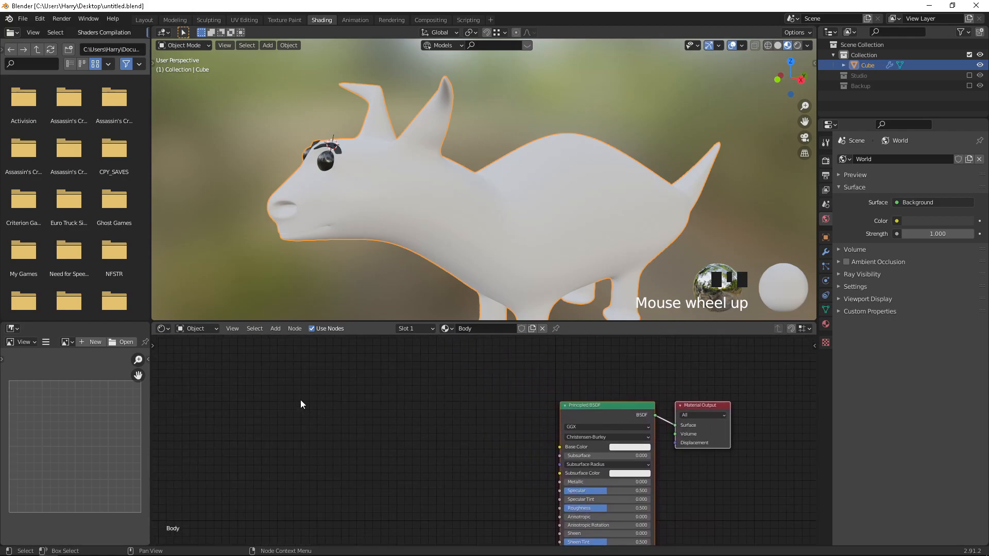
pyautogui.rightClick(264, 397)
pyautogui.hotkey('shift', 'a')
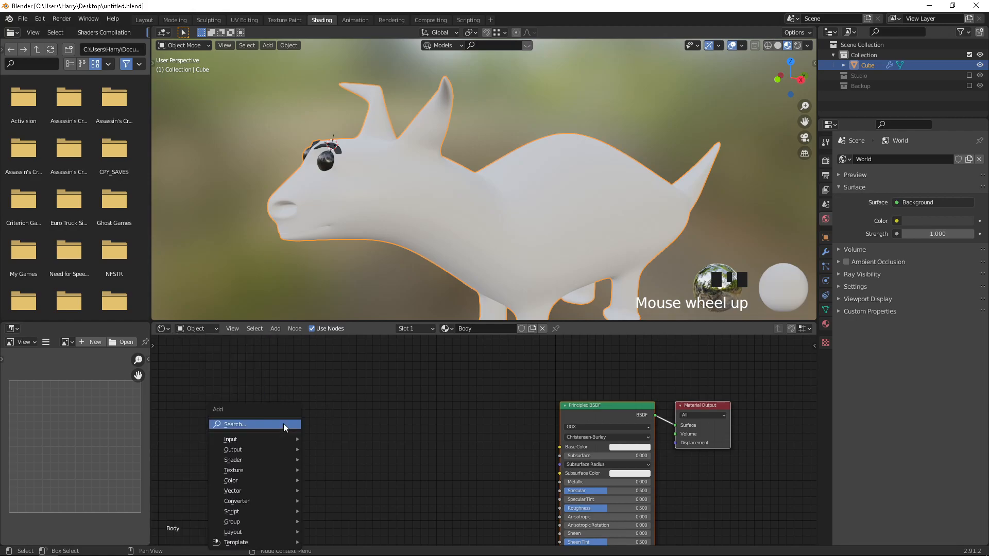
pyautogui.moveTo(279, 470)
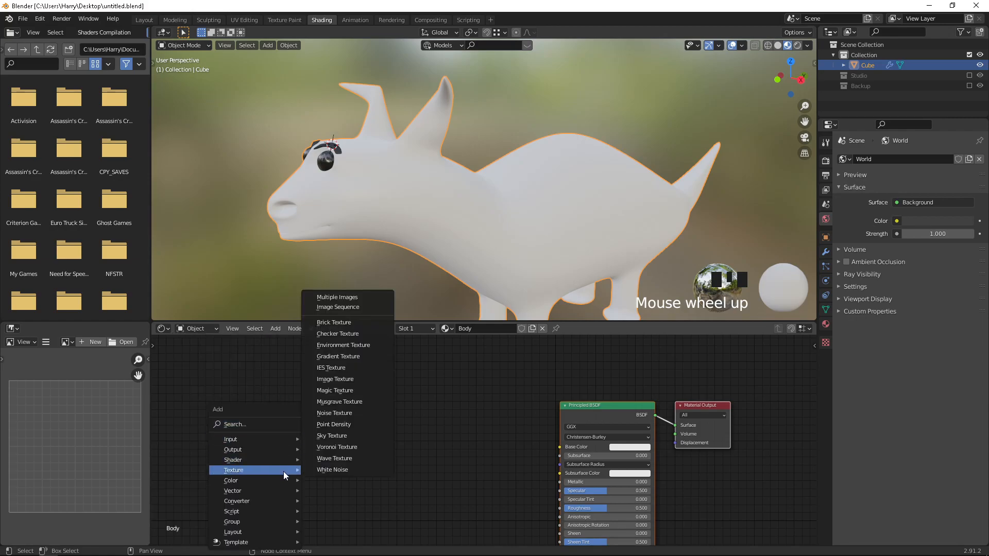
pyautogui.click(346, 449)
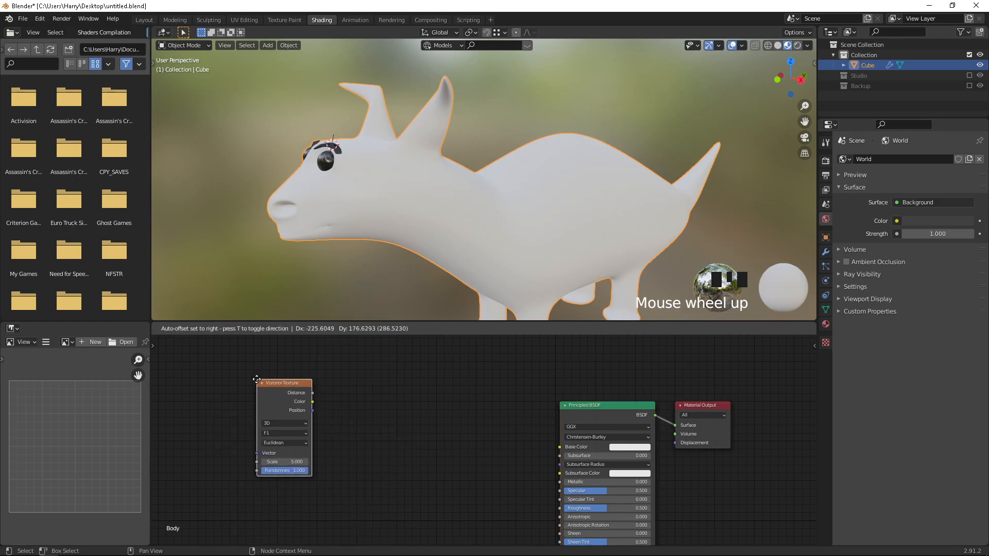
pyautogui.click(235, 371)
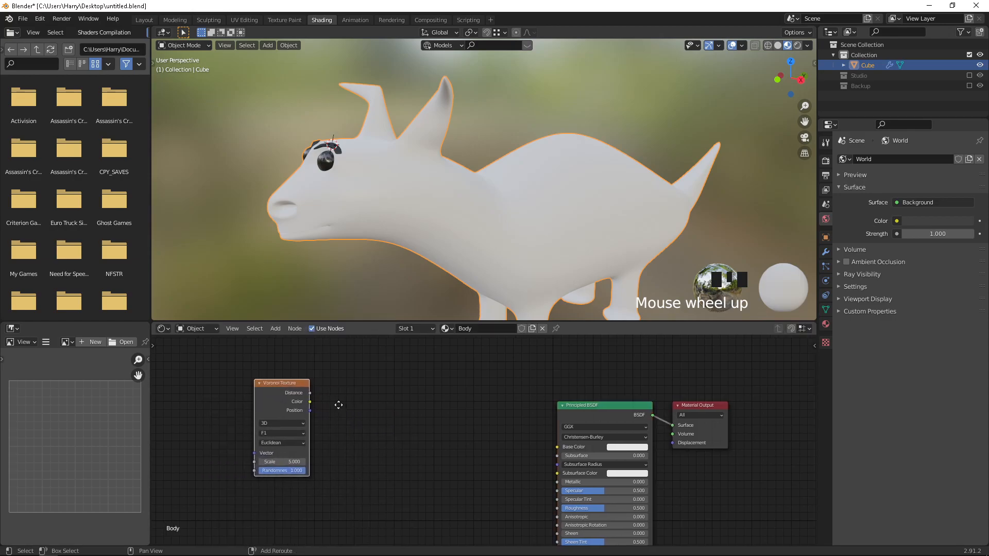
pyautogui.moveTo(337, 403); pyautogui.dragTo(323, 406, button='middle')
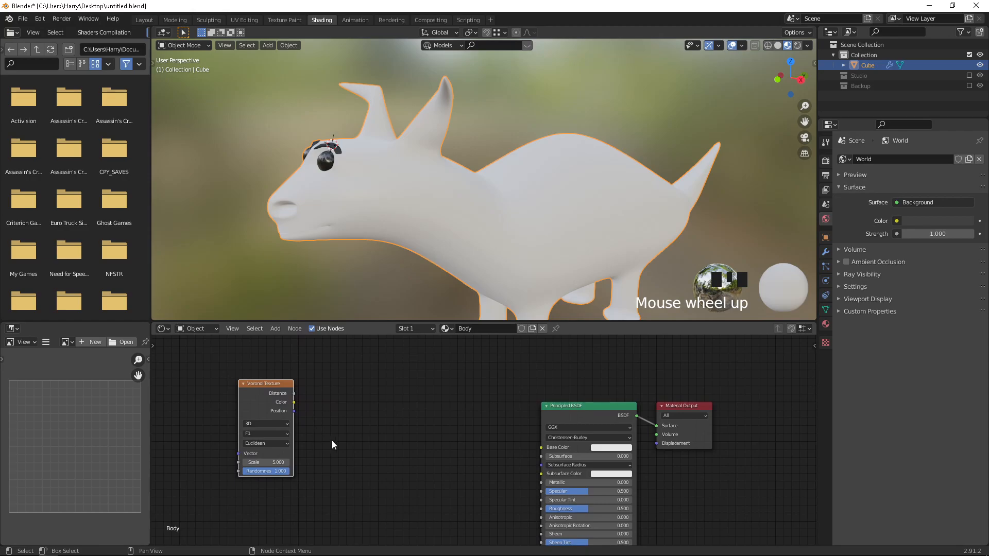
# Step: Add a ColorRamp node between the Voronoi Texture and Principled BSDF nodes
pyautogui.rightClick(307, 402)
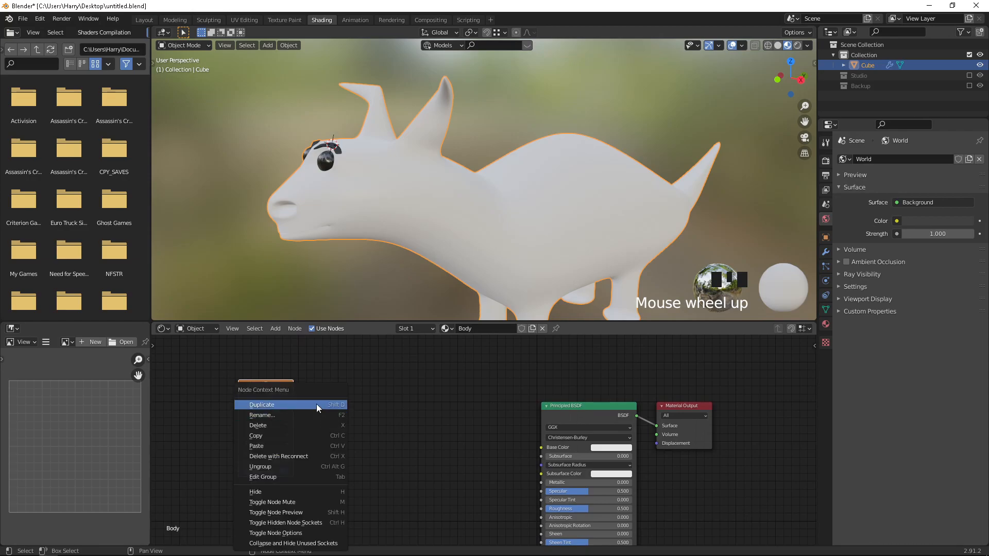
pyautogui.hotkey('shift', 'a')
pyautogui.click(375, 385)
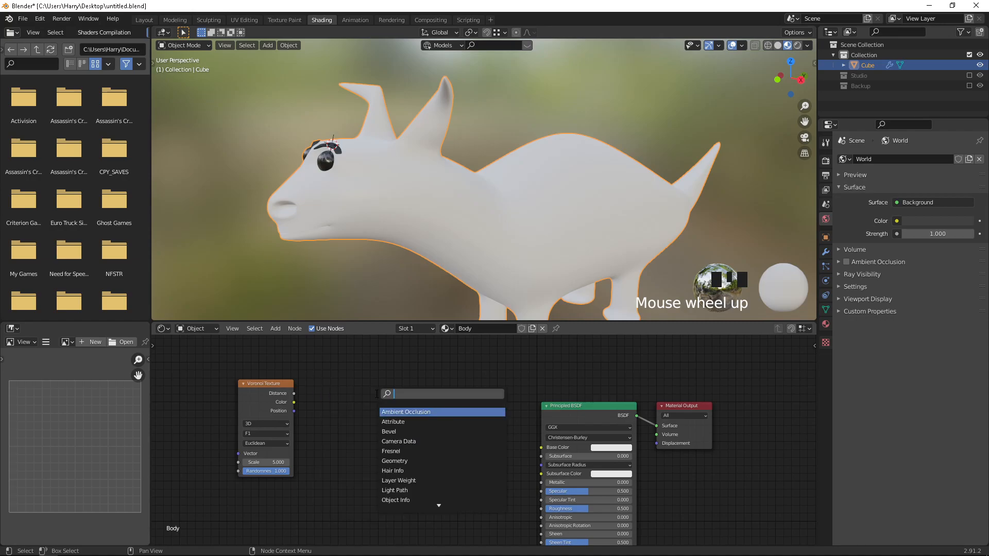
pyautogui.write('color')
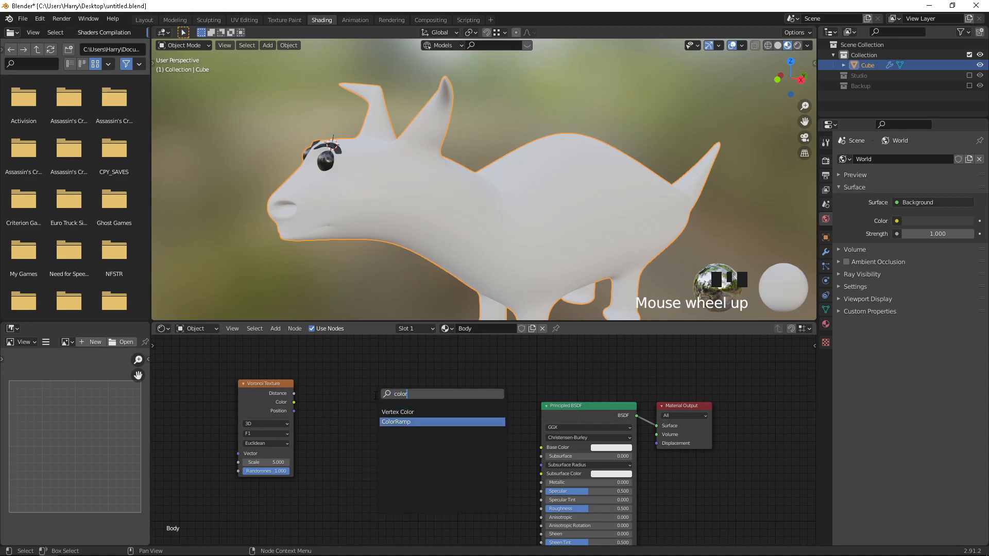
pyautogui.press('Return')
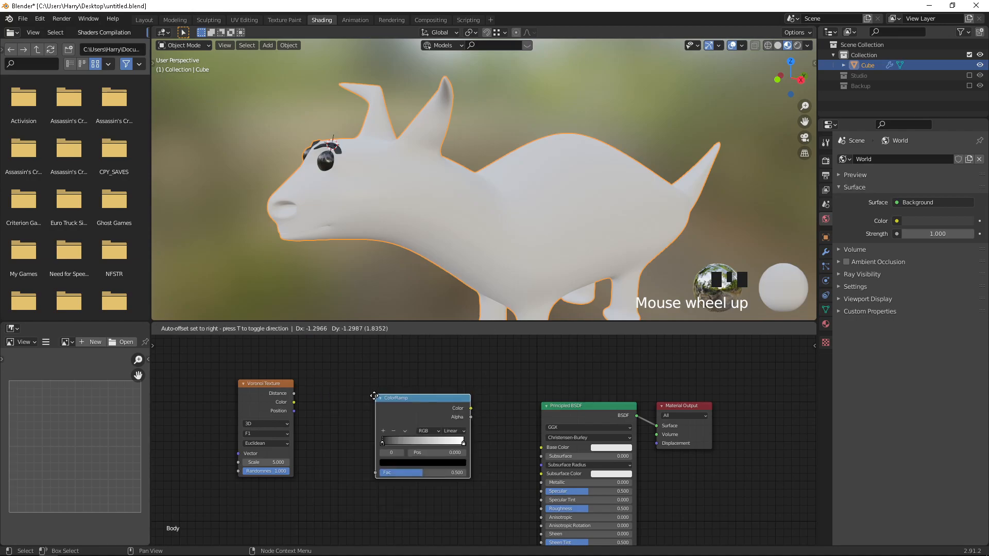
pyautogui.click(357, 380)
pyautogui.scroll(1, 357, 381)
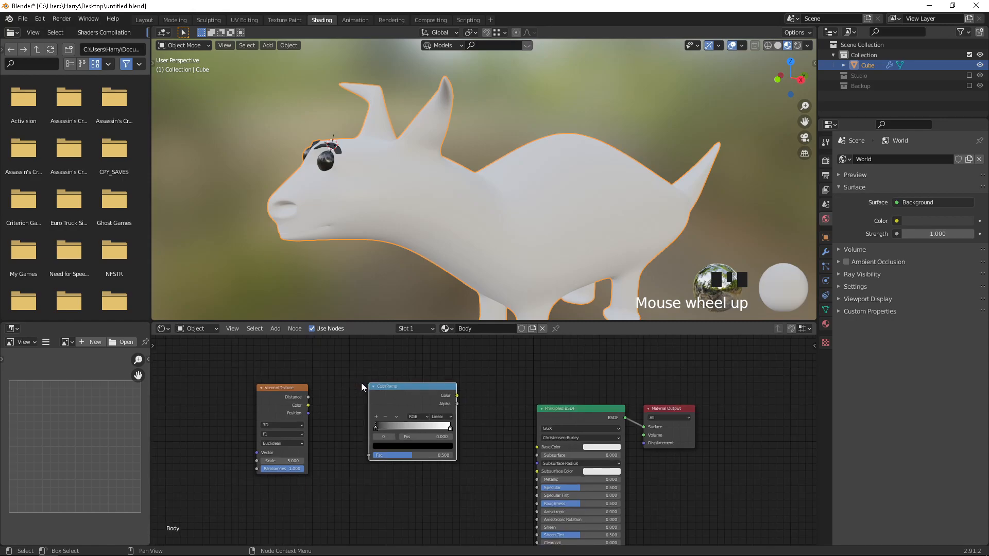
pyautogui.scroll(1, 339, 414)
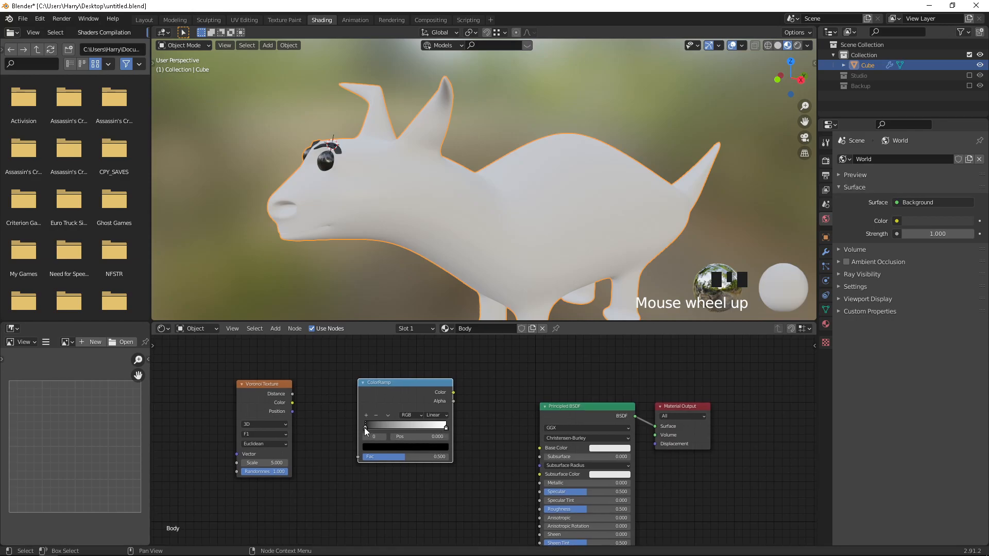
# Step: Use Node Wrangler to add linked Texture Coordinate and Mapping nodes in front of the Voronoi Texture node
pyautogui.doubleClick(248, 385)
pyautogui.click(249, 385)
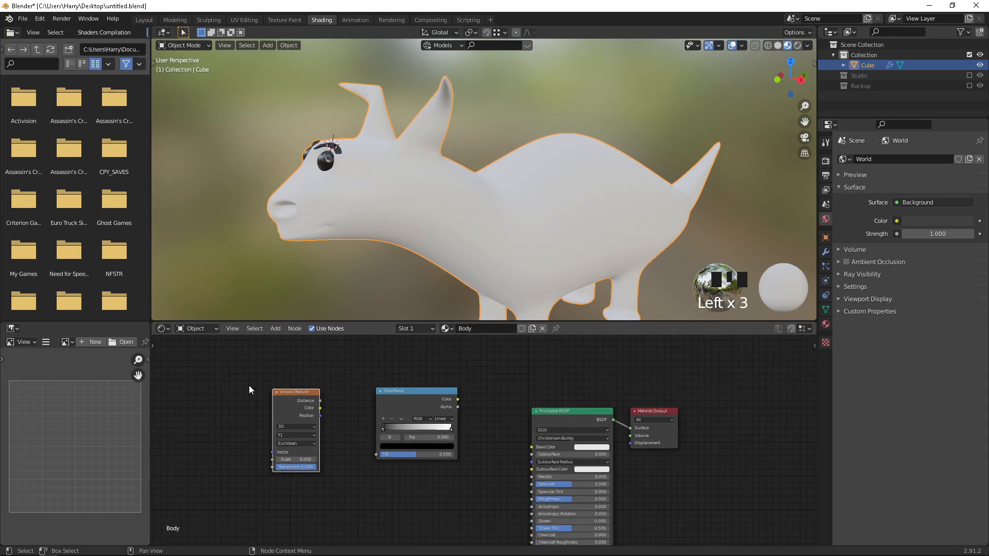
pyautogui.keyDown('shift'); pyautogui.moveTo(243, 370); pyautogui.dragTo(270, 376, button='middle'); pyautogui.keyUp('shift')
pyautogui.hotkey('ctrl', 't')
pyautogui.rightClick(261, 379)
pyautogui.press('Escape')
pyautogui.moveTo(263, 370); pyautogui.dragTo(313, 364, button='middle')
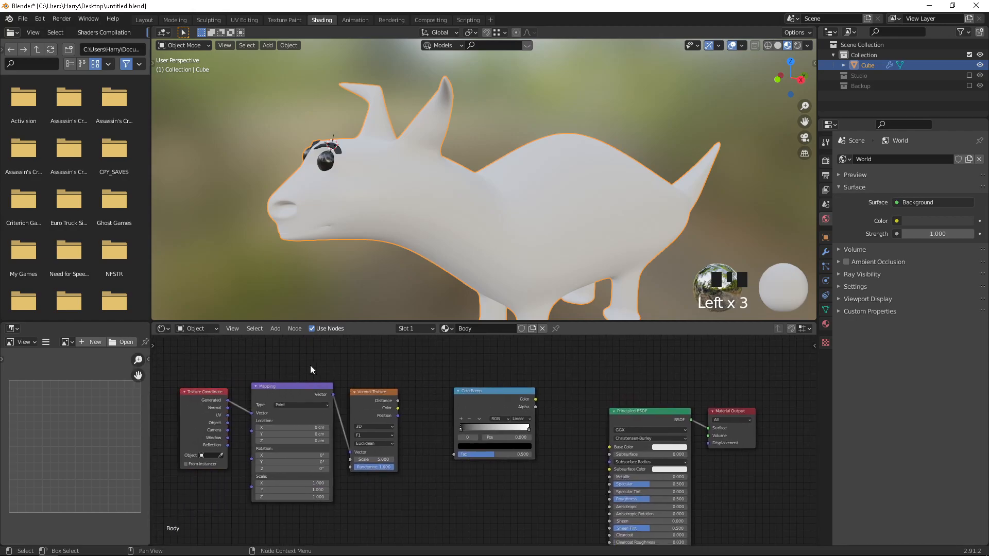
# Step: Feed the Mapping node's Vector input from the Object output of the Texture Coordinate node
pyautogui.moveTo(228, 423); pyautogui.dragTo(252, 413)
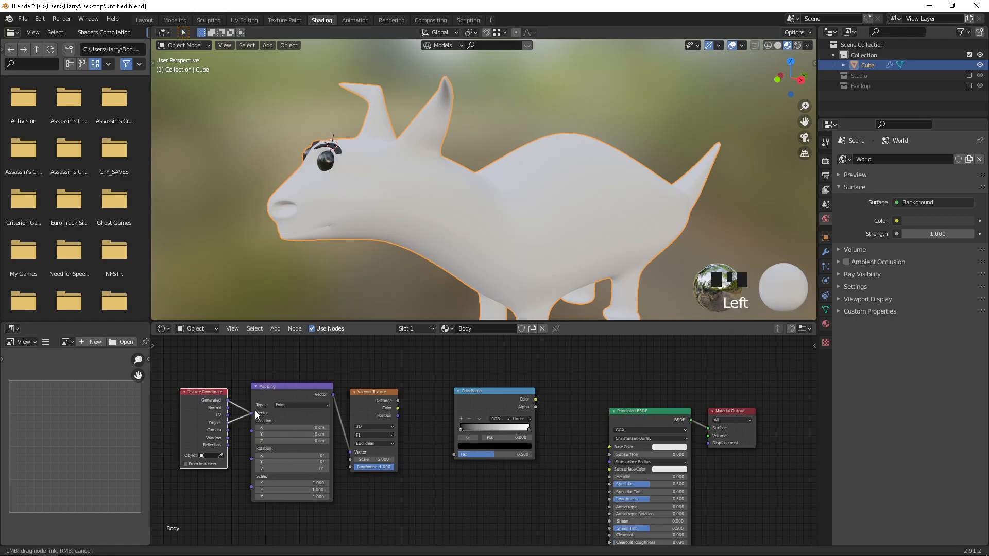
pyautogui.moveTo(333, 376); pyautogui.dragTo(284, 394, button='middle')
pyautogui.scroll(1, 285, 396)
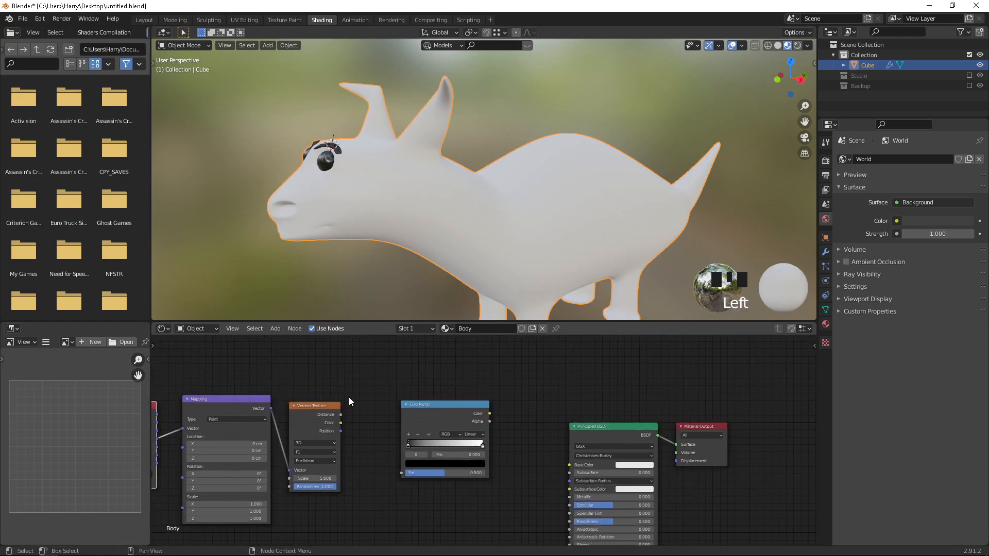
pyautogui.moveTo(372, 455); pyautogui.dragTo(332, 412, button='middle')
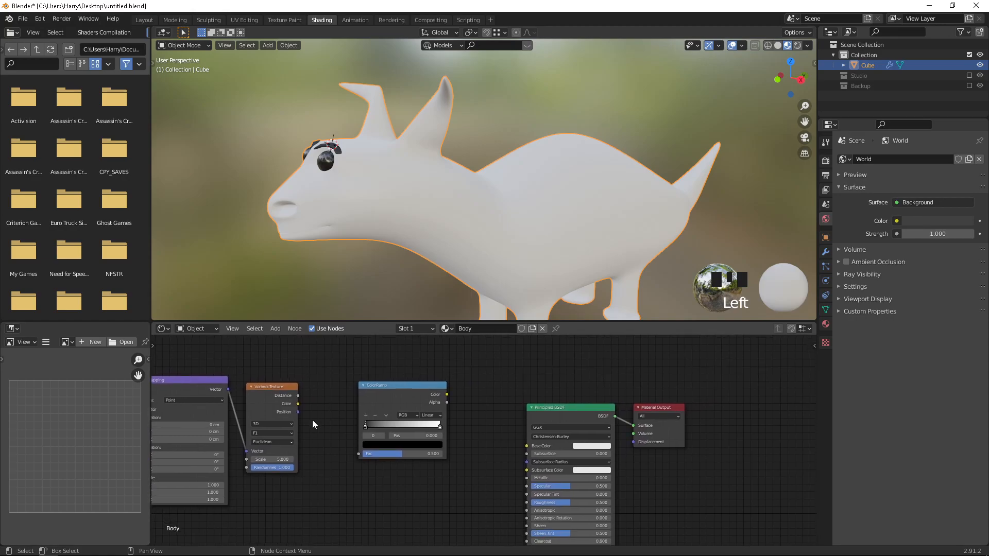
pyautogui.moveTo(183, 396); pyautogui.dragTo(253, 397, button='middle')
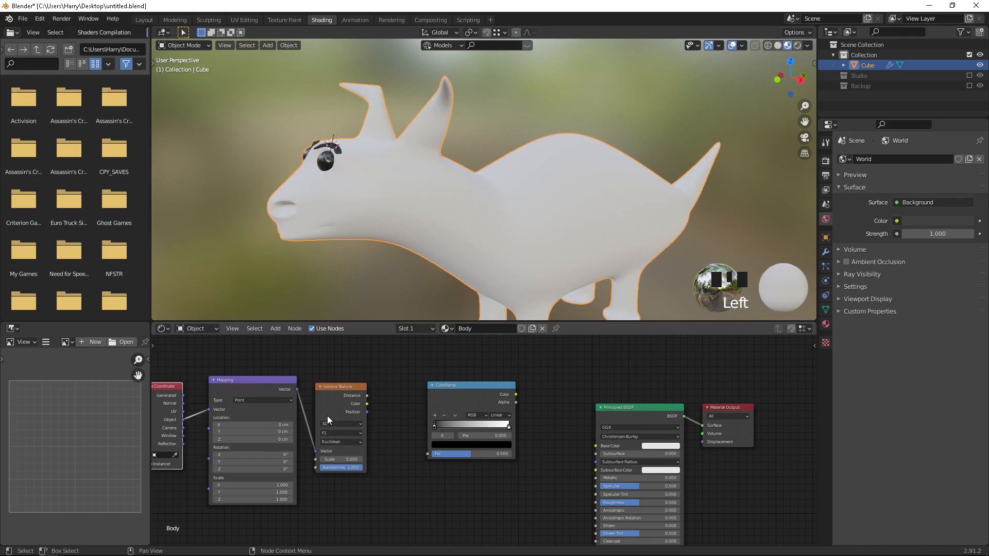
# Step: Search the add-ons in Blender Preferences for "node" to check Node Wrangler, and close the preferences
pyautogui.click(47, 19)
pyautogui.click(67, 165)
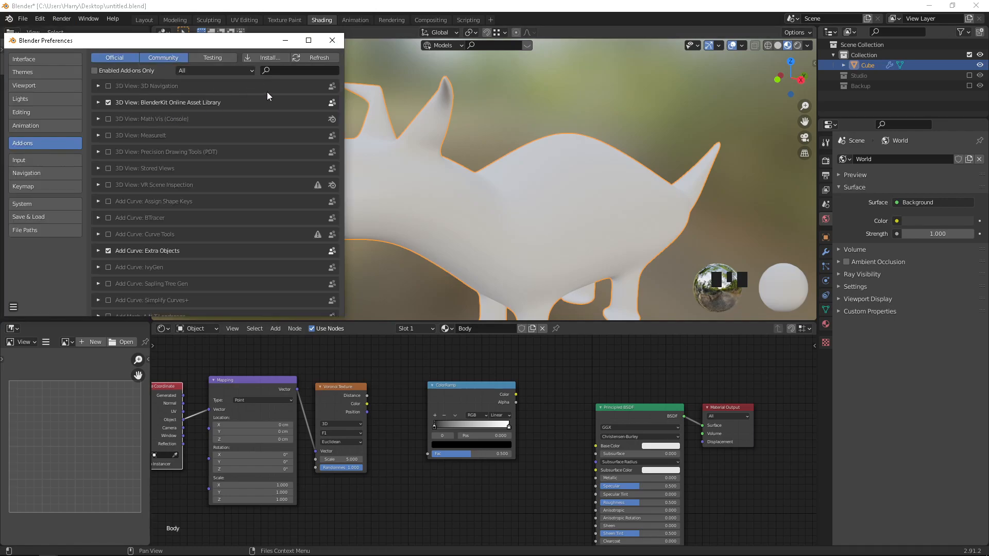
pyautogui.click(291, 71)
pyautogui.write('node')
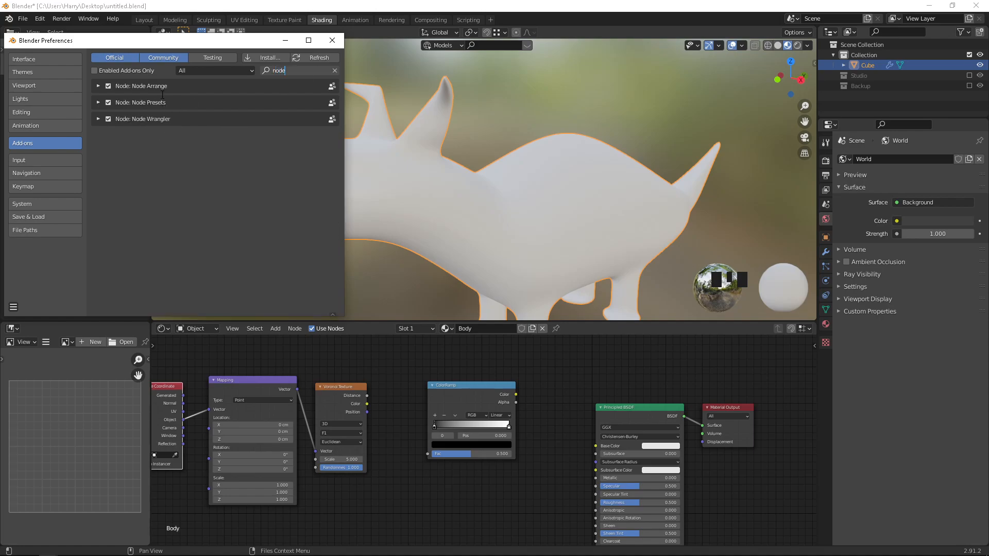
pyautogui.click(332, 40)
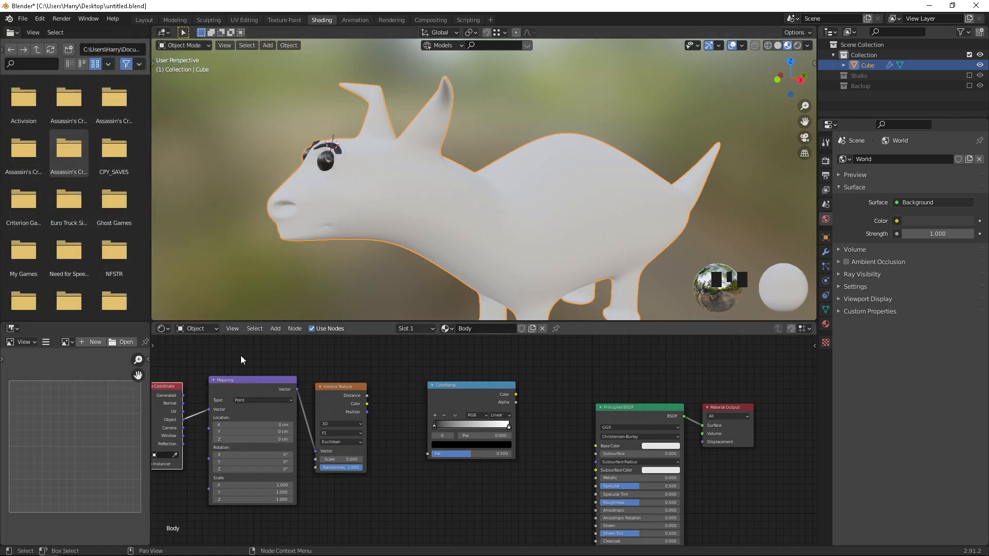
# Step: Link the Voronoi Texture's Color output to the ColorRamp's Fac, and the ColorRamp's Color to the Principled BSDF's Base Color
pyautogui.moveTo(292, 351); pyautogui.dragTo(258, 351, button='middle')
pyautogui.scroll(2, 292, 379)
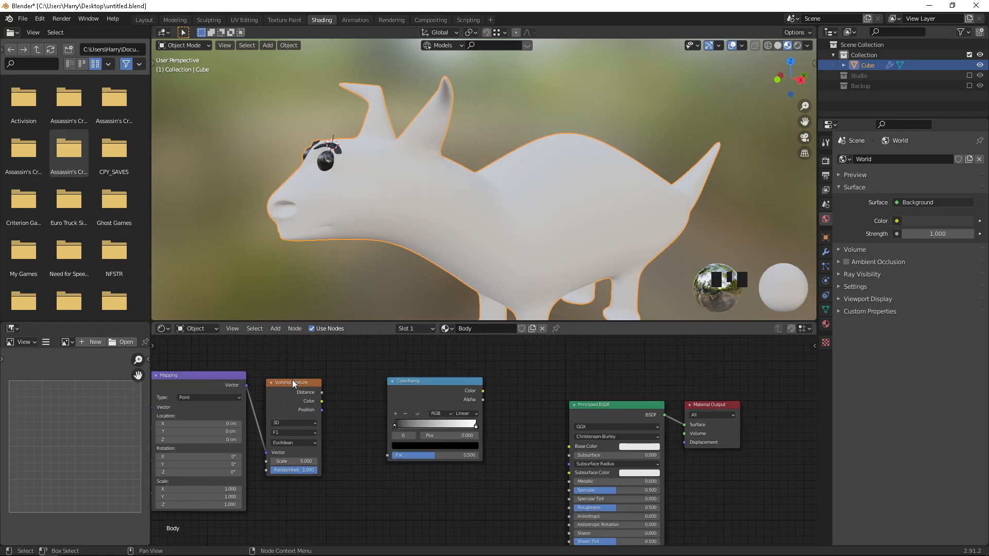
pyautogui.moveTo(321, 378); pyautogui.dragTo(285, 376, button='middle')
pyautogui.moveTo(275, 385); pyautogui.dragTo(344, 453)
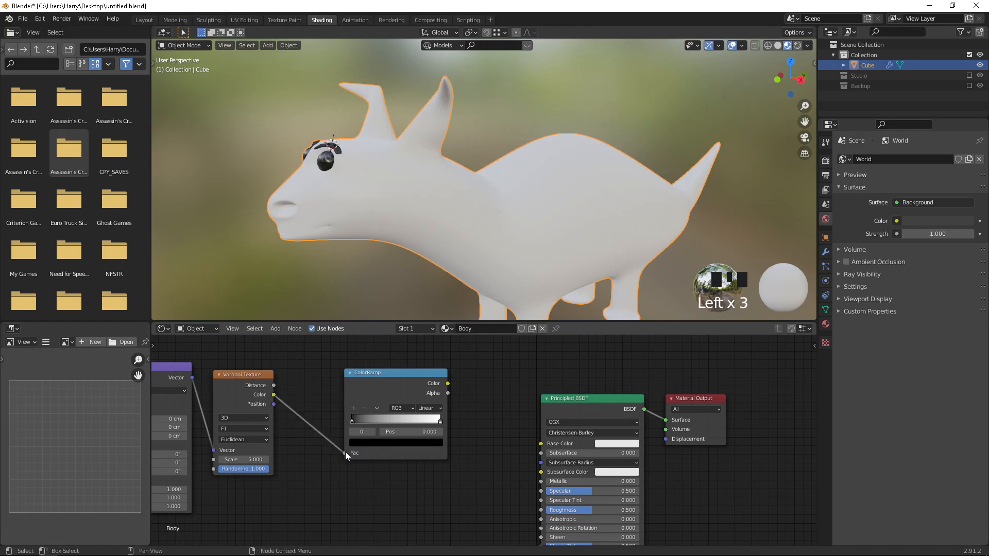
pyautogui.keyDown('ctrl'); pyautogui.hscroll(2, 464, 402); pyautogui.keyUp('ctrl')
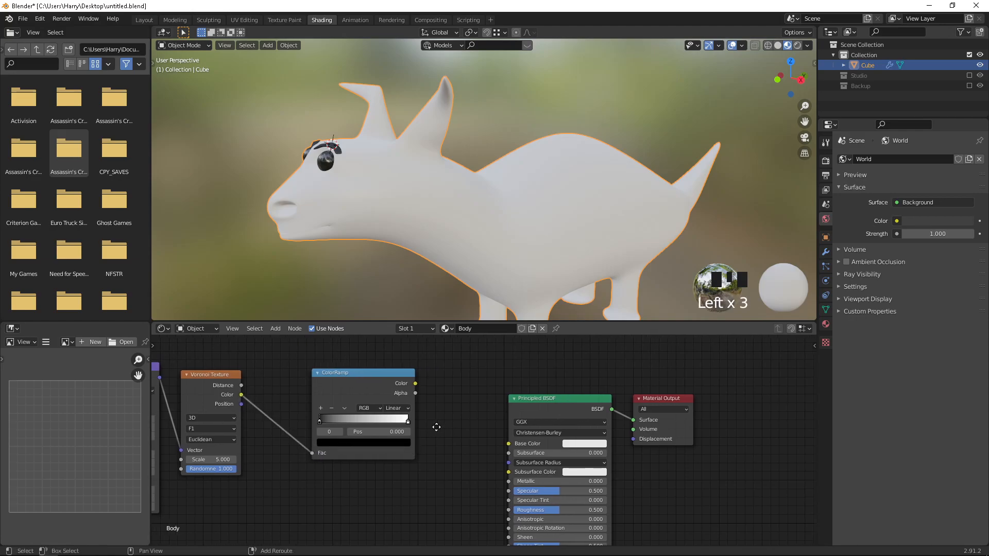
pyautogui.click(413, 380)
pyautogui.moveTo(428, 383); pyautogui.dragTo(518, 444)
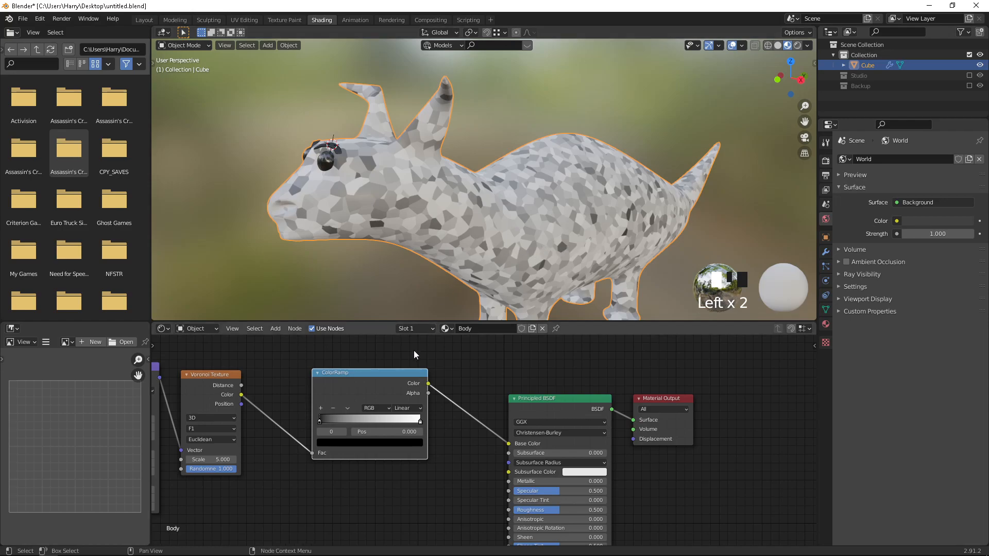
# Step: Try Constant interpolation on the ColorRamp and restore it to Linear
pyautogui.click(407, 407)
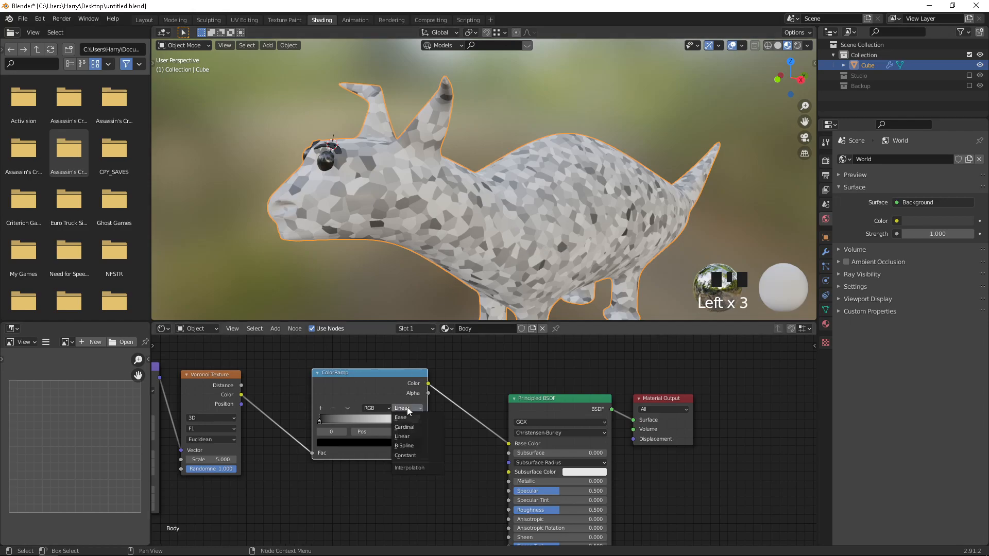
pyautogui.click(403, 436)
pyautogui.click(410, 407)
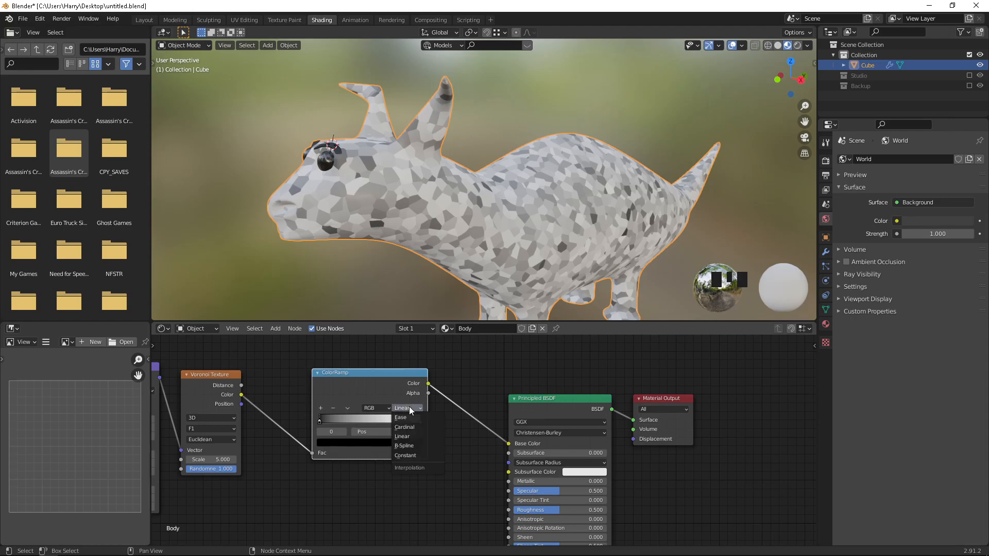
pyautogui.click(416, 453)
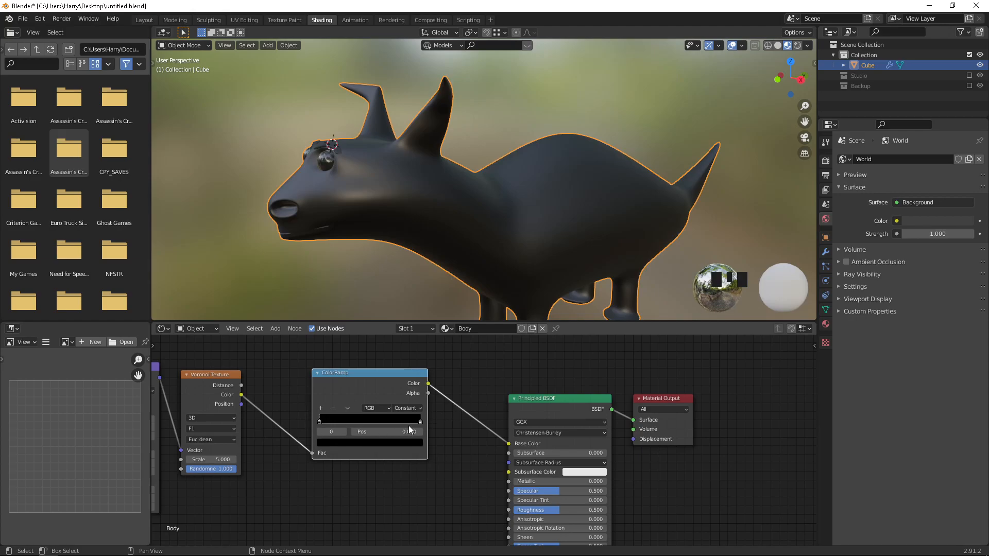
pyautogui.click(411, 409)
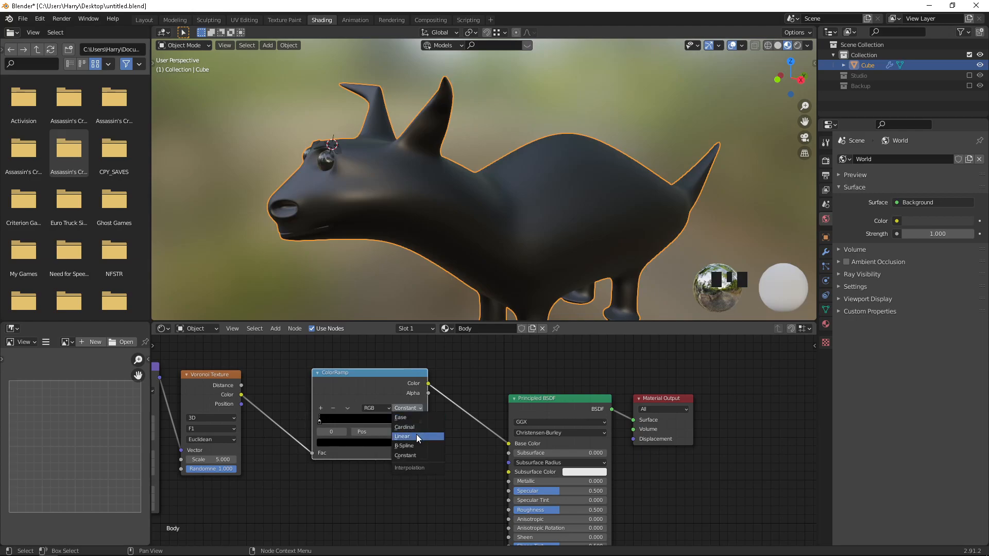
pyautogui.click(416, 434)
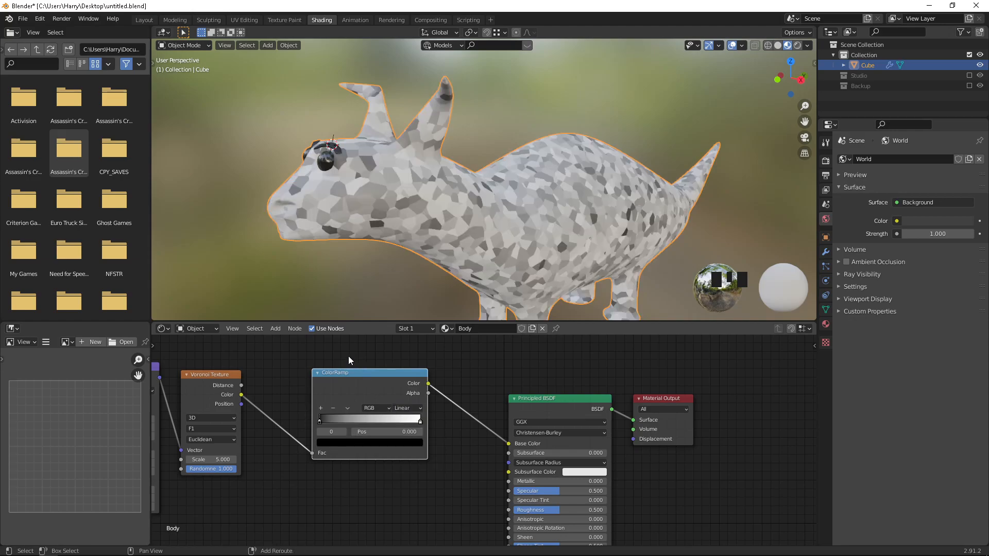
# Step: Move the ColorRamp's black stop to position 0.301 to strengthen the dark patches on the body
pyautogui.moveTo(348, 357); pyautogui.dragTo(379, 347, button='middle')
pyautogui.moveTo(351, 412); pyautogui.dragTo(382, 412)
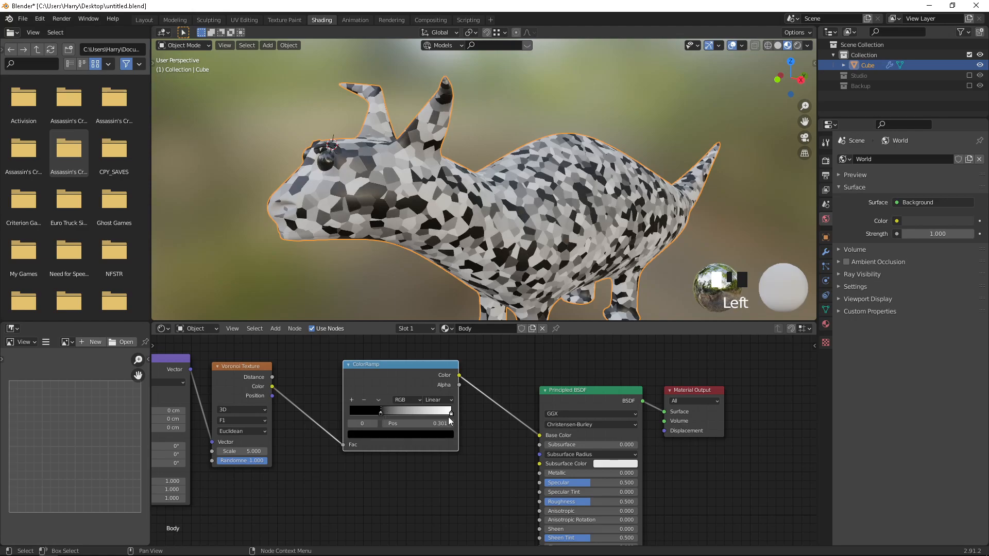
# Step: Move the ColorRamp's white stop to position 0.422
pyautogui.moveTo(451, 413); pyautogui.dragTo(391, 421)
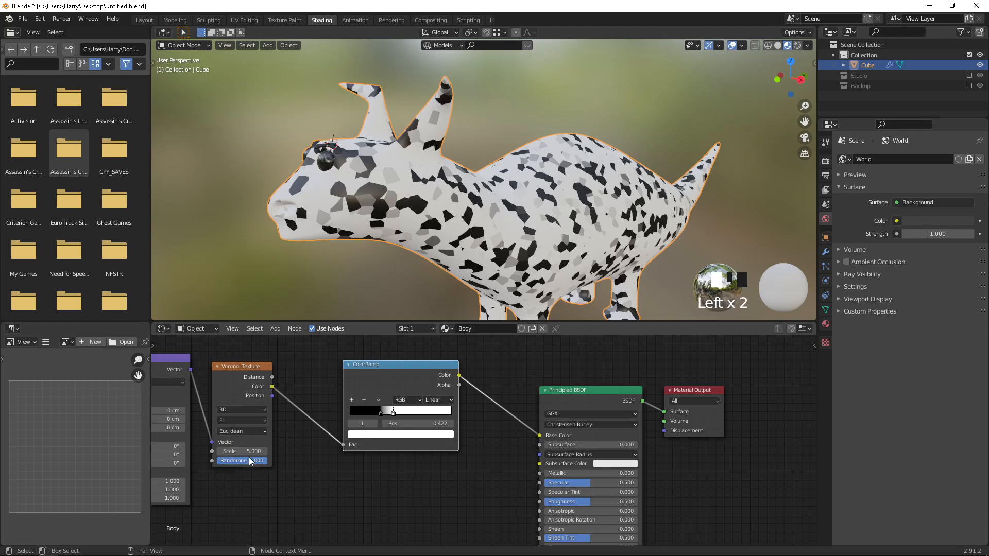
pyautogui.click(244, 431)
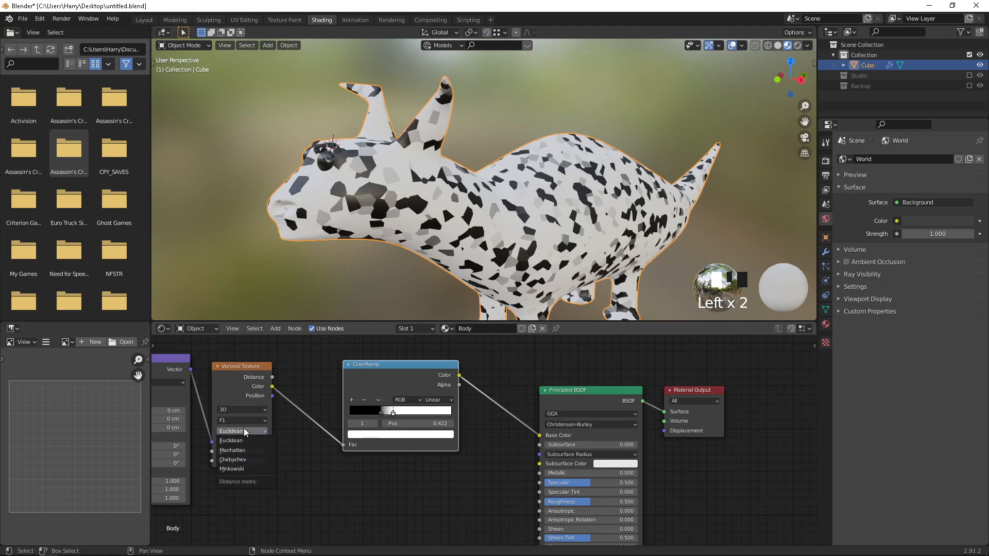
pyautogui.click(244, 430)
pyautogui.click(242, 419)
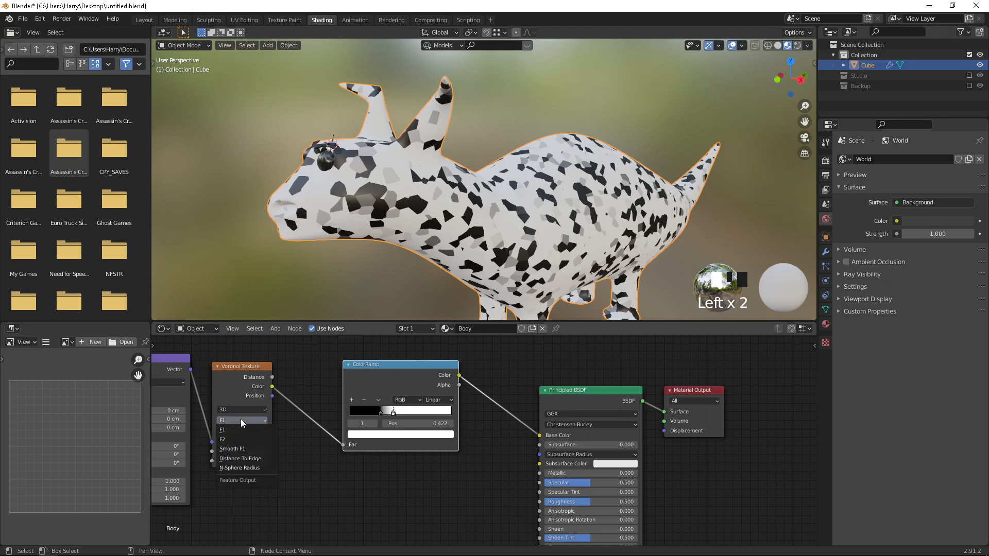
pyautogui.click(242, 419)
pyautogui.click(242, 418)
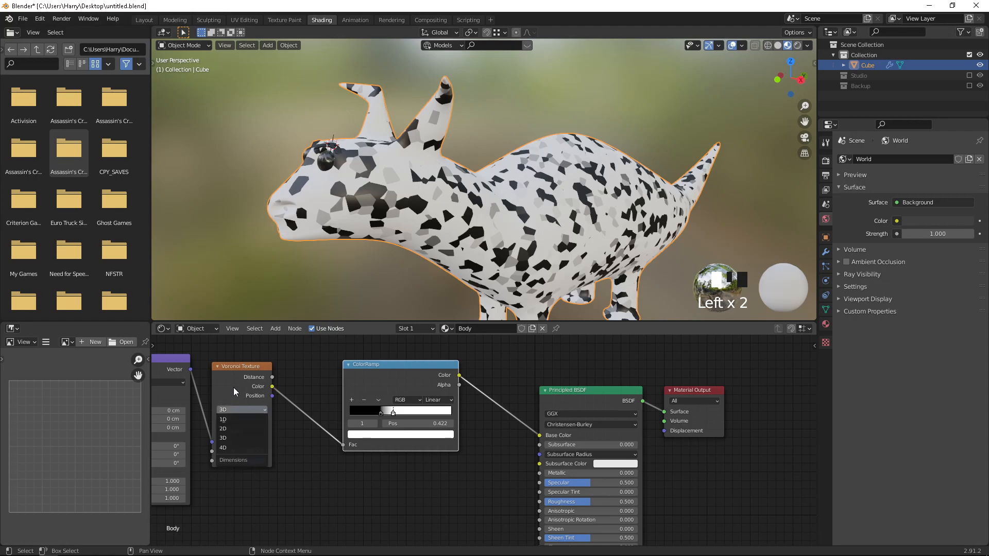
pyautogui.click(235, 391)
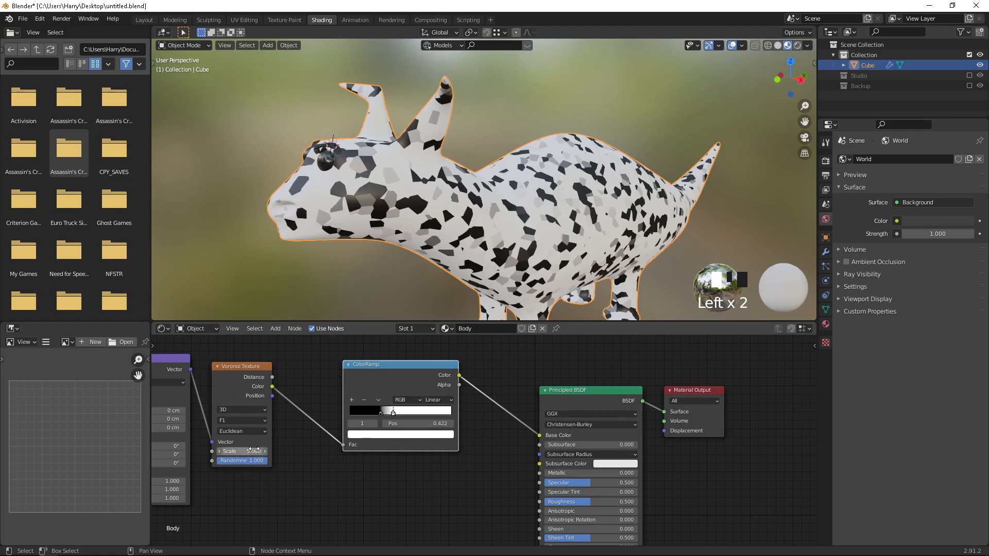
# Step: Set the Voronoi Texture's scale to 2.400 to enlarge the patches on the body
pyautogui.moveTo(242, 451); pyautogui.dragTo(198, 451)
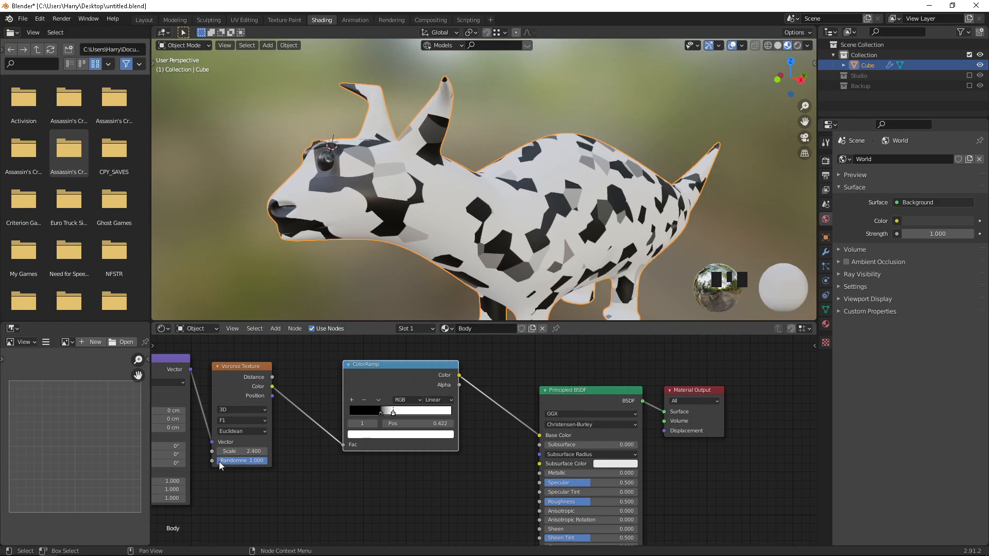
pyautogui.moveTo(259, 480); pyautogui.dragTo(330, 482, button='middle')
pyautogui.click(221, 382)
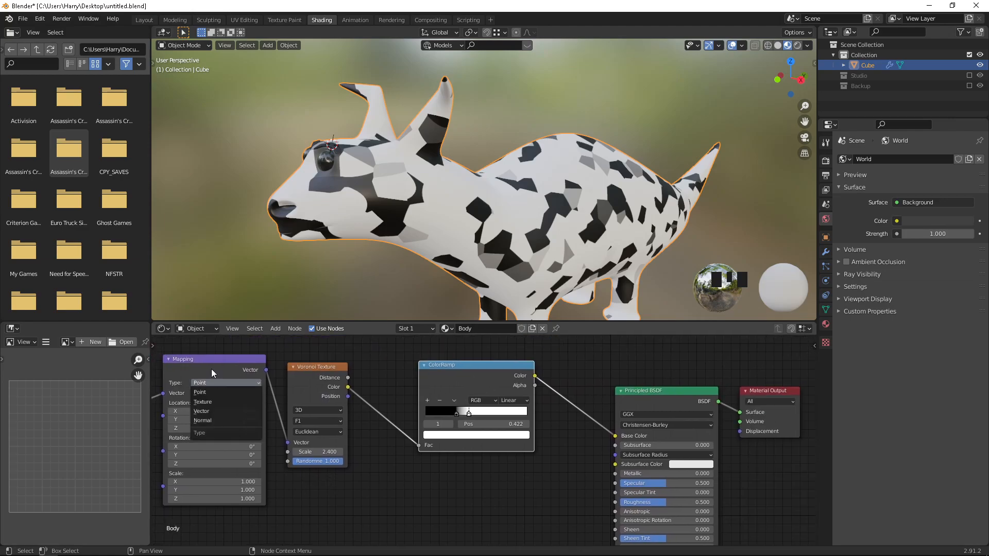
pyautogui.click(211, 369)
pyautogui.scroll(1, 296, 427)
pyautogui.click(308, 432)
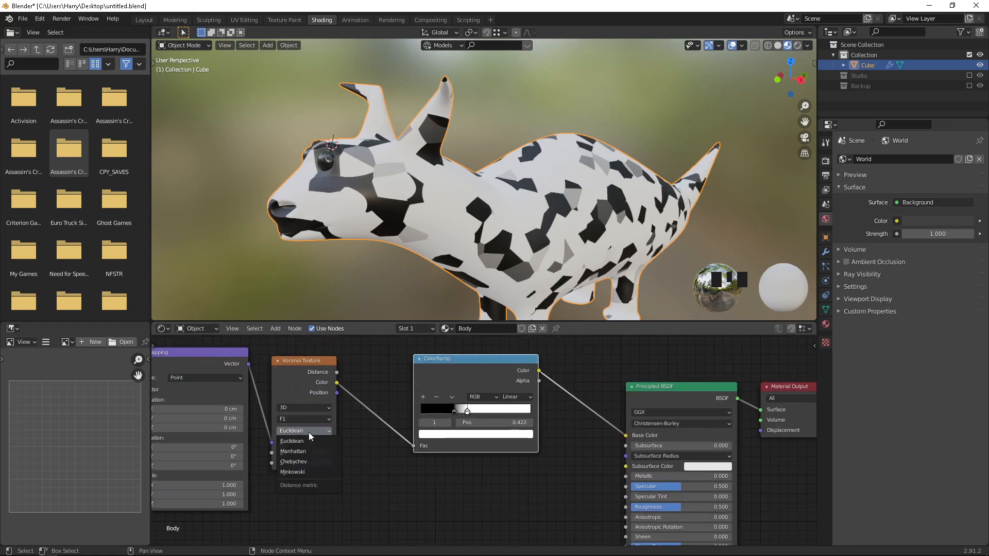
pyautogui.click(307, 432)
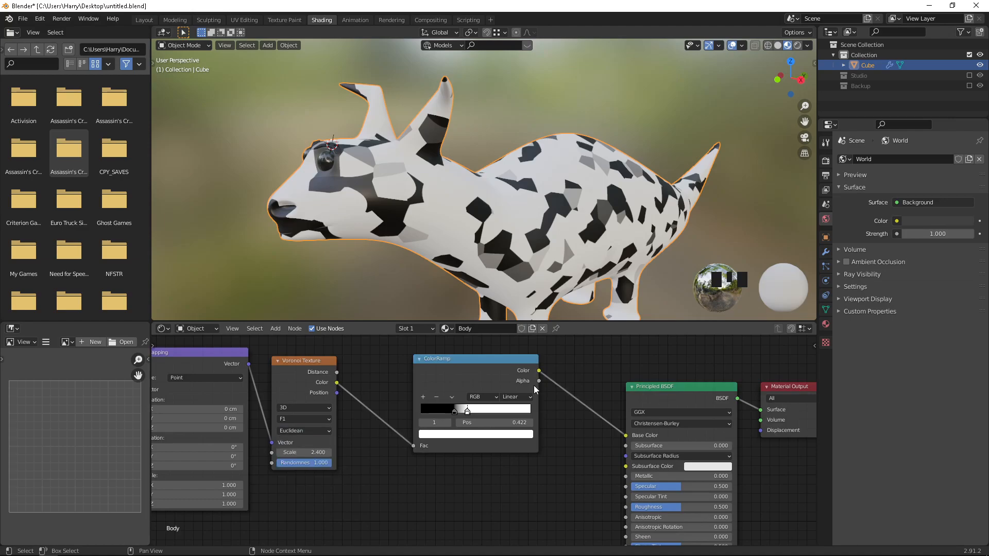
# Step: Try Cardinal and Constant interpolation on the ColorRamp, and move its white stop to position 0.482
pyautogui.click(520, 397)
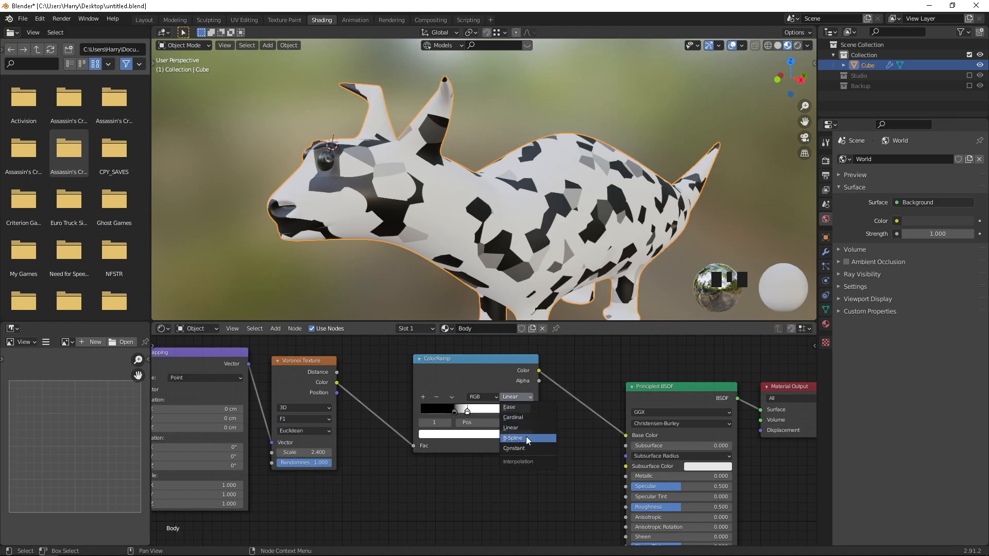
pyautogui.click(533, 418)
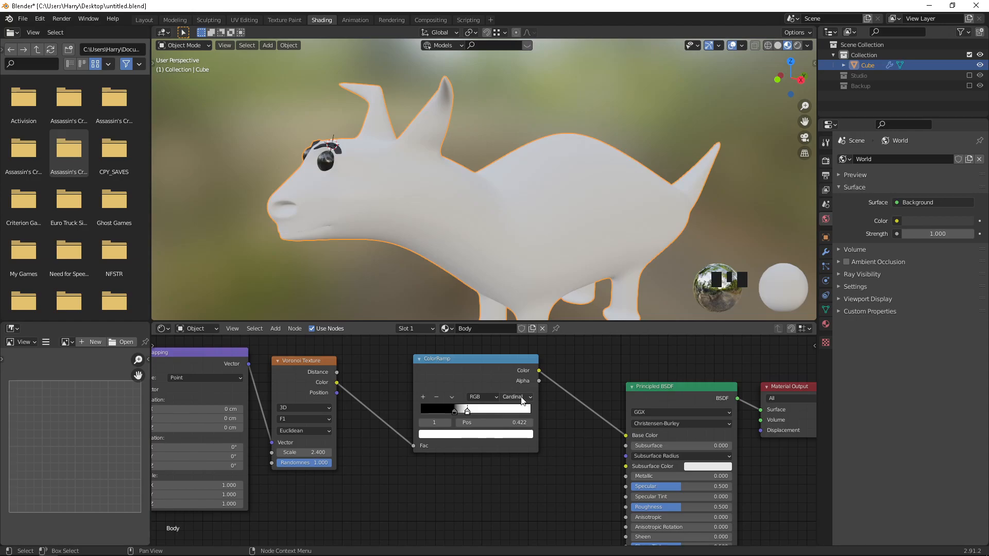
pyautogui.click(521, 396)
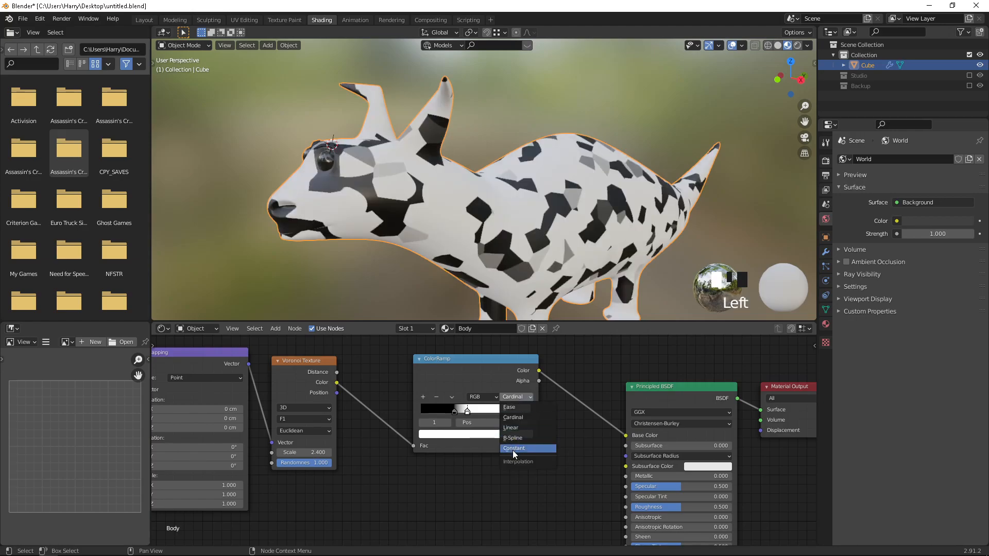
pyautogui.click(512, 450)
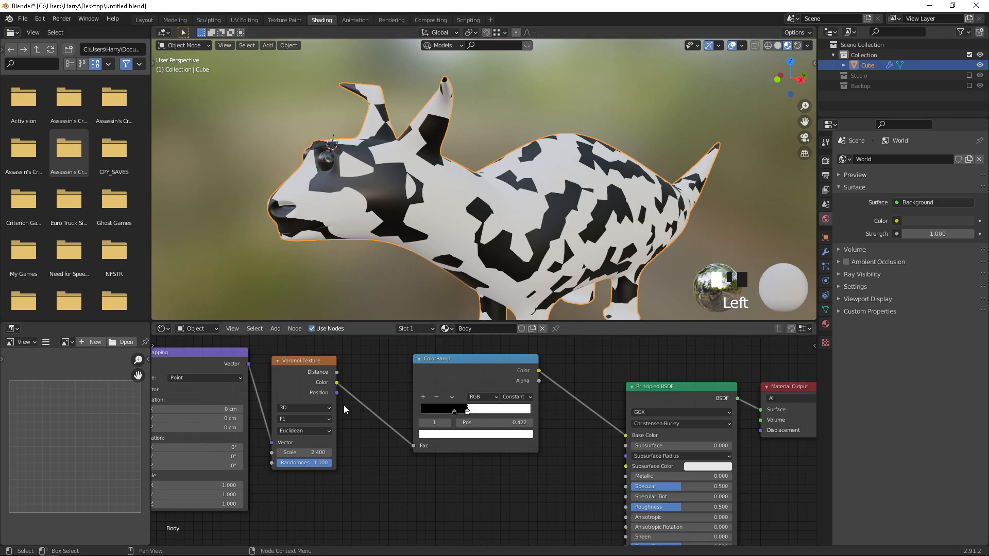
pyautogui.moveTo(467, 411)
pyautogui.mouseDown()
pyautogui.moveTo(446, 411)
pyautogui.moveTo(474, 410)
pyautogui.mouseUp()
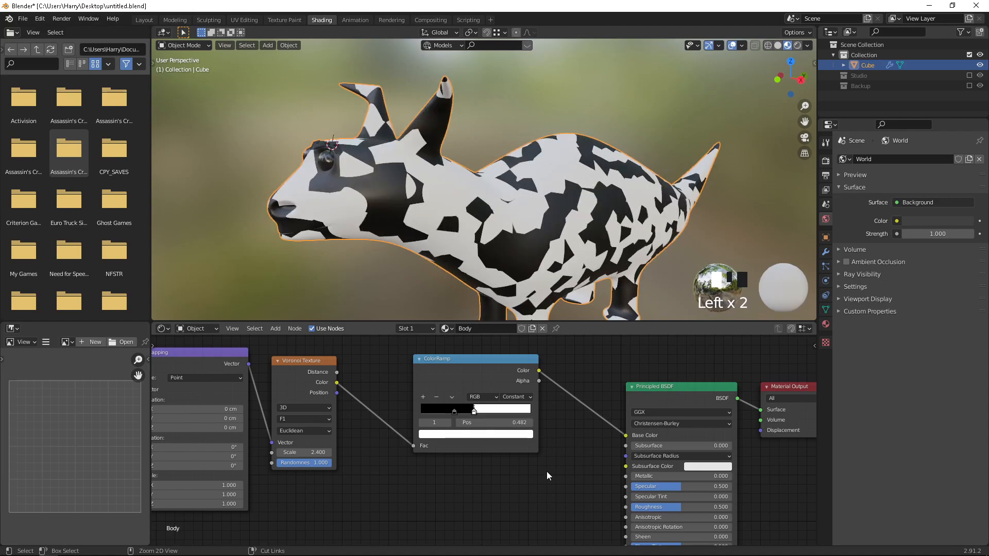
# Step: Undo the white stop's move and the switch to Constant interpolation, and save the file
pyautogui.hotkey('ctrl', 'z')
pyautogui.hotkey('ctrl', 'z')
pyautogui.hotkey('ctrl', 's')
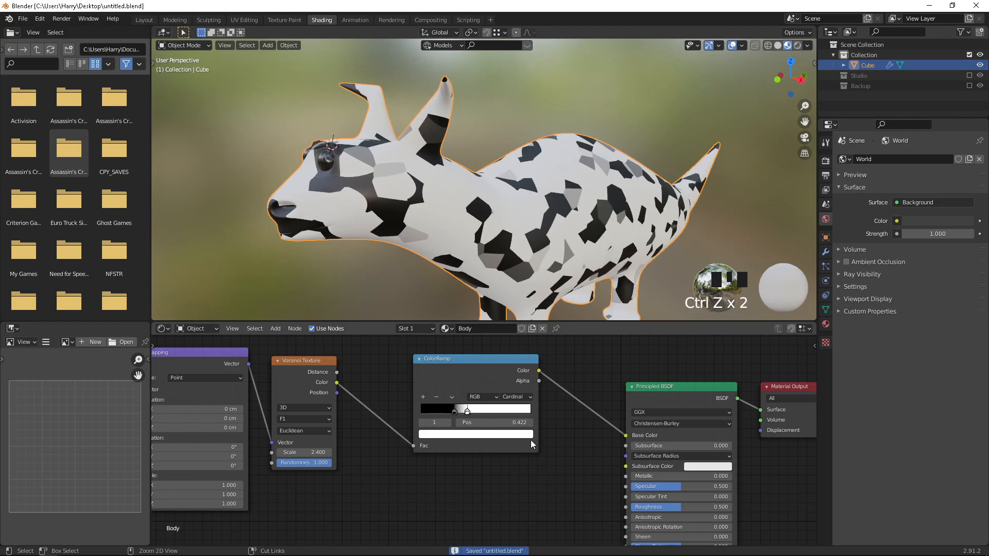
# Step: Link the Voronoi Texture's Distance output to the ColorRamp's Fac in place of its Color output
pyautogui.moveTo(358, 423); pyautogui.dragTo(367, 426, button='middle')
pyautogui.moveTo(346, 376); pyautogui.dragTo(424, 447)
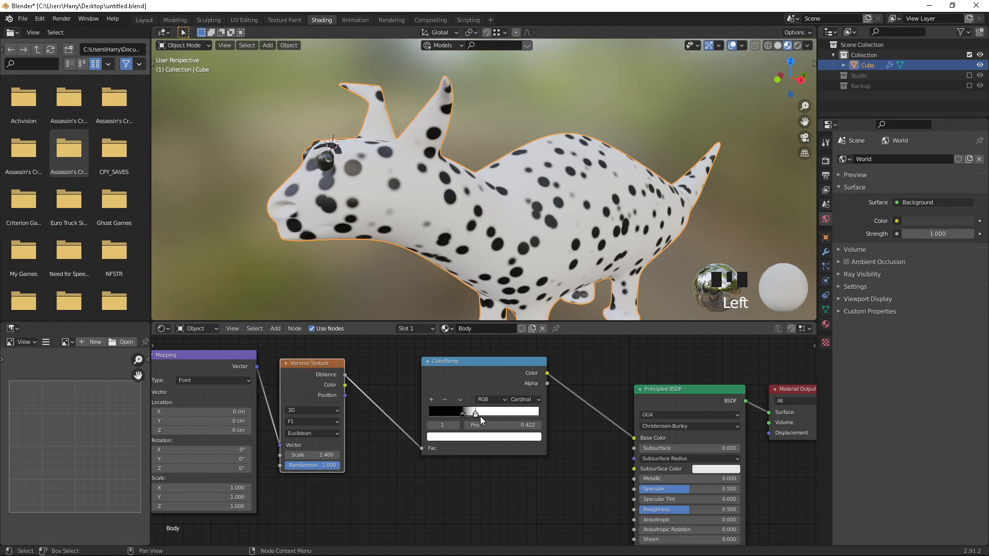
# Step: Try different Voronoi Texture scales for the round spots, ending at 1.600
pyautogui.click(336, 455)
pyautogui.click(337, 455)
pyautogui.moveTo(319, 455)
pyautogui.mouseDown()
pyautogui.moveTo(290, 455)
pyautogui.moveTo(300, 455)
pyautogui.mouseUp()
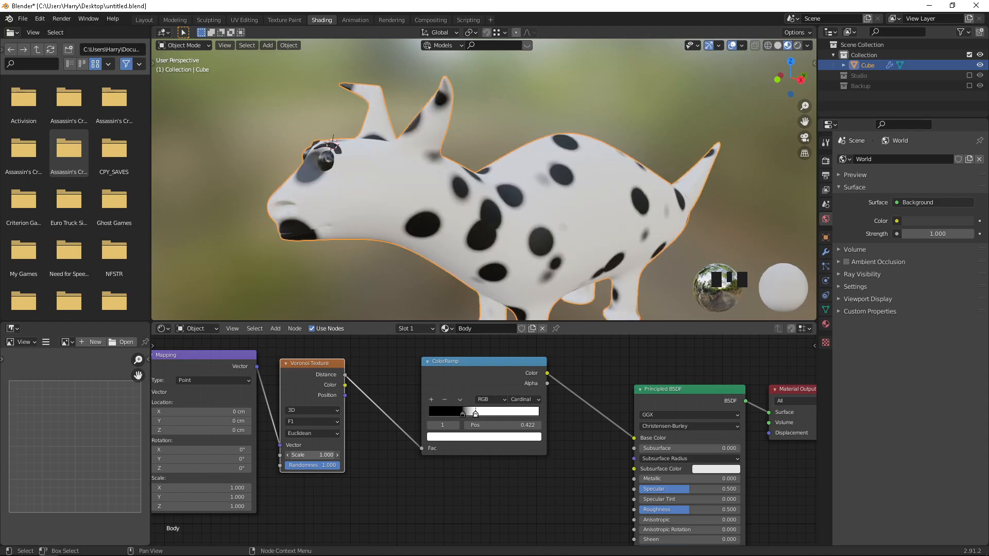
pyautogui.click(337, 455)
pyautogui.click(337, 455)
pyautogui.click(337, 454)
pyautogui.click(337, 454)
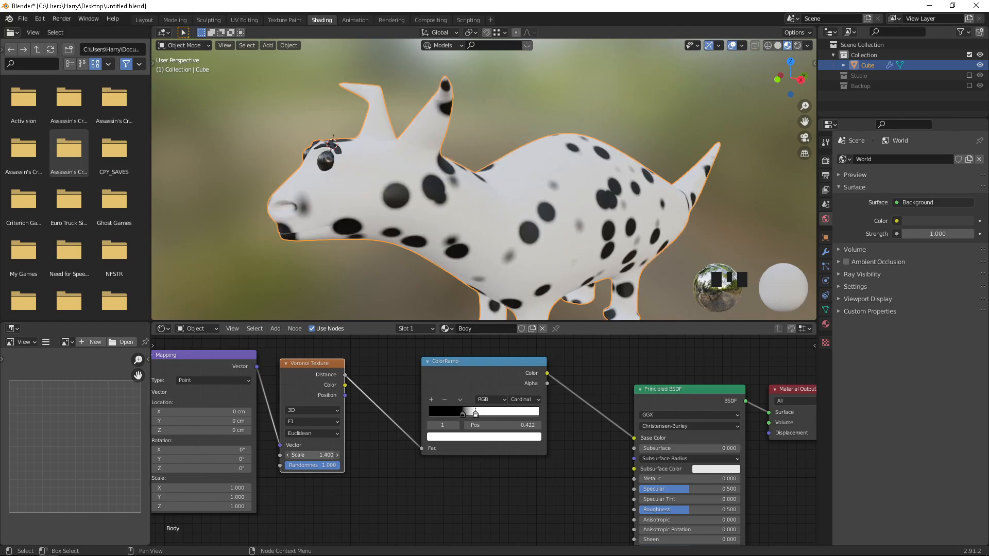
pyautogui.click(337, 454)
pyautogui.click(337, 454)
pyautogui.click(337, 455)
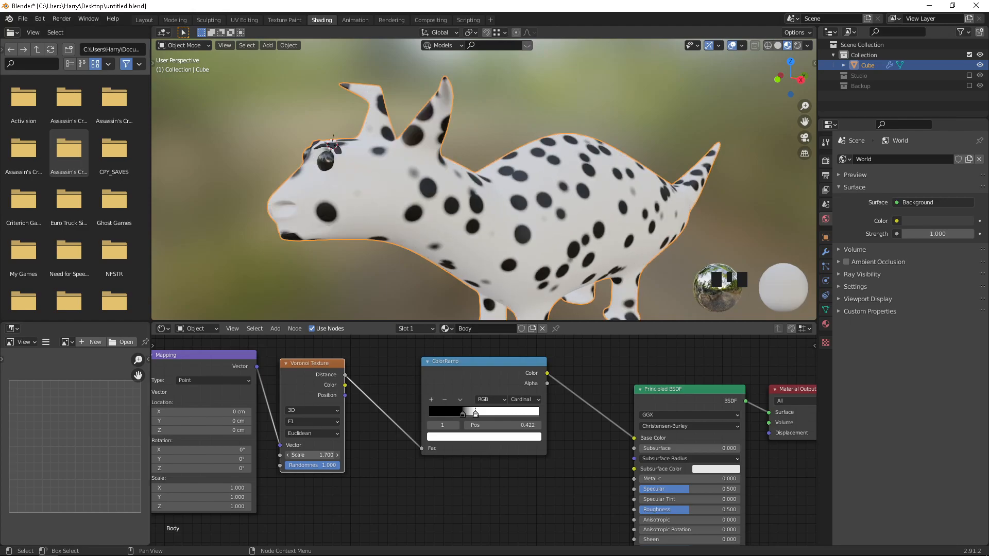
pyautogui.click(287, 454)
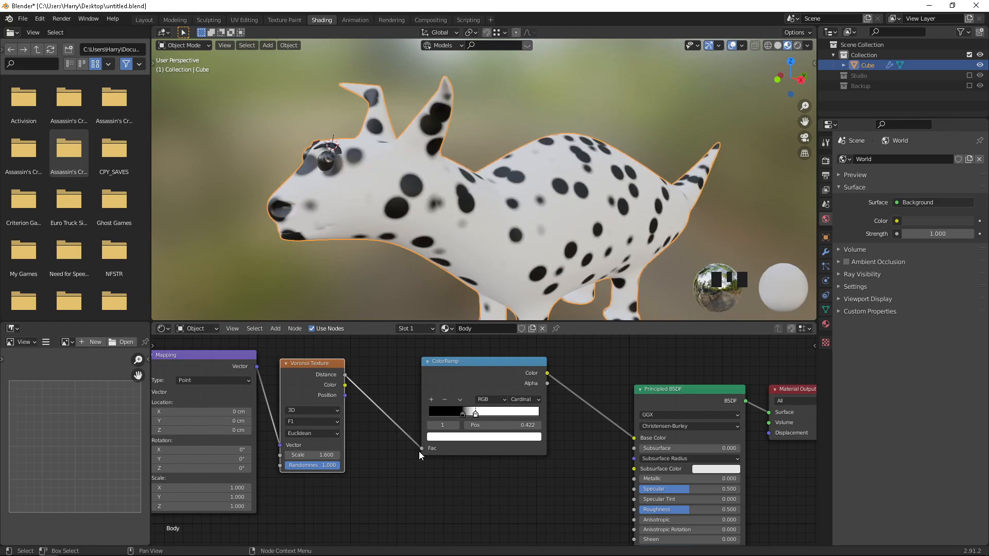
# Step: Set the ColorRamp interpolation to Constant for hard-edged spots and lower the Voronoi Texture's scale to 0.600
pyautogui.click(521, 400)
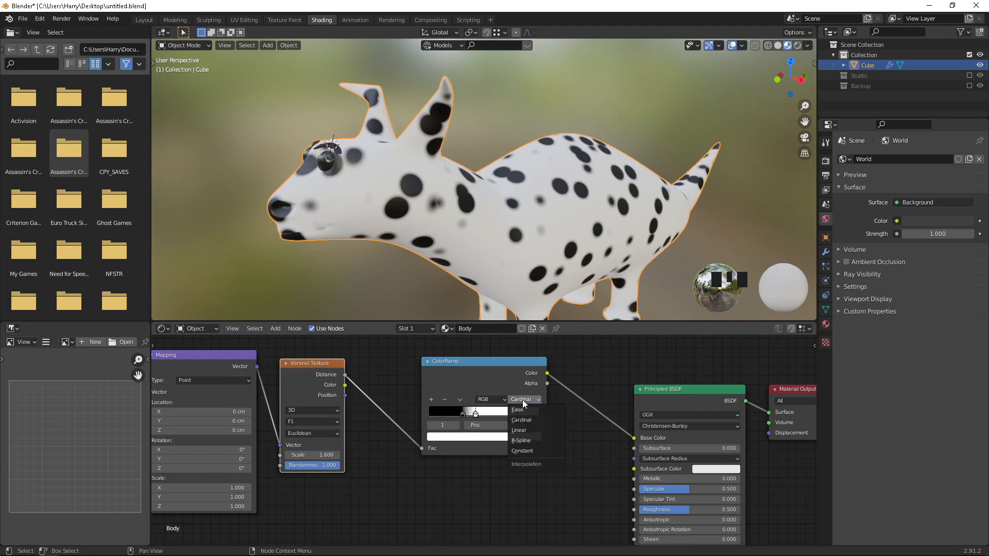
pyautogui.click(531, 449)
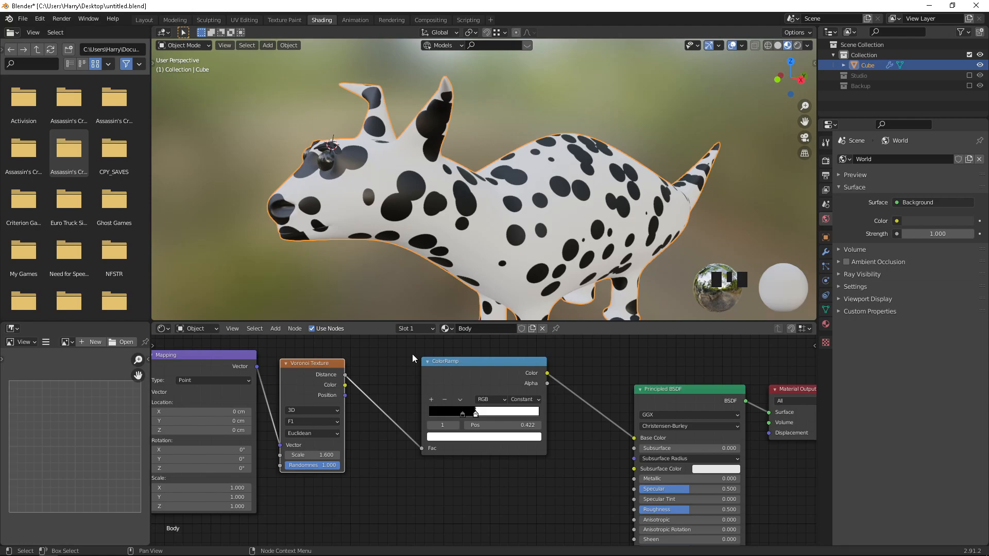
pyautogui.moveTo(311, 455)
pyautogui.mouseDown()
pyautogui.moveTo(281, 455)
pyautogui.moveTo(292, 455)
pyautogui.mouseUp()
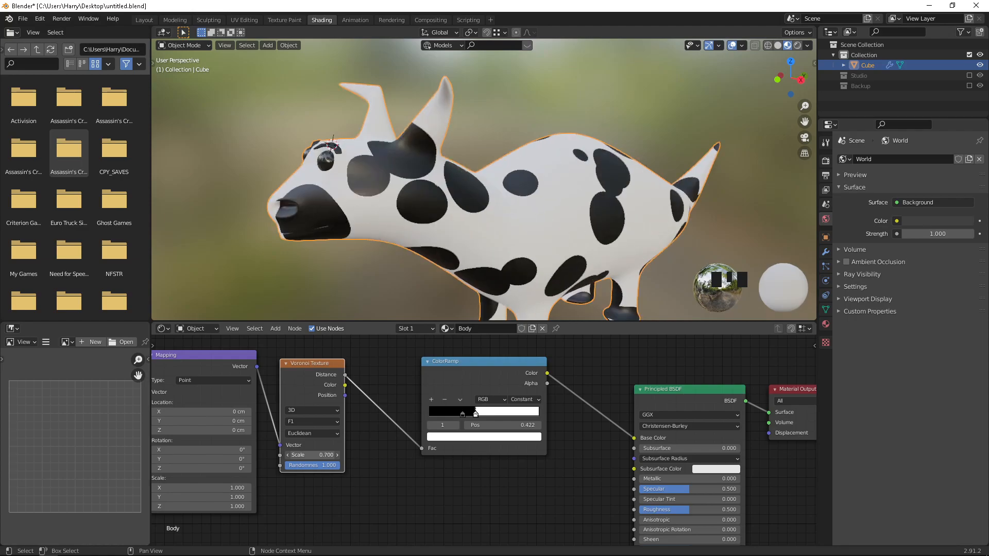
pyautogui.moveTo(292, 454); pyautogui.dragTo(287, 454)
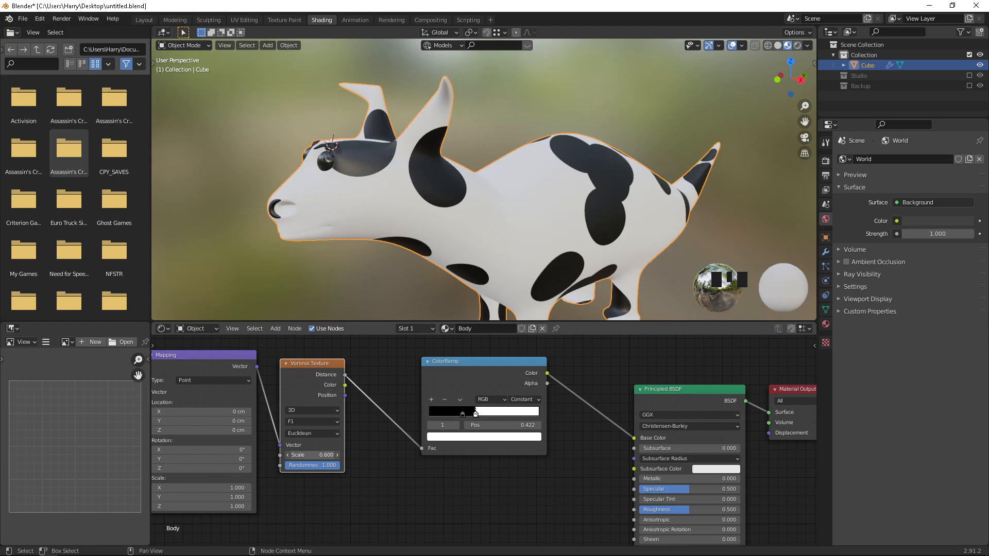
# Step: Try the Manhattan and Chebychev distance metrics on the Voronoi Texture and restore Euclidean
pyautogui.click(317, 434)
pyautogui.click(323, 453)
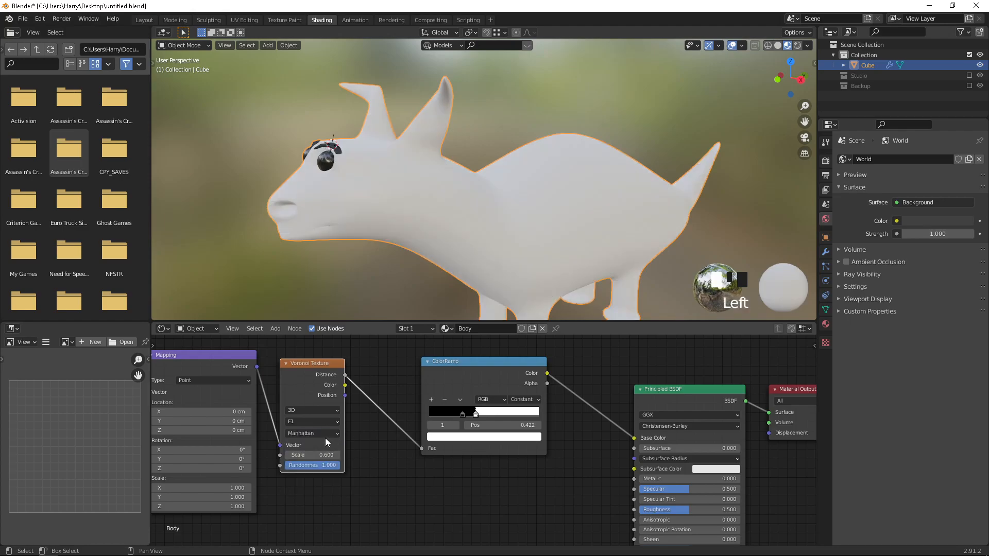
pyautogui.click(320, 432)
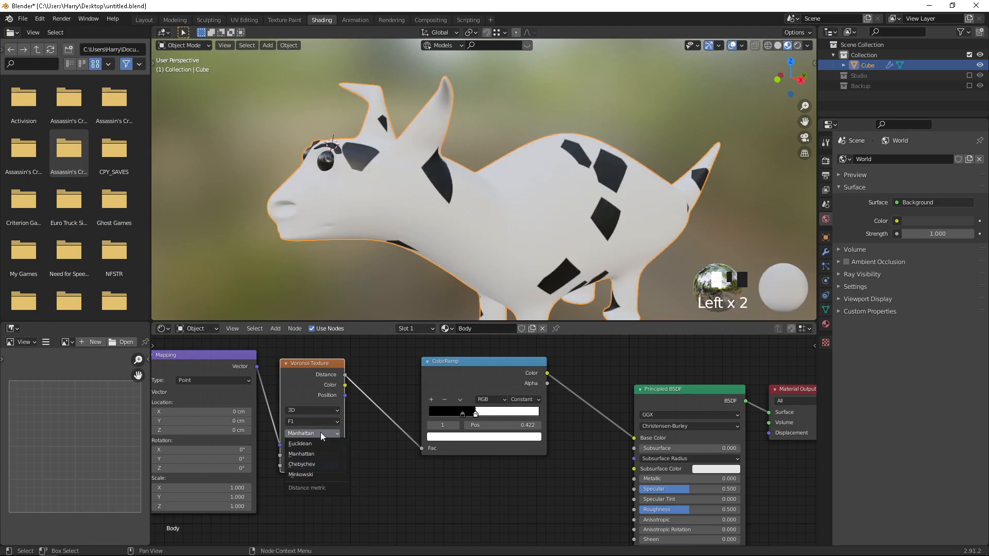
pyautogui.click(325, 465)
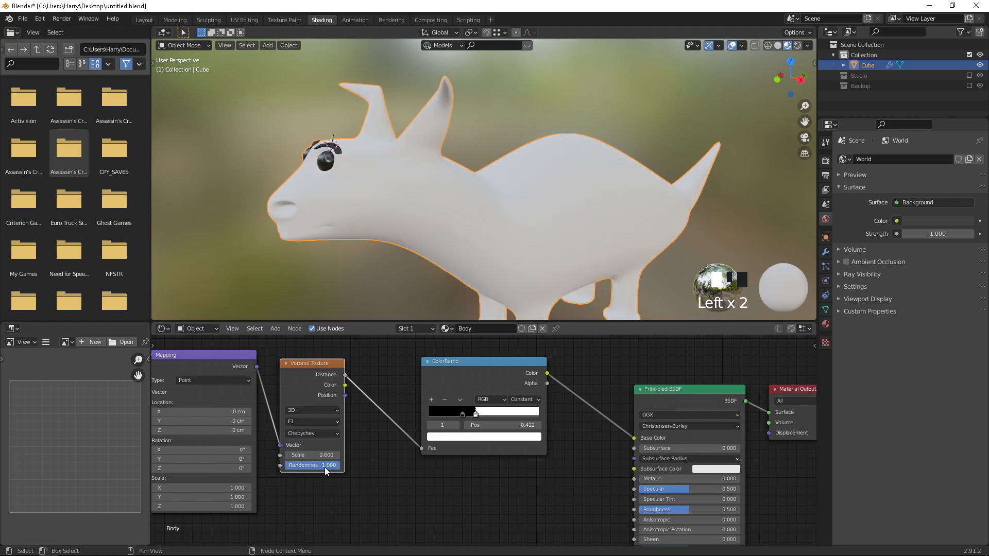
pyautogui.click(313, 432)
pyautogui.click(311, 444)
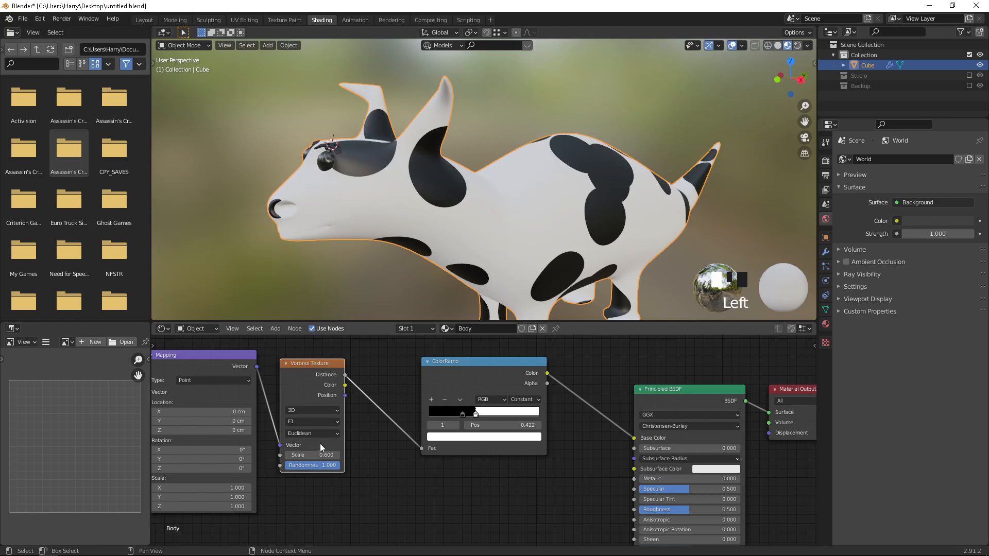
# Step: Set the Mapping node's X, Y and Z scale to 5.000
pyautogui.rightClick(390, 462)
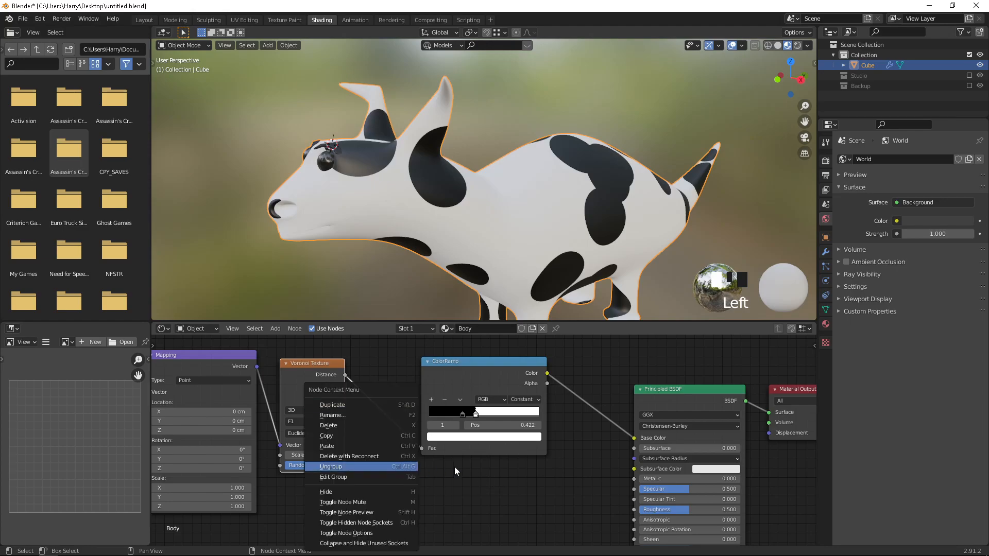
pyautogui.moveTo(405, 481); pyautogui.dragTo(486, 467, button='middle')
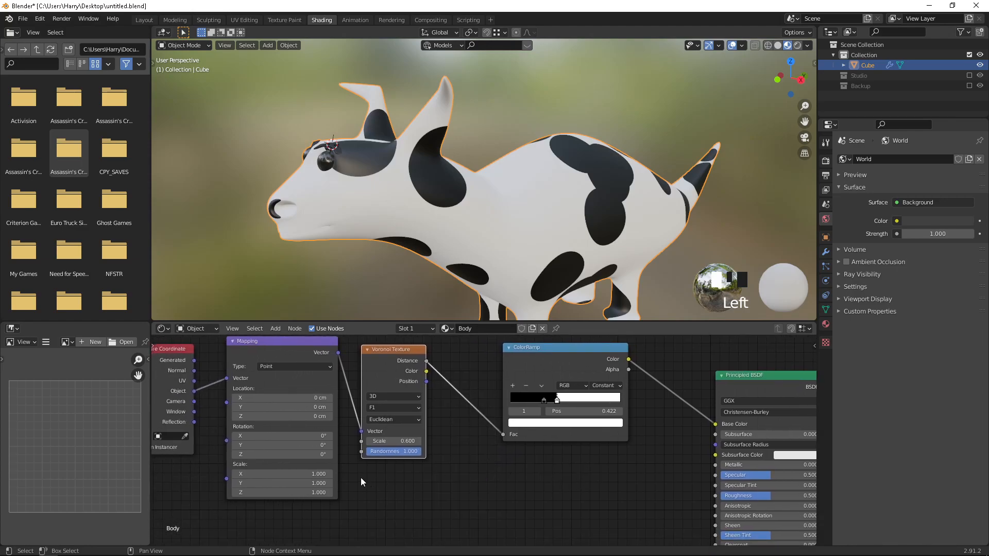
pyautogui.moveTo(312, 473); pyautogui.dragTo(215, 471)
pyautogui.click(324, 473)
pyautogui.press('Return')
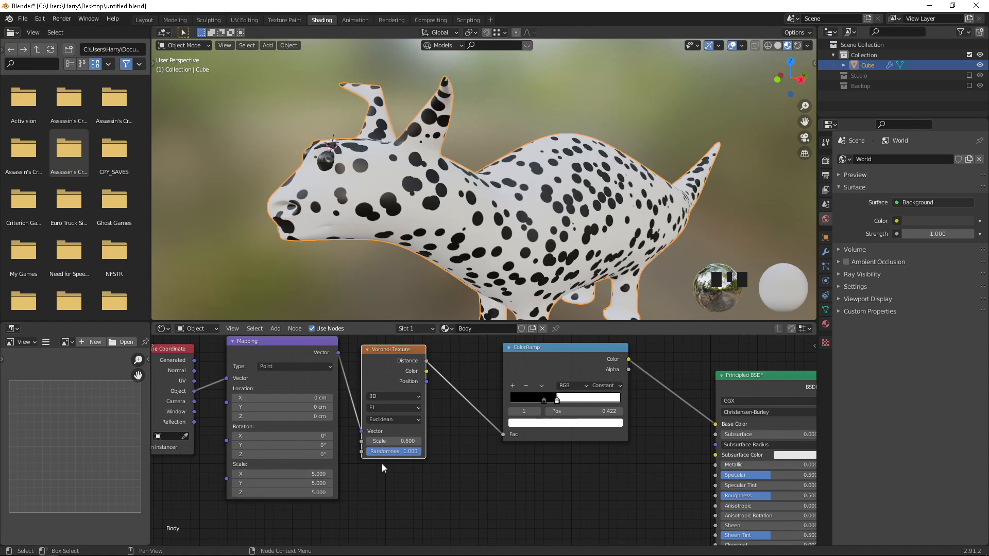
# Step: Set the Voronoi Texture's scale to -0.100 and inspect the larger spots on the creature
pyautogui.moveTo(375, 441)
pyautogui.mouseDown()
pyautogui.moveTo(340, 441)
pyautogui.moveTo(402, 441)
pyautogui.moveTo(366, 442)
pyautogui.mouseUp()
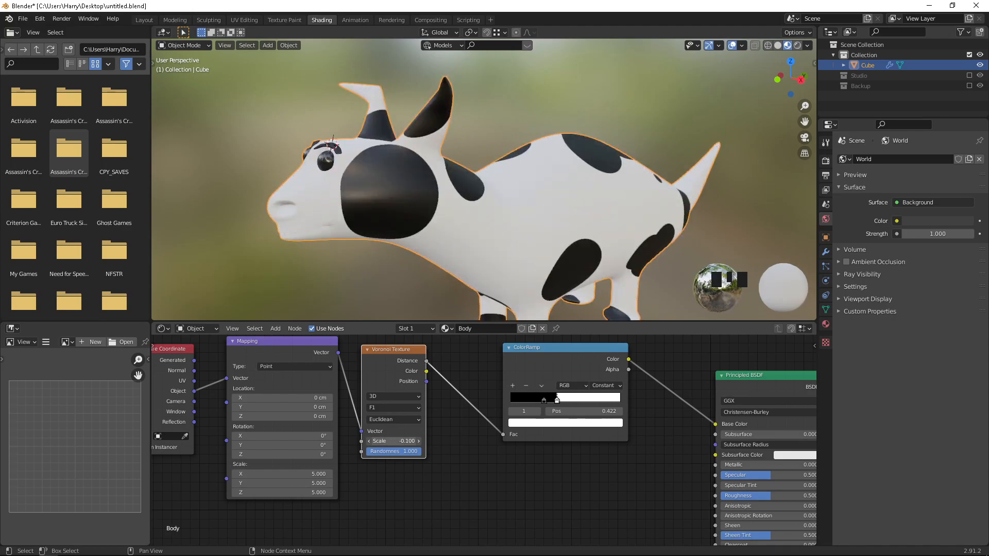
pyautogui.moveTo(366, 441)
pyautogui.mouseDown()
pyautogui.moveTo(392, 441)
pyautogui.moveTo(370, 441)
pyautogui.mouseUp()
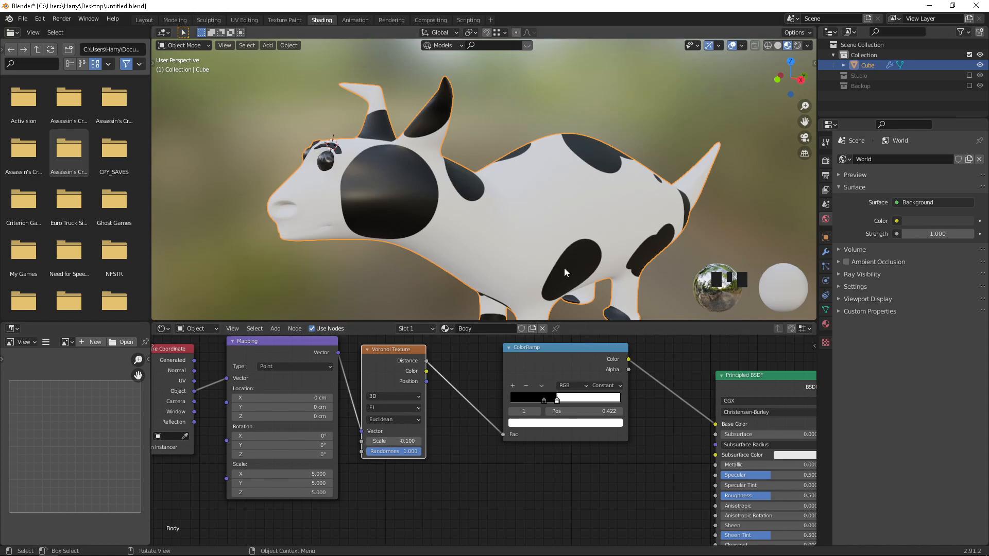
pyautogui.scroll(-2, 544, 223)
pyautogui.moveTo(544, 223); pyautogui.dragTo(510, 242, button='middle')
pyautogui.scroll(2, 528, 237)
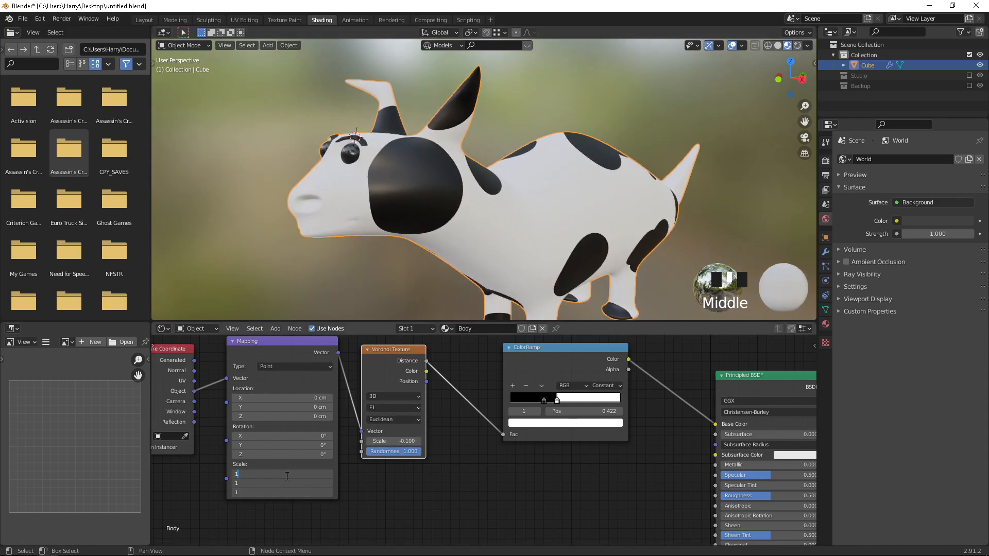
# Step: Reset the Mapping node's X, Y and Z scale to 1.000 and set the Voronoi Texture's scale to 0.200
pyautogui.press('BackSpace')
pyautogui.moveTo(392, 441); pyautogui.dragTo(370, 440)
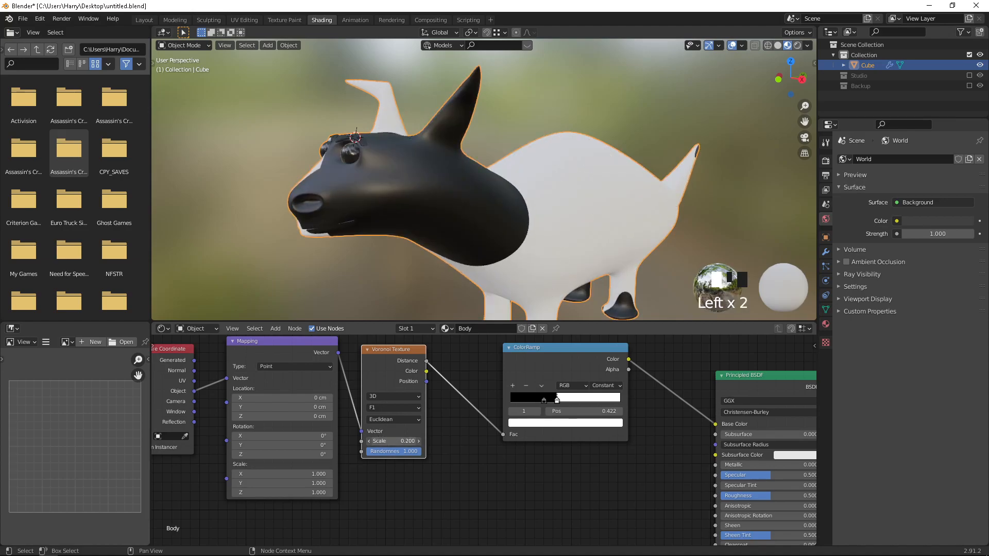
# Step: Set the Voronoi Texture's scale to 0.900 and inspect the spots from several sides of the creature
pyautogui.click(419, 440)
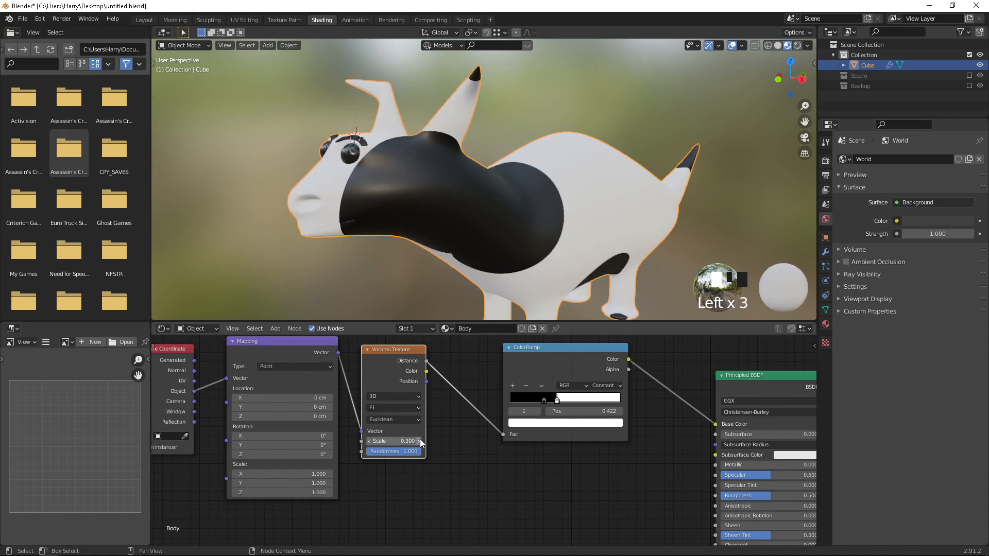
pyautogui.click(419, 441)
pyautogui.click(419, 440)
pyautogui.click(419, 440)
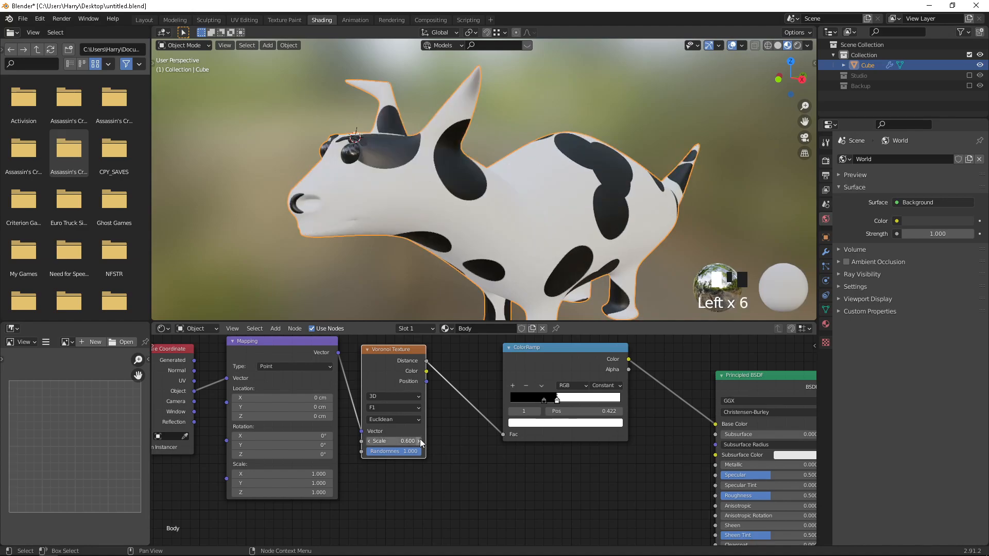
pyautogui.click(419, 440)
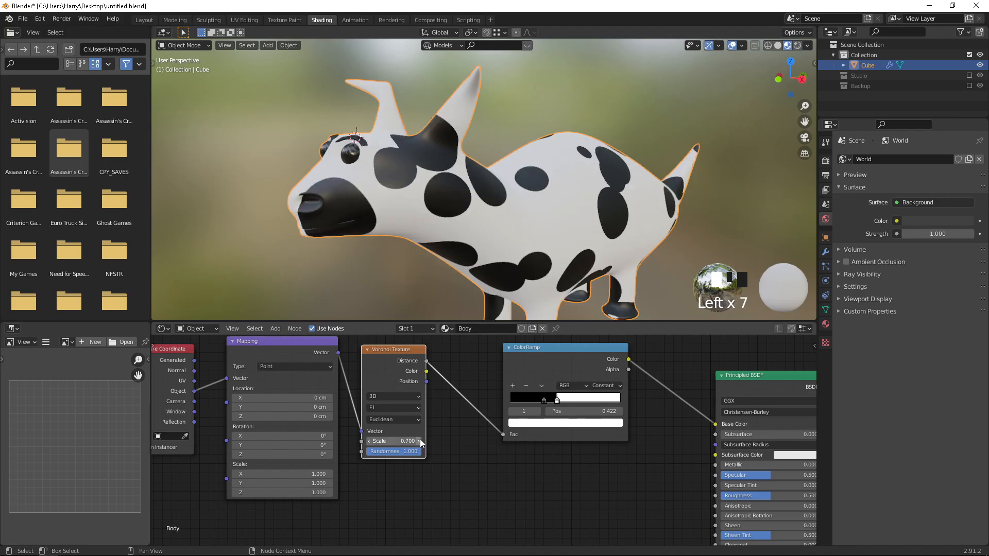
pyautogui.click(420, 441)
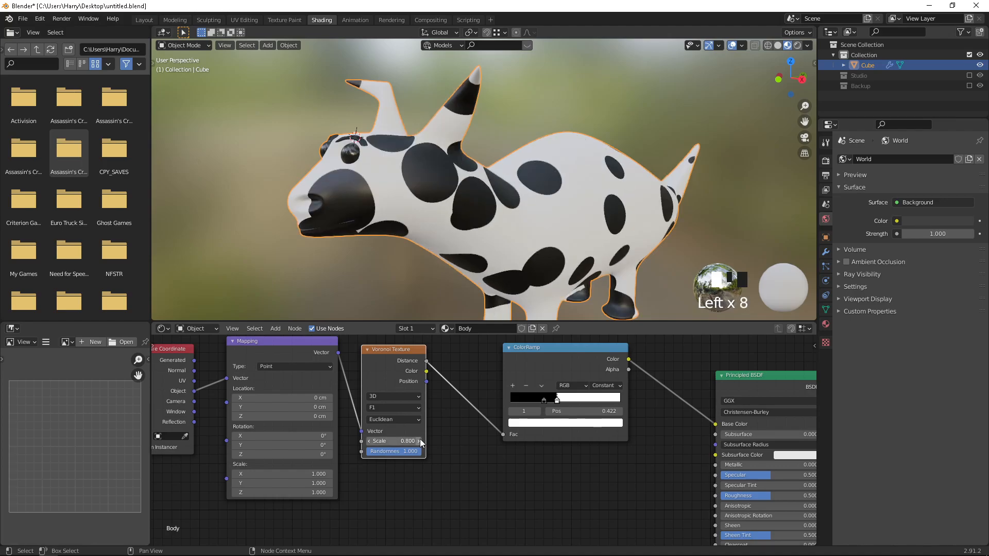
pyautogui.moveTo(369, 282); pyautogui.dragTo(332, 271, button='middle')
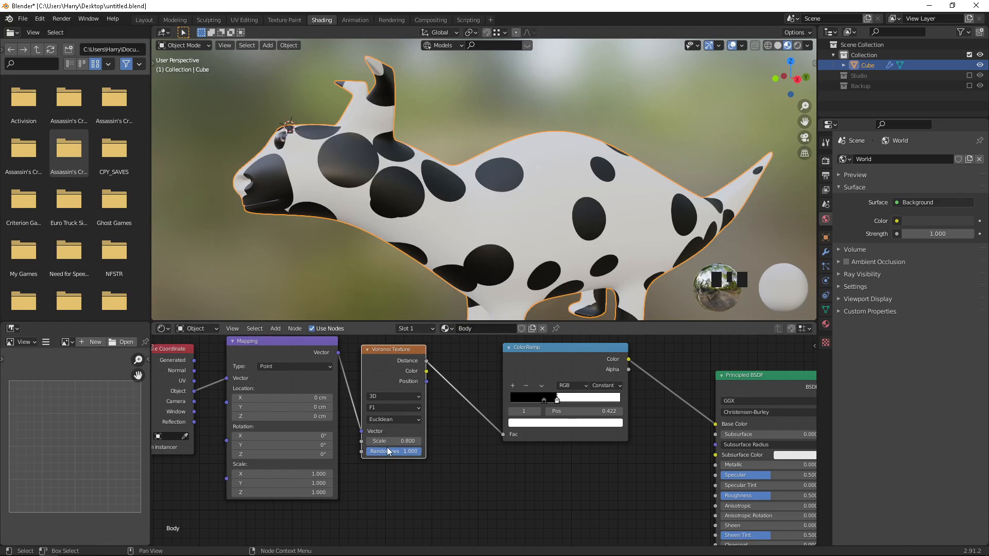
pyautogui.click(418, 441)
pyautogui.moveTo(425, 230); pyautogui.dragTo(357, 218, button='middle')
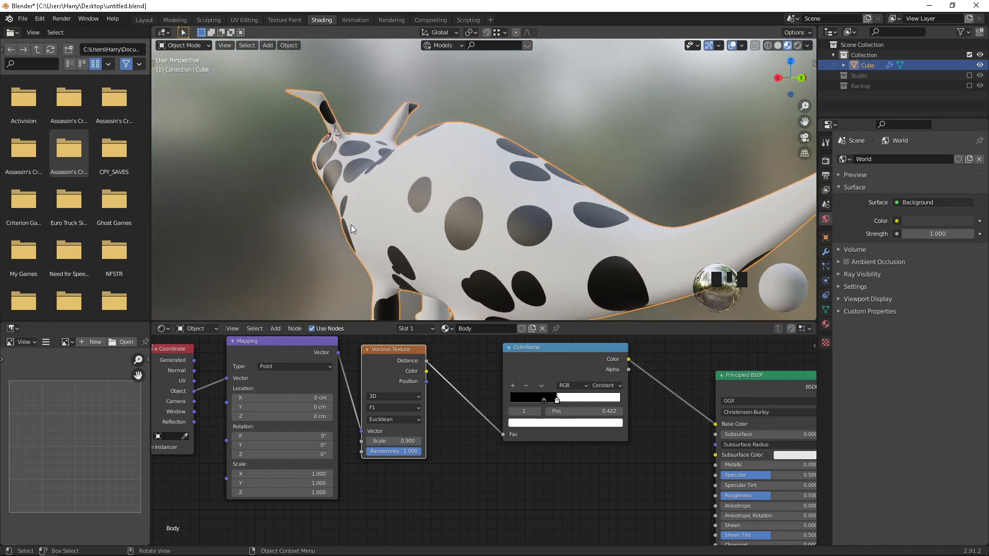
pyautogui.scroll(-2, 625, 212)
pyautogui.moveTo(625, 211); pyautogui.dragTo(630, 187, button='middle')
pyautogui.scroll(1, 576, 242)
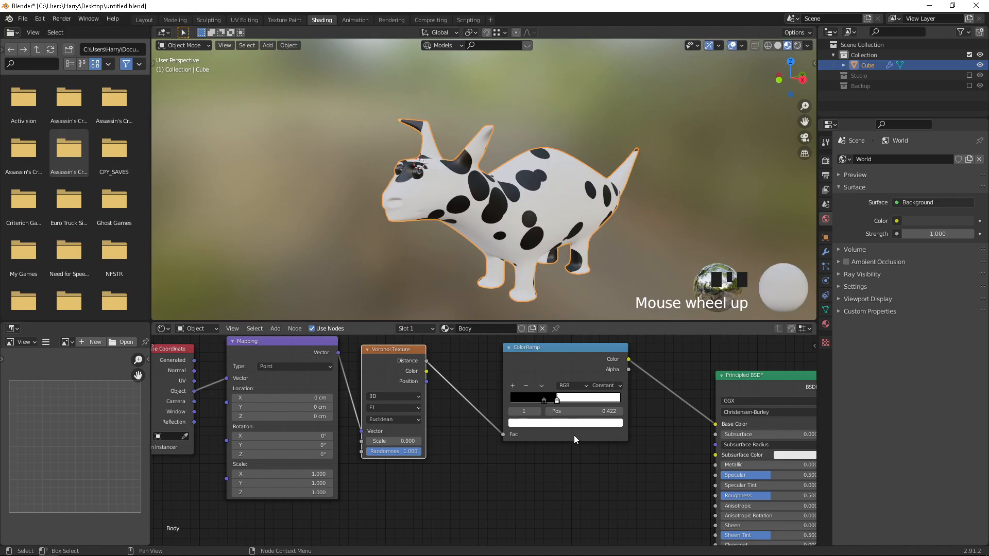
# Step: Change the ColorRamp's white stop to orange with hue 0.052, saturation 0.759 and value 0.884
pyautogui.click(556, 400)
pyautogui.click(558, 402)
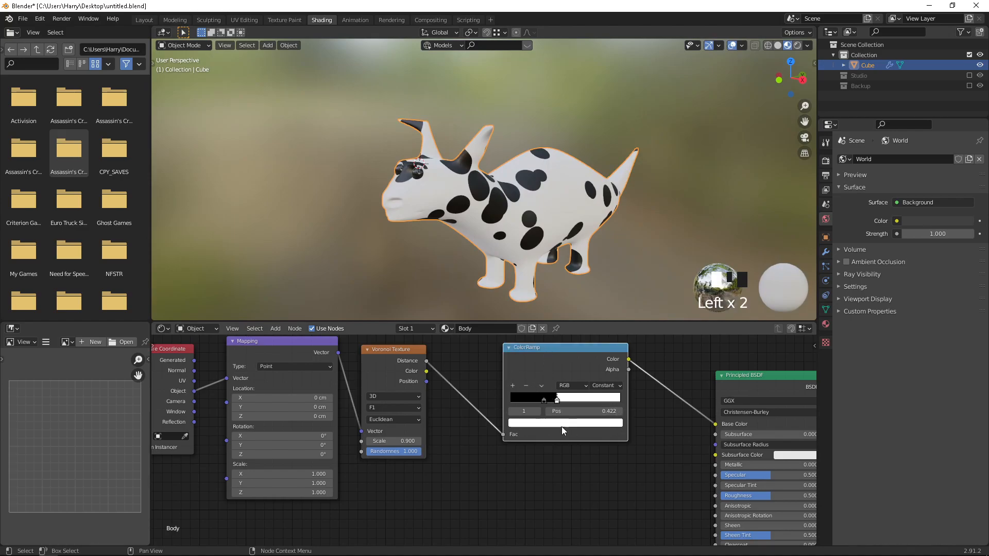
pyautogui.click(563, 425)
pyautogui.click(538, 316)
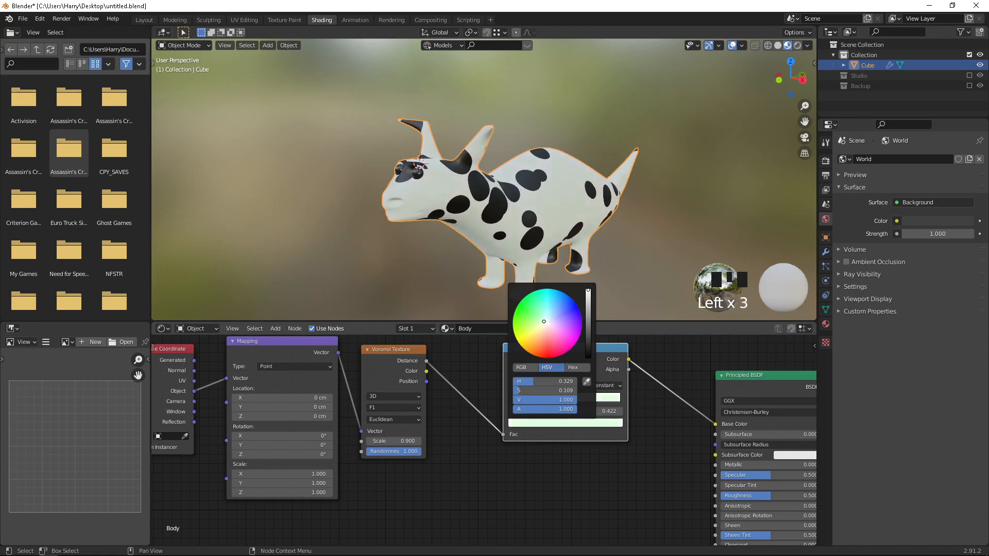
pyautogui.moveTo(537, 316)
pyautogui.mouseDown()
pyautogui.moveTo(543, 304)
pyautogui.moveTo(539, 347)
pyautogui.mouseUp()
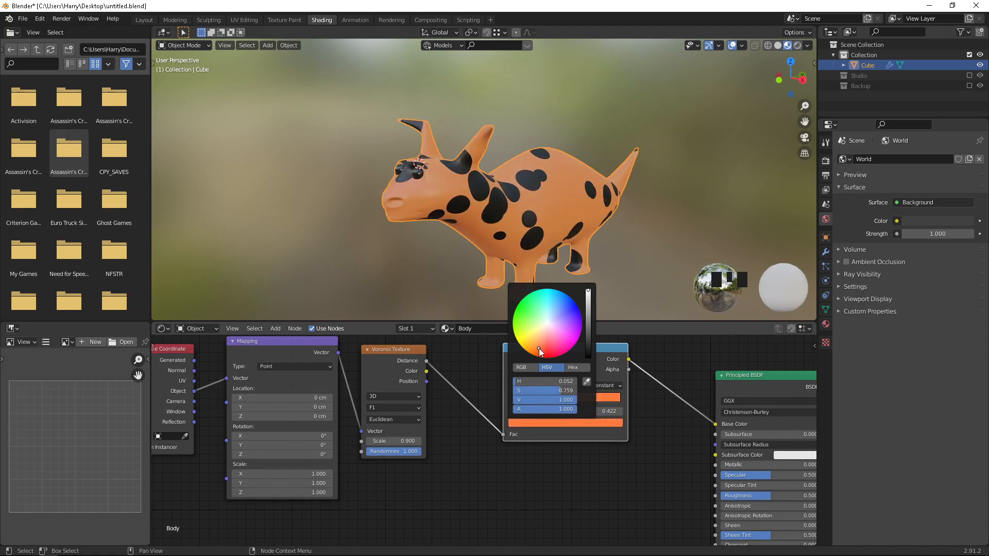
pyautogui.scroll(1, 559, 465)
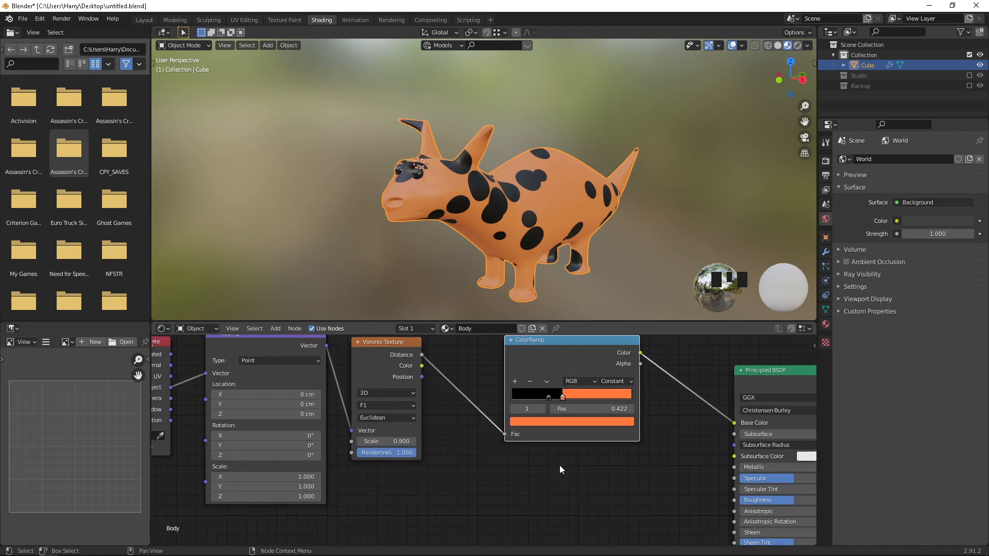
pyautogui.scroll(2, 559, 465)
pyautogui.click(603, 415)
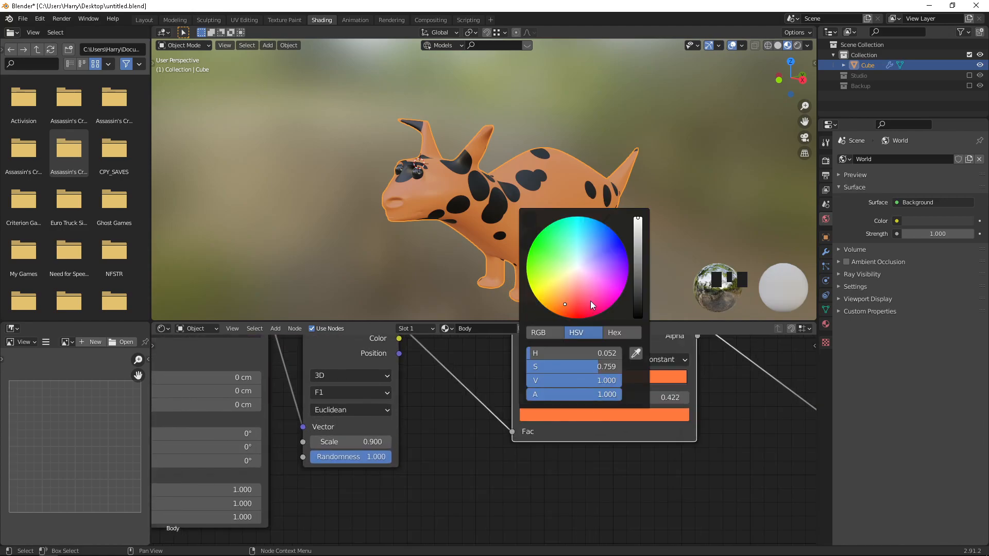
pyautogui.moveTo(637, 218)
pyautogui.mouseDown()
pyautogui.moveTo(638, 250)
pyautogui.moveTo(637, 219)
pyautogui.moveTo(637, 227)
pyautogui.mouseUp()
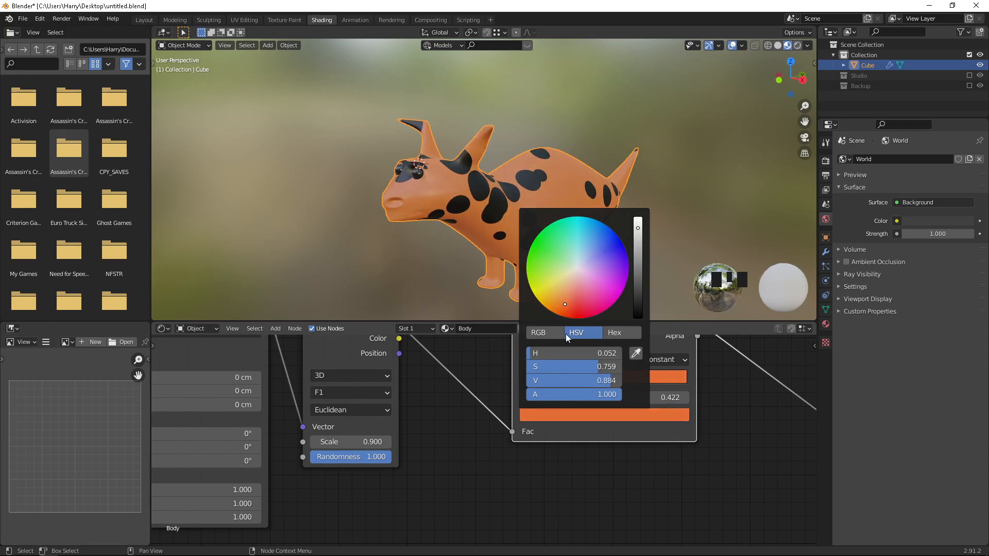
pyautogui.scroll(-2, 537, 475)
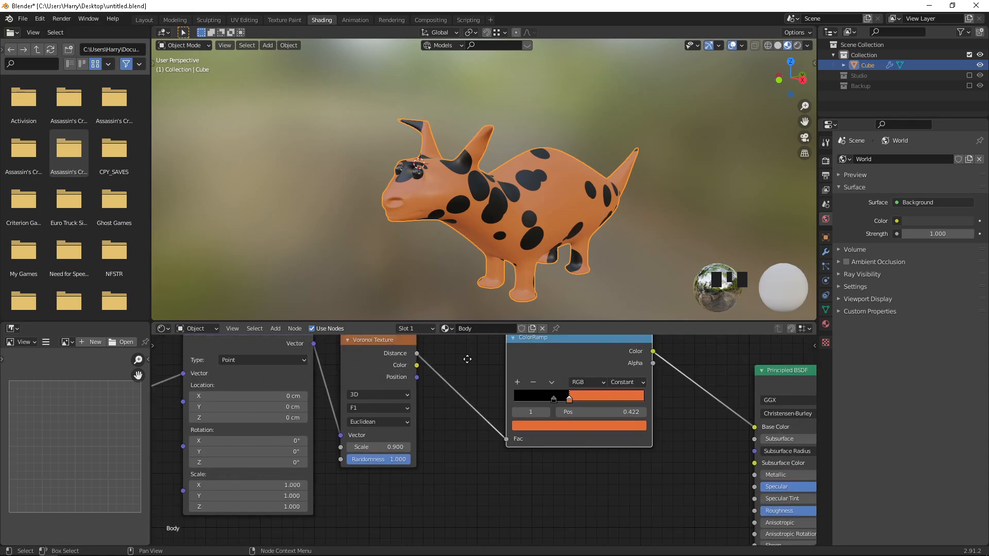
# Step: Try a yellower shade on the ColorRamp's orange stop, ending at hue 0.056, saturation 0.729 and full brightness
pyautogui.click(555, 467)
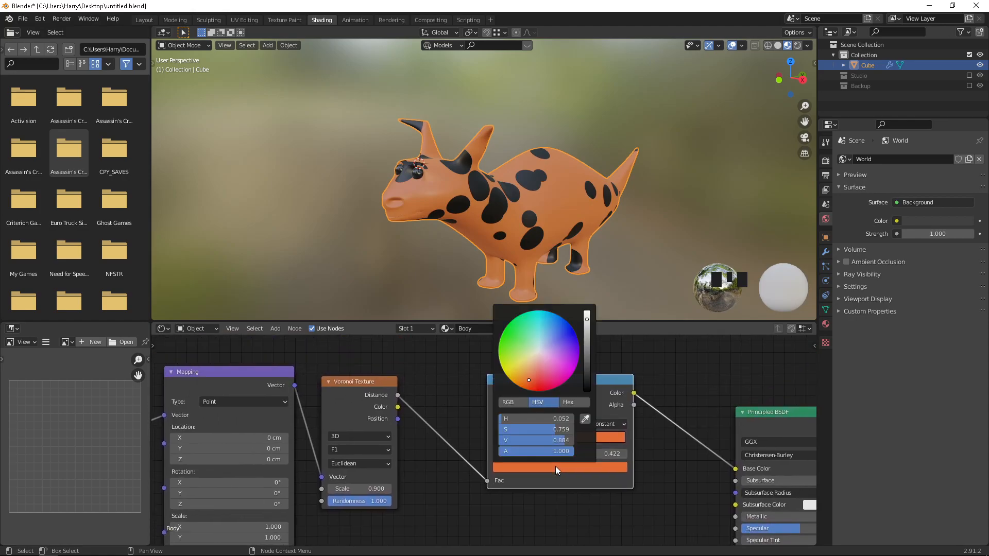
pyautogui.moveTo(527, 381); pyautogui.dragTo(526, 376)
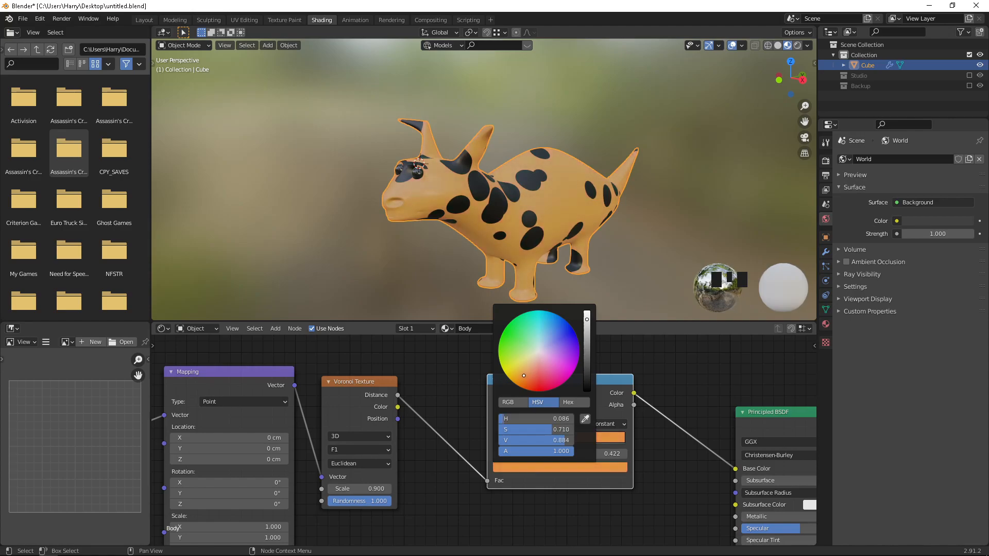
pyautogui.moveTo(520, 373); pyautogui.dragTo(528, 381)
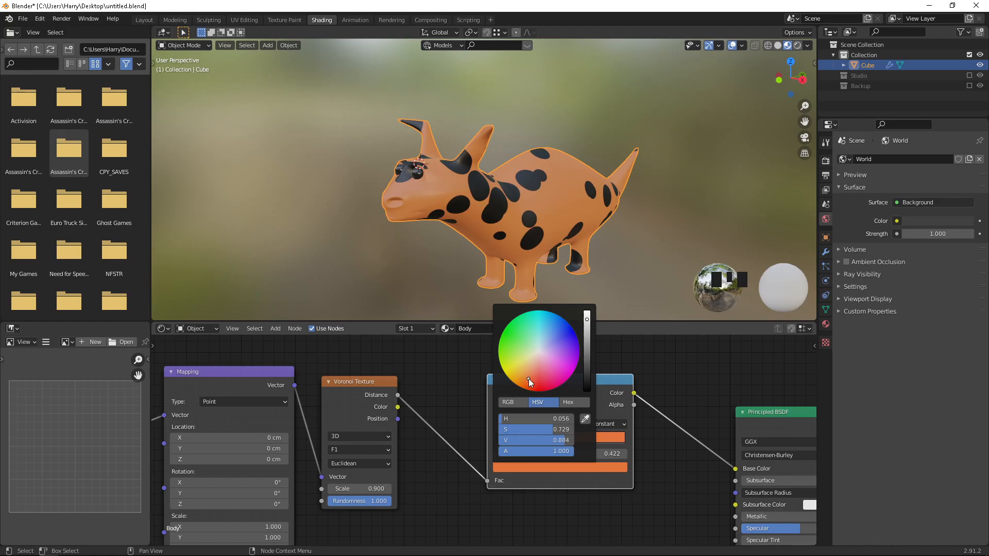
pyautogui.moveTo(588, 319); pyautogui.dragTo(588, 312)
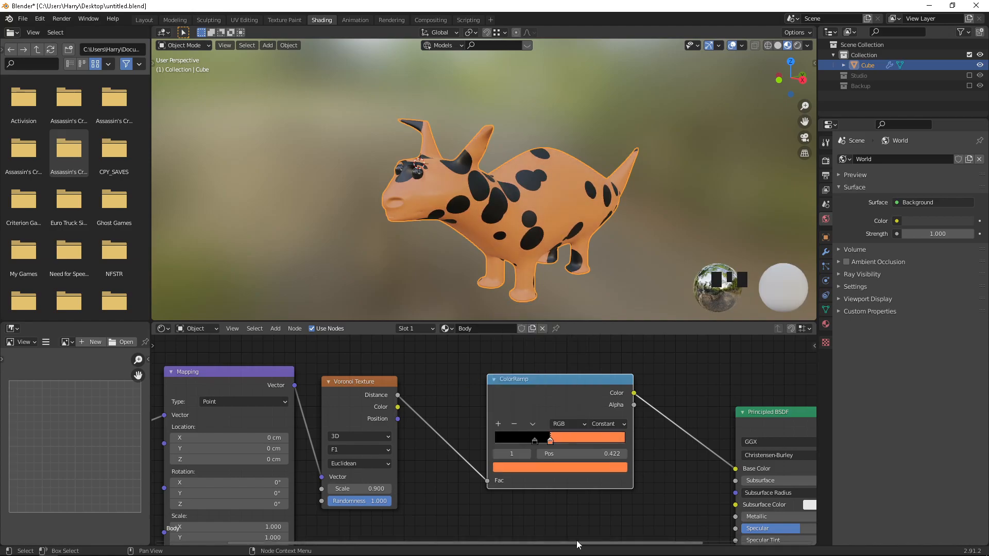
# Step: Reduce the alpha of the ColorRamp's orange stop to 0.749 and on to 0.000, and inspect the creature
pyautogui.click(551, 441)
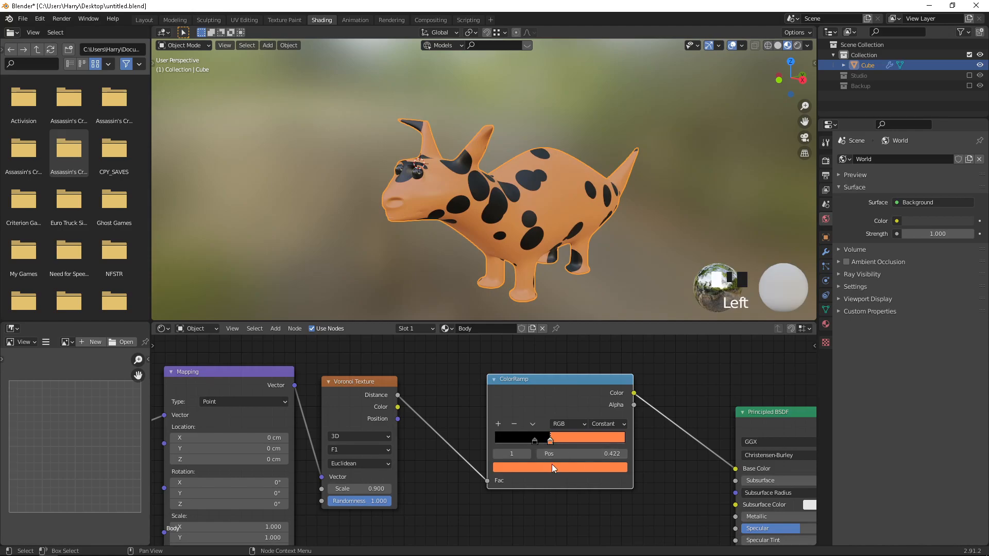
pyautogui.click(551, 466)
pyautogui.moveTo(536, 451)
pyautogui.mouseDown()
pyautogui.moveTo(555, 451)
pyautogui.moveTo(500, 451)
pyautogui.moveTo(554, 451)
pyautogui.mouseUp()
pyautogui.click(550, 466)
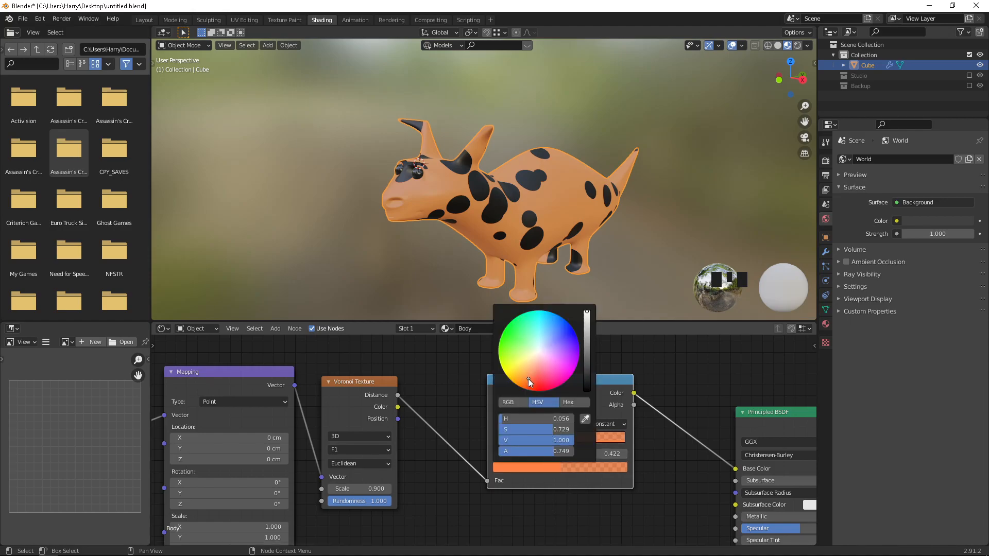
pyautogui.moveTo(554, 451); pyautogui.dragTo(498, 451)
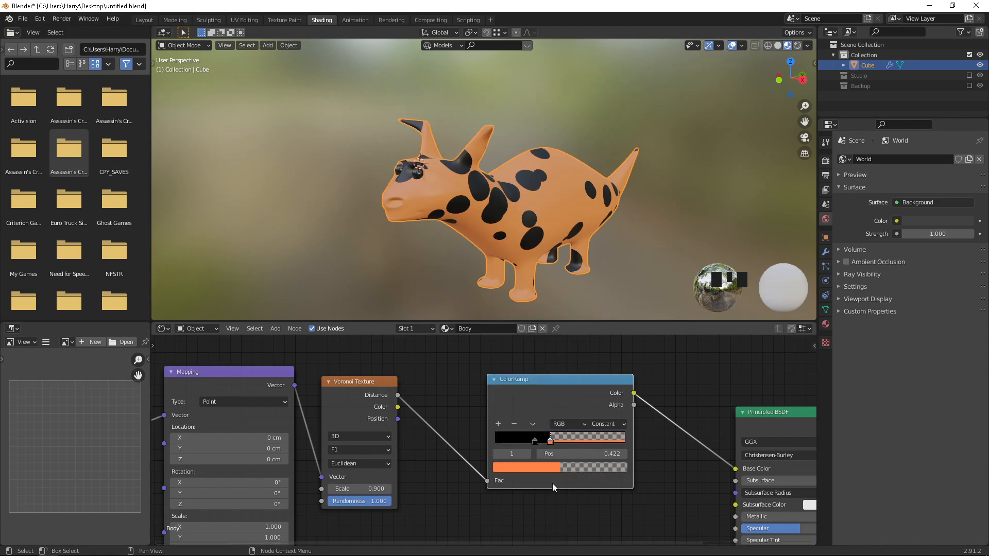
pyautogui.scroll(2, 537, 270)
pyautogui.moveTo(553, 175)
pyautogui.mouseDown(button='middle')
pyautogui.moveTo(587, 213)
pyautogui.moveTo(567, 185)
pyautogui.moveTo(540, 184)
pyautogui.moveTo(571, 174)
pyautogui.mouseUp(button='middle')
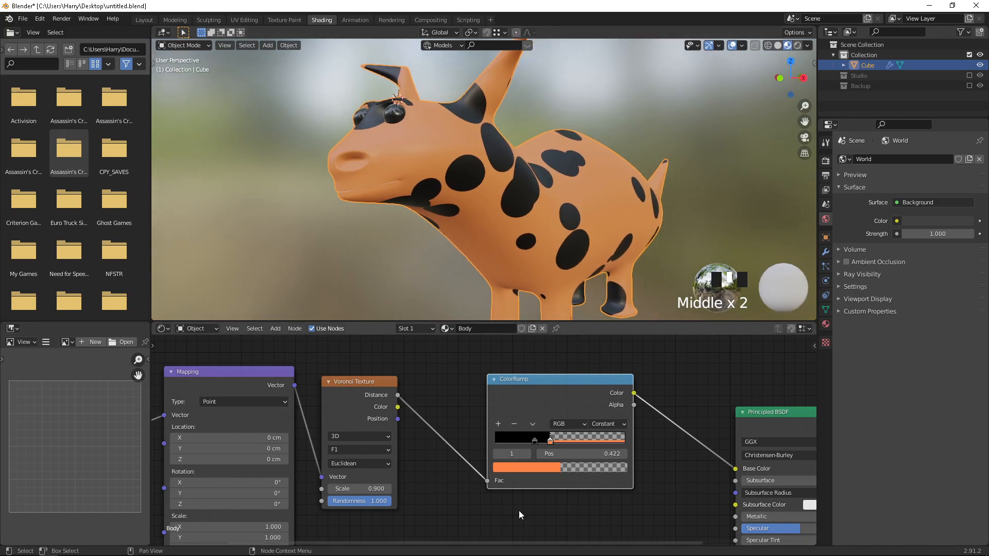
# Step: Change the ColorRamp's orange stop to a pale pink for the creature's base colour
pyautogui.click(551, 477)
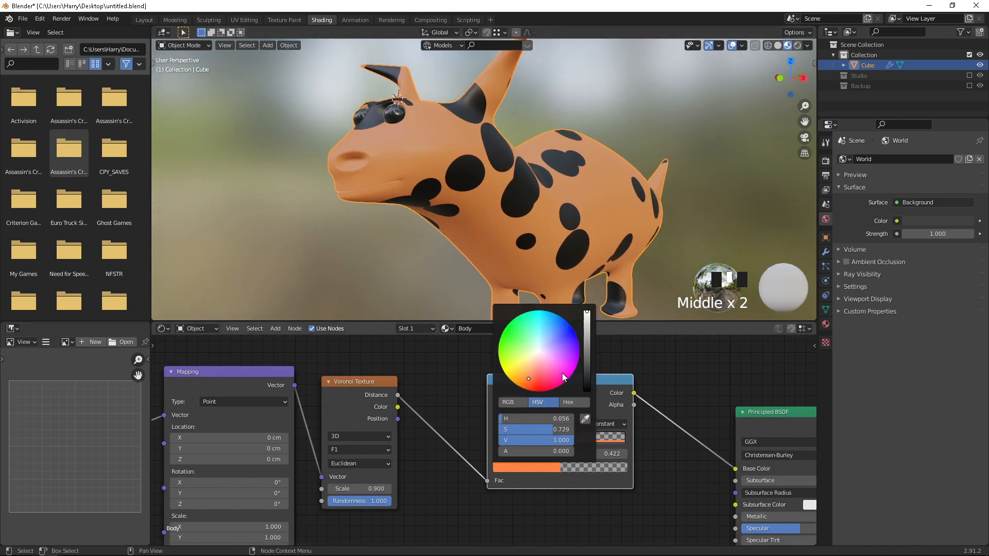
pyautogui.moveTo(529, 378); pyautogui.dragTo(536, 357)
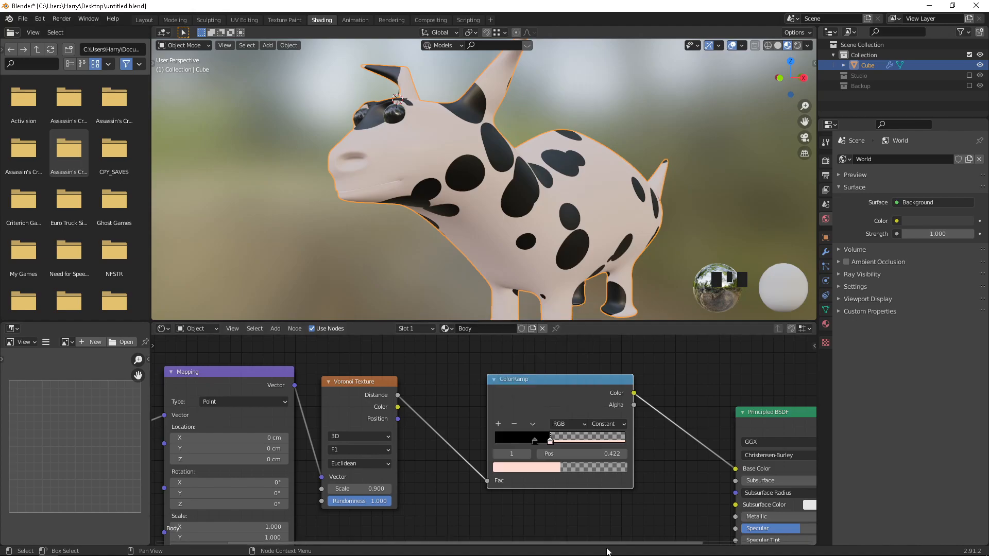
# Step: Change the ColorRamp's black stop to orange with hue 0.078, saturation 0.776 and value 1.000
pyautogui.click(534, 441)
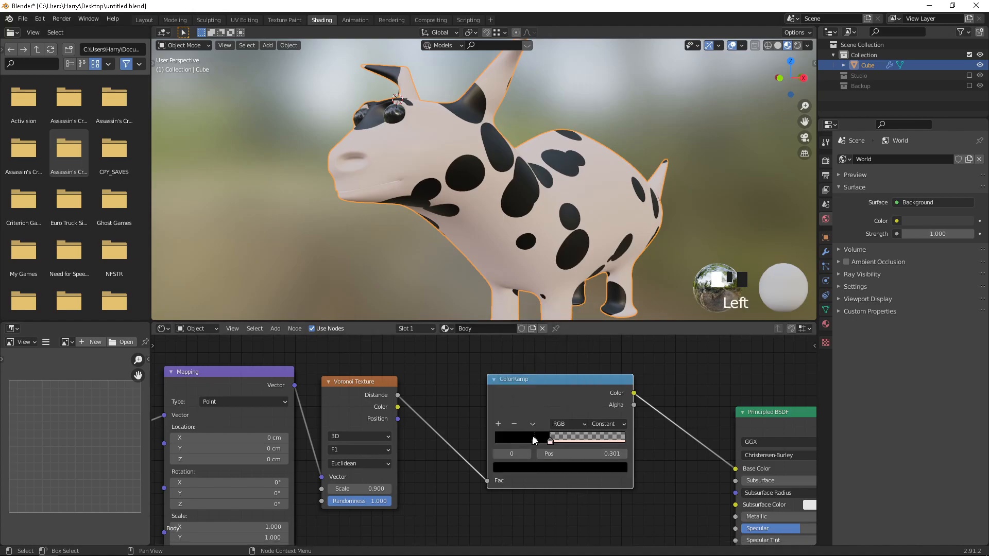
pyautogui.click(533, 468)
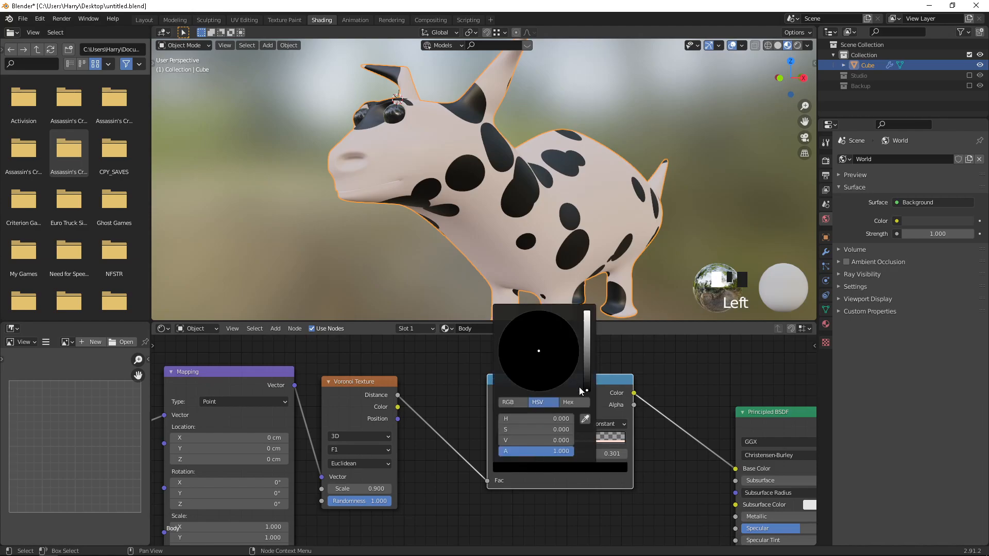
pyautogui.moveTo(585, 392); pyautogui.dragTo(586, 312)
pyautogui.moveTo(537, 359); pyautogui.dragTo(527, 377)
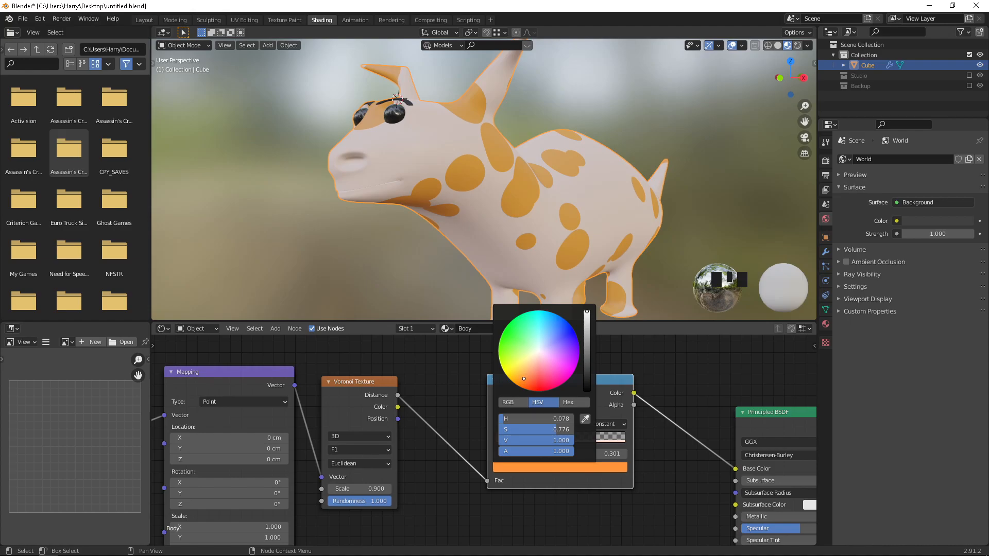
pyautogui.moveTo(546, 153); pyautogui.dragTo(513, 316, button='middle')
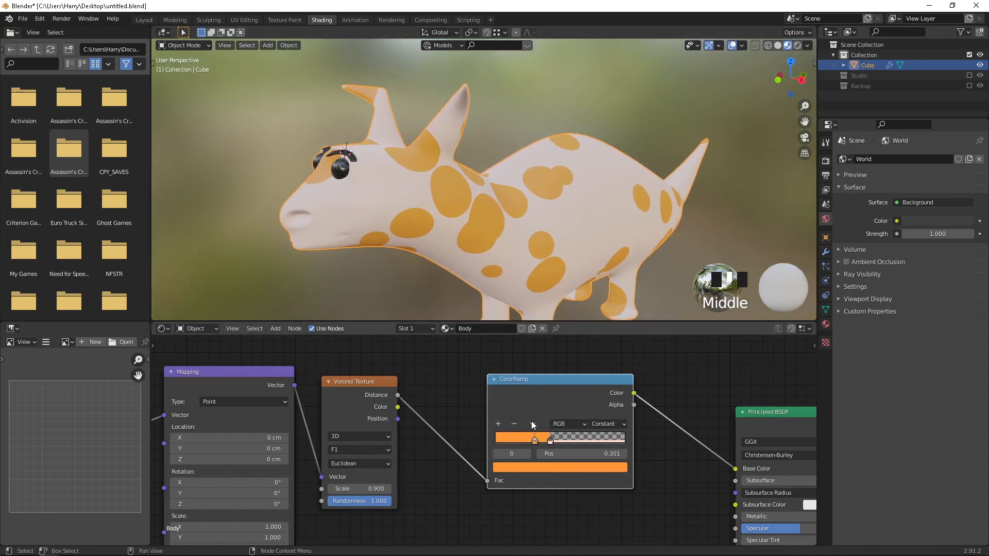
# Step: Sample an orange body spot for the Principled BSDF's Subsurface Color and set Subsurface to 0.291
pyautogui.moveTo(593, 442); pyautogui.dragTo(494, 411, button='middle')
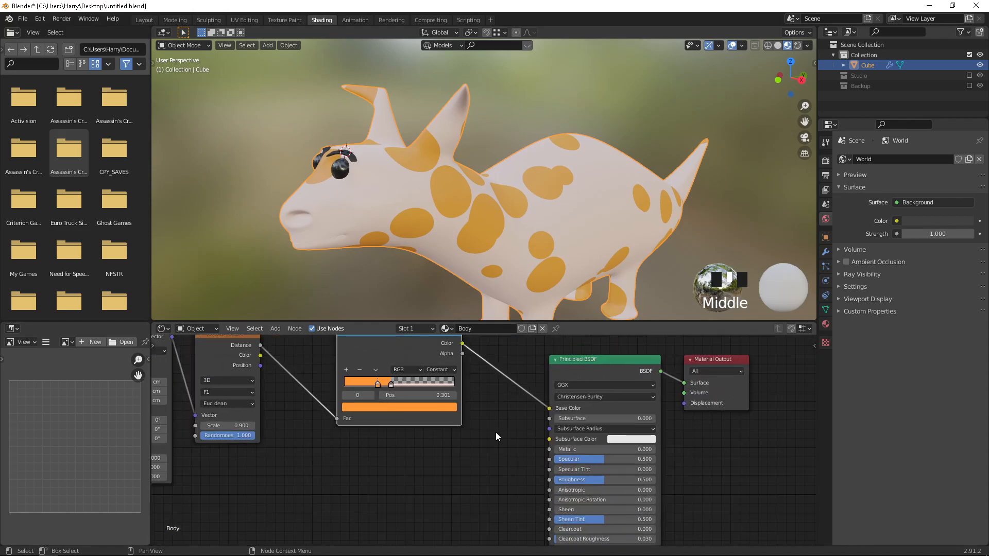
pyautogui.click(616, 438)
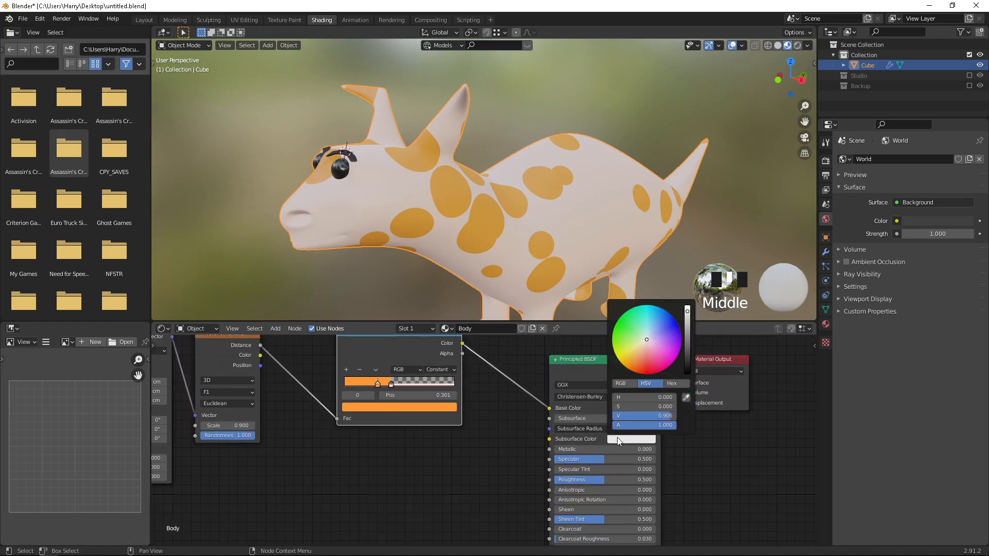
pyautogui.click(687, 399)
pyautogui.click(556, 265)
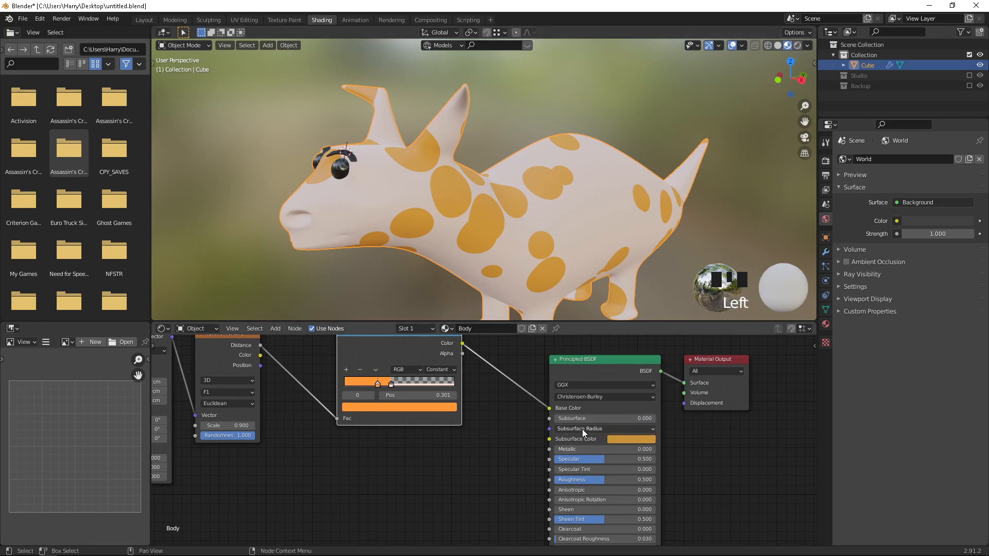
pyautogui.moveTo(567, 418); pyautogui.dragTo(585, 418)
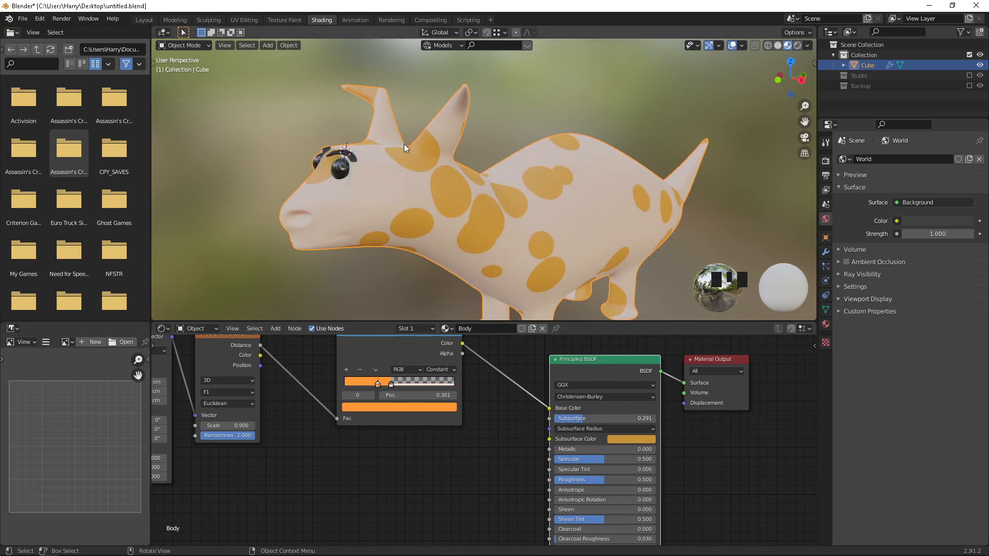
# Step: Examine the subsurface shading on the creature's head, ears and body up close and from a distance
pyautogui.scroll(2, 397, 145)
pyautogui.keyDown('shift'); pyautogui.moveTo(392, 144); pyautogui.dragTo(524, 160, button='middle'); pyautogui.keyUp('shift')
pyautogui.scroll(2, 502, 162)
pyautogui.scroll(-2, 496, 162)
pyautogui.scroll(2, 505, 164)
pyautogui.scroll(-4, 466, 149)
pyautogui.scroll(1, 510, 168)
pyautogui.scroll(2, 551, 168)
pyautogui.keyDown('shift'); pyautogui.moveTo(610, 166); pyautogui.dragTo(433, 147, button='middle'); pyautogui.keyUp('shift')
pyautogui.scroll(2, 494, 173)
pyautogui.scroll(3, 421, 146)
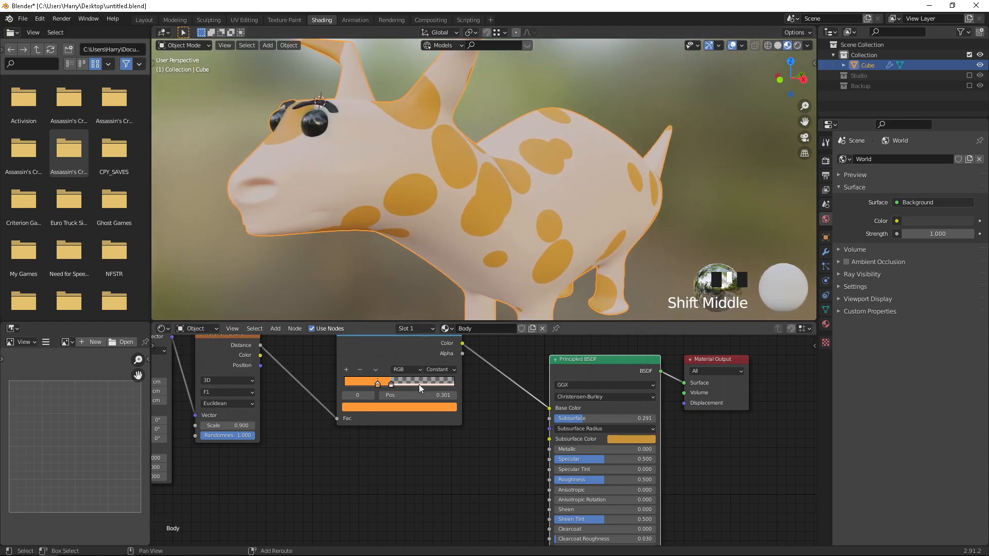
# Step: Move the Texture Coordinate, Mapping and Voronoi Texture nodes further from the ColorRamp to make room in the Body node tree
pyautogui.scroll(-3, 438, 407)
pyautogui.moveTo(421, 464); pyautogui.dragTo(406, 438, button='middle')
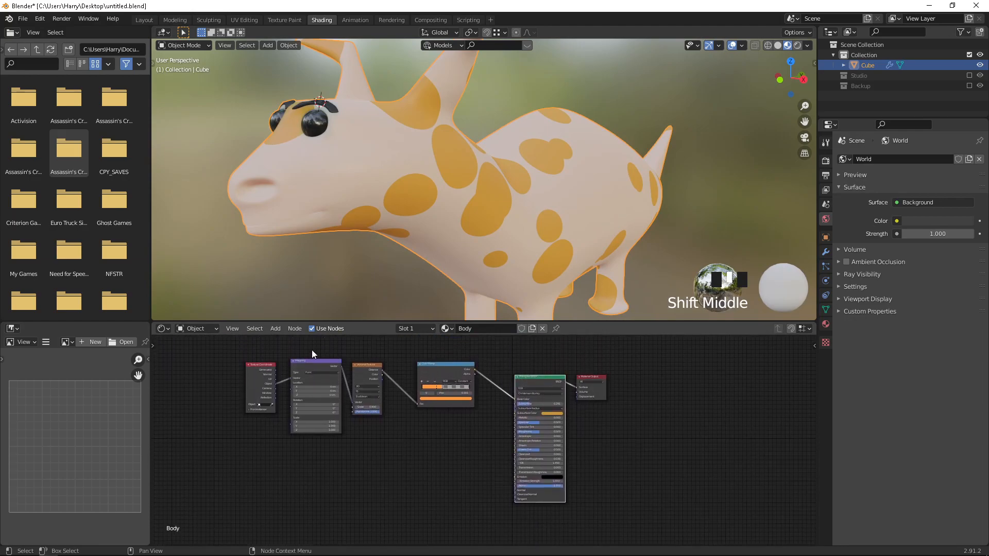
pyautogui.moveTo(250, 345); pyautogui.dragTo(379, 461)
pyautogui.moveTo(247, 343); pyautogui.dragTo(312, 459)
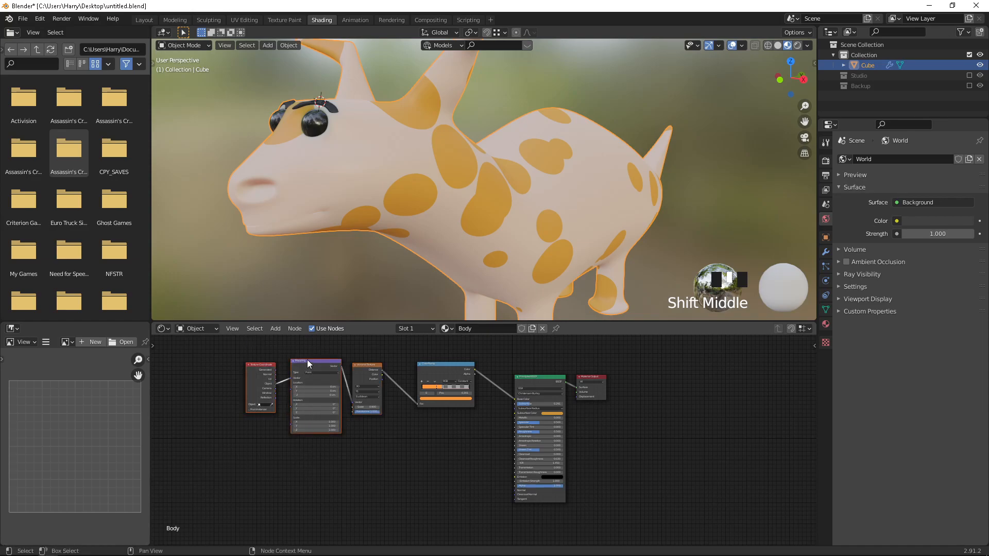
pyautogui.moveTo(323, 361); pyautogui.dragTo(203, 361)
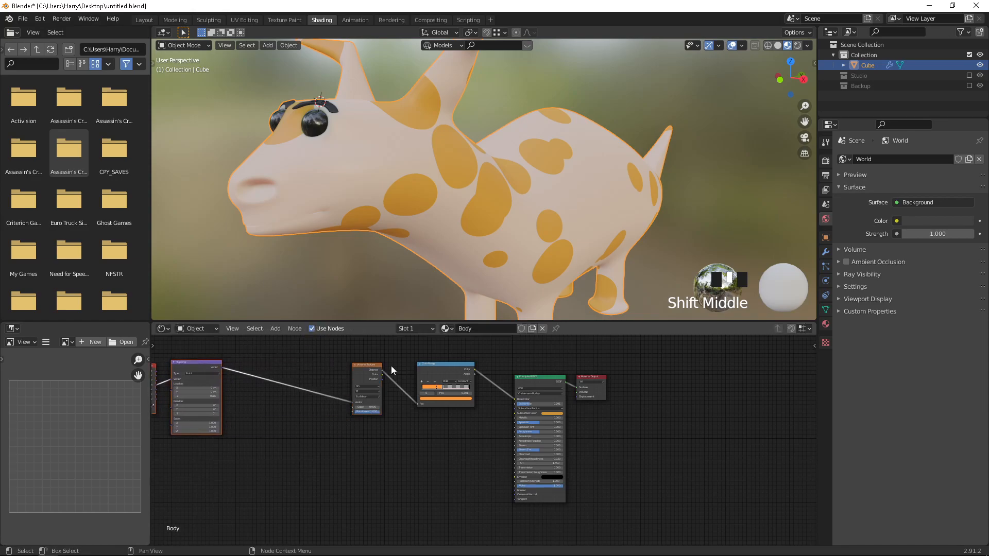
pyautogui.click(370, 369)
pyautogui.moveTo(366, 369); pyautogui.dragTo(340, 372)
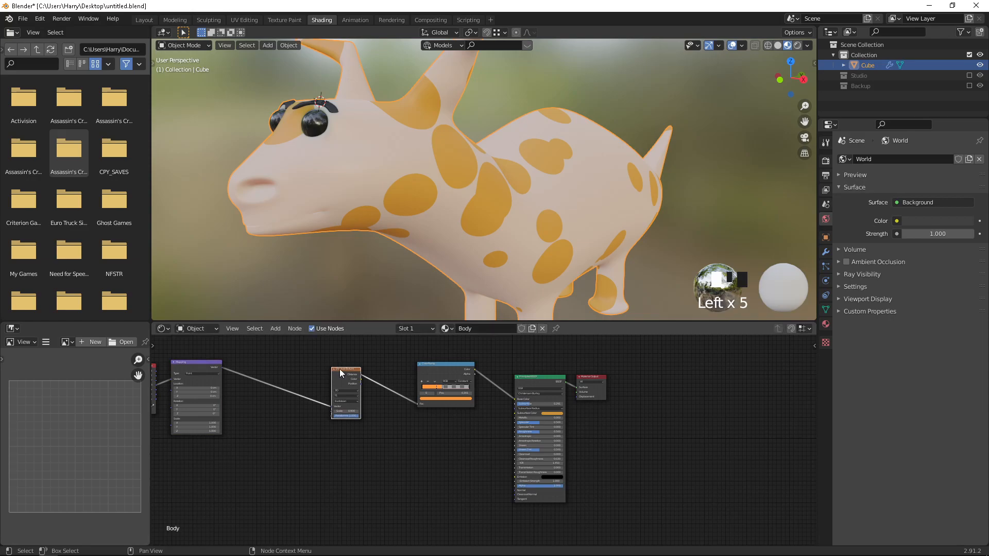
# Step: Duplicate the Voronoi Texture node and place the copy below the ColorRamp
pyautogui.hotkey('shift', 'd')
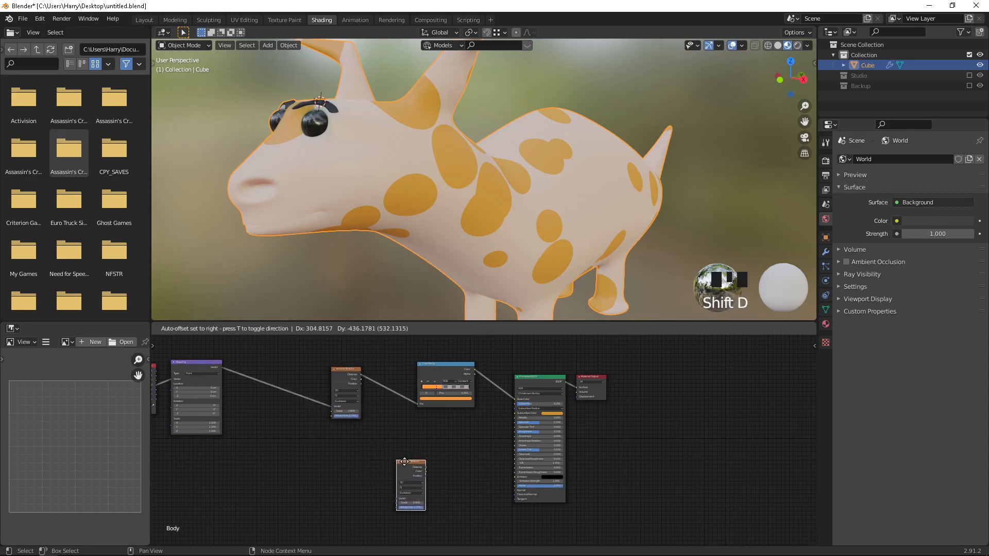
pyautogui.click(405, 462)
pyautogui.scroll(1, 376, 429)
pyautogui.rightClick(410, 426)
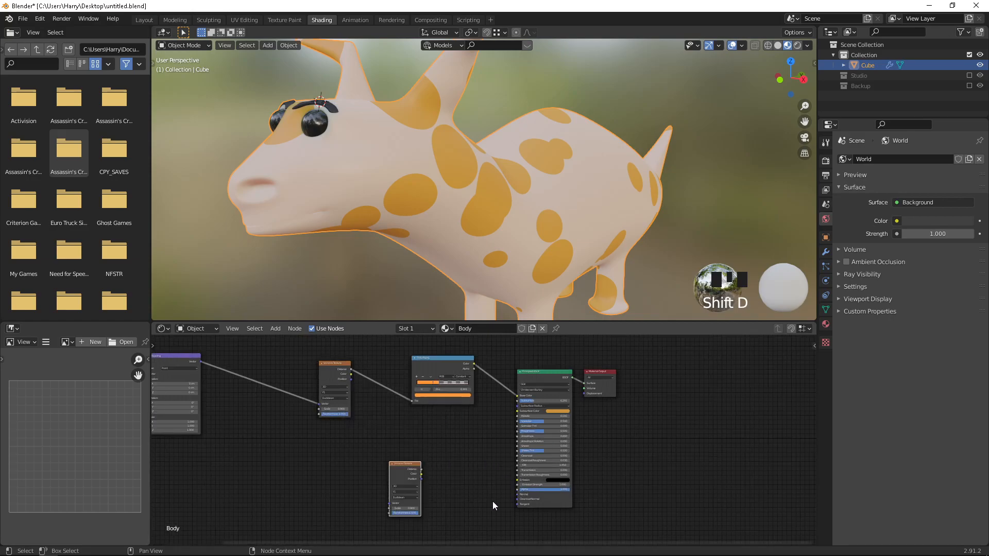
pyautogui.scroll(1, 462, 487)
pyautogui.moveTo(462, 486); pyautogui.dragTo(419, 428, button='middle')
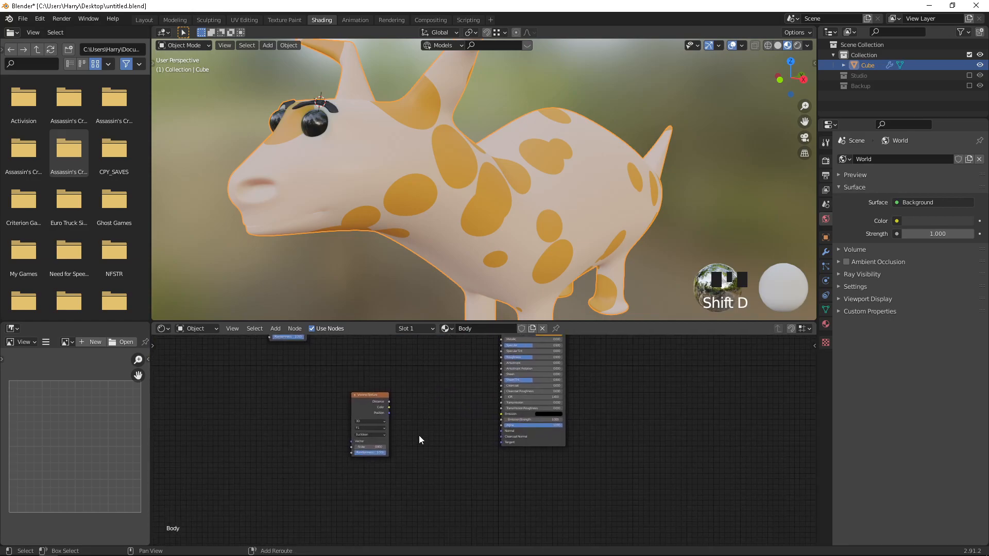
# Step: Add a Bump node between the duplicated Voronoi Texture and the Principled BSDF
pyautogui.hotkey('shift', 'a')
pyautogui.click(412, 425)
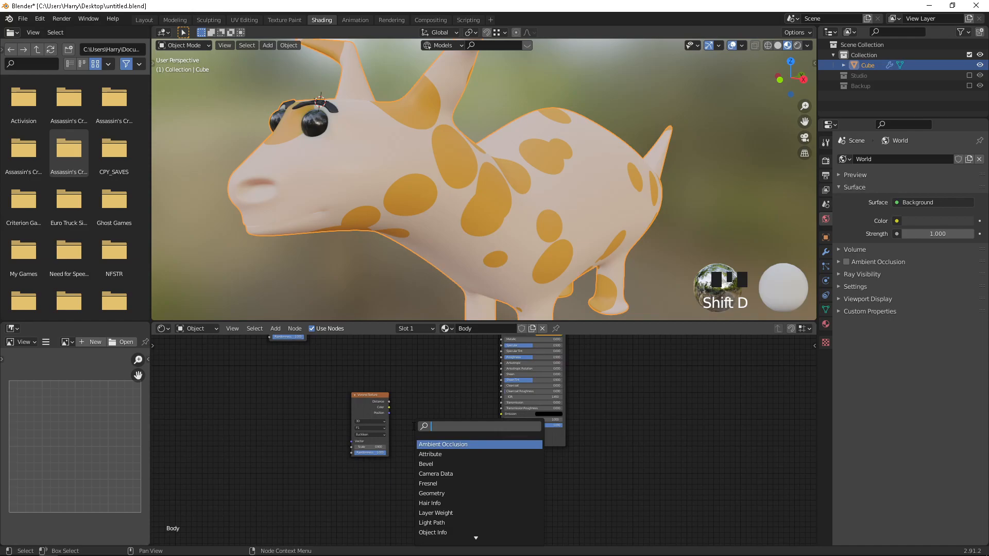
pyautogui.write('bump')
pyautogui.press('Return')
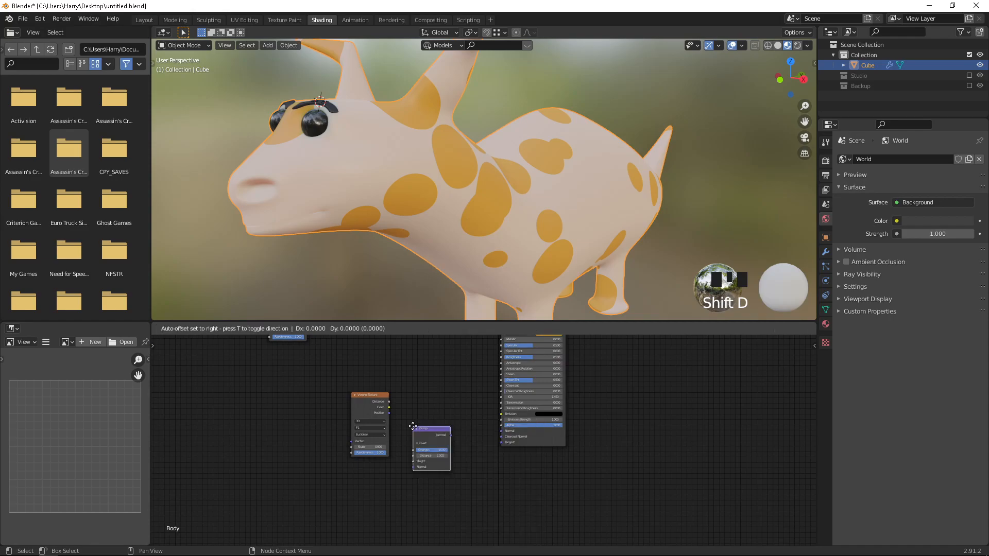
pyautogui.click(446, 390)
pyautogui.scroll(3, 400, 413)
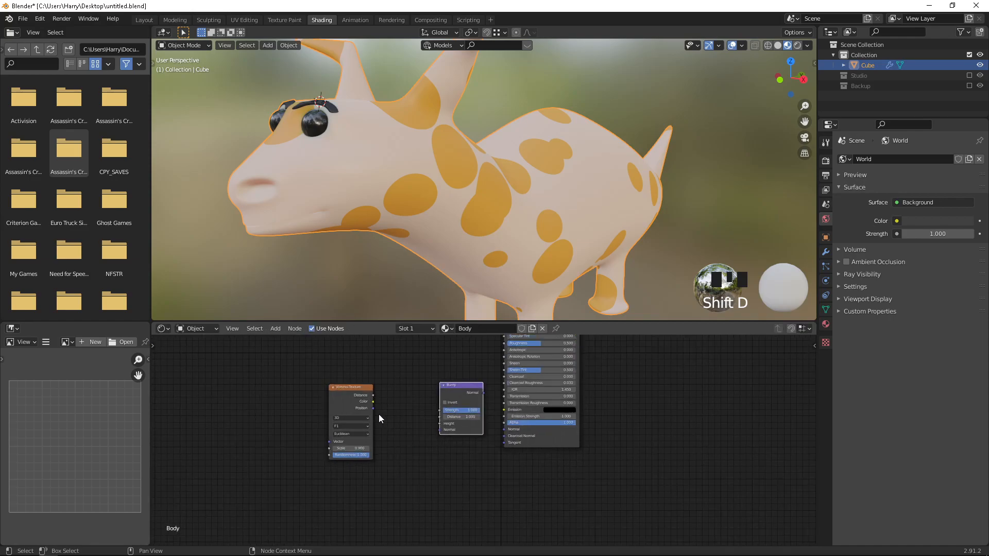
pyautogui.rightClick(362, 412)
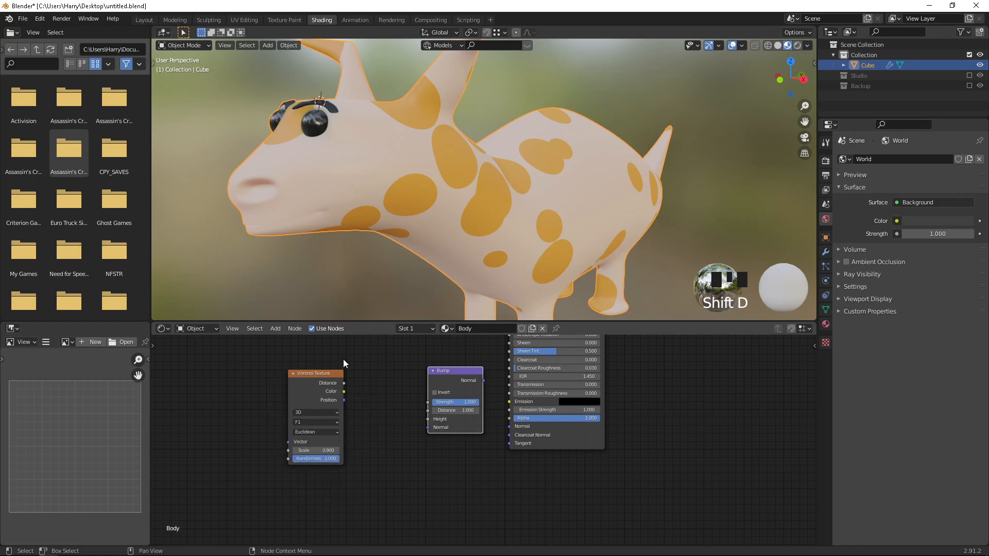
# Step: Connect the Mapping node's Vector output to the duplicated Voronoi Texture's Vector input
pyautogui.scroll(-4, 304, 357)
pyautogui.moveTo(301, 368); pyautogui.dragTo(256, 413, button='middle')
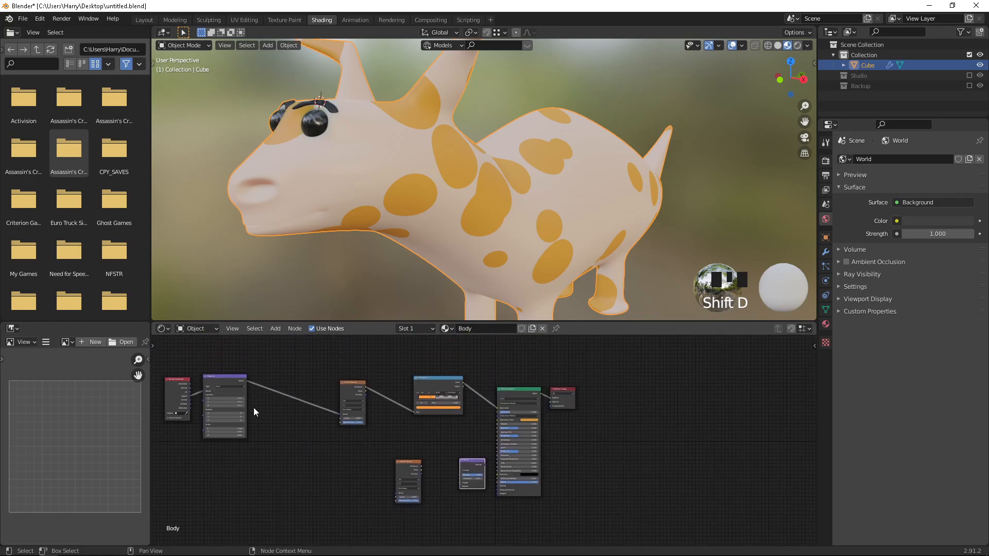
pyautogui.moveTo(245, 381); pyautogui.dragTo(399, 498)
pyautogui.scroll(3, 400, 499)
pyautogui.rightClick(400, 499)
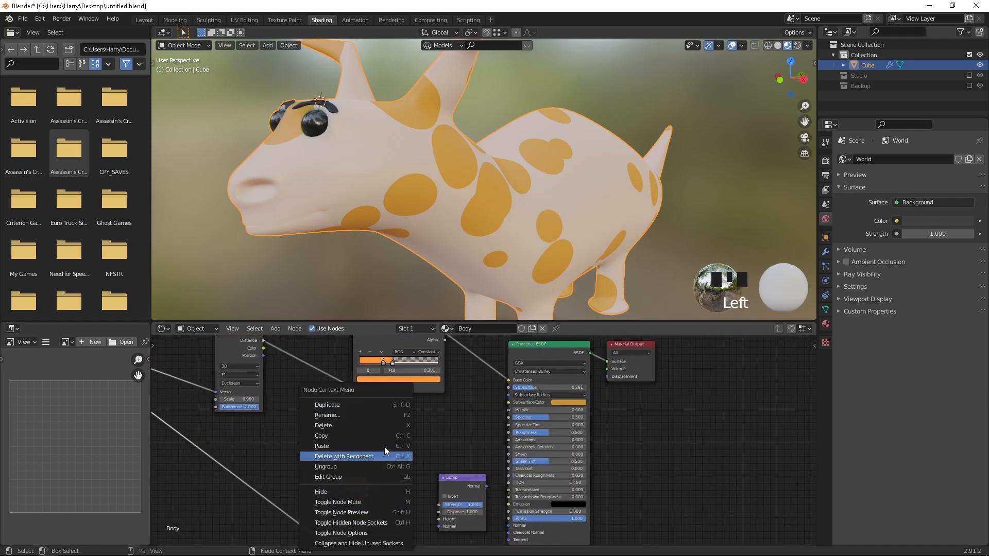
pyautogui.press('Escape')
pyautogui.moveTo(389, 466); pyautogui.dragTo(385, 435, button='middle')
pyautogui.scroll(2, 385, 434)
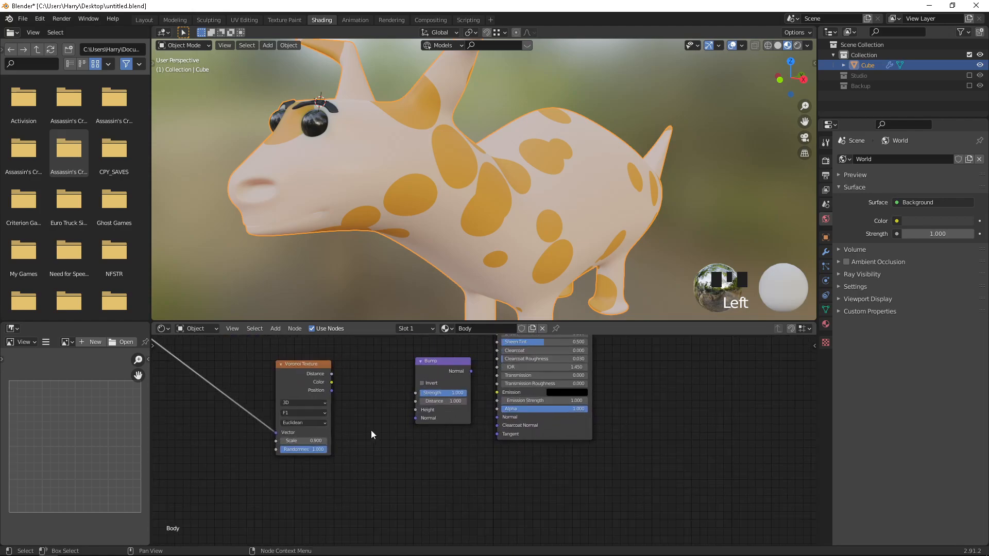
# Step: Link the duplicated Voronoi's Distance through the Bump node's Height to the Principled BSDF's Normal, with Invert enabled
pyautogui.moveTo(314, 425); pyautogui.dragTo(405, 464)
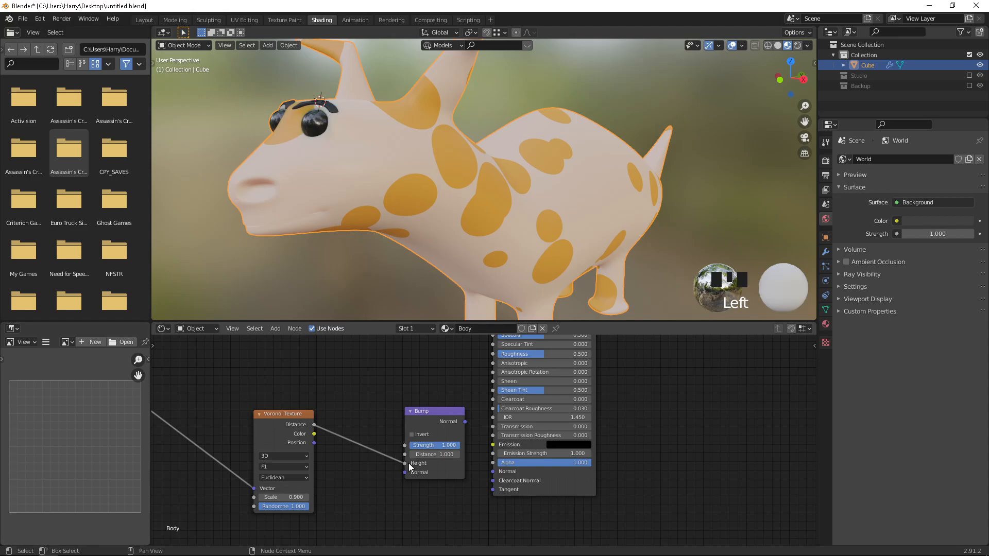
pyautogui.moveTo(465, 422)
pyautogui.mouseDown()
pyautogui.moveTo(492, 481)
pyautogui.moveTo(492, 471)
pyautogui.mouseUp()
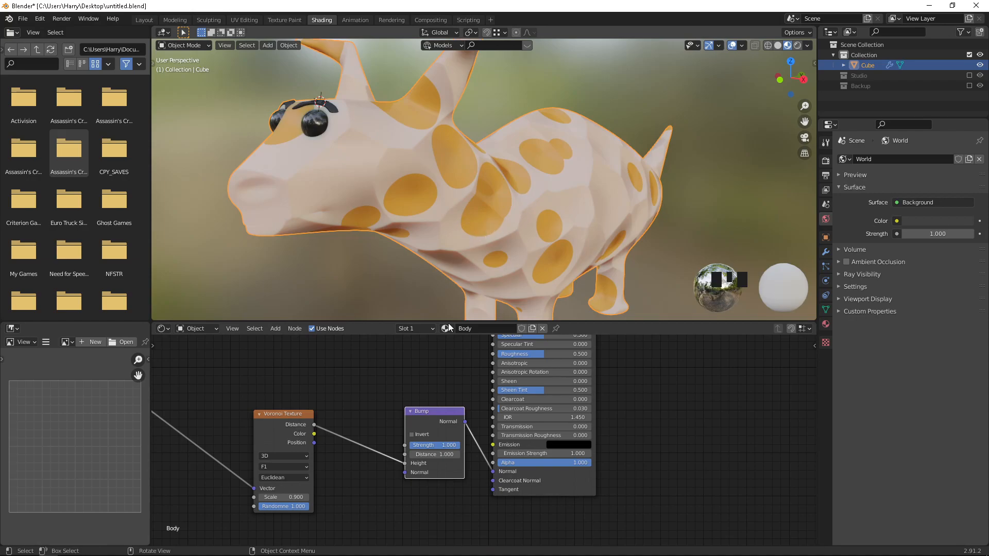
pyautogui.click(412, 434)
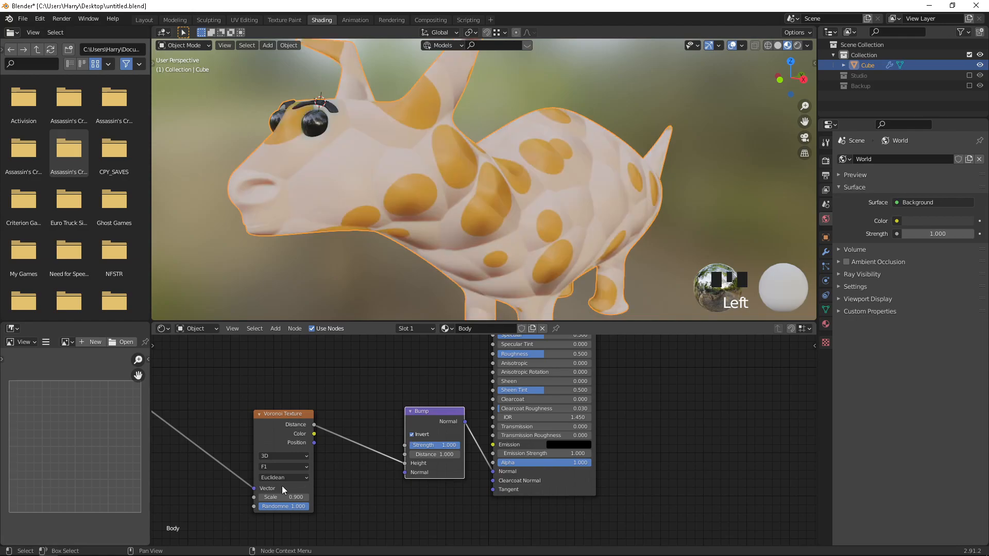
# Step: Set the duplicated Voronoi Texture's Scale to 26.300 and the Bump node's Strength to 0.225
pyautogui.moveTo(283, 497); pyautogui.dragTo(340, 497)
pyautogui.scroll(-5, 403, 183)
pyautogui.moveTo(403, 183); pyautogui.dragTo(381, 215, button='middle')
pyautogui.scroll(5, 430, 193)
pyautogui.moveTo(431, 194); pyautogui.dragTo(416, 334, button='middle')
pyautogui.scroll(2, 412, 196)
pyautogui.moveTo(435, 445); pyautogui.dragTo(430, 445)
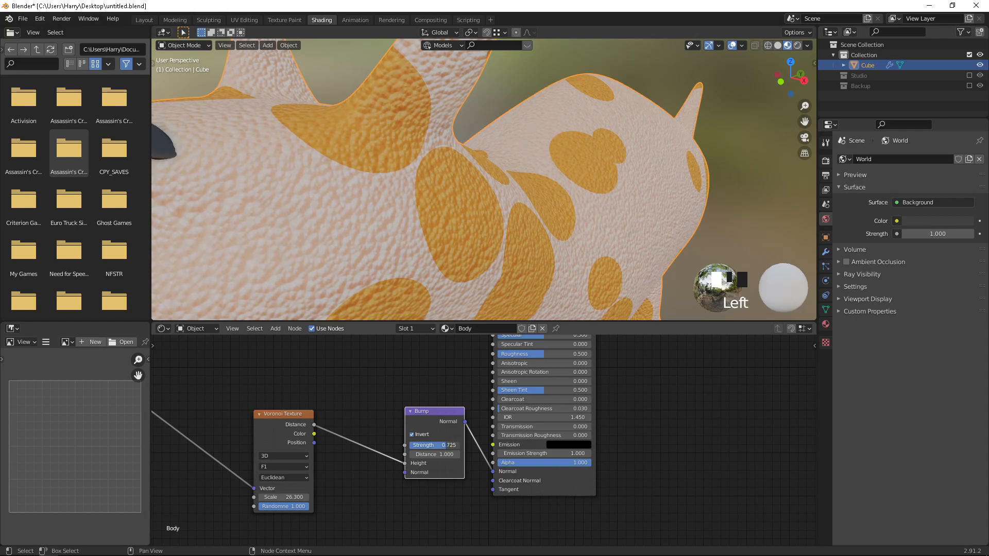
pyautogui.moveTo(430, 445); pyautogui.dragTo(427, 444)
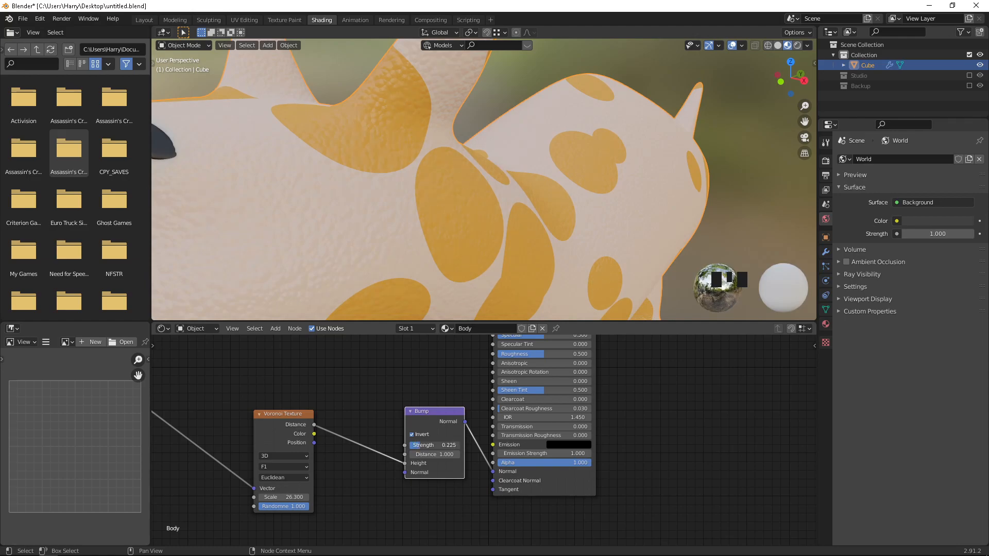
# Step: Refine the skin bumps by raising the duplicated Voronoi Texture's Scale to 33.800
pyautogui.moveTo(268, 497); pyautogui.dragTo(283, 497)
pyautogui.moveTo(283, 497); pyautogui.dragTo(288, 497)
pyautogui.scroll(-4, 360, 245)
pyautogui.moveTo(371, 235); pyautogui.dragTo(457, 209, button='middle')
pyautogui.scroll(4, 382, 199)
pyautogui.scroll(-1, 418, 209)
pyautogui.scroll(-2, 474, 203)
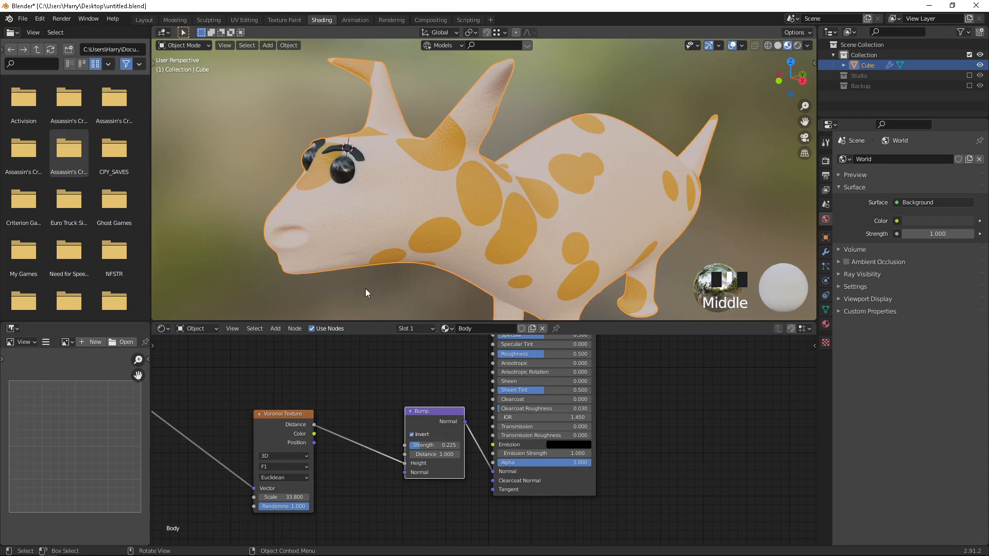
# Step: Change the ColorRamp's interpolation to Linear to soften the spot edges
pyautogui.moveTo(376, 344); pyautogui.dragTo(414, 517, button='middle')
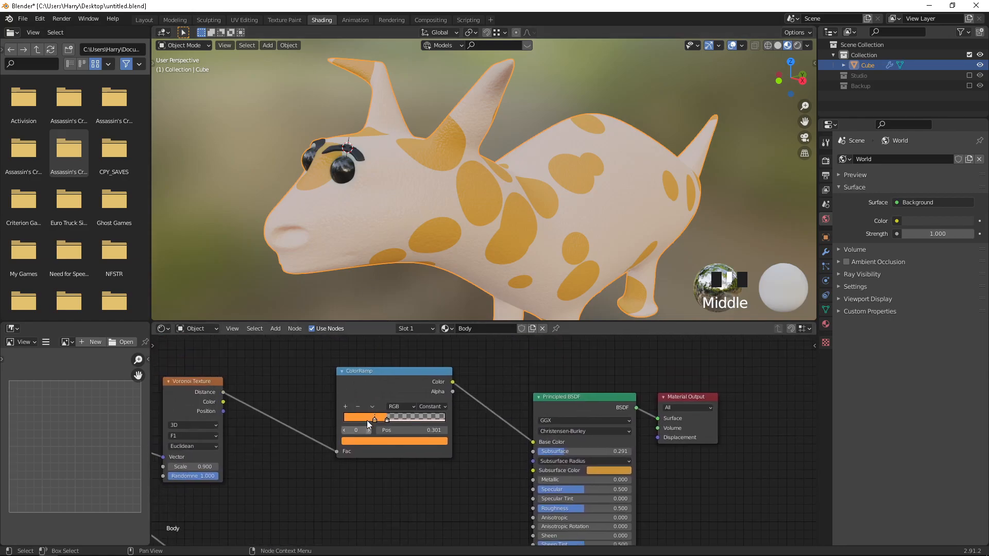
pyautogui.click(431, 407)
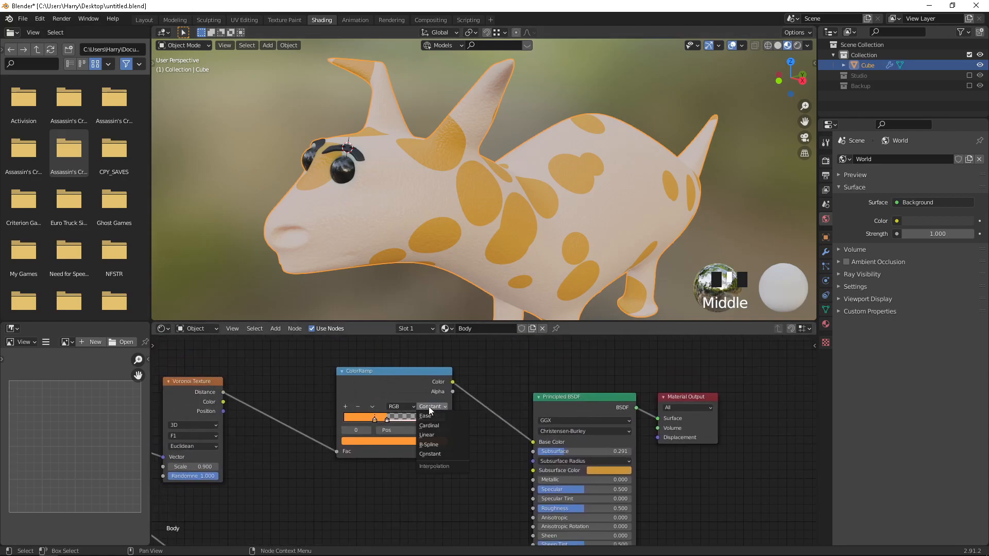
pyautogui.click(447, 433)
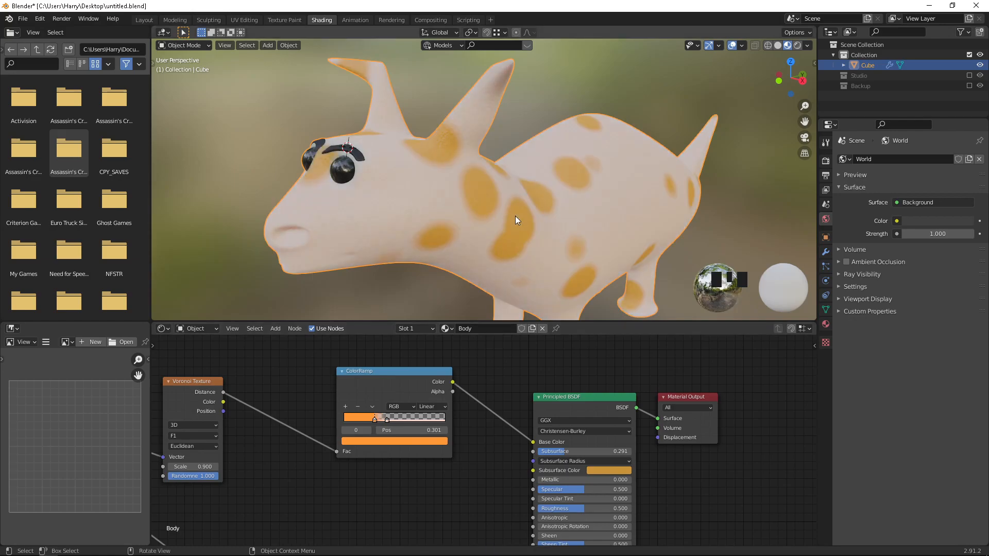
pyautogui.scroll(3, 514, 205)
pyautogui.moveTo(492, 209); pyautogui.dragTo(483, 165, button='middle')
# Step: Move the ColorRamp's pale pink stop to position 0.655 for a wider fade around the spots
pyautogui.moveTo(384, 420); pyautogui.dragTo(397, 420)
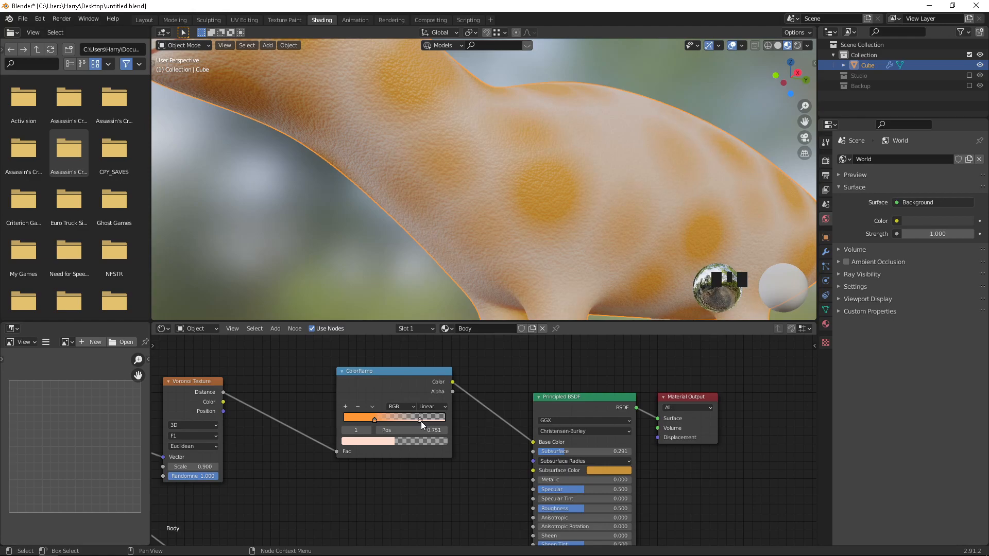
pyautogui.moveTo(407, 419); pyautogui.dragTo(409, 419)
pyautogui.scroll(-2, 542, 130)
pyautogui.moveTo(541, 131); pyautogui.dragTo(522, 249, button='middle')
pyautogui.scroll(2, 508, 186)
pyautogui.scroll(-2, 567, 185)
pyautogui.moveTo(505, 370); pyautogui.dragTo(508, 354, button='middle')
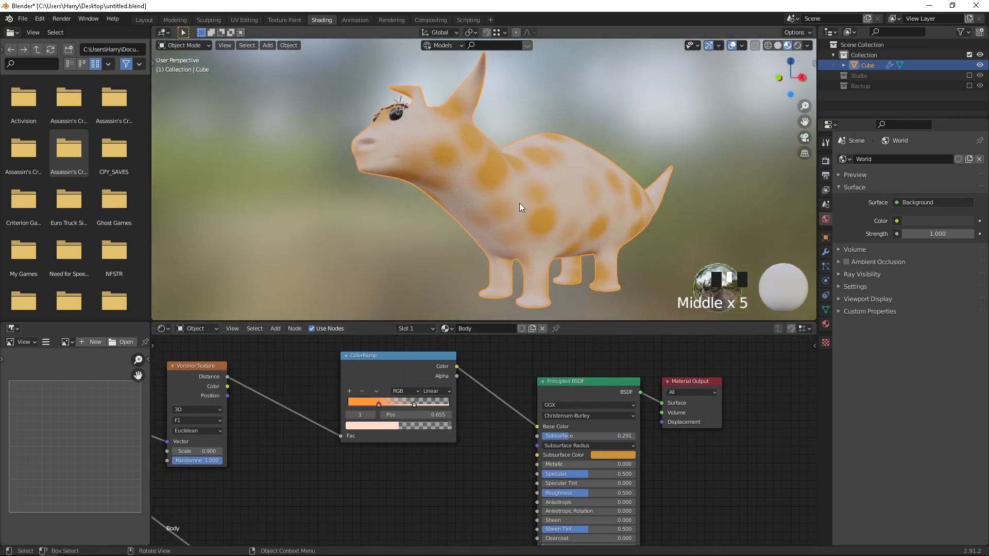
# Step: Try driving the Principled BSDF's Roughness with the bump Voronoi Texture's Distance output and inspect the skin up close
pyautogui.scroll(-2, 518, 203)
pyautogui.moveTo(504, 406); pyautogui.dragTo(502, 428, button='middle')
pyautogui.moveTo(510, 378); pyautogui.dragTo(529, 336, button='middle')
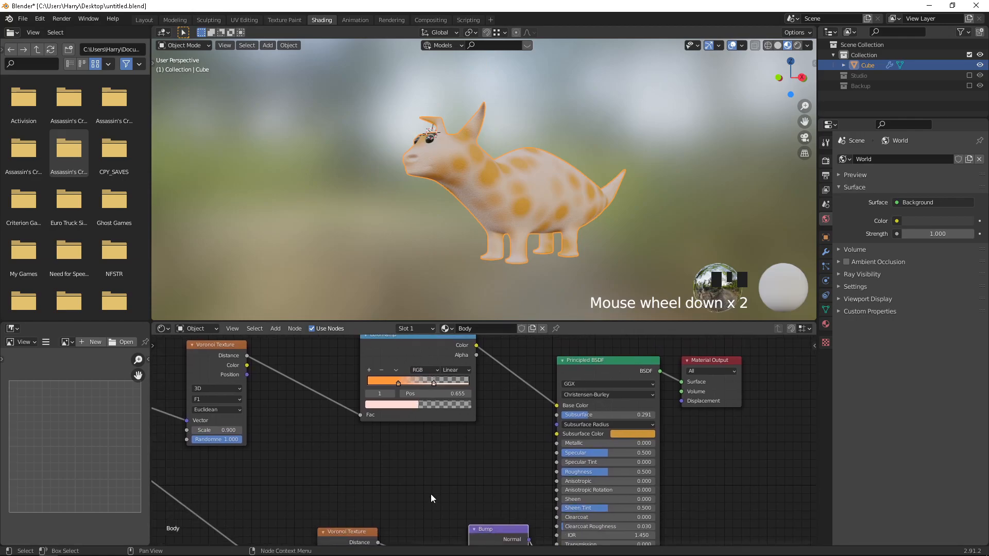
pyautogui.scroll(-3, 433, 466)
pyautogui.moveTo(433, 469); pyautogui.dragTo(384, 359, button='middle')
pyautogui.scroll(1, 396, 440)
pyautogui.moveTo(411, 396); pyautogui.dragTo(383, 458, button='middle')
pyautogui.moveTo(308, 488); pyautogui.dragTo(475, 425)
pyautogui.scroll(1, 501, 146)
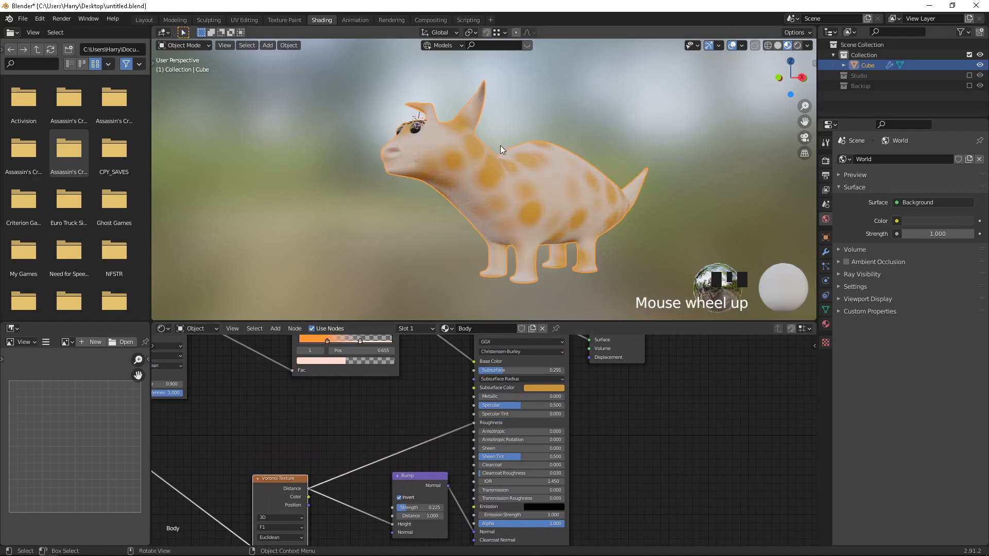
pyautogui.scroll(4, 502, 149)
pyautogui.moveTo(508, 156); pyautogui.dragTo(530, 183, button='middle')
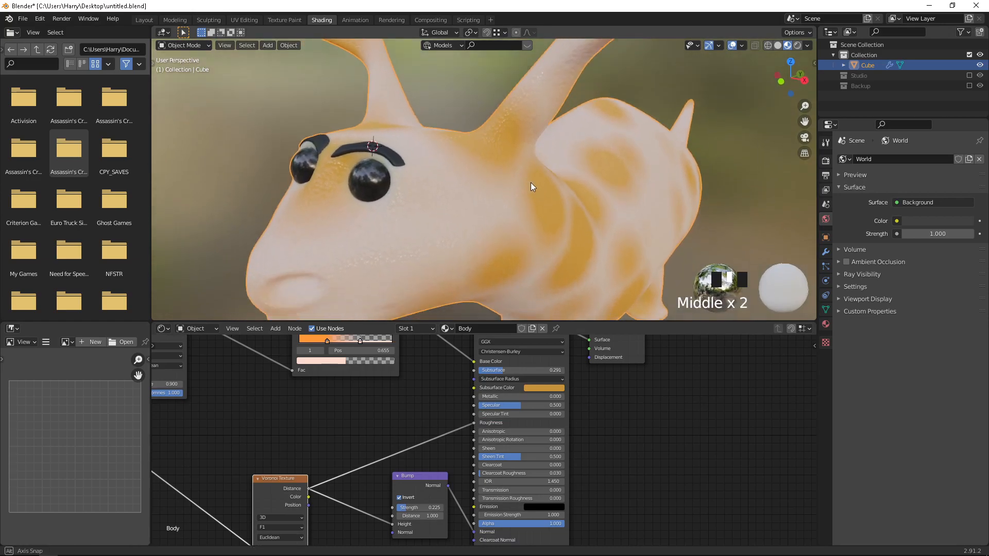
# Step: Disconnect the bump Voronoi Texture from the Principled BSDF's Roughness input
pyautogui.scroll(-3, 531, 178)
pyautogui.scroll(-2, 313, 389)
pyautogui.moveTo(328, 435); pyautogui.dragTo(361, 460, button='middle')
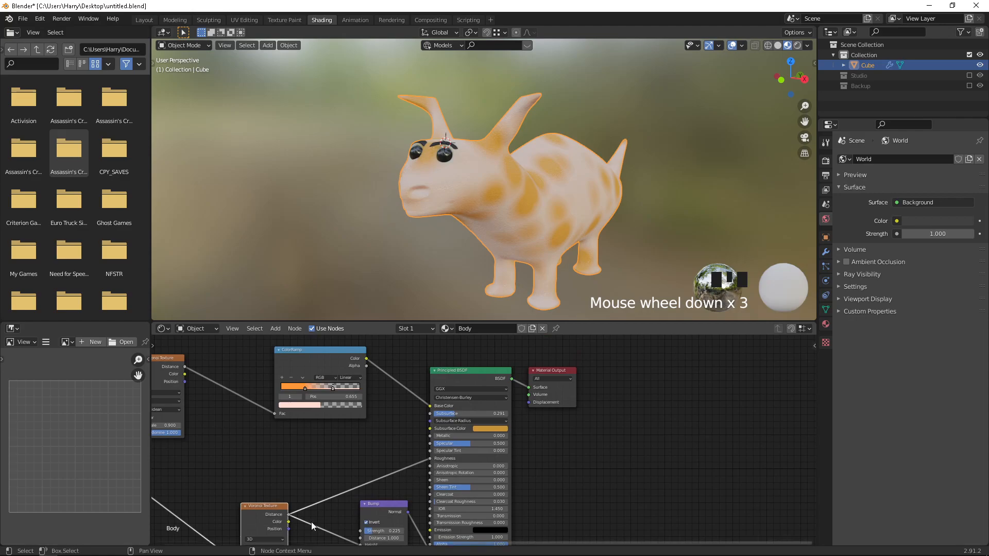
pyautogui.moveTo(429, 457); pyautogui.dragTo(362, 484)
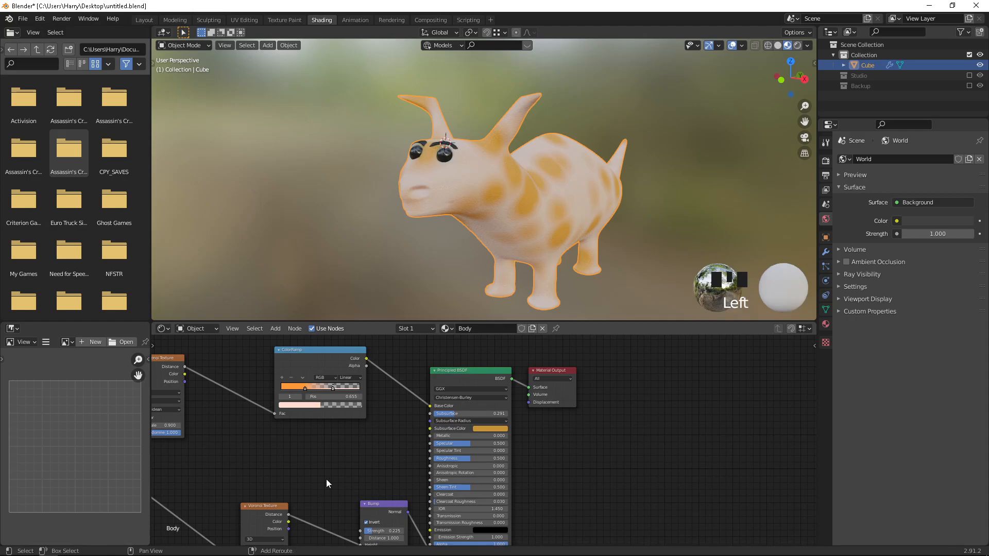
# Step: Move the bump Voronoi Texture node directly below the spot pattern's Voronoi Texture node
pyautogui.scroll(-3, 320, 478)
pyautogui.moveTo(323, 456); pyautogui.dragTo(342, 393, button='middle')
pyautogui.moveTo(319, 429); pyautogui.dragTo(239, 401)
pyautogui.scroll(-2, 395, 390)
pyautogui.scroll(-1, 395, 390)
pyautogui.moveTo(419, 413); pyautogui.dragTo(431, 481, button='middle')
# Step: Maximize the node editor and move the Texture Coordinate and Mapping nodes further away from the Voronoi Texture nodes
pyautogui.moveTo(172, 385); pyautogui.dragTo(258, 511)
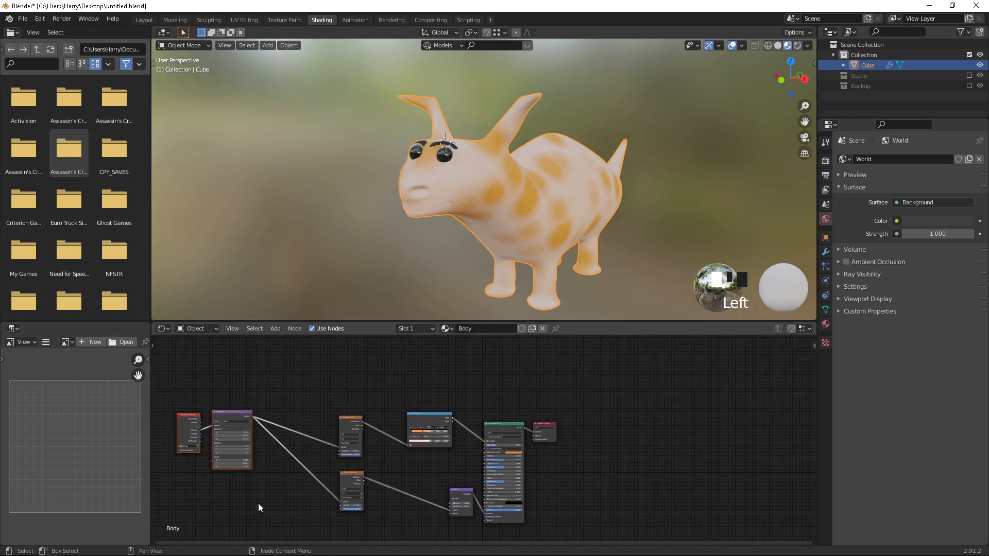
pyautogui.hotkey('ctrl', 'space')
pyautogui.scroll(-2, 197, 244)
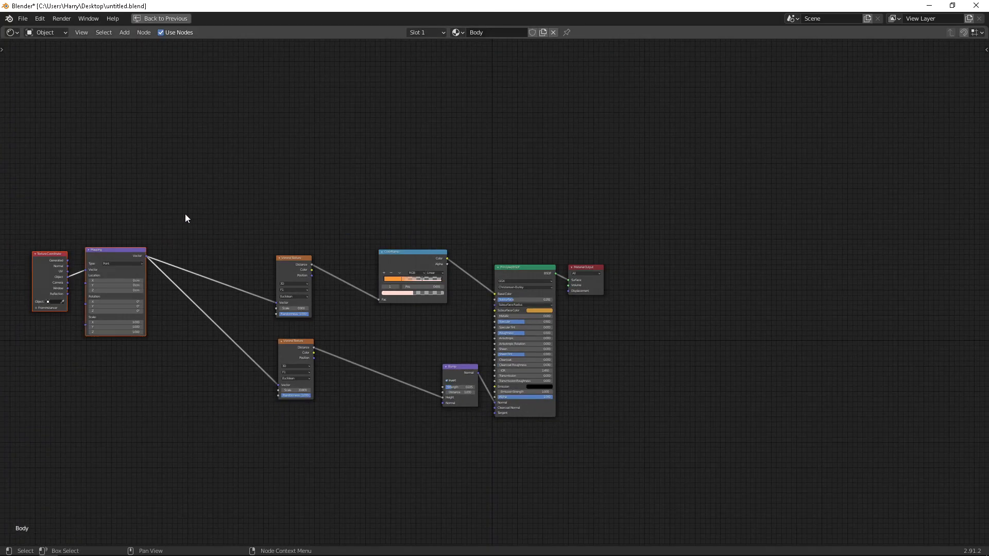
pyautogui.moveTo(185, 221); pyautogui.dragTo(303, 188, button='middle')
pyautogui.scroll(3, 303, 187)
pyautogui.moveTo(60, 174); pyautogui.dragTo(202, 545)
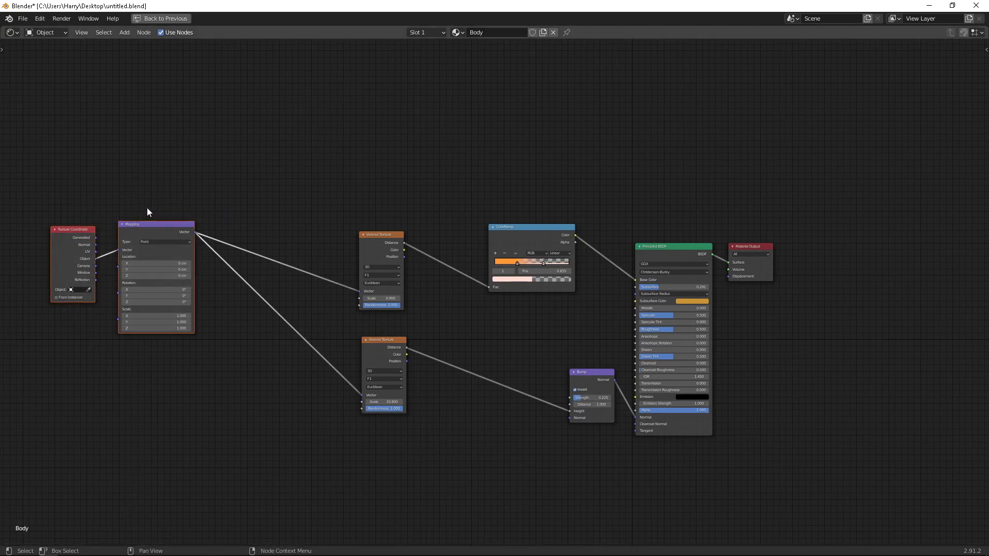
pyautogui.moveTo(162, 223); pyautogui.dragTo(94, 265)
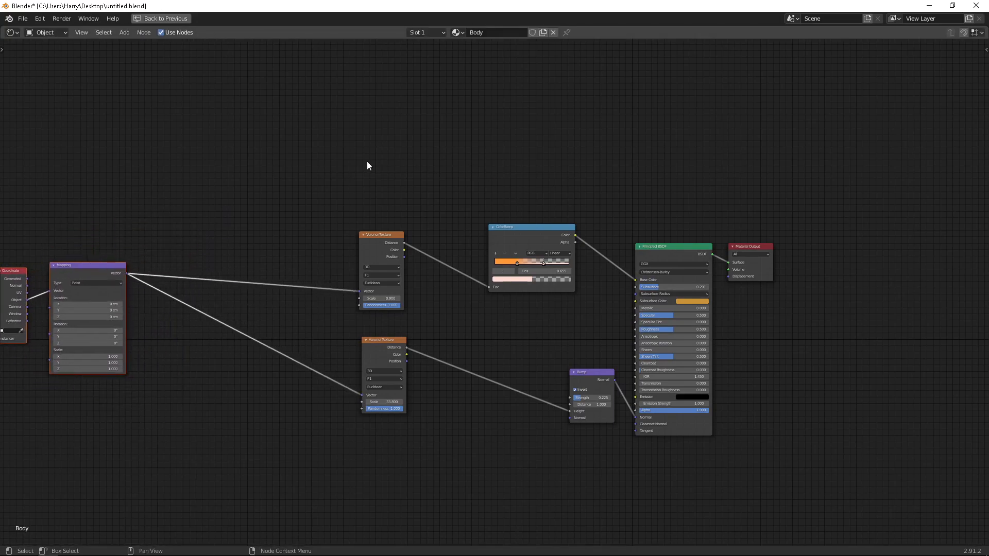
# Step: Move both Voronoi Texture nodes closer to the Mapping node, bring the ColorRamp and Bump nodes nearer them, and raise the ColorRamp
pyautogui.moveTo(385, 233); pyautogui.dragTo(221, 220)
pyautogui.moveTo(515, 169); pyautogui.dragTo(618, 549)
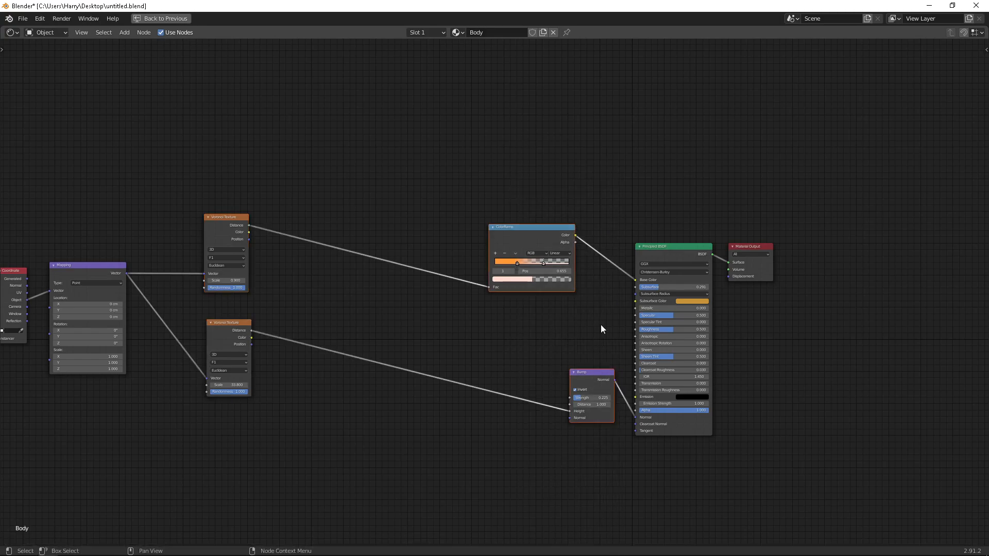
pyautogui.moveTo(588, 370); pyautogui.dragTo(438, 389)
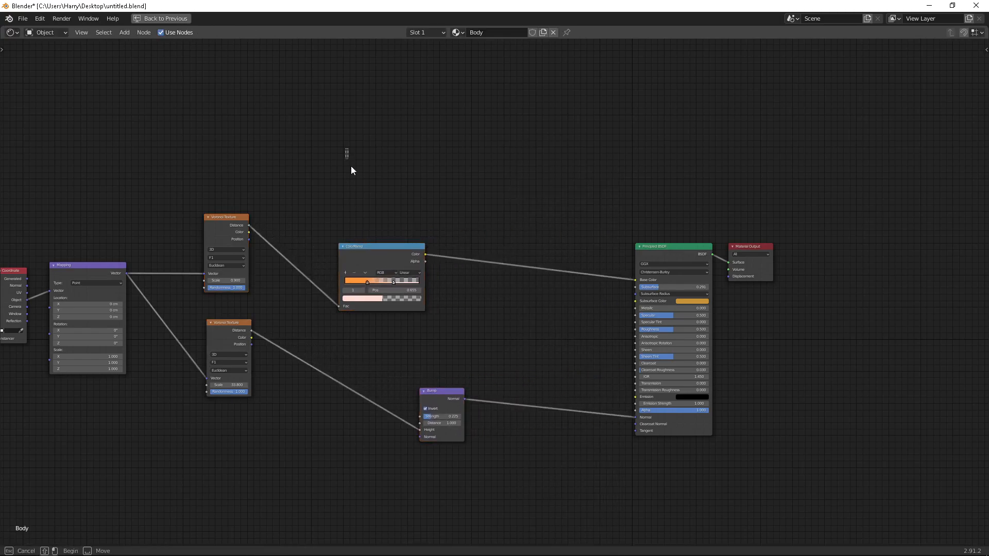
pyautogui.moveTo(398, 254); pyautogui.dragTo(398, 122)
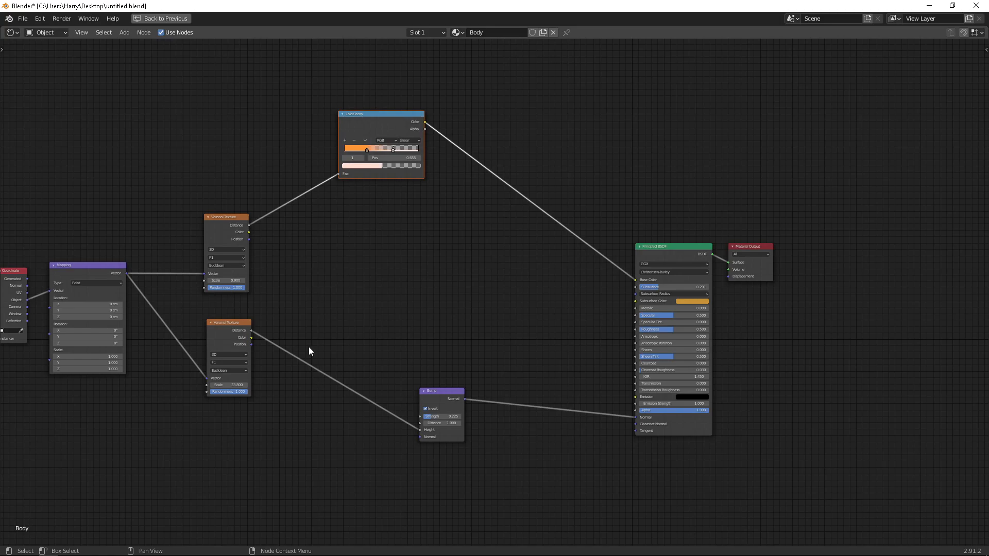
# Step: Move the bump Voronoi Texture and Bump nodes well below the spot pattern's nodes
pyautogui.moveTo(215, 308); pyautogui.dragTo(477, 529)
pyautogui.moveTo(244, 323); pyautogui.dragTo(262, 449)
pyautogui.click(311, 290)
# Step: Duplicate the bump Voronoi Texture node and place the copy between the two existing Voronoi Texture nodes
pyautogui.click(233, 469)
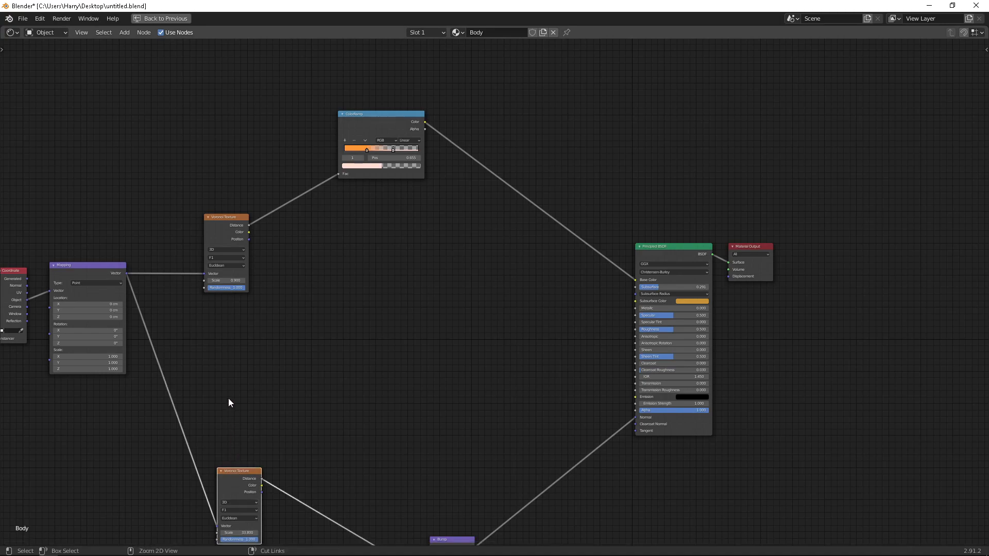
pyautogui.hotkey('shift', 'd')
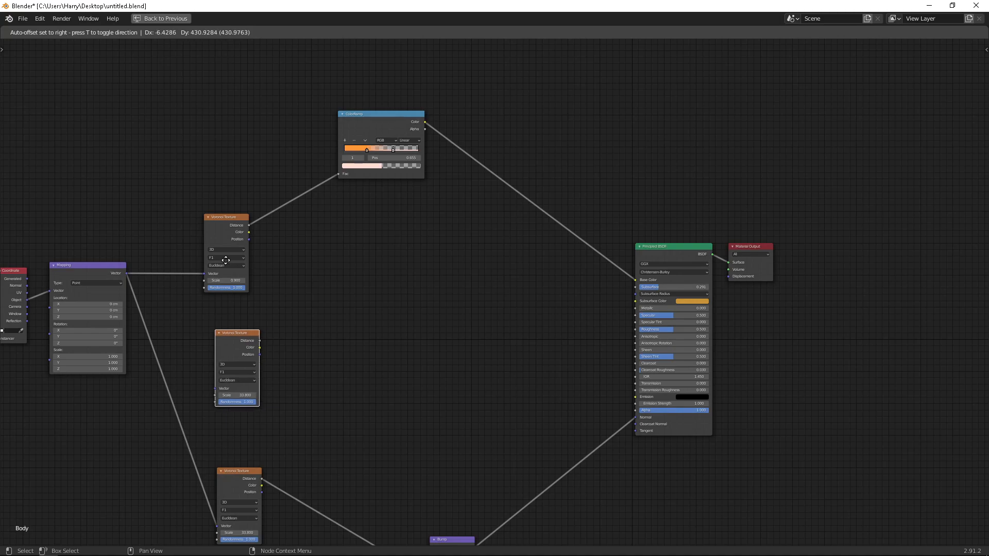
pyautogui.click(226, 260)
pyautogui.scroll(1, 316, 372)
# Step: Add a ColorRamp node and link the duplicated Voronoi Texture's Distance through it to the Principled BSDF's Roughness
pyautogui.click(355, 112)
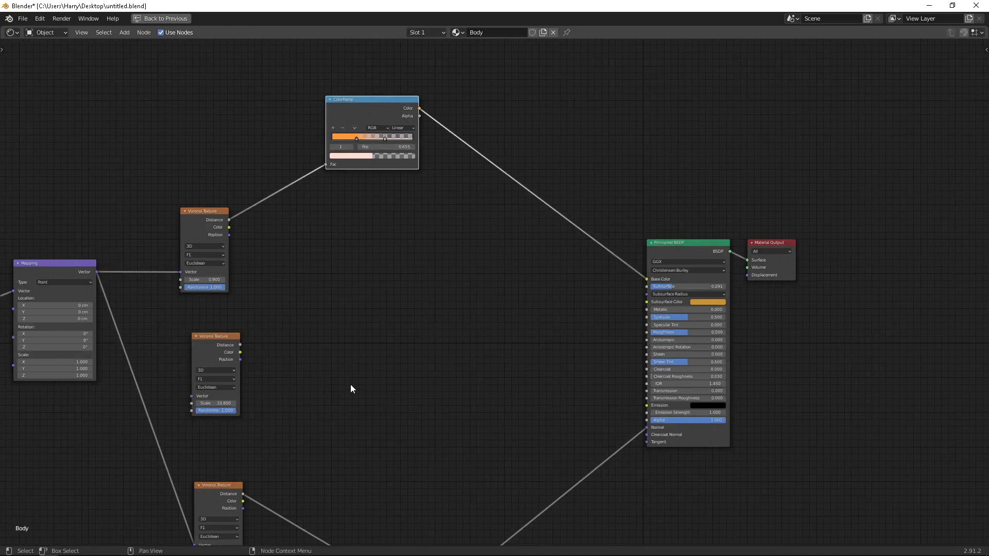
pyautogui.click(349, 359)
pyautogui.rightClick(327, 378)
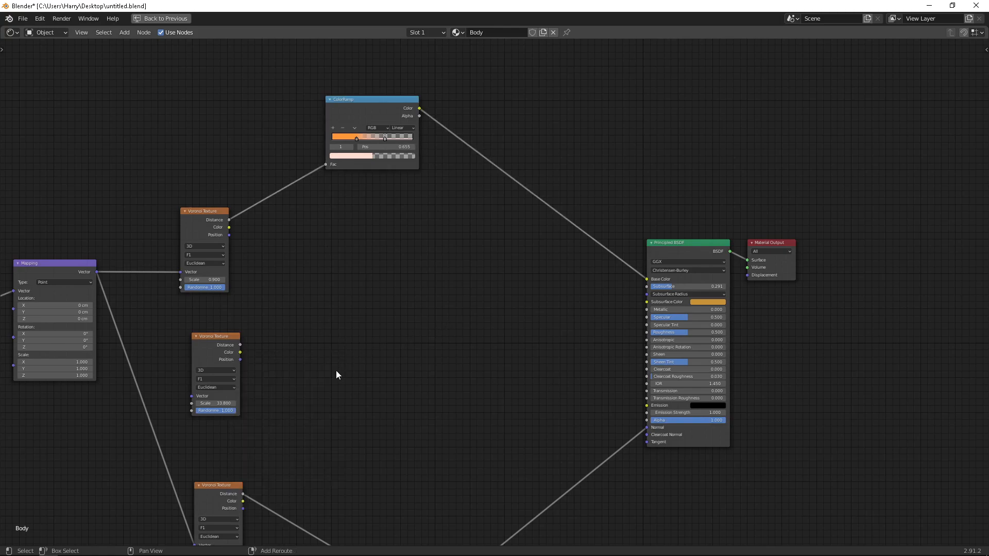
pyautogui.hotkey('shift', 'a')
pyautogui.click(336, 368)
pyautogui.write("ramp'")
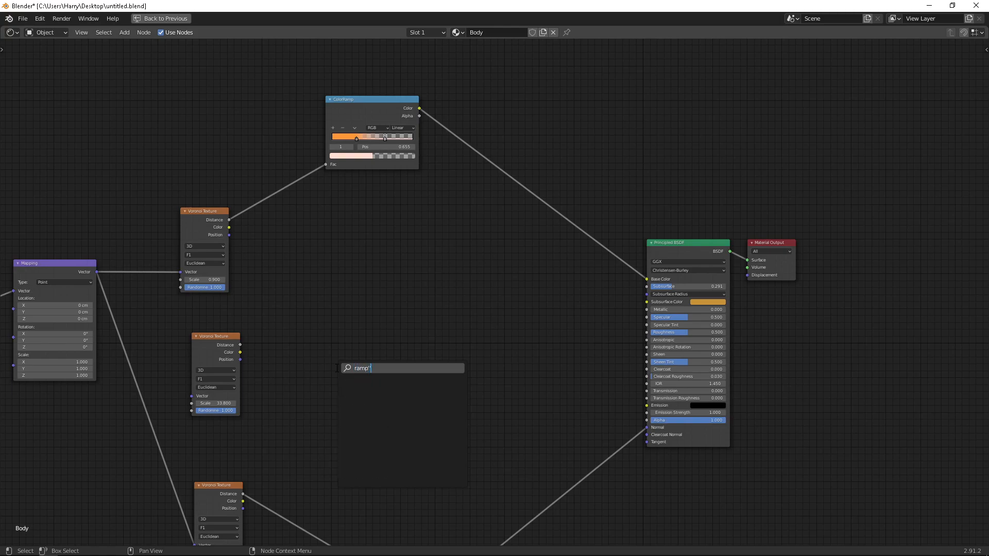
pyautogui.press('BackSpace')
pyautogui.press('Return')
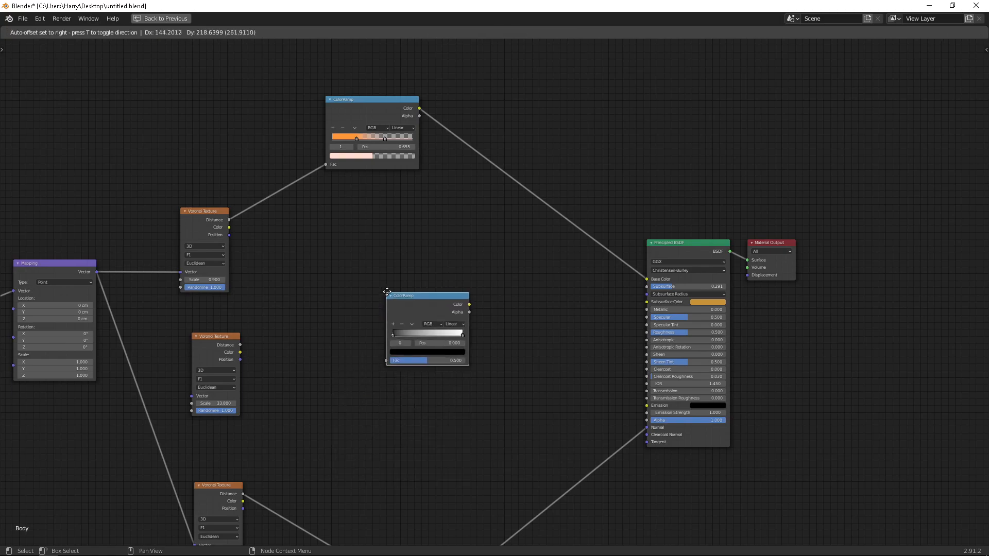
pyautogui.click(368, 337)
pyautogui.moveTo(240, 345); pyautogui.dragTo(369, 402)
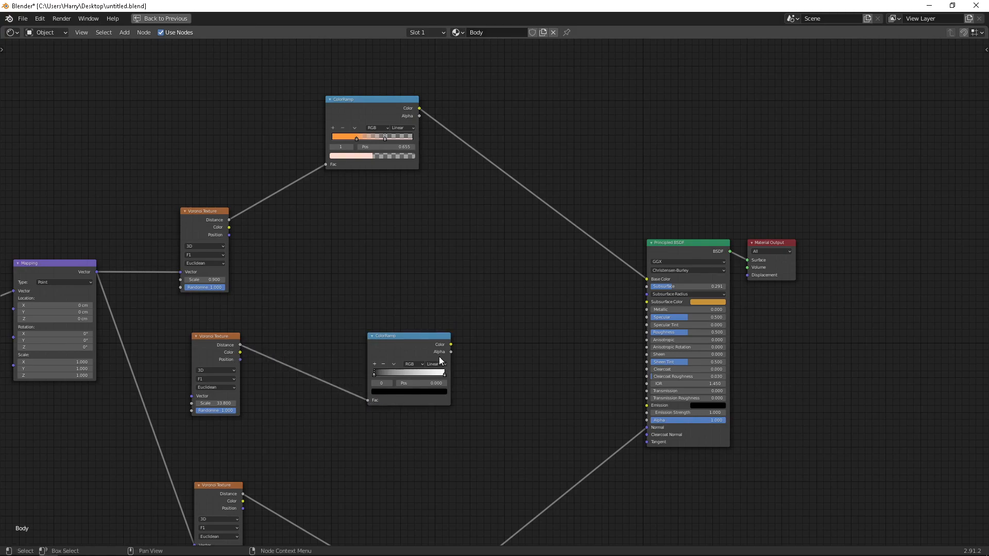
pyautogui.moveTo(451, 345); pyautogui.dragTo(646, 333)
# Step: Move the duplicated Voronoi Texture and its ColorRamp beside the Principled BSDF, and connect the Mapping node's Vector output to that Voronoi
pyautogui.moveTo(232, 335); pyautogui.dragTo(337, 330)
pyautogui.moveTo(326, 281); pyautogui.dragTo(420, 459)
pyautogui.moveTo(335, 333); pyautogui.dragTo(473, 317)
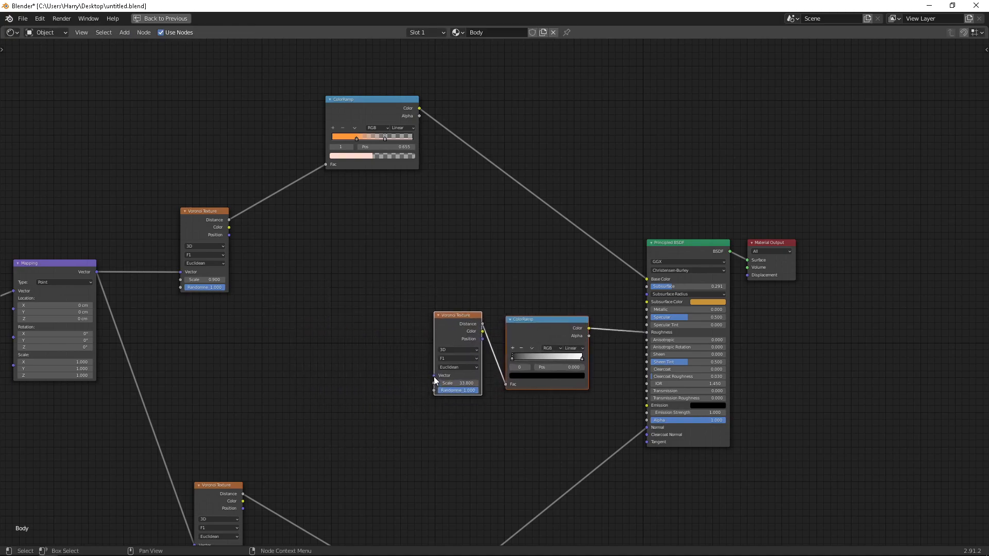
pyautogui.moveTo(434, 376)
pyautogui.mouseDown()
pyautogui.moveTo(212, 382)
pyautogui.moveTo(94, 306)
pyautogui.moveTo(96, 272)
pyautogui.mouseUp()
pyautogui.scroll(-1, 618, 283)
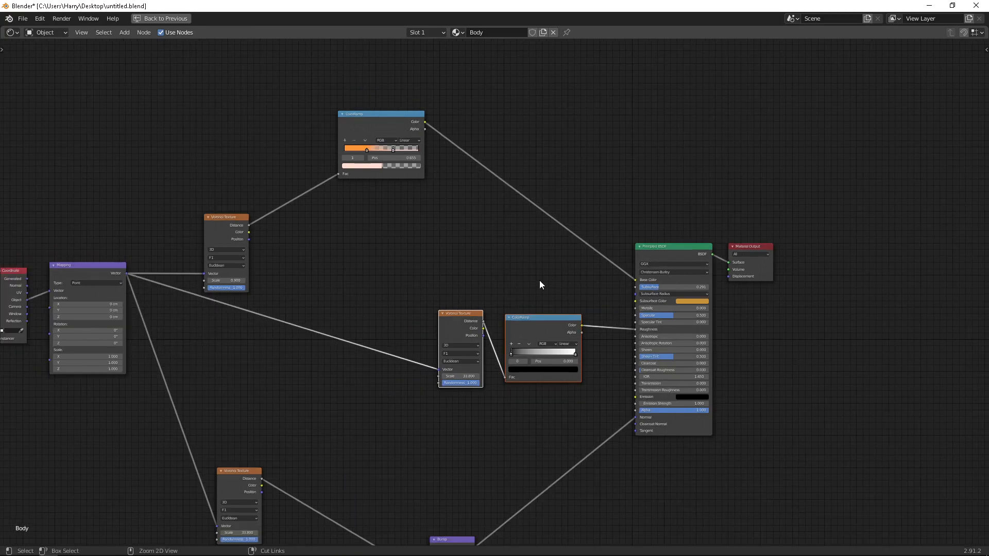
# Step: Restore the full Shading layout and examine the roughness effect on the creature's skin up close
pyautogui.hotkey('ctrl', 'space')
pyautogui.scroll(17, 512, 418)
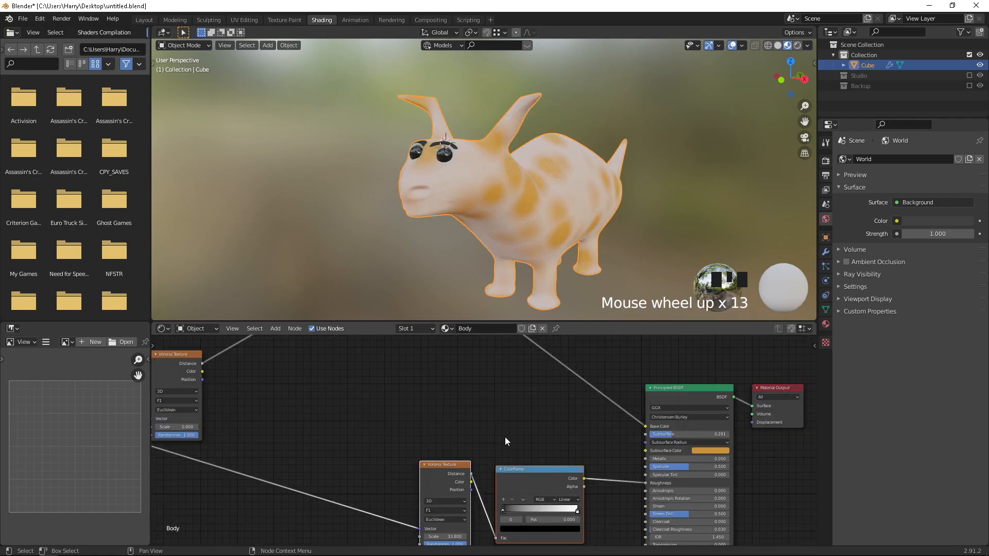
pyautogui.scroll(6, 506, 196)
pyautogui.scroll(-3, 514, 201)
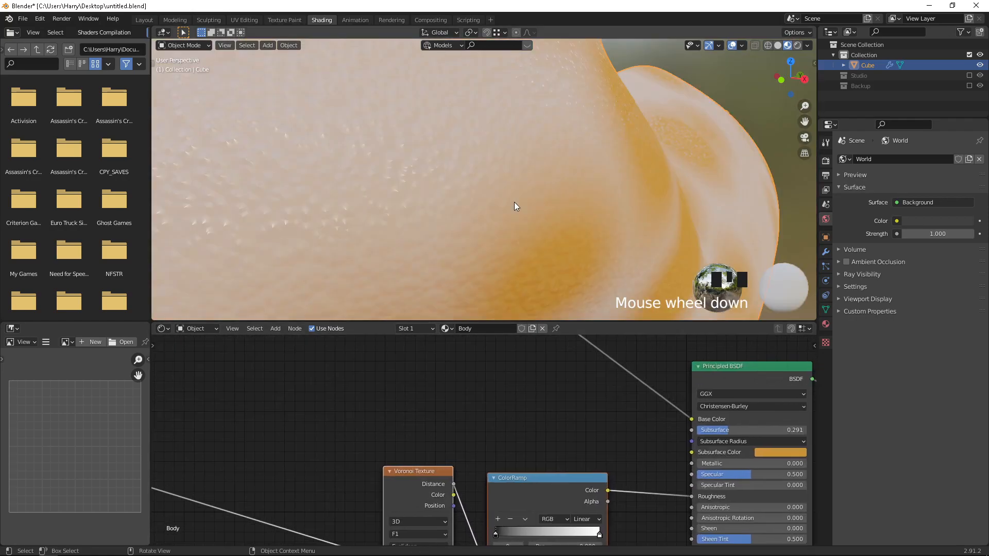
pyautogui.moveTo(514, 200); pyautogui.dragTo(483, 183, button='middle')
pyautogui.scroll(1, 496, 179)
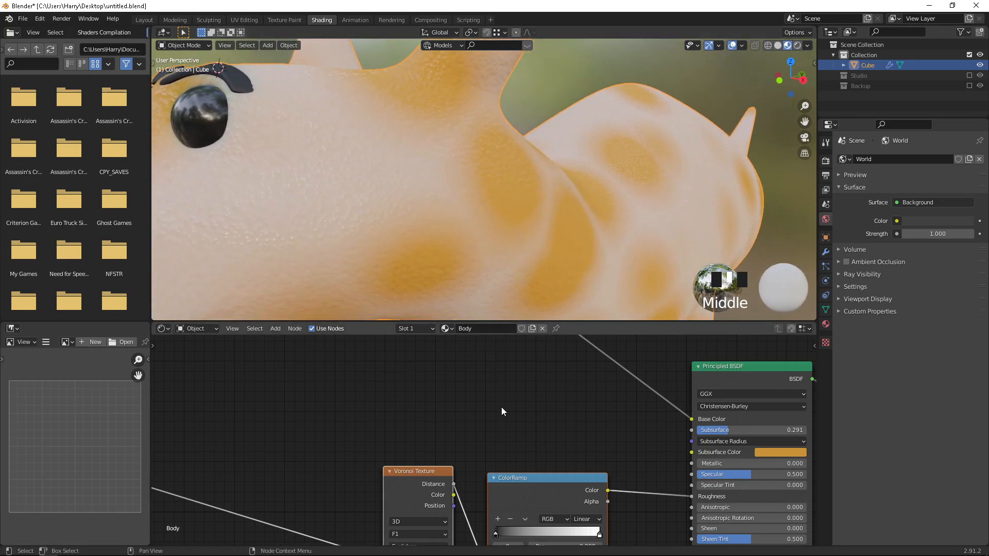
# Step: Move the roughness ColorRamp's black stop inward and its white stop to 0.636, inspecting the creature's head
pyautogui.moveTo(501, 407); pyautogui.dragTo(455, 344, button='middle')
pyautogui.press('g')
pyautogui.click(462, 472)
pyautogui.moveTo(464, 468); pyautogui.dragTo(503, 468)
pyautogui.moveTo(567, 468); pyautogui.dragTo(528, 479)
pyautogui.scroll(-3, 465, 203)
pyautogui.moveTo(465, 203)
pyautogui.mouseDown(button='middle')
pyautogui.moveTo(440, 203)
pyautogui.moveTo(488, 202)
pyautogui.moveTo(490, 194)
pyautogui.moveTo(446, 206)
pyautogui.moveTo(490, 202)
pyautogui.moveTo(484, 194)
pyautogui.moveTo(469, 209)
pyautogui.mouseUp(button='middle')
pyautogui.scroll(2, 461, 197)
pyautogui.scroll(3, 476, 199)
pyautogui.scroll(-2, 475, 206)
pyautogui.scroll(-3, 468, 209)
pyautogui.moveTo(372, 212); pyautogui.dragTo(367, 213, button='middle')
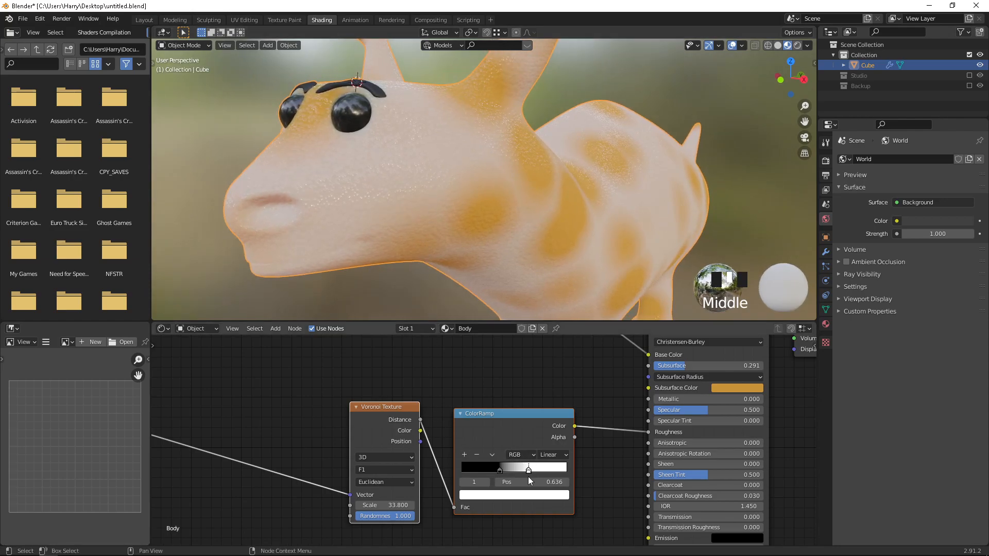
# Step: Try the roughness ColorRamp's white stop at 0.845 and inspect the skin along the creature's back
pyautogui.moveTo(528, 472); pyautogui.dragTo(551, 470)
pyautogui.scroll(-2, 393, 228)
pyautogui.moveTo(434, 207); pyautogui.dragTo(316, 200, button='middle')
pyautogui.scroll(2, 407, 210)
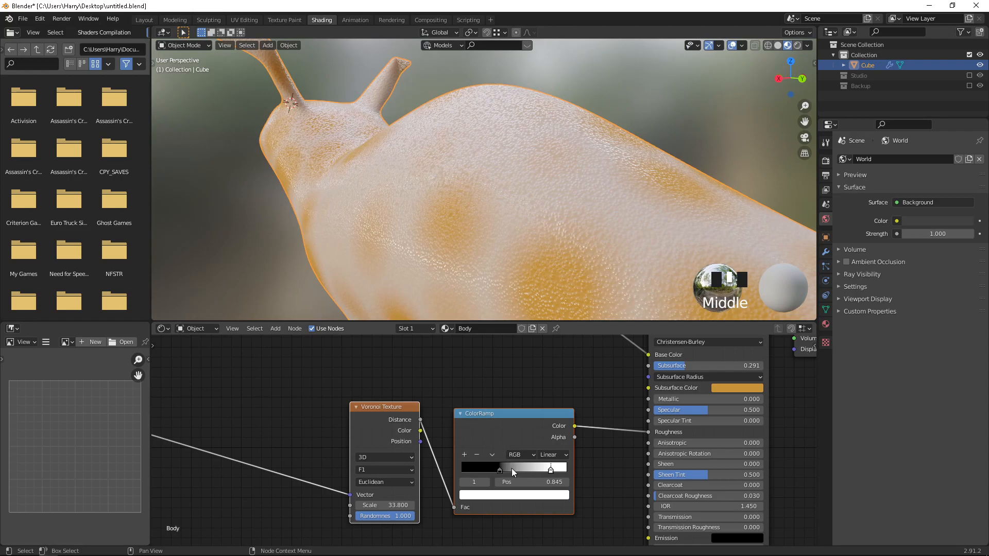
# Step: Shift the roughness ColorRamp's black stop slightly darkward and set its white stop to 0.618
pyautogui.moveTo(498, 469)
pyautogui.mouseDown()
pyautogui.moveTo(547, 469)
pyautogui.moveTo(480, 469)
pyautogui.moveTo(563, 469)
pyautogui.mouseUp()
pyautogui.moveTo(495, 469)
pyautogui.mouseDown()
pyautogui.moveTo(470, 470)
pyautogui.moveTo(531, 469)
pyautogui.moveTo(490, 472)
pyautogui.mouseUp()
pyautogui.moveTo(564, 469); pyautogui.dragTo(524, 471)
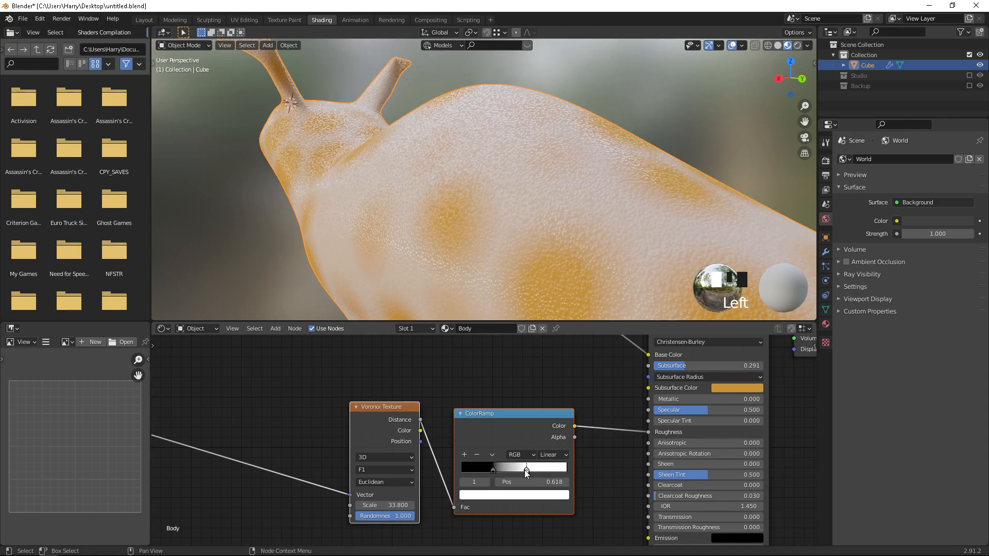
# Step: Preview the roughness ColorRamp's output directly on the creature through a Viewer node
pyautogui.click(504, 422)
pyautogui.press('alt')
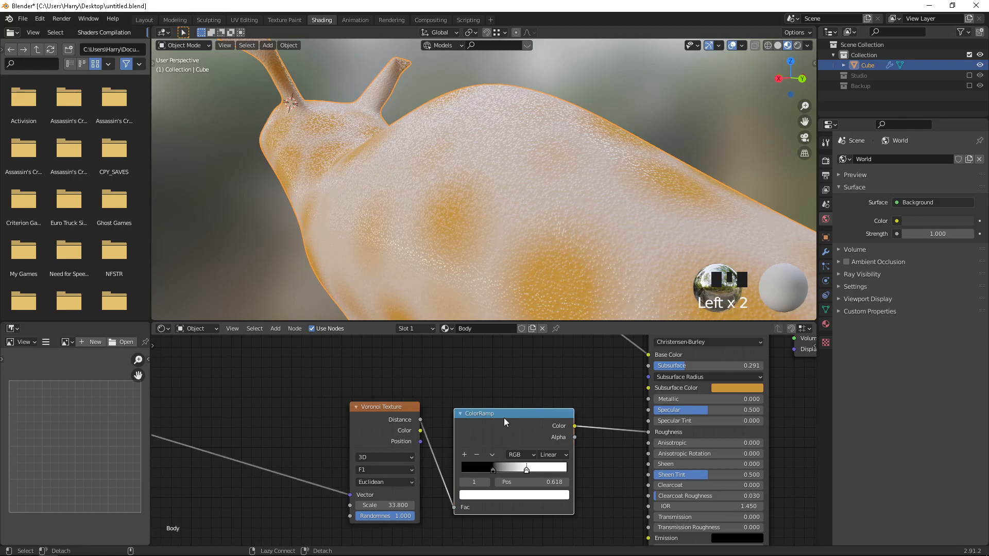
pyautogui.keyDown('alt'); pyautogui.click(504, 419); pyautogui.keyUp('alt')
pyautogui.press('ctrl')
pyautogui.press('shift')
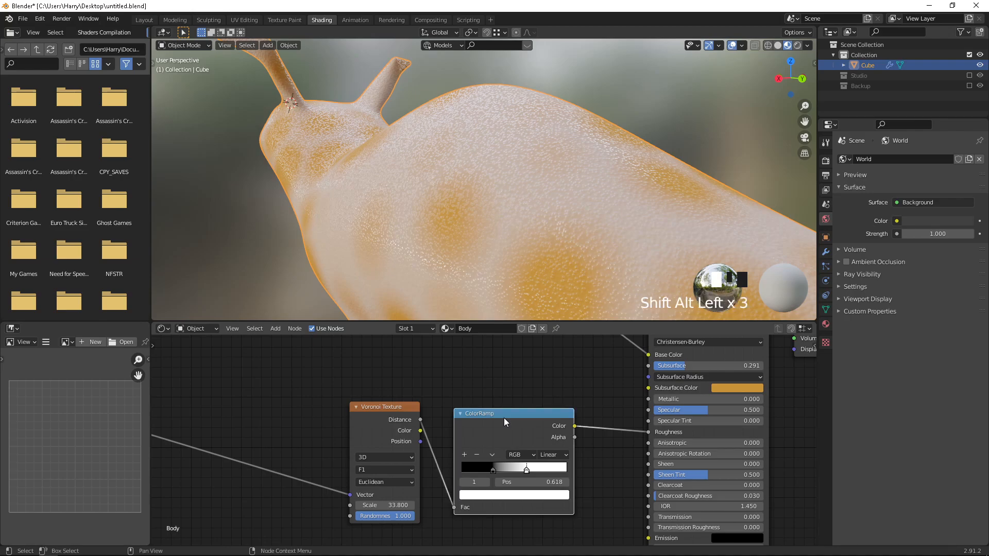
pyautogui.scroll(-2, 503, 416)
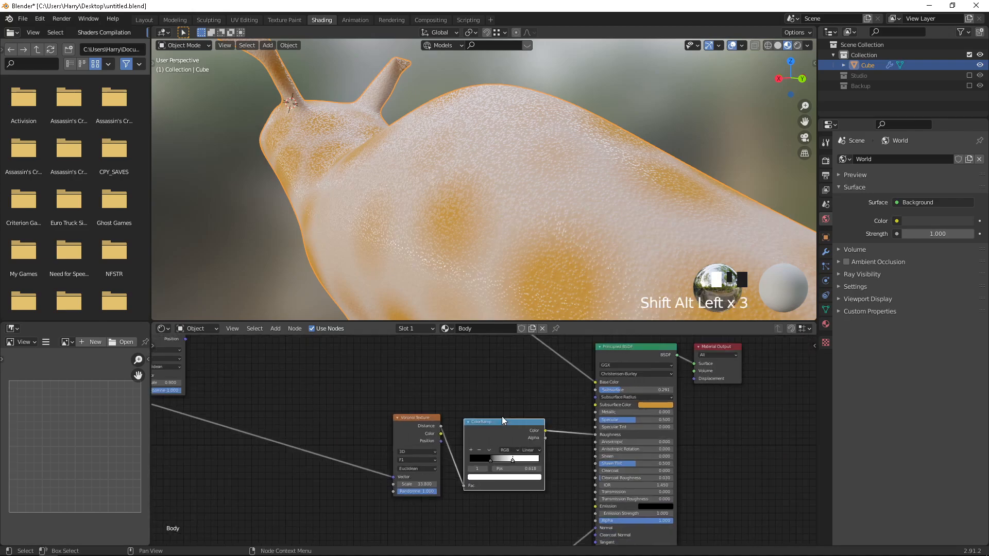
pyautogui.keyDown('ctrl'); pyautogui.keyDown('shift'); pyautogui.click(497, 425); pyautogui.keyUp('shift'); pyautogui.keyUp('ctrl')
pyautogui.keyDown('ctrl'); pyautogui.keyDown('shift'); pyautogui.click(497, 425); pyautogui.keyUp('shift'); pyautogui.keyUp('ctrl')
pyautogui.keyDown('ctrl'); pyautogui.keyDown('shift'); pyautogui.click(493, 416); pyautogui.keyUp('shift'); pyautogui.keyUp('ctrl')
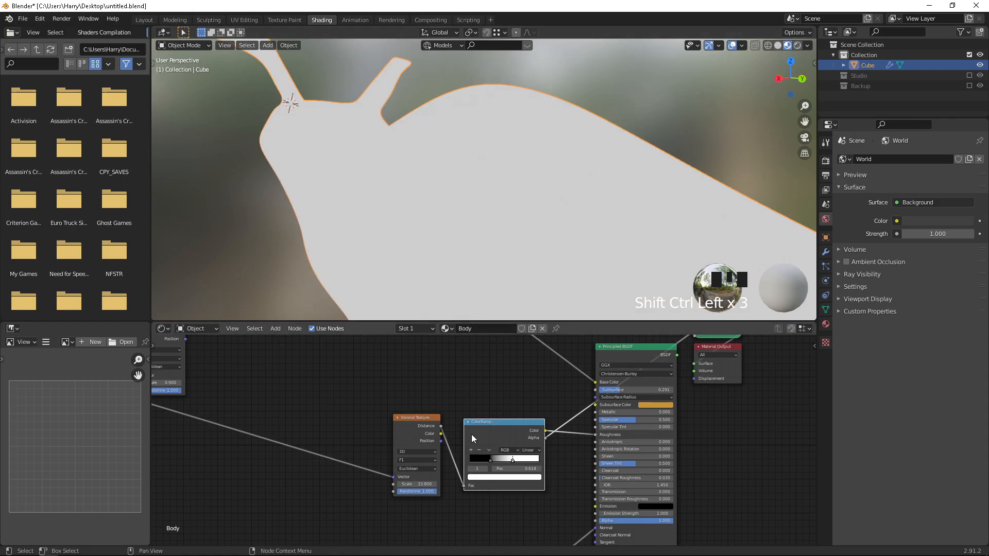
# Step: Try different positions for the roughness ColorRamp's black and white stops while previewing its output on the creature
pyautogui.moveTo(512, 462); pyautogui.dragTo(501, 462)
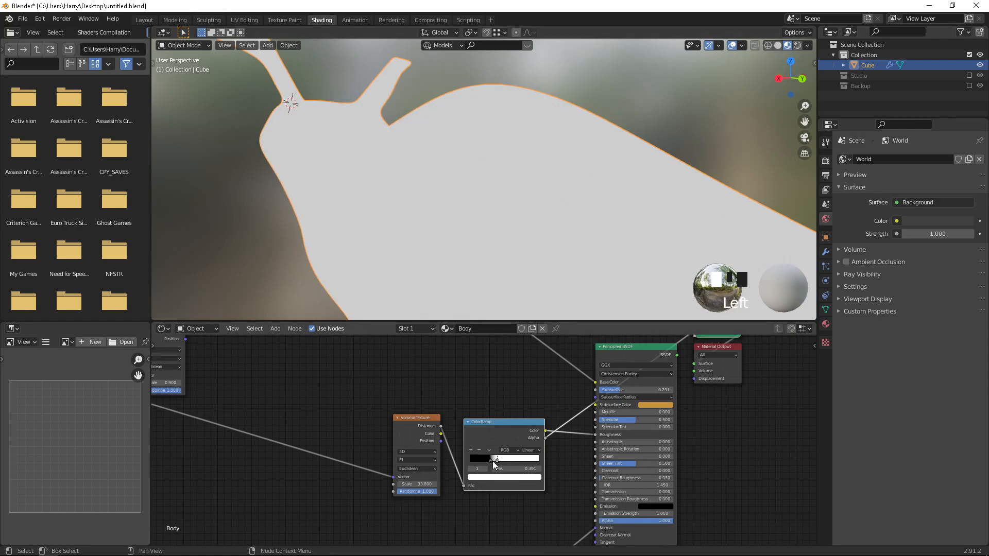
pyautogui.click(489, 462)
pyautogui.moveTo(515, 169); pyautogui.dragTo(637, 150, button='middle')
pyautogui.scroll(2, 543, 239)
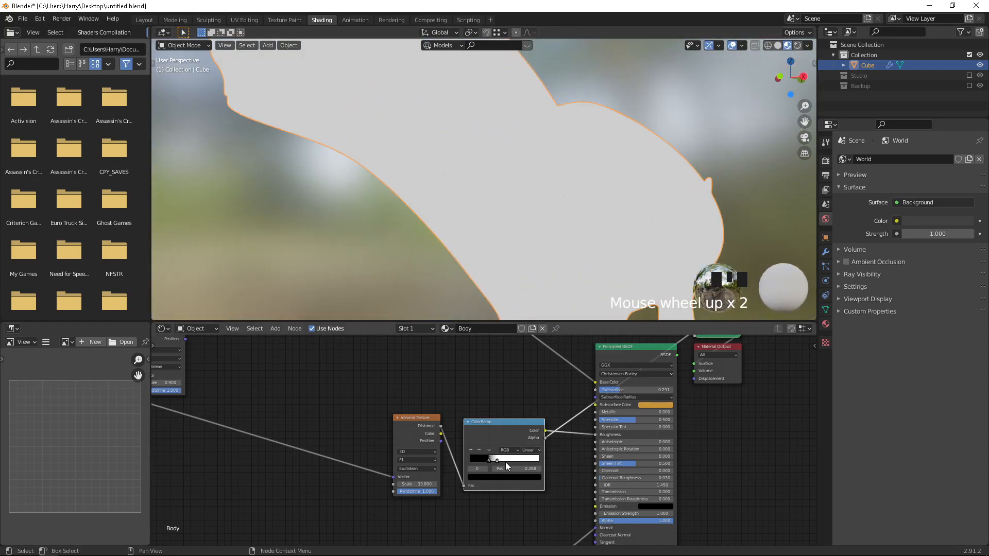
pyautogui.moveTo(498, 461)
pyautogui.mouseDown()
pyautogui.moveTo(537, 460)
pyautogui.moveTo(484, 459)
pyautogui.moveTo(513, 459)
pyautogui.mouseUp()
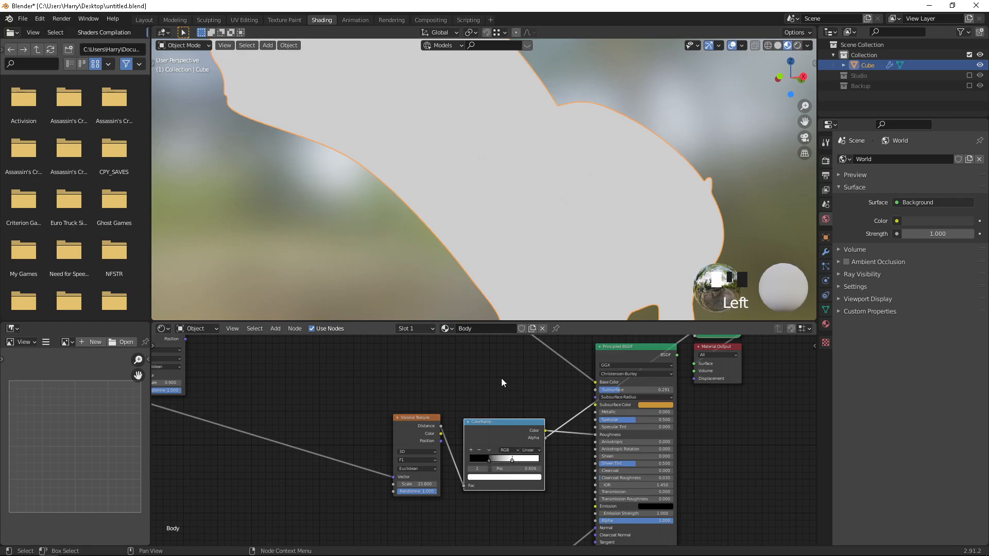
pyautogui.scroll(-2, 501, 381)
pyautogui.moveTo(502, 378); pyautogui.dragTo(432, 404, button='middle')
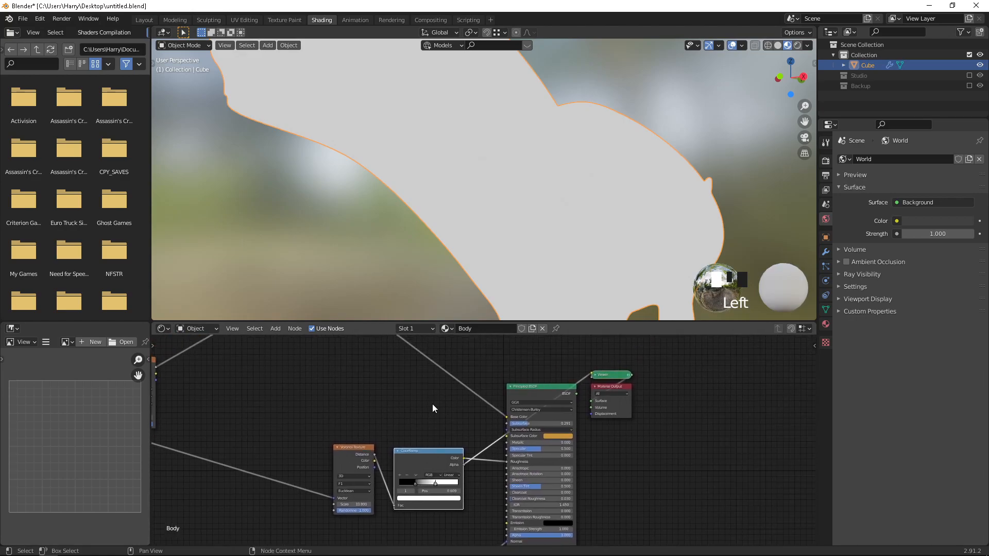
pyautogui.scroll(1, 410, 485)
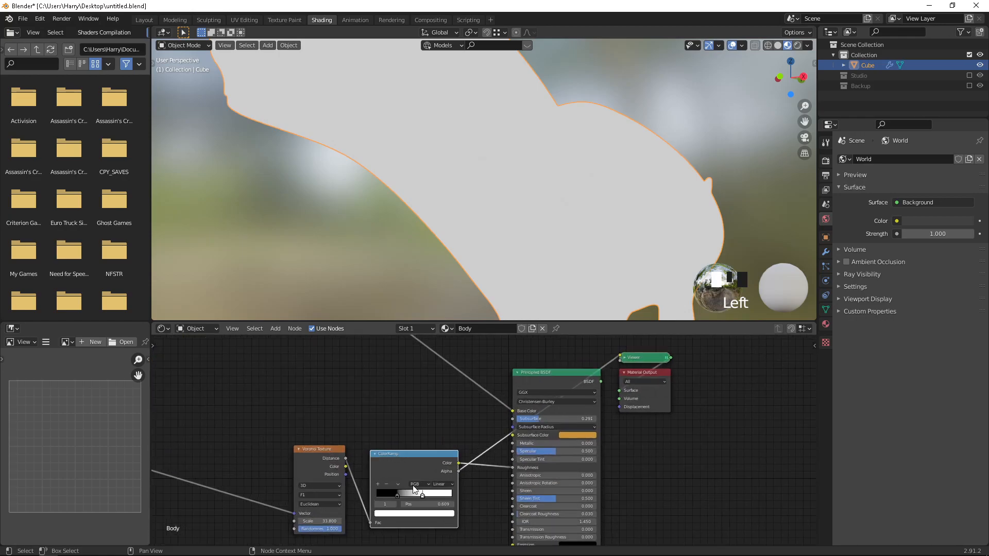
# Step: Try Constant and Ease interpolation on the roughness ColorRamp, returning it to Linear with the white stop at 0.677
pyautogui.click(442, 485)
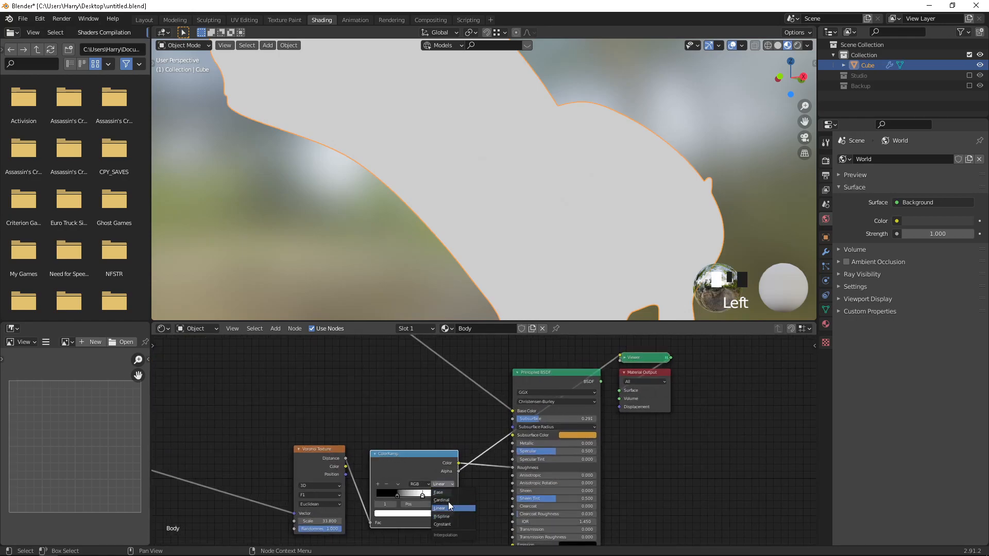
pyautogui.click(452, 523)
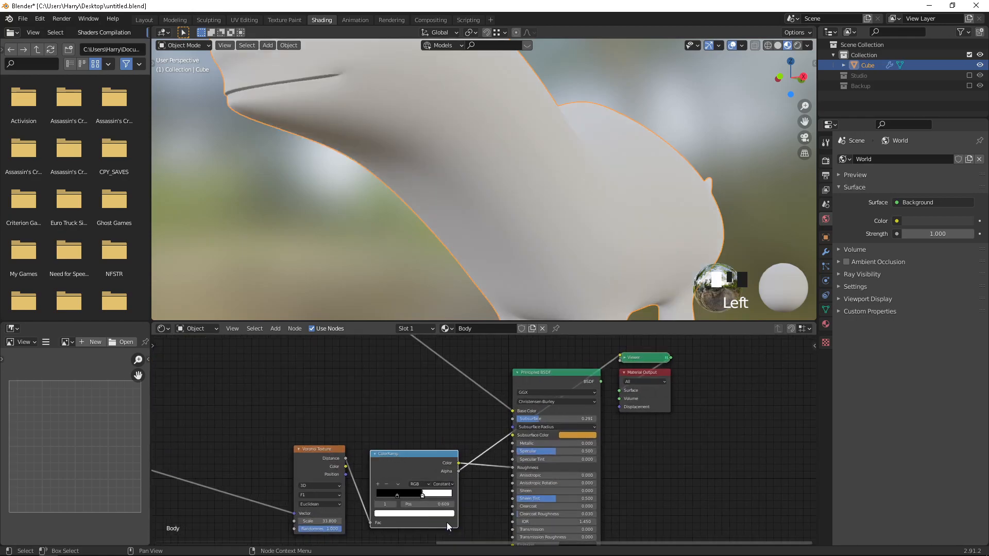
pyautogui.moveTo(422, 494)
pyautogui.mouseDown()
pyautogui.moveTo(385, 499)
pyautogui.moveTo(424, 498)
pyautogui.mouseUp()
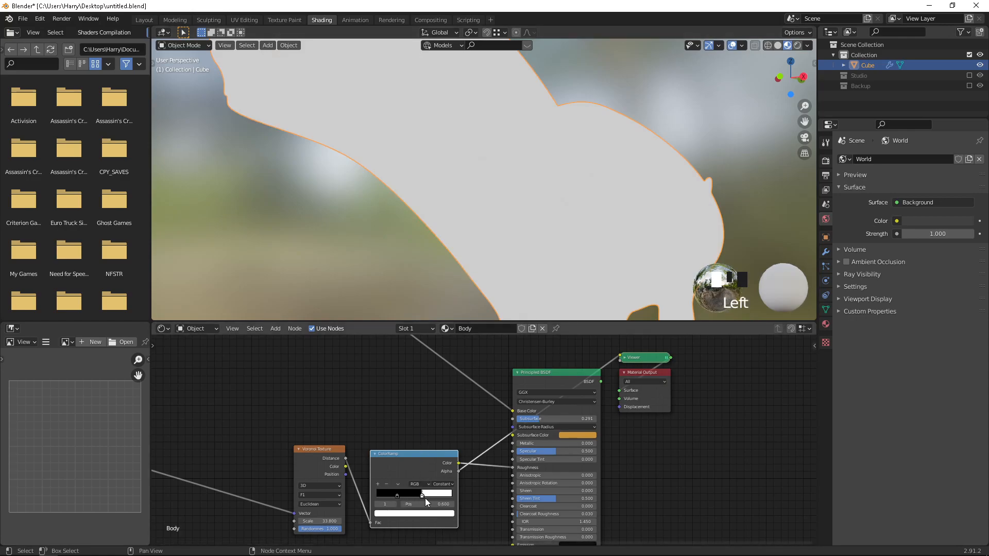
pyautogui.click(435, 483)
pyautogui.click(444, 493)
pyautogui.click(444, 483)
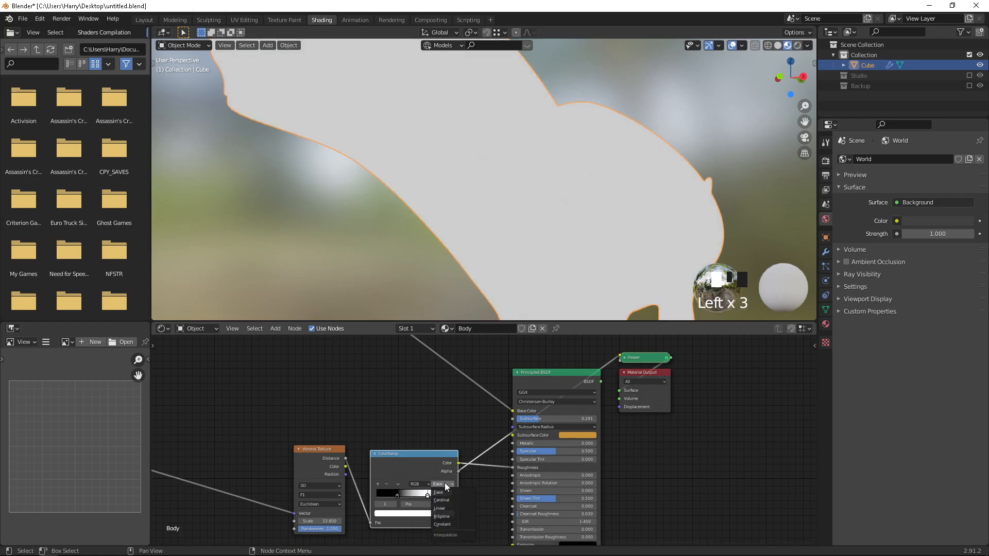
pyautogui.click(453, 508)
# Step: Switch the material preview back to the Principled BSDF so it feeds the Material Output again
pyautogui.scroll(-2, 427, 427)
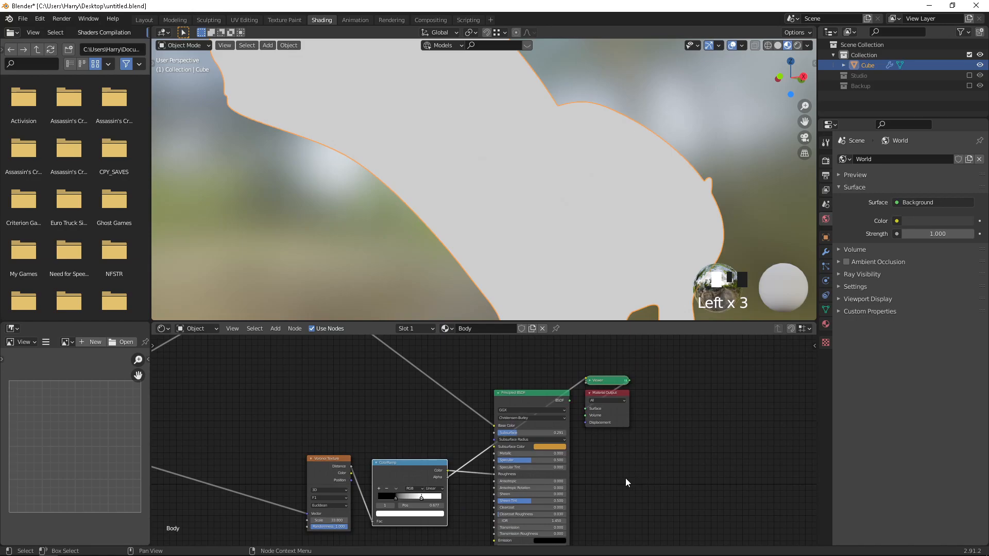
pyautogui.scroll(-3, 639, 453)
pyautogui.hscroll(-3, 639, 453)
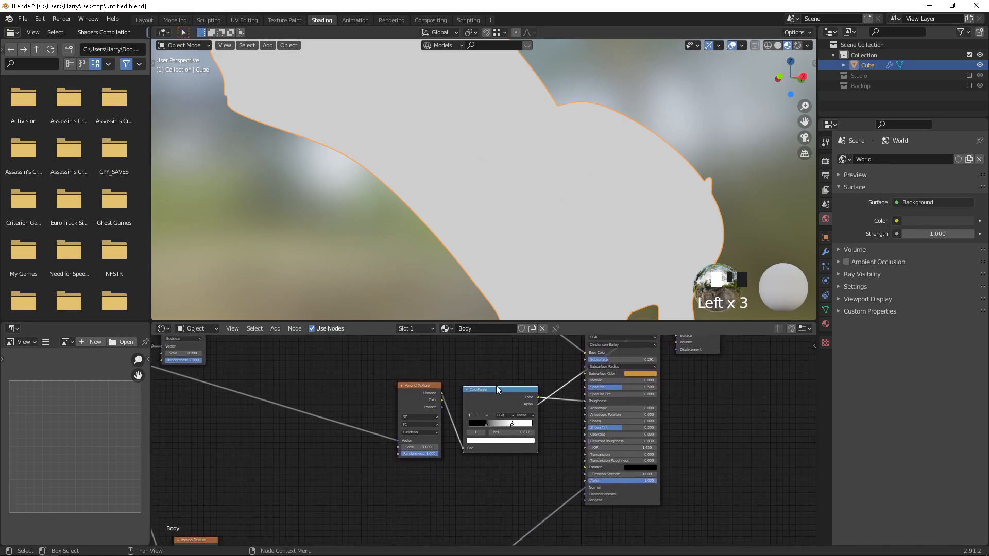
pyautogui.moveTo(525, 360)
pyautogui.mouseDown(button='middle')
pyautogui.moveTo(454, 436)
pyautogui.moveTo(403, 430)
pyautogui.mouseUp(button='middle')
pyautogui.keyDown('ctrl'); pyautogui.keyDown('shift'); pyautogui.click(551, 395); pyautogui.keyUp('shift'); pyautogui.keyUp('ctrl')
# Step: Reverse the roughness ColorRamp so white sits at the start and black at about 0.87
pyautogui.moveTo(546, 217); pyautogui.dragTo(412, 206, button='middle')
pyautogui.scroll(2, 401, 201)
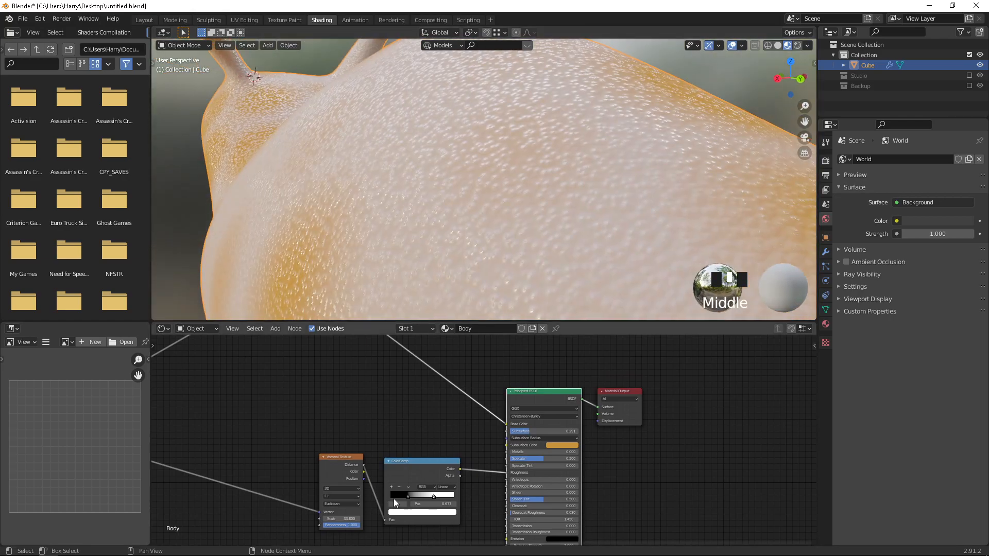
pyautogui.moveTo(407, 497)
pyautogui.mouseDown()
pyautogui.moveTo(451, 495)
pyautogui.moveTo(424, 499)
pyautogui.mouseUp()
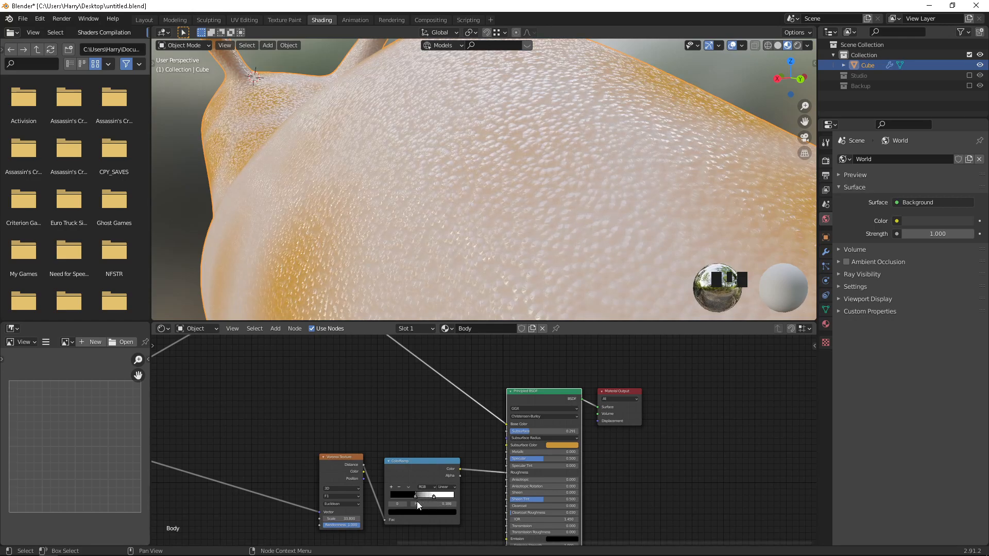
pyautogui.moveTo(434, 495)
pyautogui.mouseDown()
pyautogui.moveTo(408, 503)
pyautogui.moveTo(431, 505)
pyautogui.moveTo(381, 504)
pyautogui.moveTo(422, 497)
pyautogui.mouseUp()
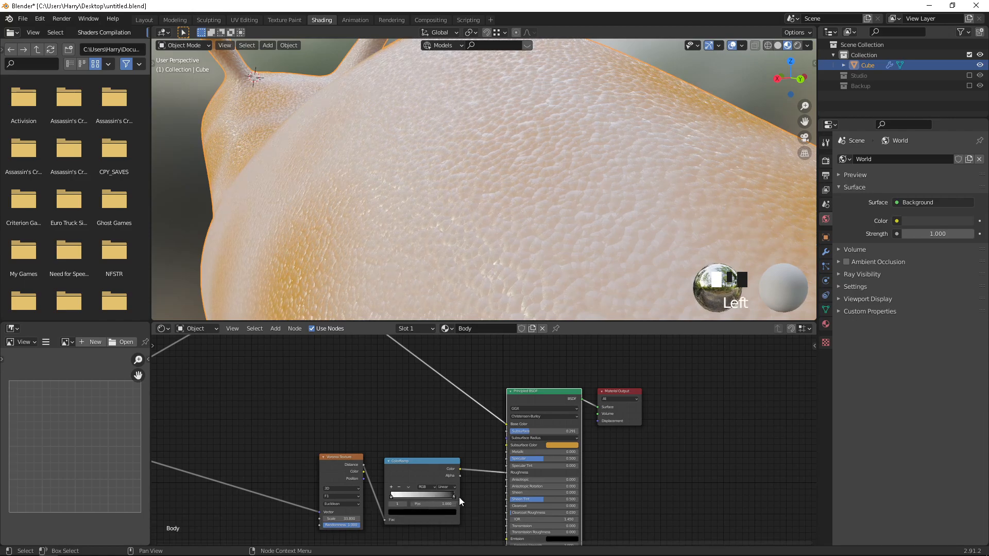
pyautogui.moveTo(459, 497); pyautogui.dragTo(450, 501)
# Step: Examine the creature's skin shine and surface detail on the body and head from several angles and distances
pyautogui.scroll(-4, 422, 218)
pyautogui.moveTo(422, 219); pyautogui.dragTo(473, 225, button='middle')
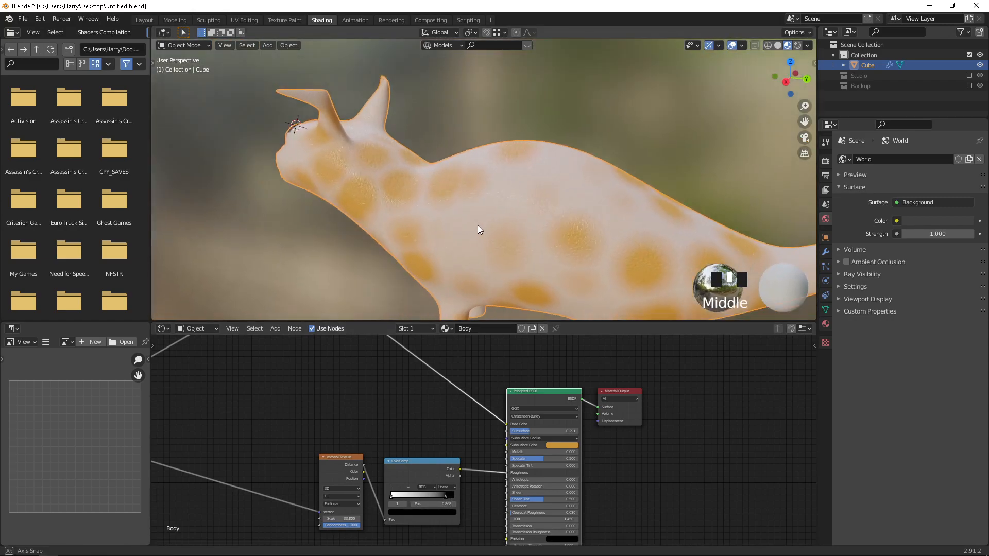
pyautogui.scroll(2, 527, 204)
pyautogui.moveTo(528, 204); pyautogui.dragTo(408, 159, button='middle')
pyautogui.scroll(3, 508, 208)
pyautogui.scroll(-5, 493, 230)
pyautogui.scroll(2, 499, 199)
pyautogui.scroll(3, 499, 198)
pyautogui.scroll(-2, 433, 186)
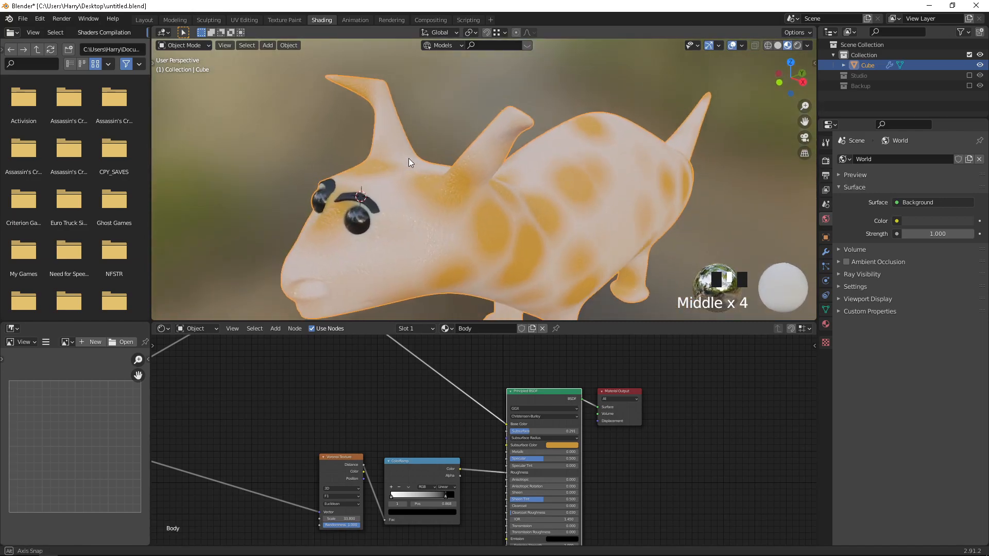
pyautogui.scroll(3, 409, 205)
pyautogui.moveTo(408, 205); pyautogui.dragTo(502, 189, button='middle')
pyautogui.scroll(-3, 427, 192)
pyautogui.scroll(2, 420, 169)
pyautogui.scroll(-2, 497, 191)
pyautogui.keyDown('shift'); pyautogui.moveTo(564, 189); pyautogui.dragTo(502, 180, button='middle'); pyautogui.keyUp('shift')
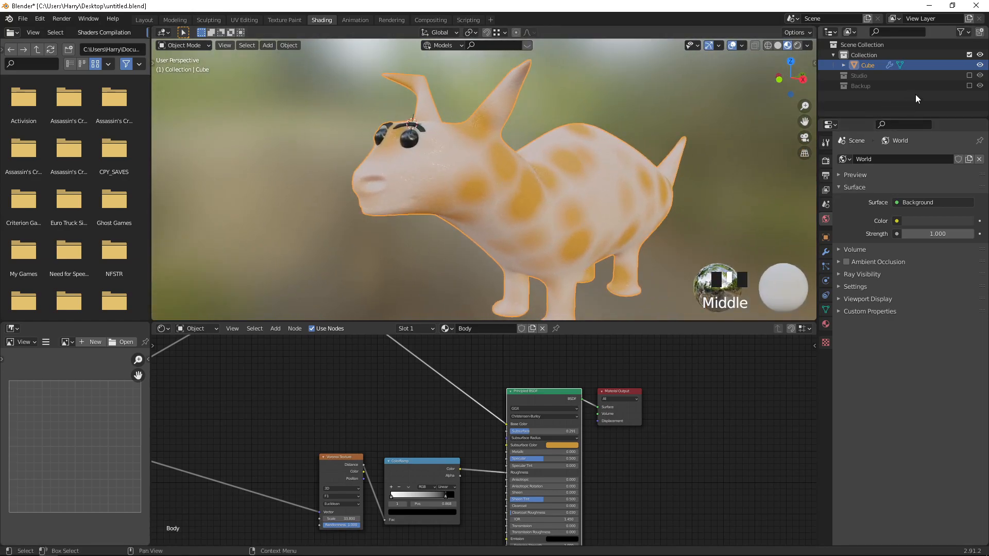
# Step: Enable the Studio collection so the backdrop is included around the creature
pyautogui.click(968, 76)
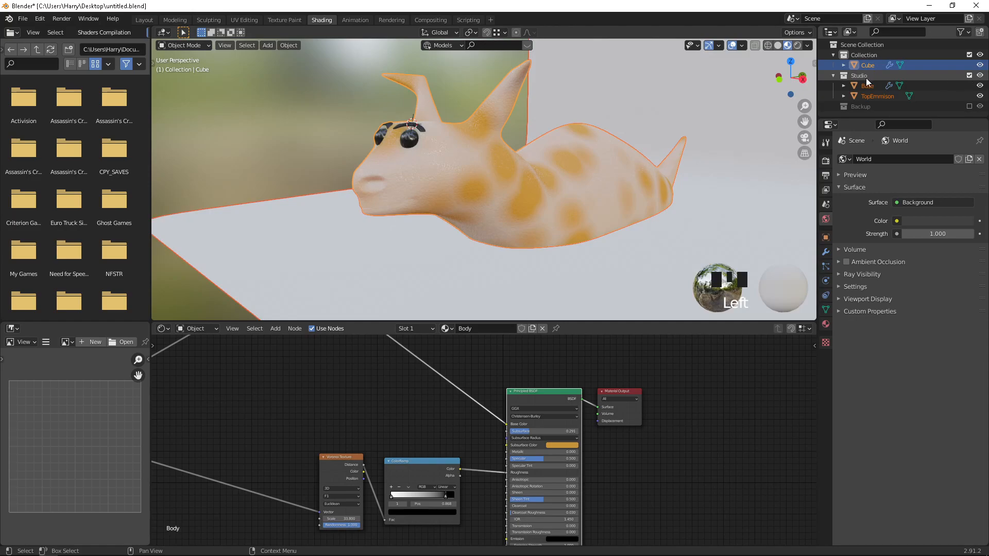
pyautogui.scroll(-3, 630, 148)
pyautogui.moveTo(630, 148); pyautogui.dragTo(580, 147, button='middle')
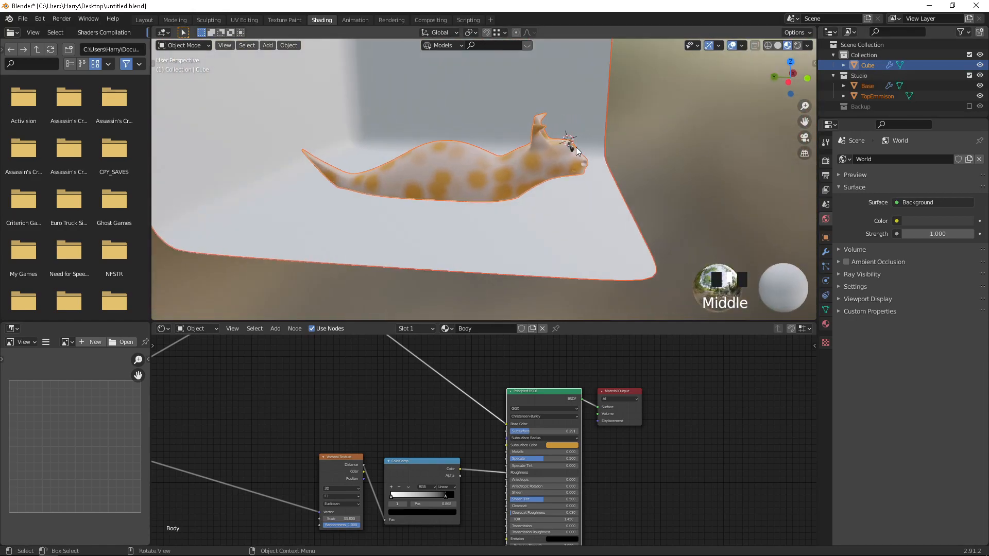
# Step: Raise only the creature about 236 cm along global Z so its feet stand on the studio floor
pyautogui.click(555, 180)
pyautogui.click(500, 176)
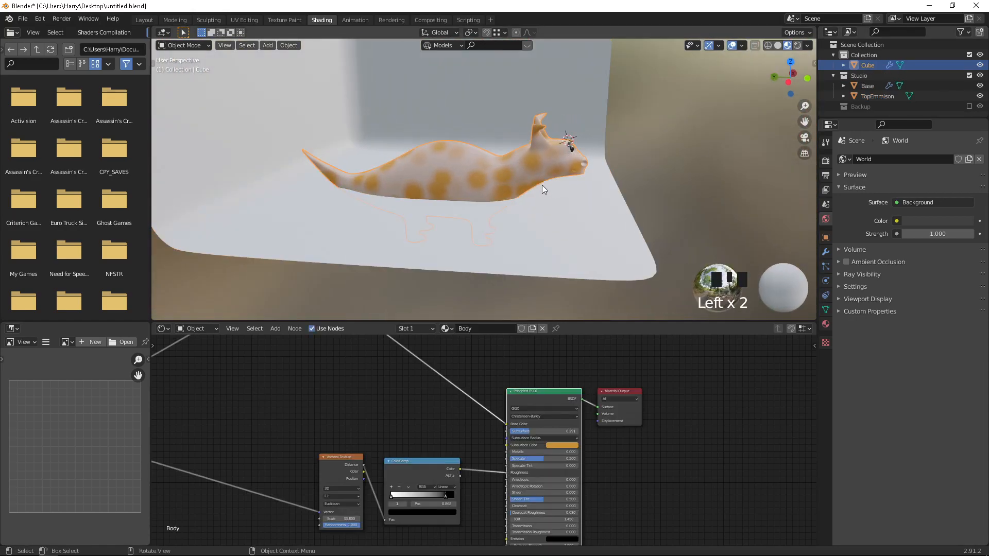
pyautogui.press('g')
pyautogui.press('z')
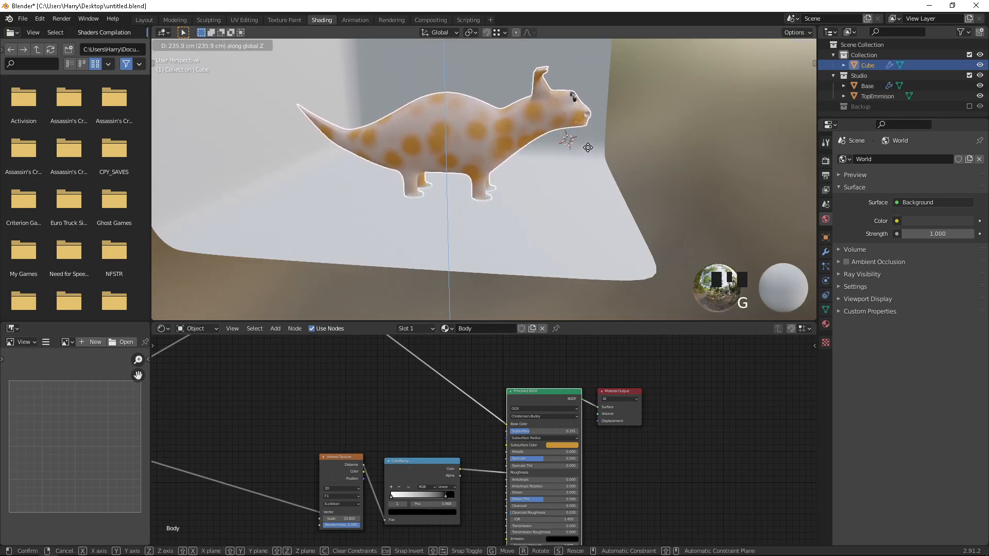
pyautogui.click(588, 146)
pyautogui.moveTo(588, 146); pyautogui.dragTo(640, 137, button='middle')
pyautogui.scroll(2, 645, 105)
pyautogui.scroll(-2, 576, 214)
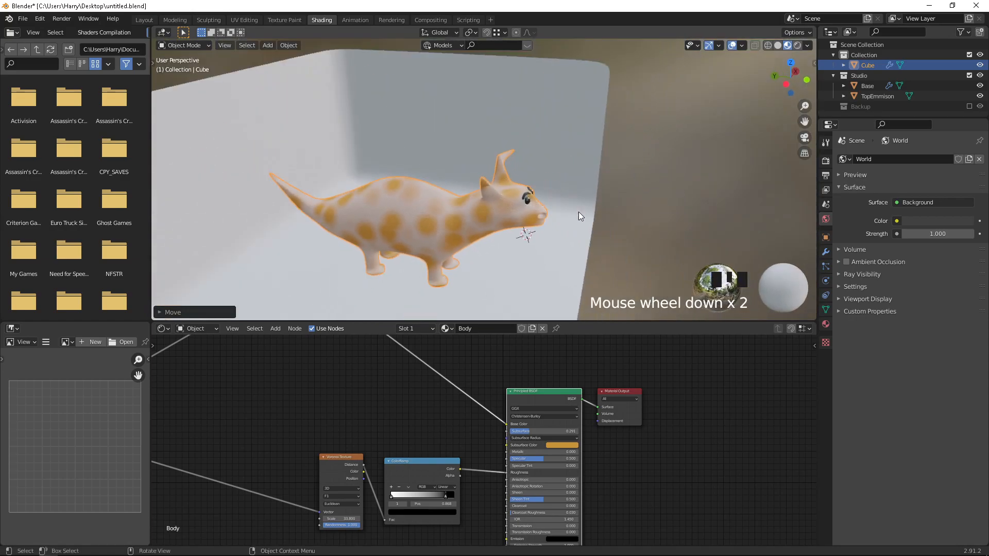
pyautogui.moveTo(576, 214); pyautogui.dragTo(555, 211, button='middle')
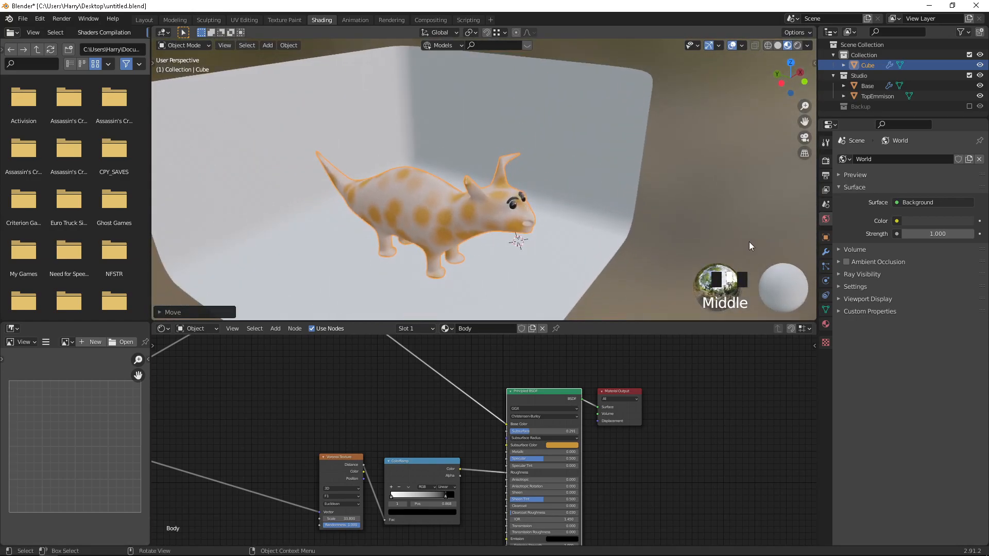
# Step: Try Eevee as the render engine, then return it to Cycles
pyautogui.click(825, 162)
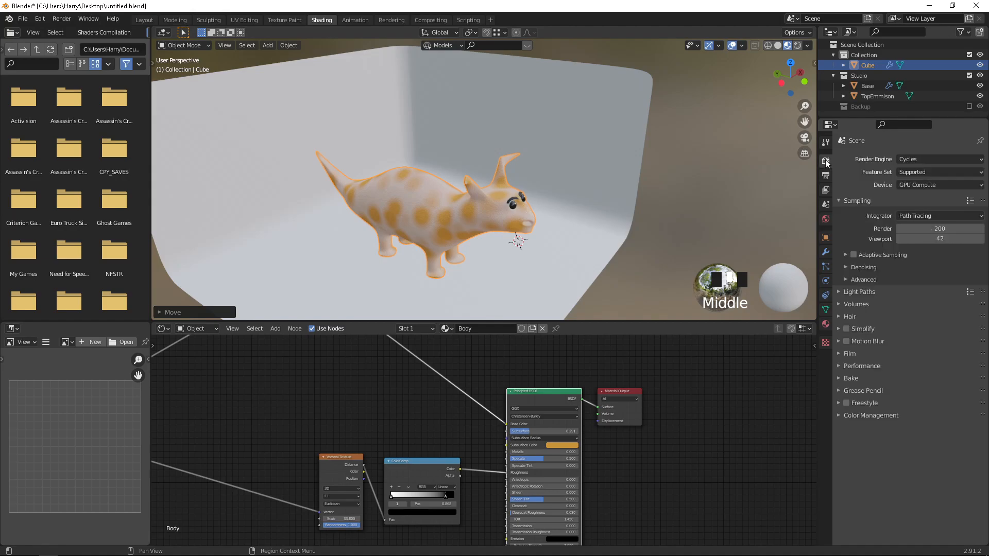
pyautogui.click(916, 159)
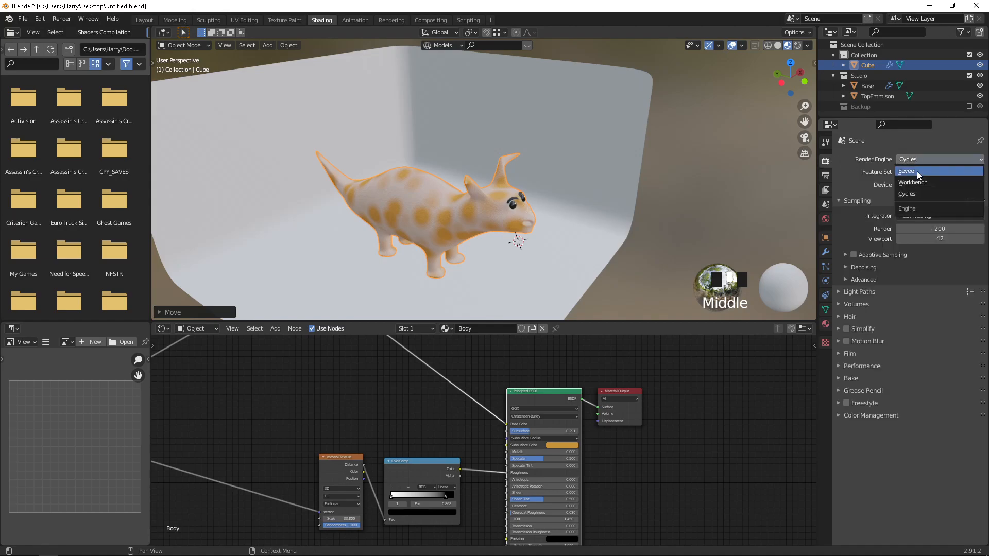
pyautogui.click(916, 171)
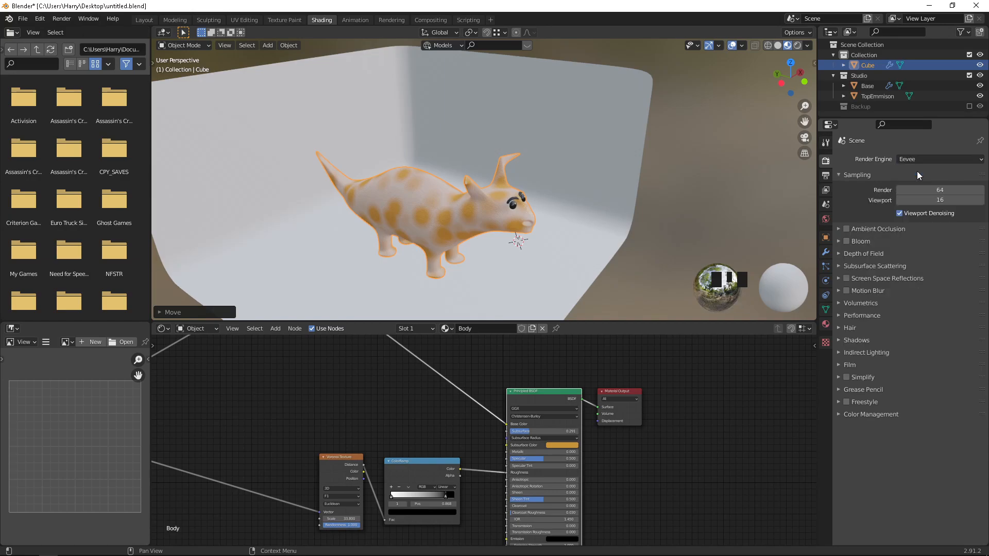
pyautogui.click(915, 161)
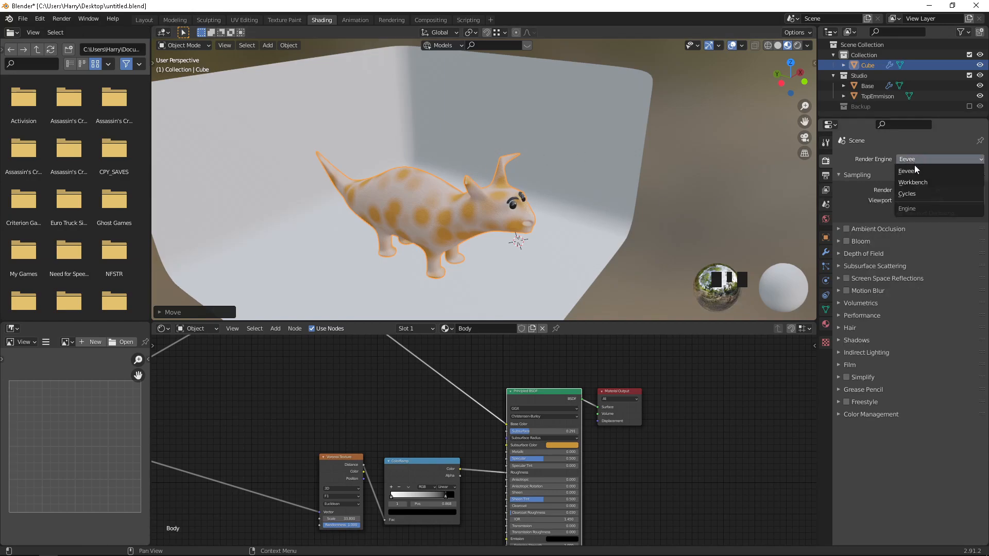
pyautogui.click(916, 193)
# Step: Switch the viewport to Rendered shading, save the file and frame the creature's head and body
pyautogui.press('z')
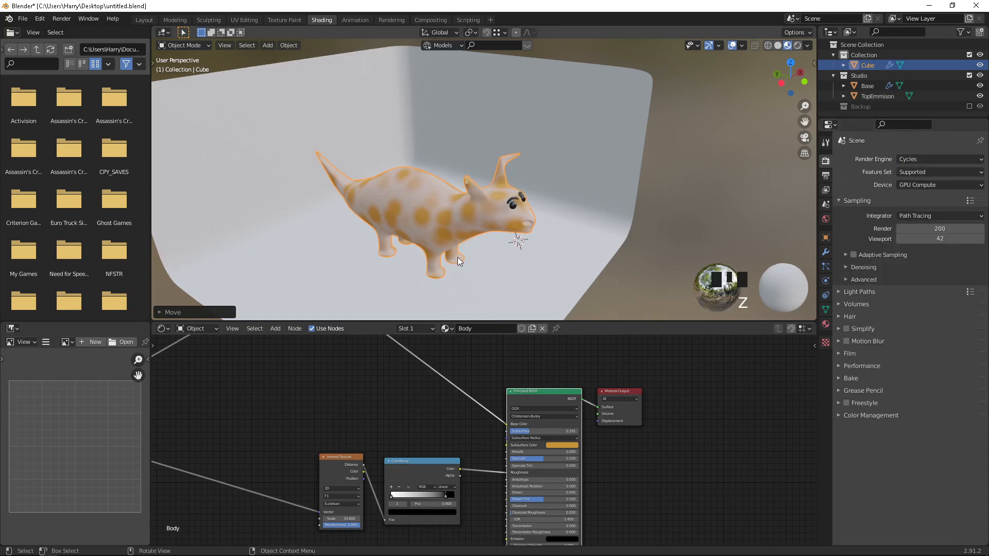
pyautogui.press('z')
pyautogui.press('z')
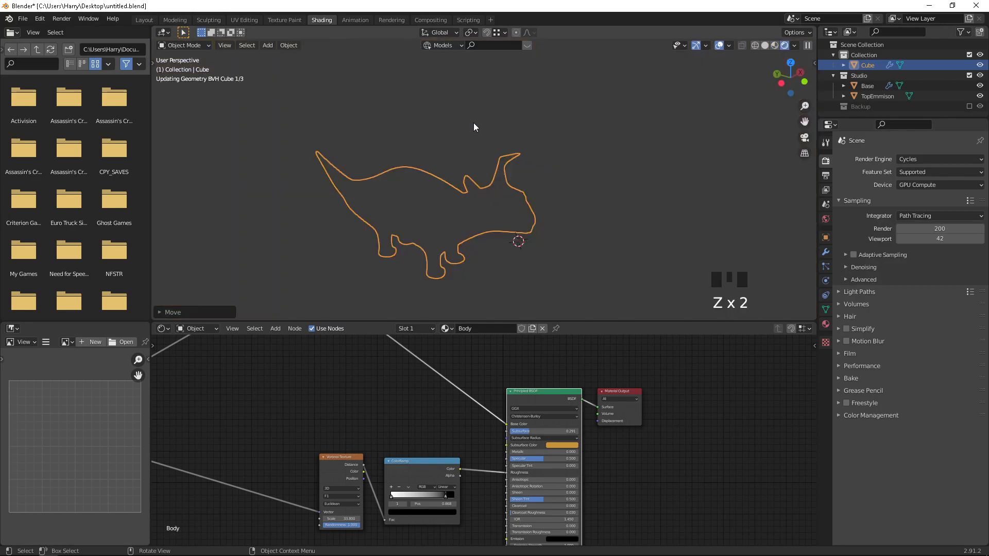
pyautogui.hotkey('ctrl', 's')
pyautogui.scroll(2, 453, 196)
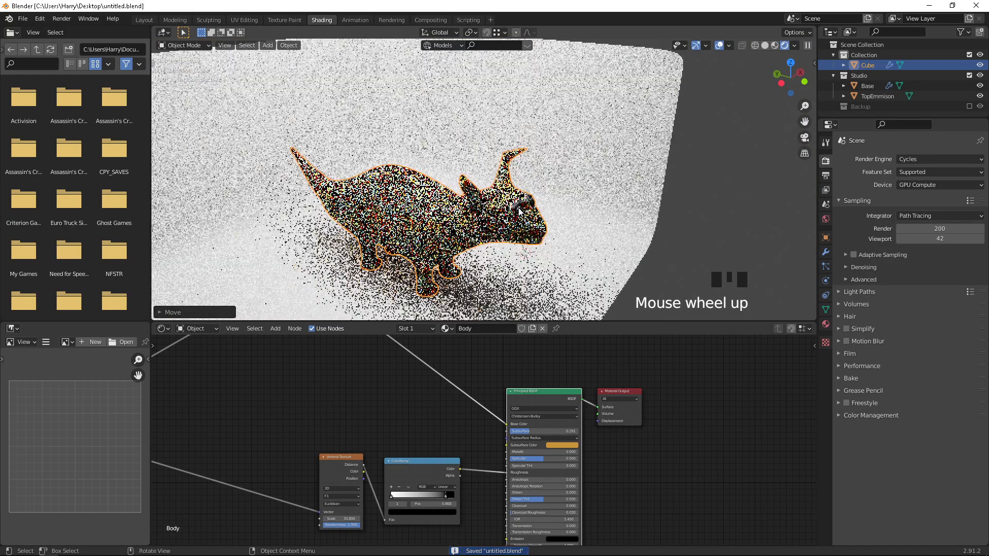
pyautogui.moveTo(454, 200); pyautogui.dragTo(384, 194, button='middle')
pyautogui.scroll(3, 444, 195)
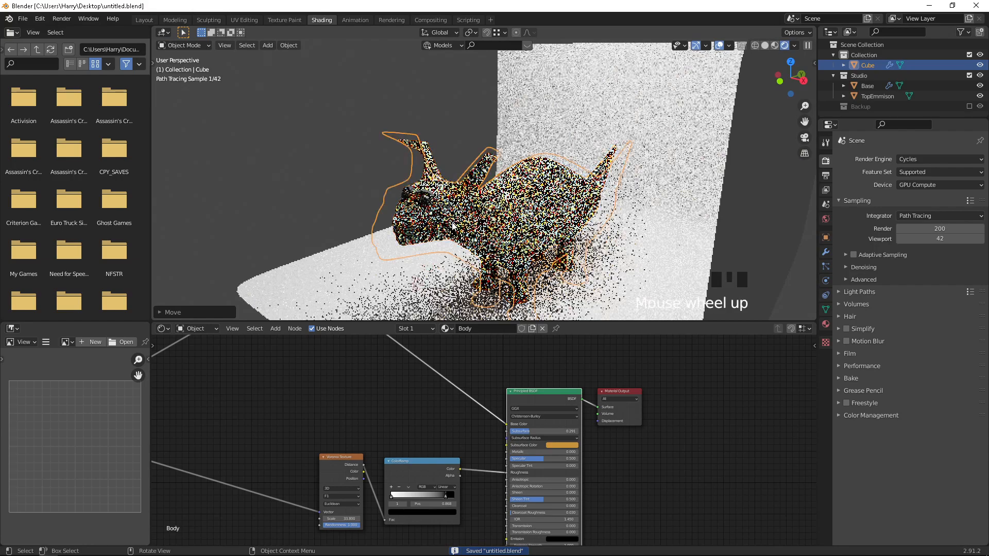
pyautogui.keyDown('shift'); pyautogui.moveTo(550, 227); pyautogui.dragTo(541, 209, button='middle'); pyautogui.keyUp('shift')
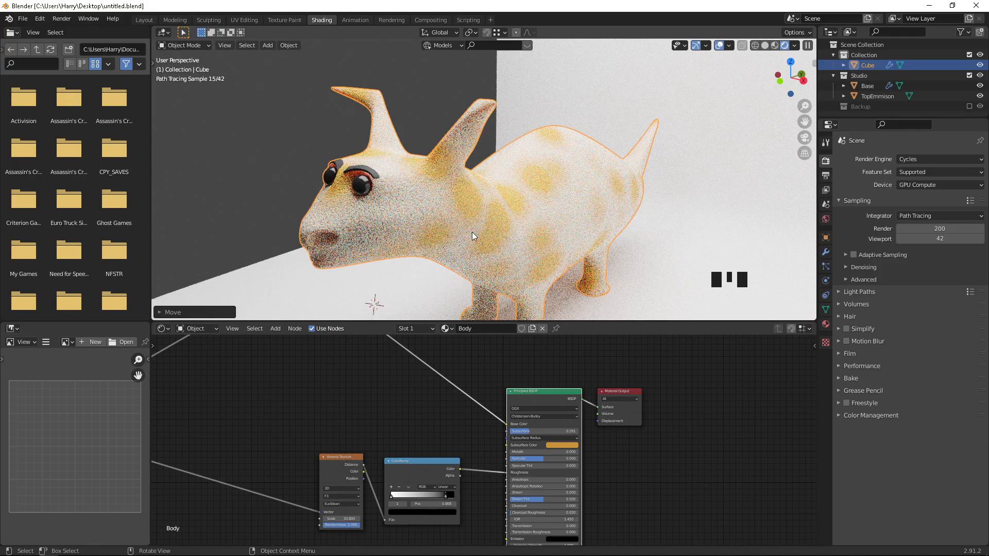
# Step: Move the roughness ColorRamp's white stop to 0.727 while checking the rendered skin
pyautogui.moveTo(471, 233); pyautogui.dragTo(453, 210, button='middle')
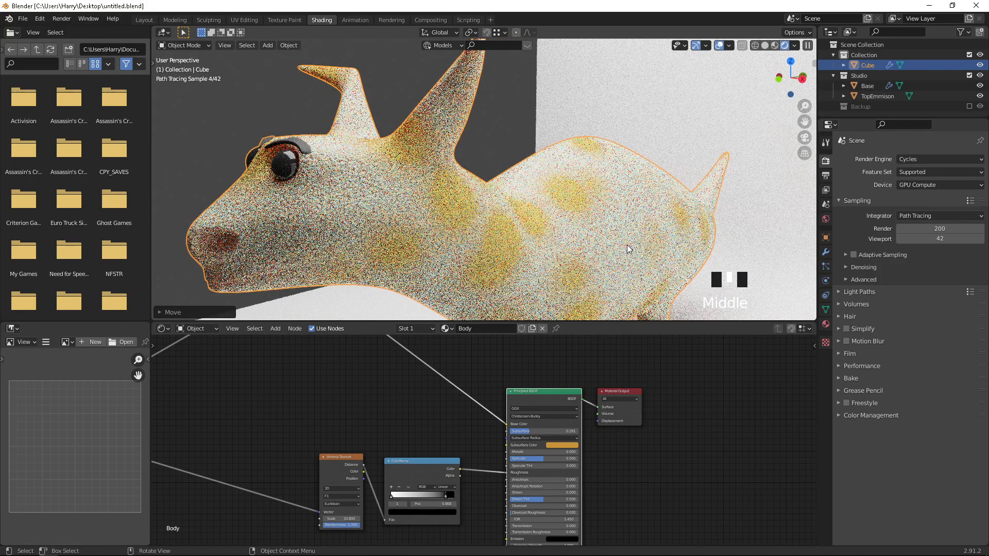
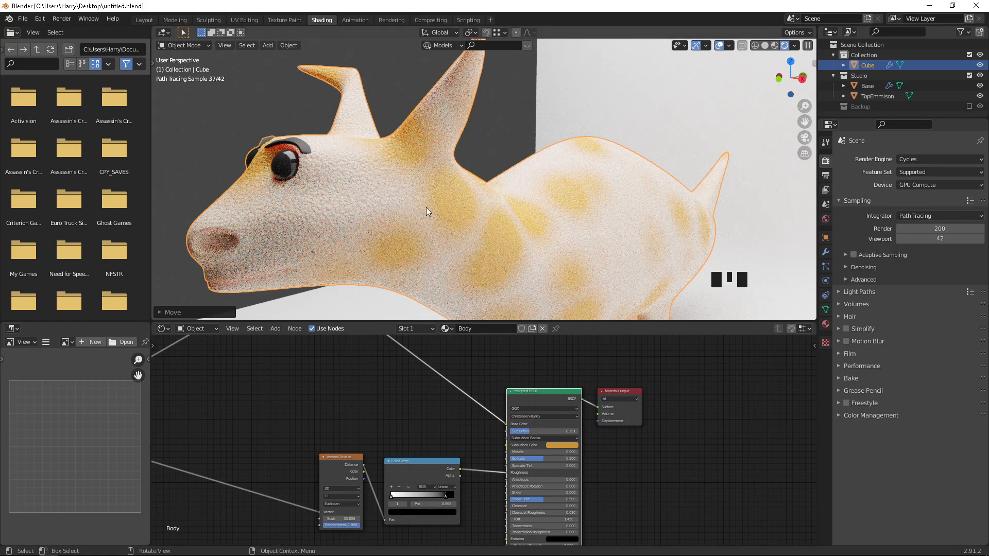
pyautogui.click(392, 496)
pyautogui.moveTo(394, 496); pyautogui.dragTo(440, 496)
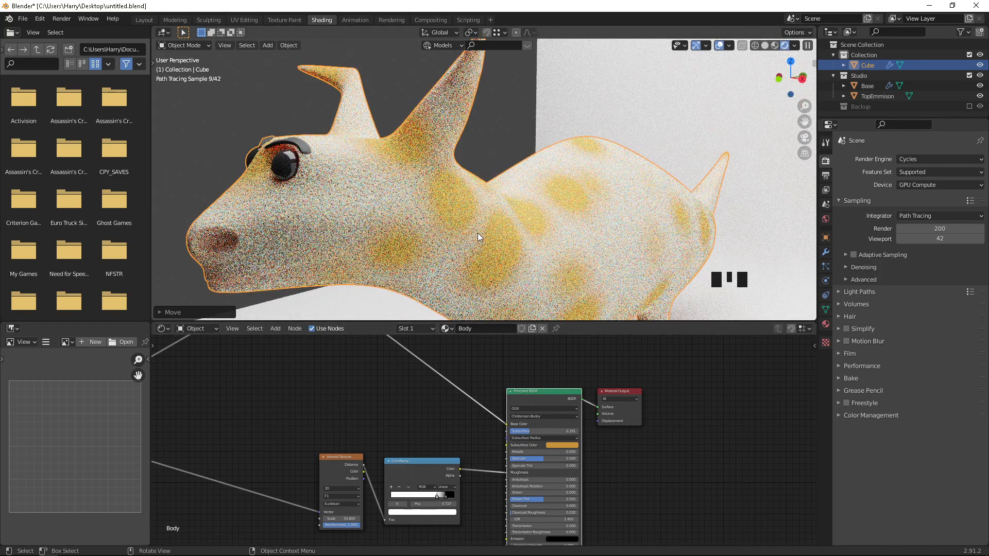
# Step: Change the render engine from Cycles to Eevee and view the whole creature from the side
pyautogui.click(929, 162)
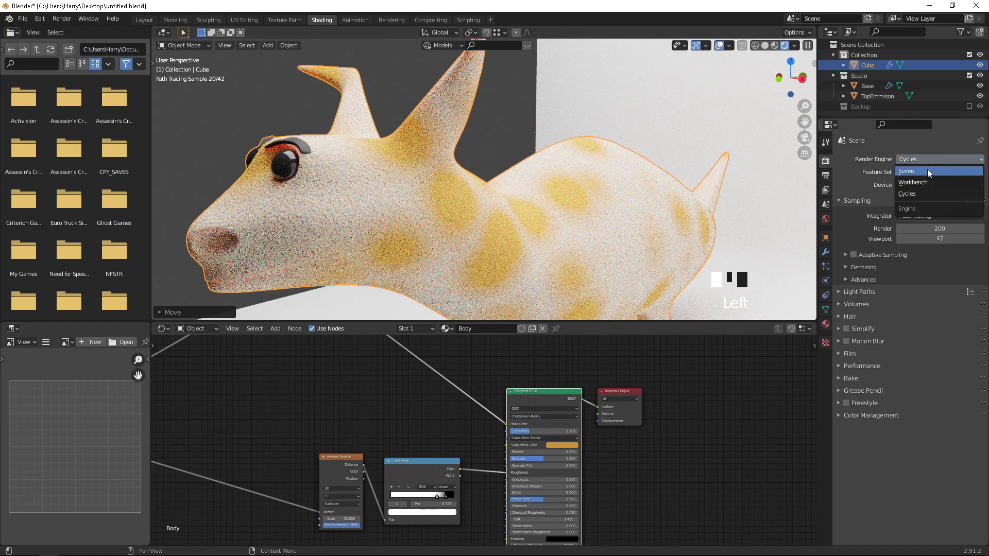
pyautogui.click(927, 171)
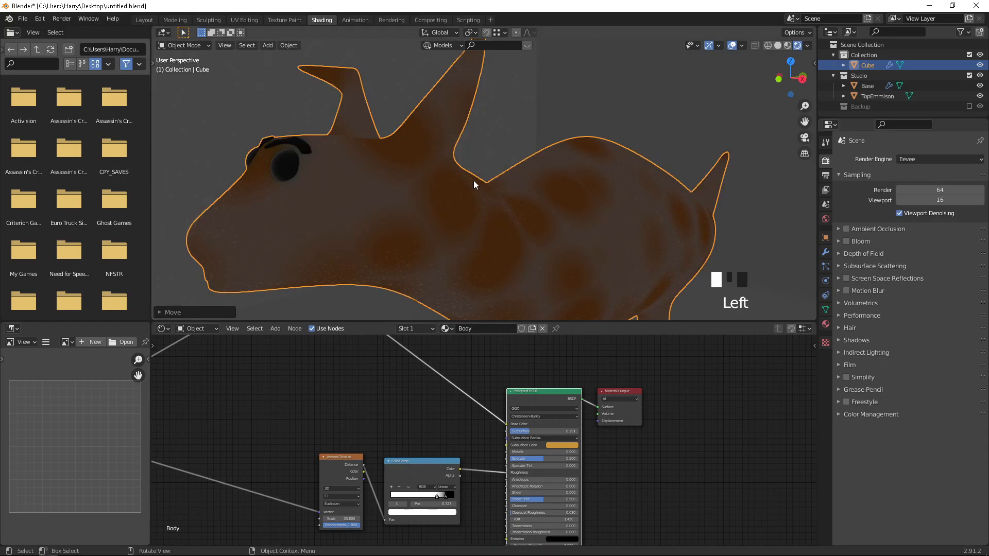
pyautogui.scroll(-6, 544, 199)
pyautogui.moveTo(529, 188); pyautogui.dragTo(626, 211, button='middle')
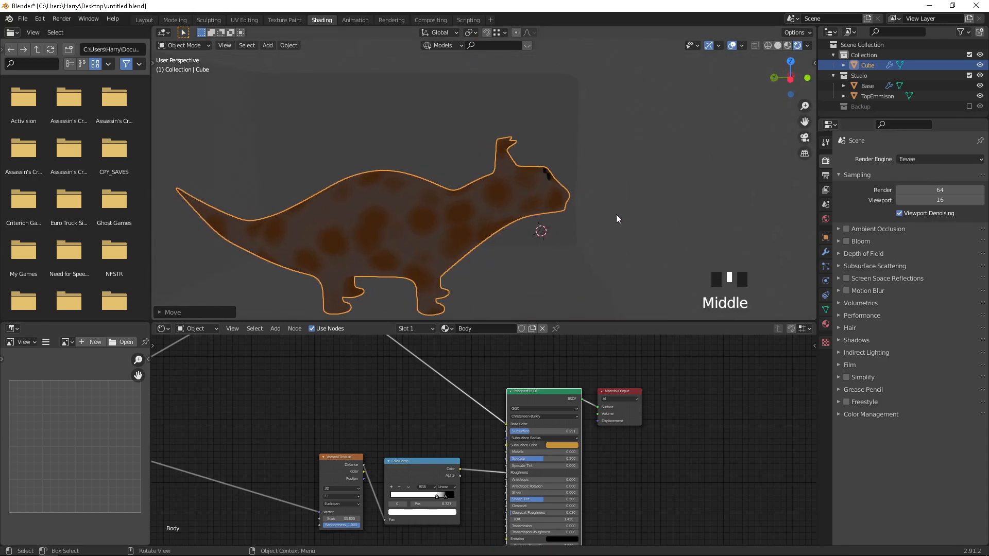
# Step: Add a Sun light to the scene
pyautogui.scroll(-2, 576, 228)
pyautogui.hotkey('shift', 'a')
pyautogui.moveTo(577, 229)
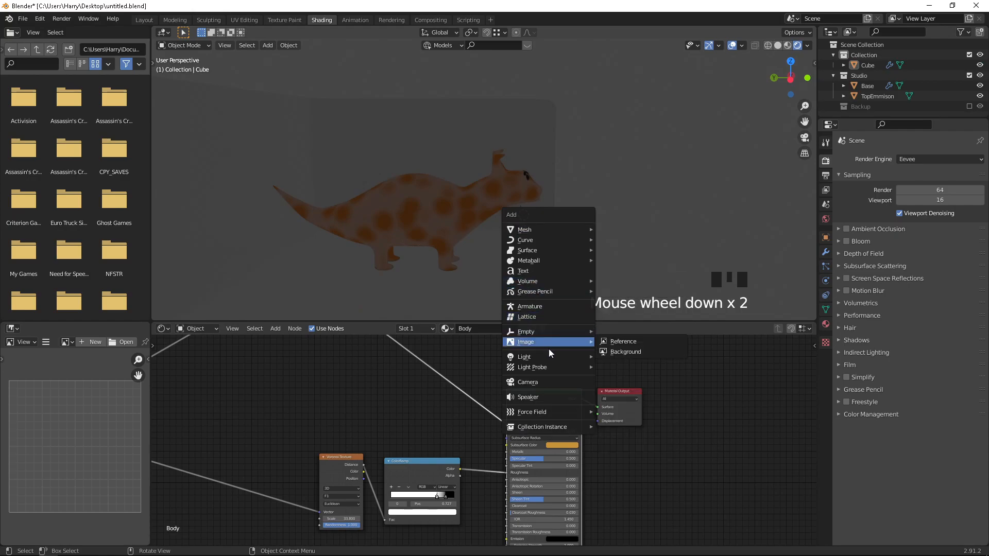
pyautogui.moveTo(551, 355)
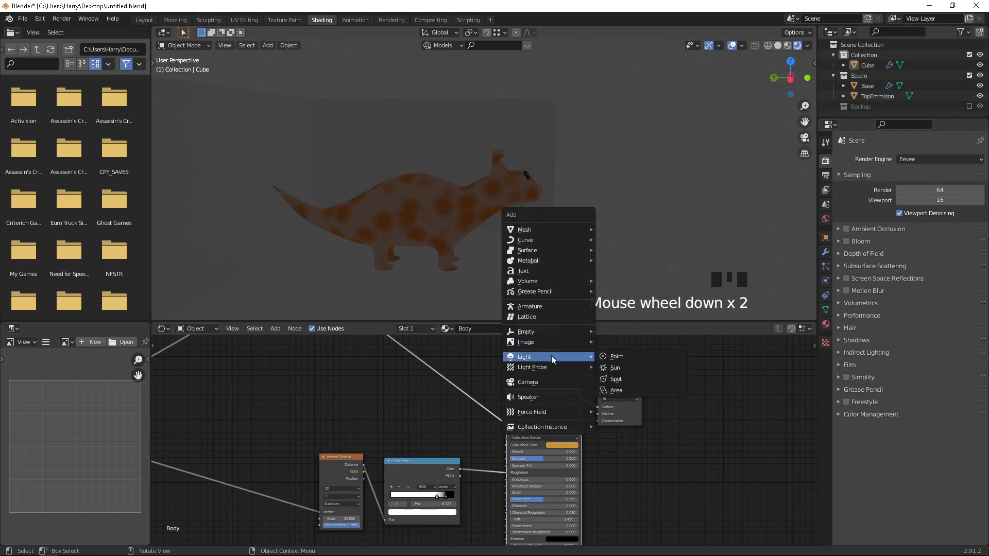
pyautogui.click(629, 374)
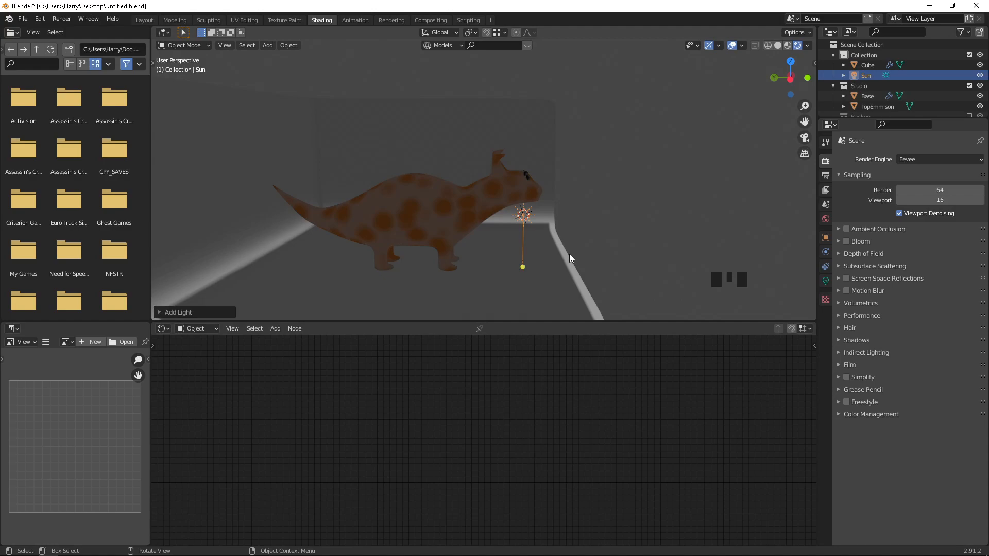
# Step: Place the Sun light above and in front of the creature's head and rotate it about 67° toward the body
pyautogui.press('g')
pyautogui.click(680, 160)
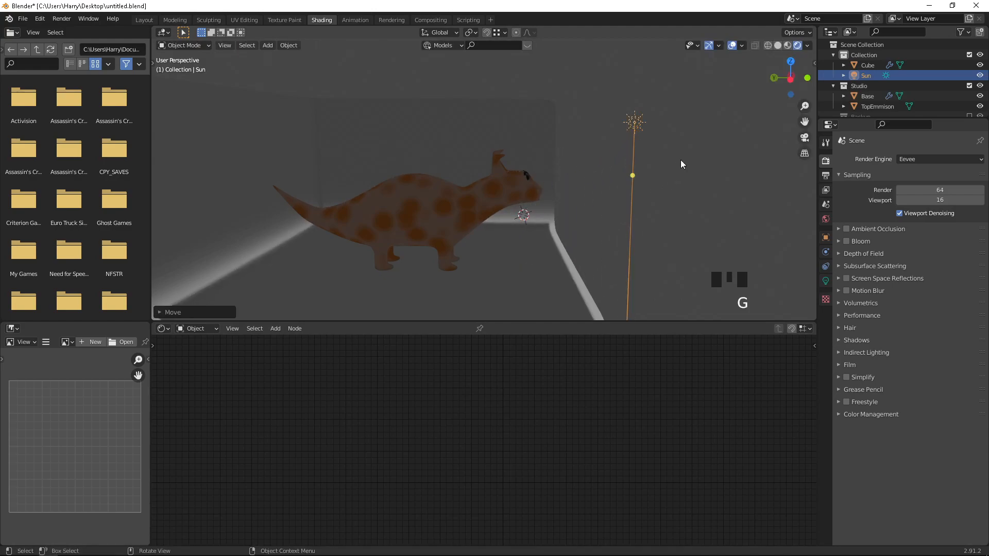
pyautogui.press('r')
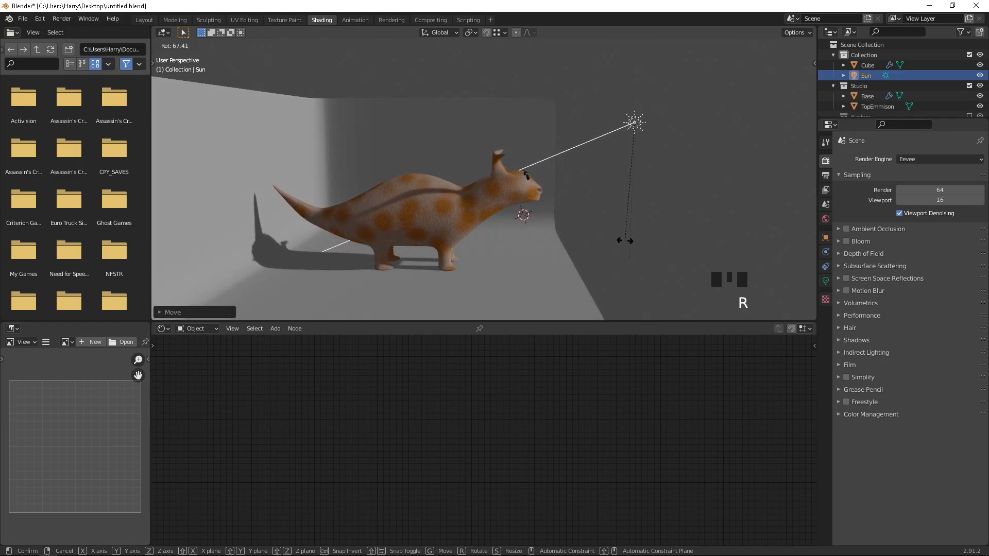
pyautogui.click(625, 241)
# Step: Duplicate the Sun light, place the copy above the creature's tail end, and rotate it about 120° to shine toward the head
pyautogui.moveTo(610, 218); pyautogui.dragTo(629, 193, button='middle')
pyautogui.scroll(-3, 629, 193)
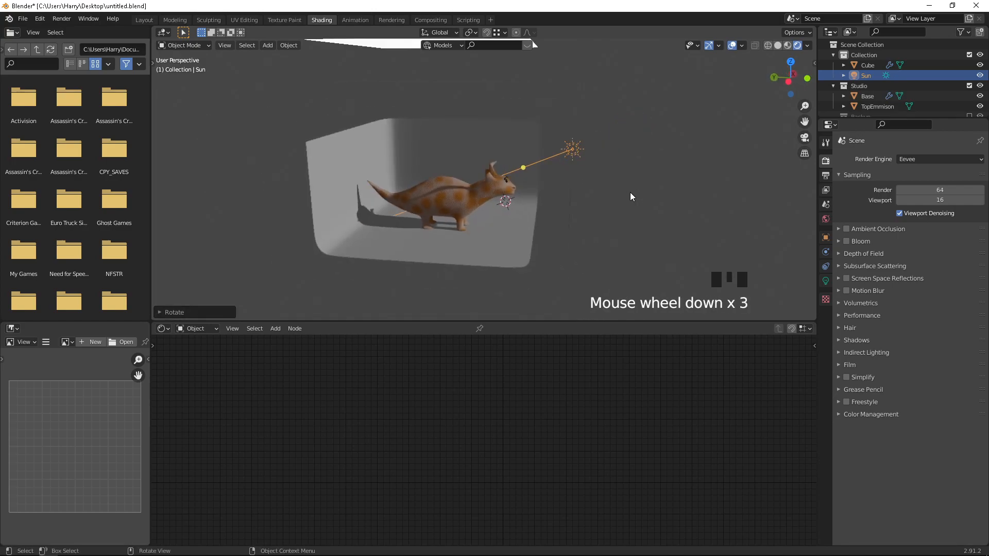
pyautogui.hotkey('shift', 'd')
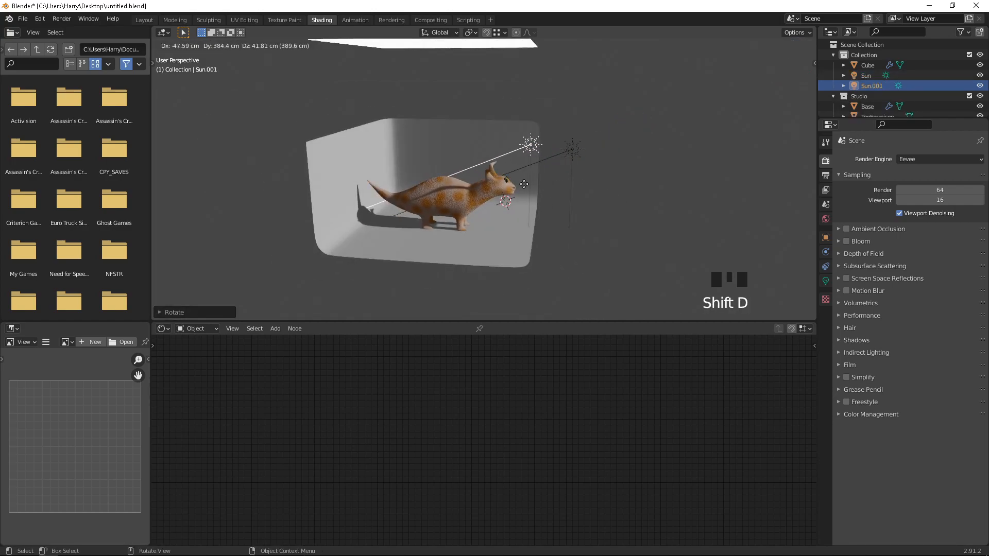
pyautogui.click(394, 178)
pyautogui.press('r')
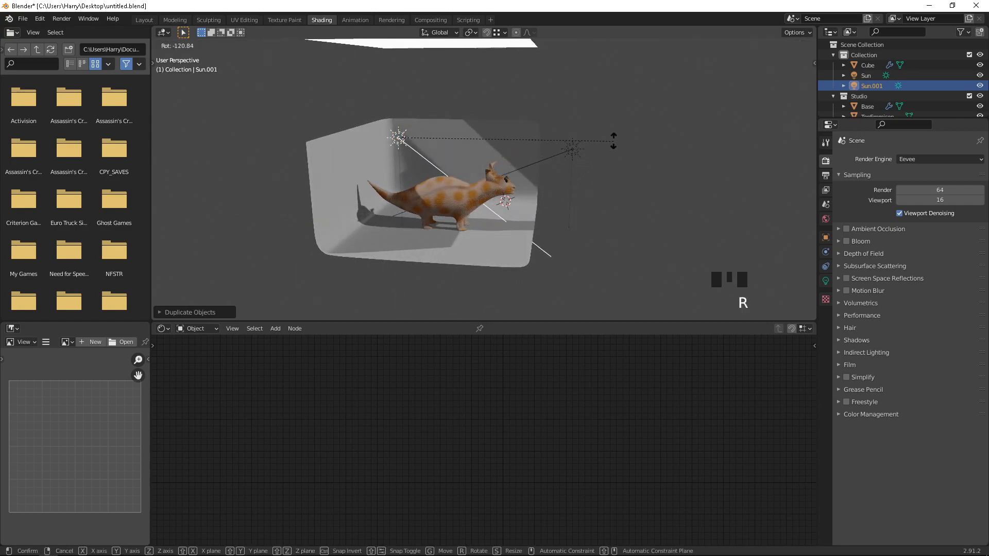
pyautogui.click(636, 144)
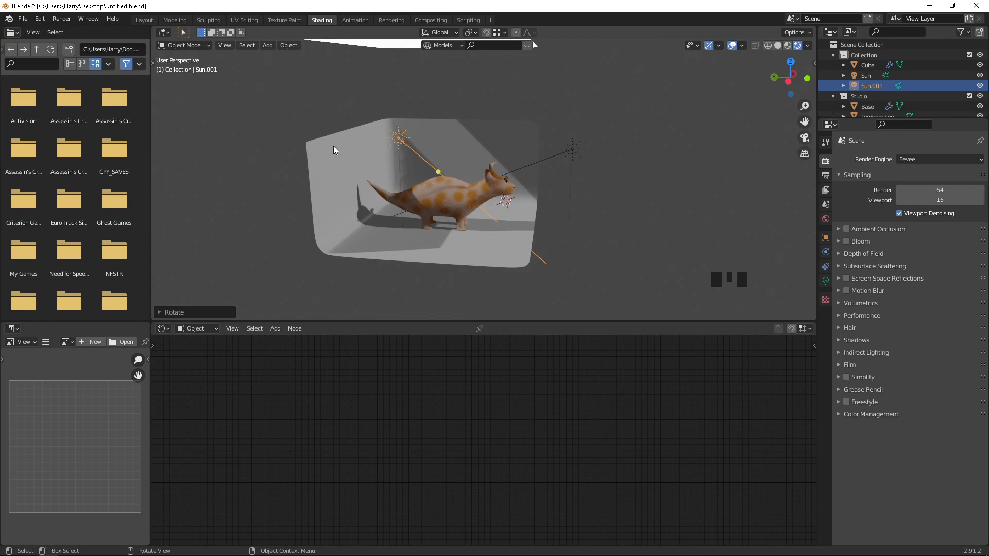
# Step: Delete the studio's Base backdrop and lower the TopEmmison plane about 1730 cm along Z beneath the creature
pyautogui.click(345, 154)
pyautogui.press('Delete')
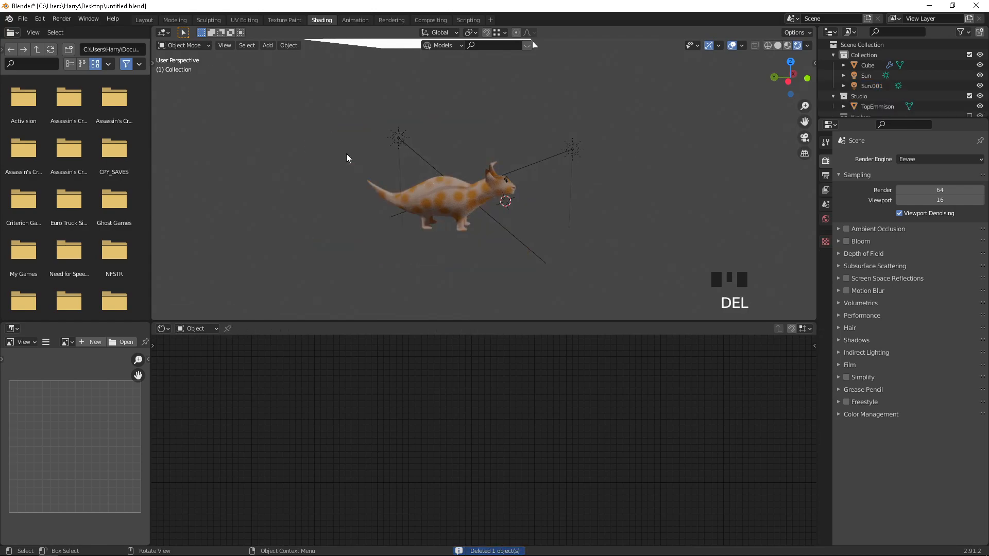
pyautogui.scroll(-3, 455, 110)
pyautogui.scroll(1, 459, 90)
pyautogui.click(459, 88)
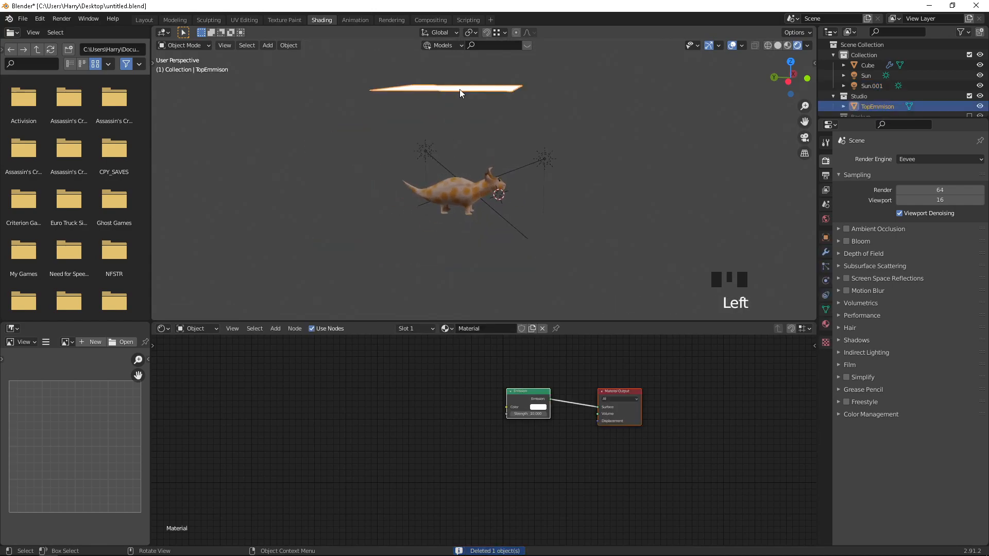
pyautogui.press('g')
pyautogui.press('z')
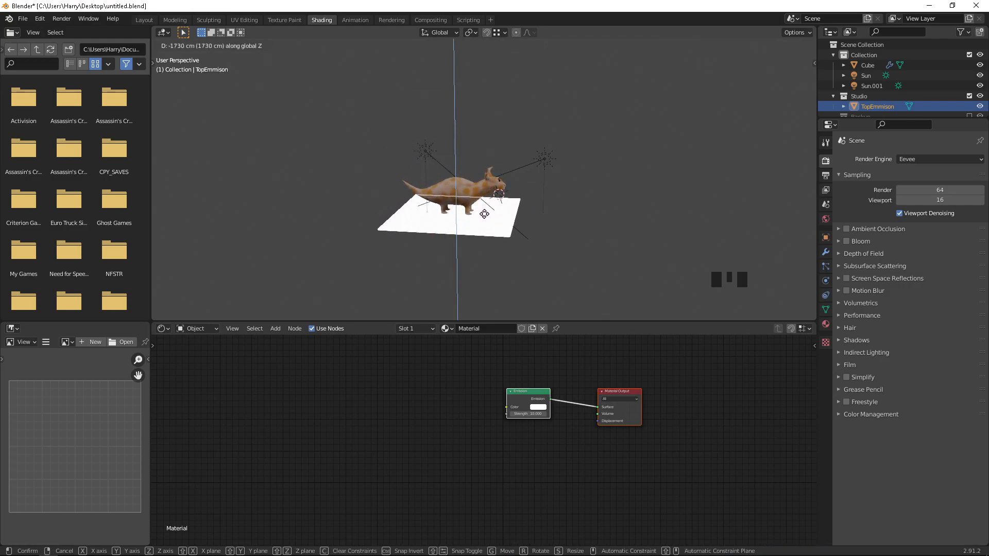
pyautogui.click(482, 211)
# Step: Enlarge the TopEmmison plane into a wide floor and adjust its height along Z under the creature
pyautogui.press('s')
pyautogui.click(533, 254)
pyautogui.press('g')
pyautogui.press('z')
pyautogui.click(528, 243)
pyautogui.scroll(3, 488, 153)
pyautogui.moveTo(488, 153); pyautogui.dragTo(512, 181, button='middle')
pyautogui.scroll(3, 589, 182)
pyautogui.moveTo(588, 181); pyautogui.dragTo(475, 130, button='middle')
pyautogui.scroll(-3, 537, 111)
pyautogui.scroll(-7, 472, 131)
pyautogui.scroll(1, 415, 137)
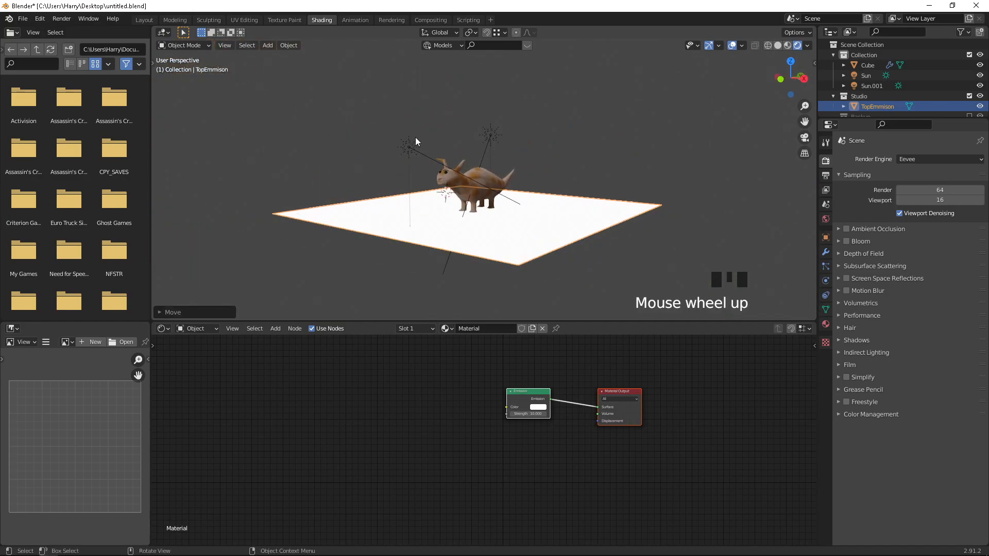
# Step: Set the strength of the Sun light in front of the creature's head to 10
pyautogui.click(408, 144)
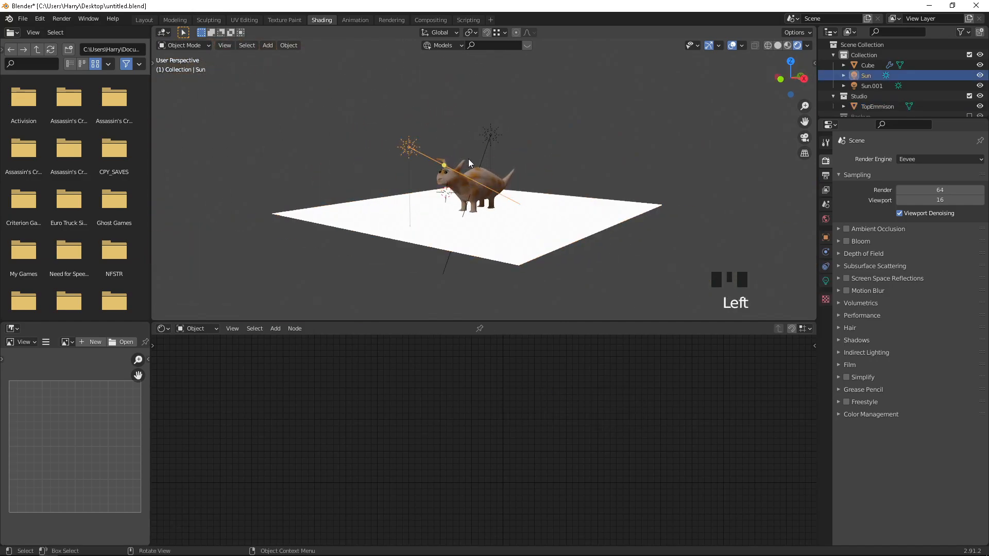
pyautogui.keyDown('shift'); pyautogui.click(492, 130); pyautogui.keyUp('shift')
pyautogui.click(825, 142)
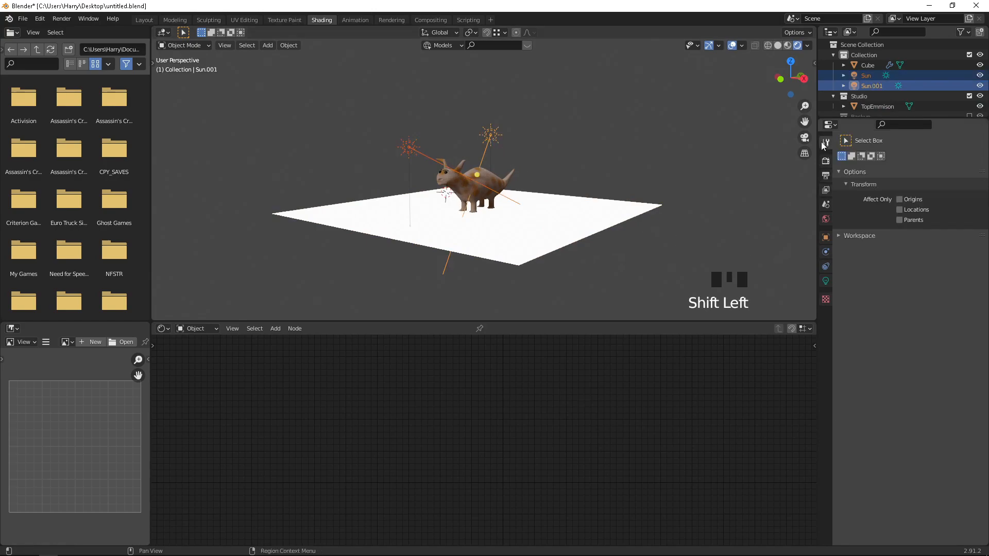
pyautogui.click(410, 149)
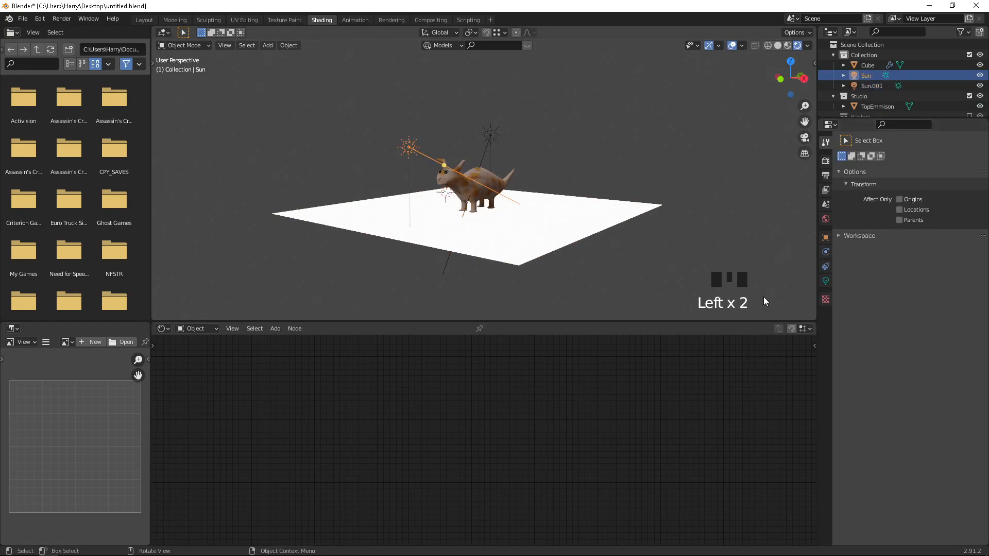
pyautogui.click(826, 281)
pyautogui.click(911, 216)
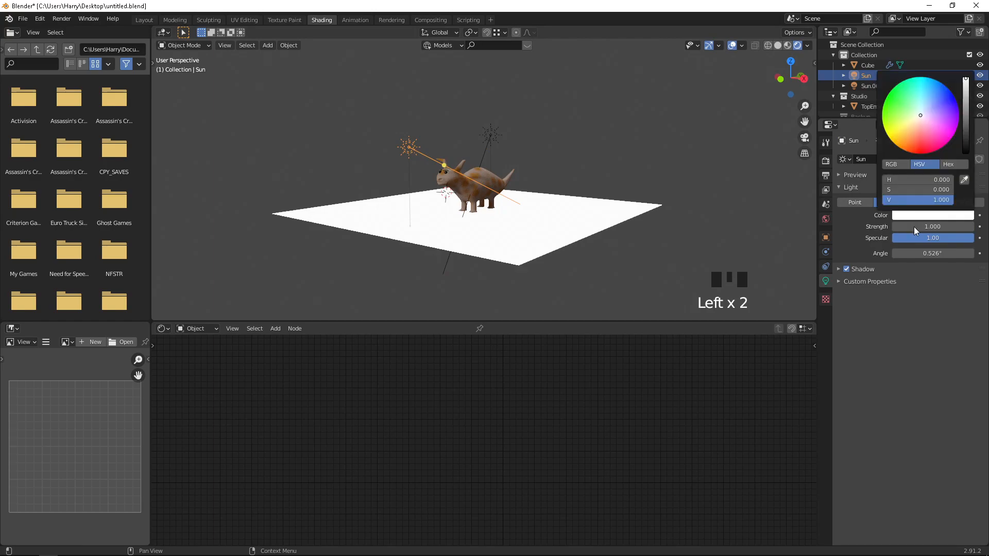
pyautogui.click(919, 224)
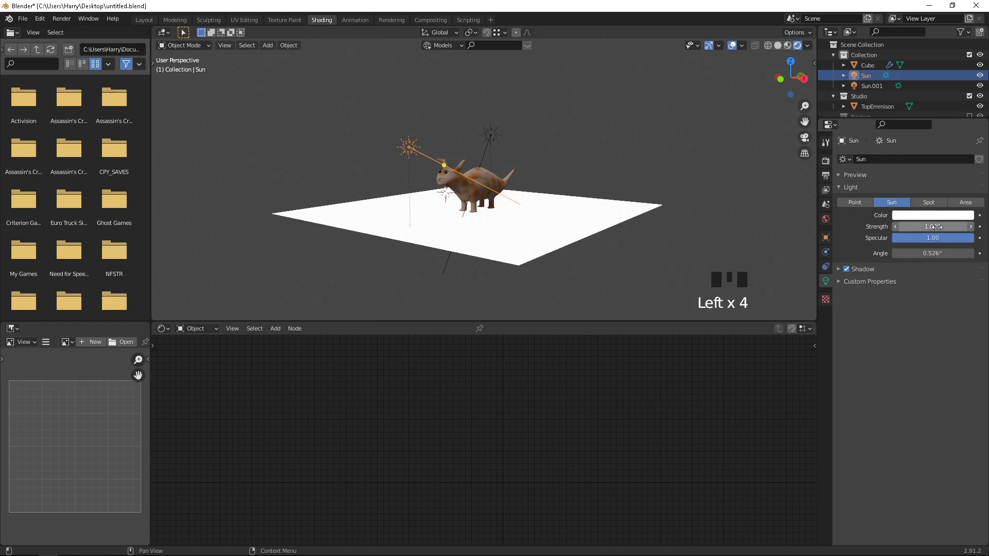
pyautogui.click(934, 226)
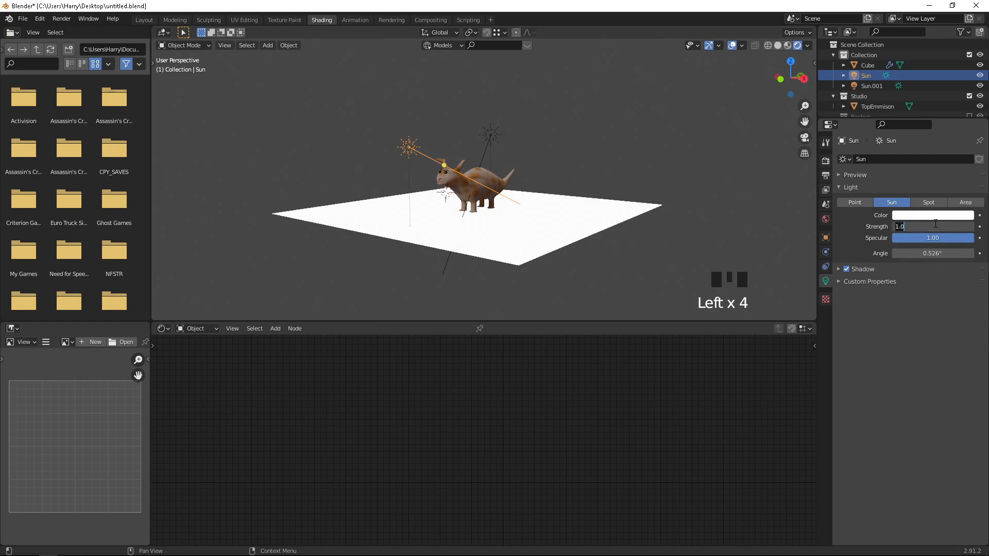
pyautogui.click(934, 222)
pyautogui.scroll(1, 523, 122)
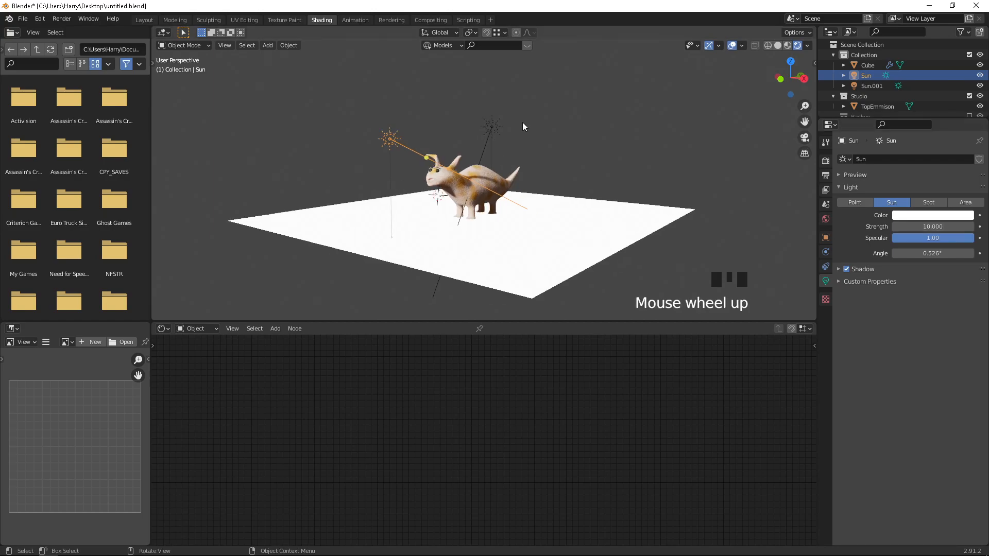
# Step: Set the strength of the duplicated Sun light behind the creature to 10
pyautogui.click(492, 126)
pyautogui.click(919, 227)
pyautogui.click(902, 242)
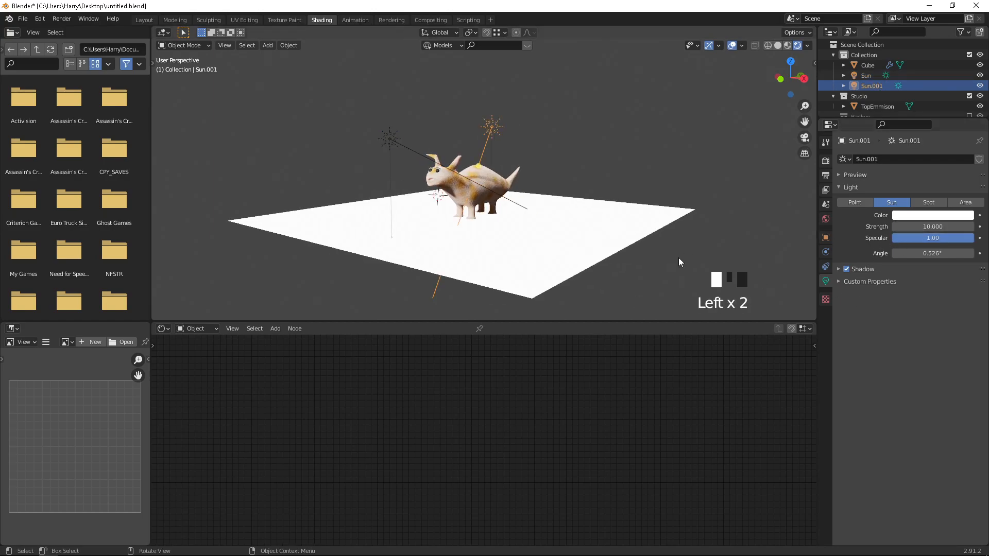
# Step: Examine the bump detail and brightness of the creature's skin from close up and from above the head
pyautogui.scroll(4, 488, 148)
pyautogui.moveTo(406, 133); pyautogui.dragTo(570, 205, button='middle')
pyautogui.scroll(2, 446, 224)
pyautogui.moveTo(447, 225); pyautogui.dragTo(585, 199, button='middle')
pyautogui.scroll(1, 467, 213)
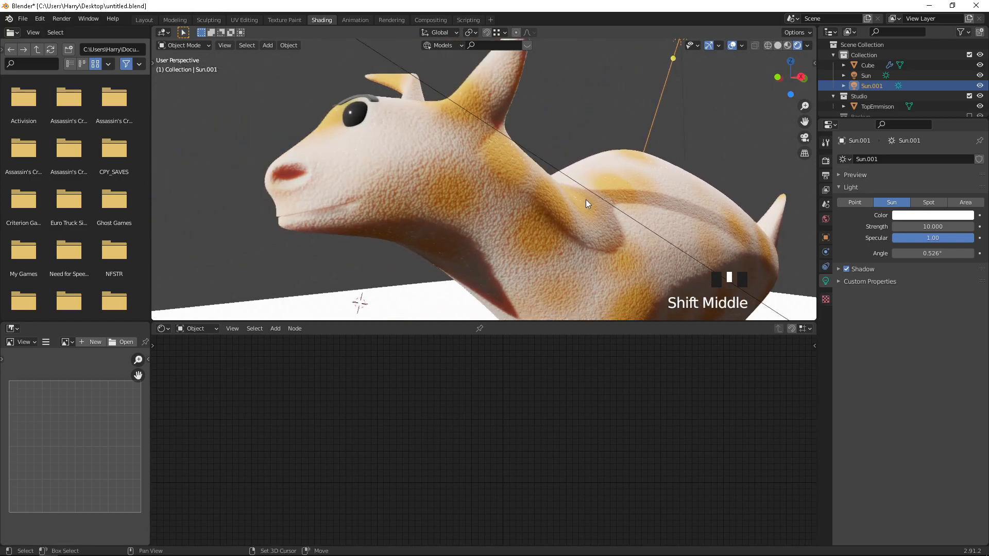
pyautogui.scroll(2, 481, 190)
pyautogui.moveTo(482, 190); pyautogui.dragTo(464, 200, button='middle')
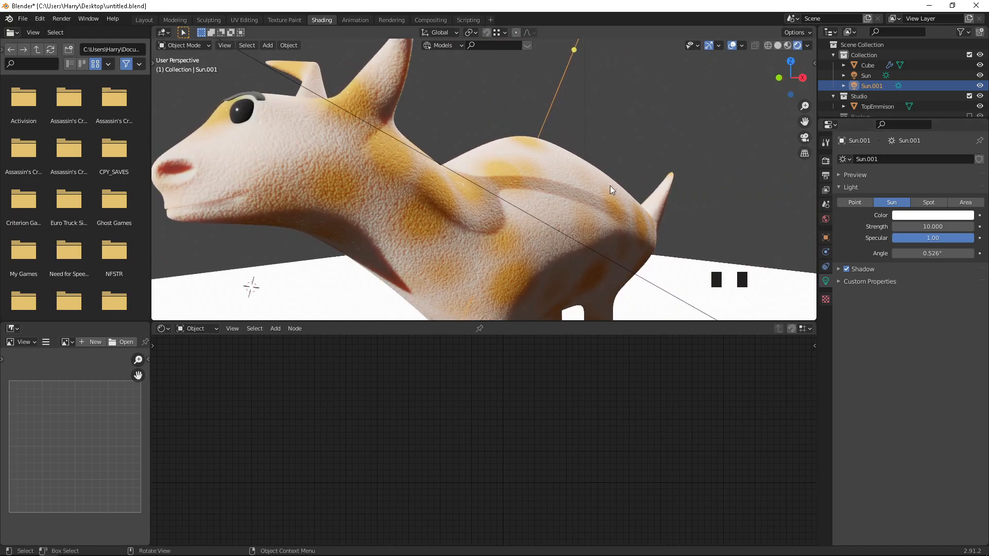
pyautogui.scroll(-6, 496, 161)
pyautogui.click(548, 147)
pyautogui.moveTo(549, 148); pyautogui.dragTo(577, 186, button='middle')
# Step: Set the strength of the Sun light in front of the creature's head to 5
pyautogui.click(405, 229)
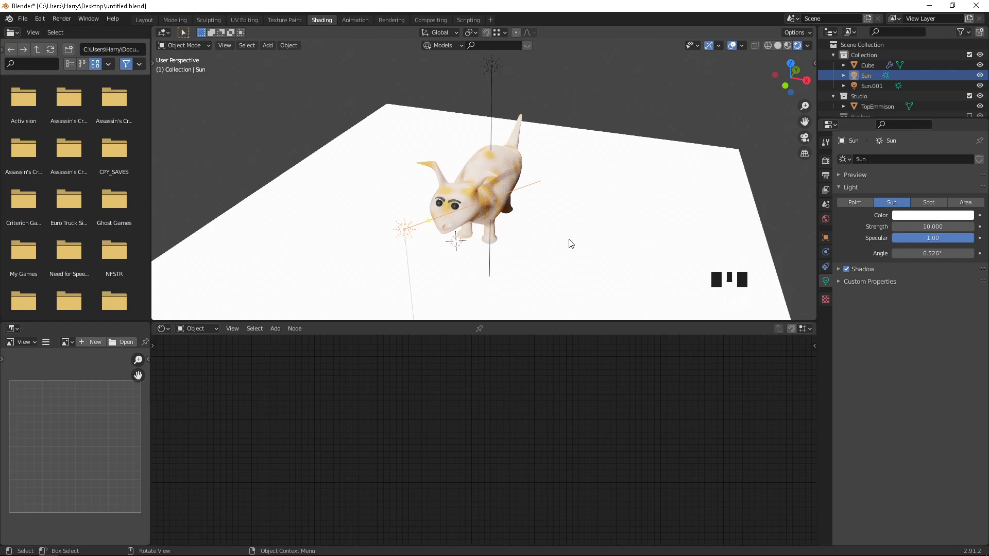
pyautogui.click(940, 226)
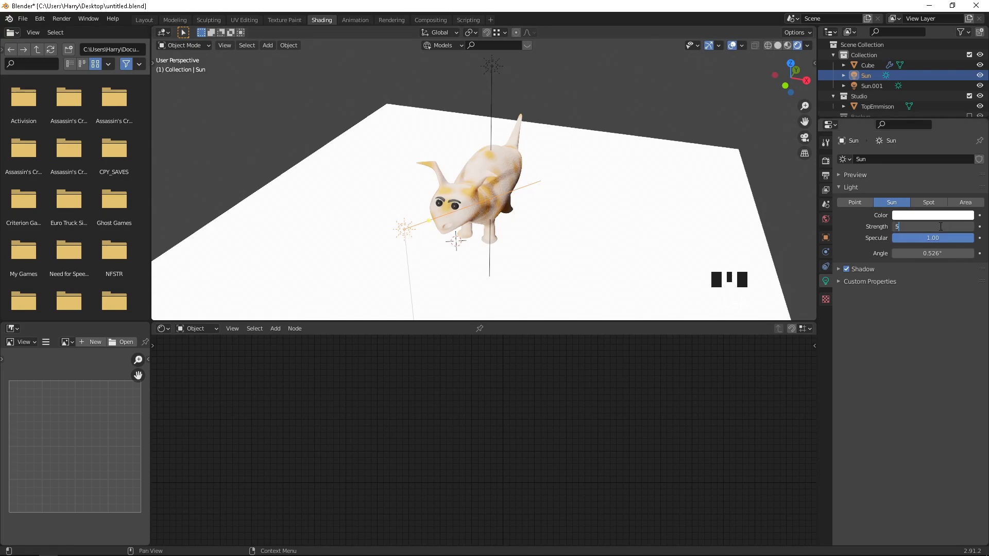
pyautogui.write('5')
pyautogui.press('Return')
pyautogui.moveTo(618, 196); pyautogui.dragTo(576, 141, button='middle')
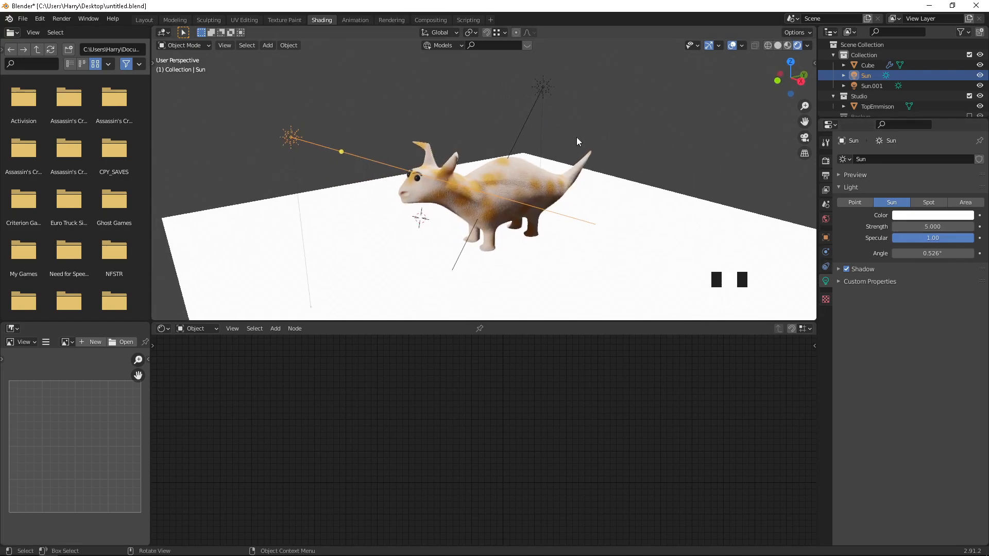
# Step: Set the strength of the duplicated Sun light behind the creature to 5 and check the skin on the head
pyautogui.click(547, 87)
pyautogui.click(932, 227)
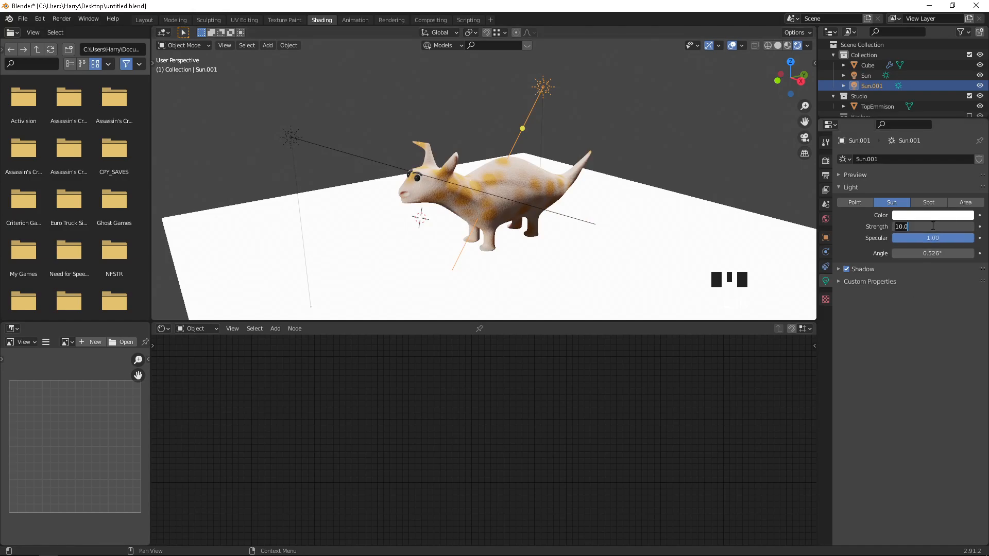
pyautogui.write('5')
pyautogui.press('Return')
pyautogui.scroll(6, 459, 175)
pyautogui.moveTo(459, 171); pyautogui.dragTo(487, 171, button='middle')
pyautogui.scroll(2, 443, 170)
pyautogui.scroll(-3, 529, 166)
pyautogui.keyDown('shift'); pyautogui.moveTo(560, 171); pyautogui.dragTo(495, 177, button='middle'); pyautogui.keyUp('shift')
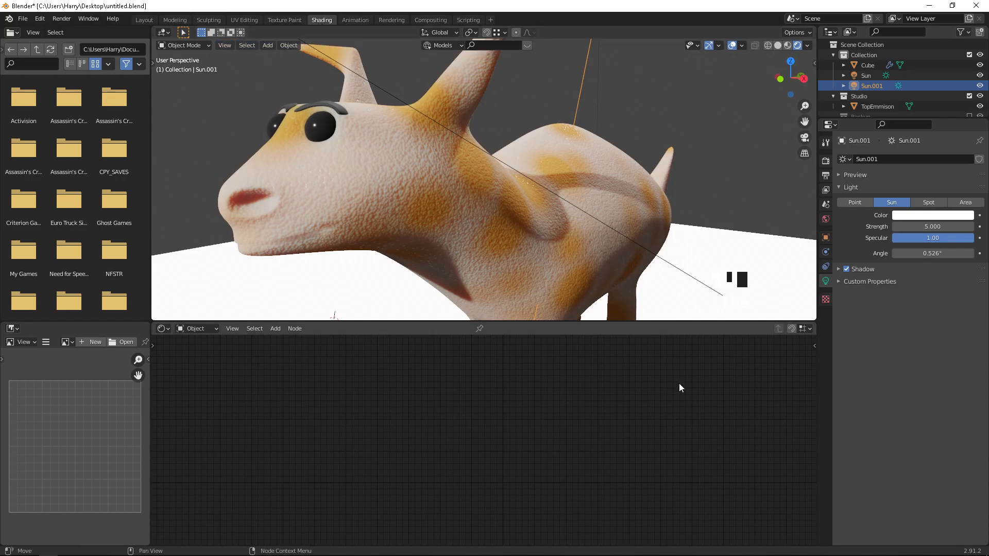
# Step: Rearrange the Body material's roughness ColorRamp so the white stop sits at 0.000 and the black stop near the upper end
pyautogui.click(417, 217)
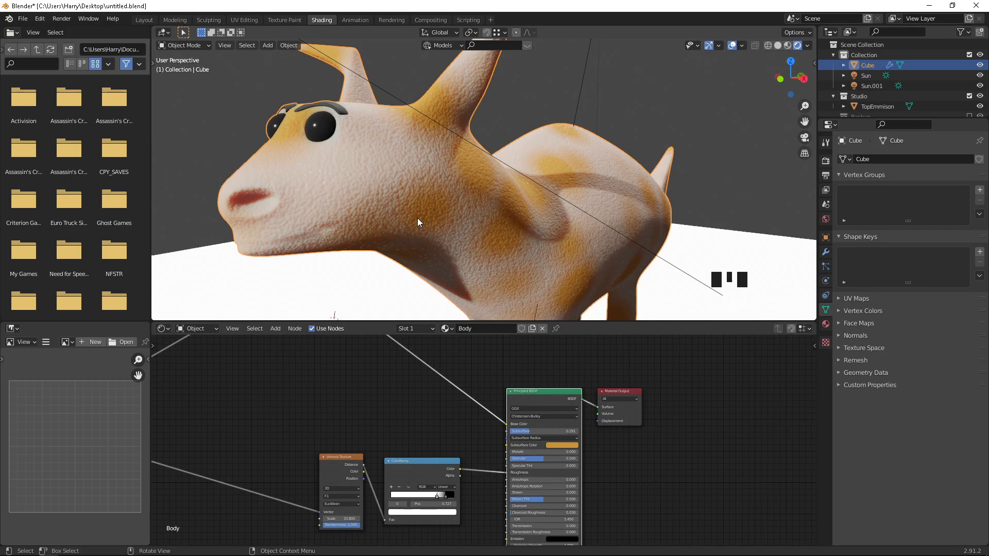
pyautogui.moveTo(443, 419); pyautogui.dragTo(439, 393, button='middle')
pyautogui.moveTo(381, 401); pyautogui.dragTo(411, 376, button='middle')
pyautogui.moveTo(470, 448)
pyautogui.mouseDown()
pyautogui.moveTo(426, 449)
pyautogui.moveTo(481, 443)
pyautogui.moveTo(416, 443)
pyautogui.mouseUp()
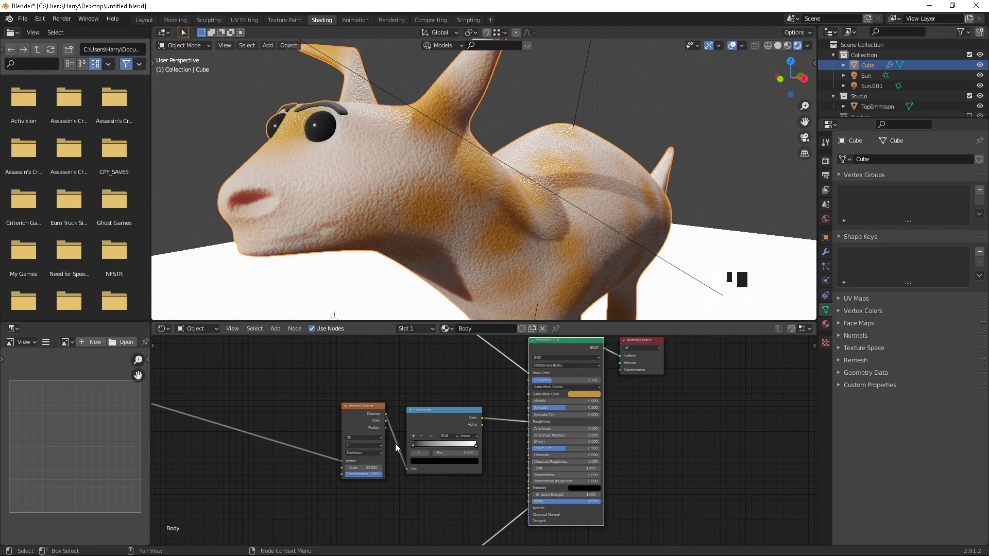
pyautogui.scroll(2, 364, 200)
pyautogui.moveTo(366, 200)
pyautogui.mouseDown(button='middle')
pyautogui.moveTo(390, 206)
pyautogui.moveTo(375, 199)
pyautogui.mouseUp(button='middle')
pyautogui.scroll(2, 376, 200)
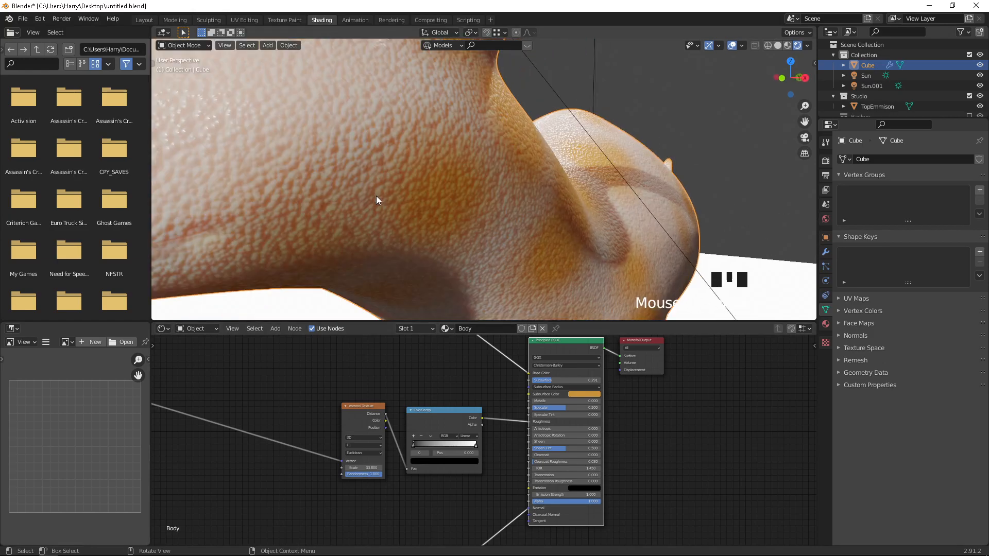
pyautogui.scroll(-4, 379, 200)
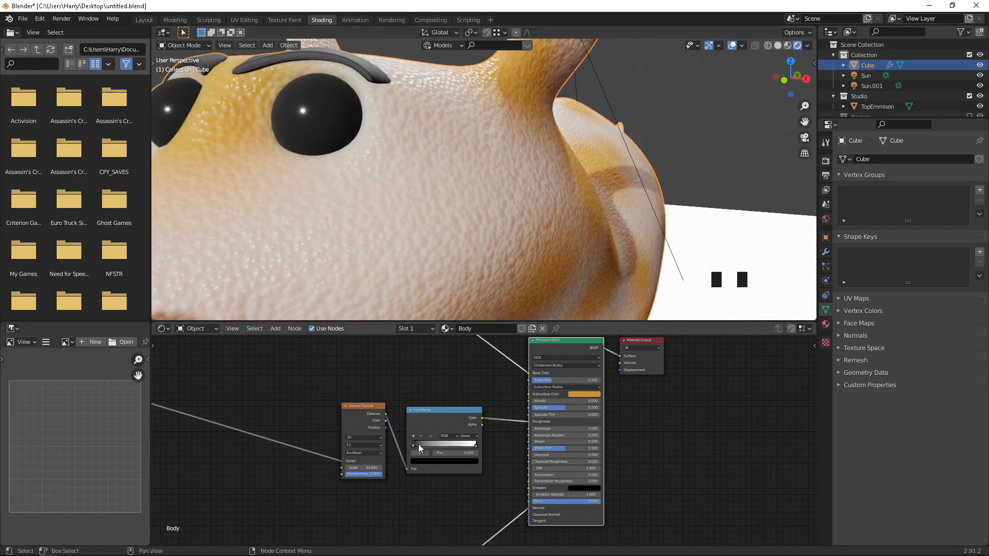
pyautogui.moveTo(413, 446); pyautogui.dragTo(433, 446)
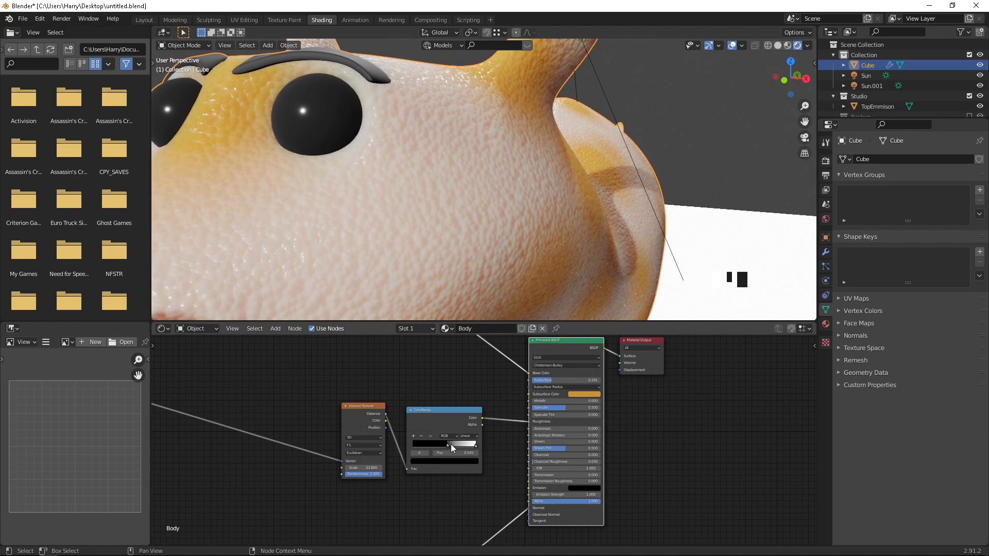
pyautogui.moveTo(475, 446); pyautogui.dragTo(432, 447)
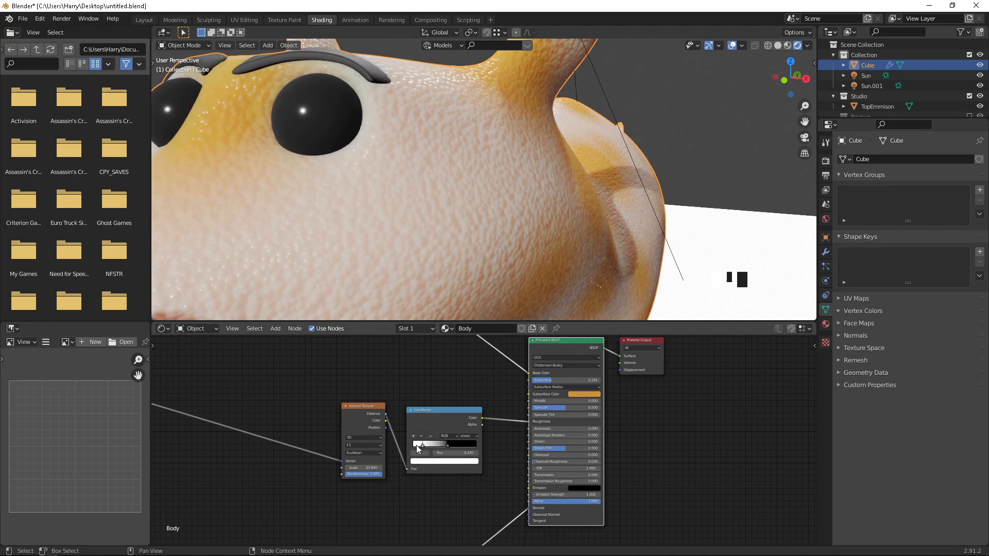
pyautogui.click(440, 445)
pyautogui.moveTo(439, 445); pyautogui.dragTo(408, 451)
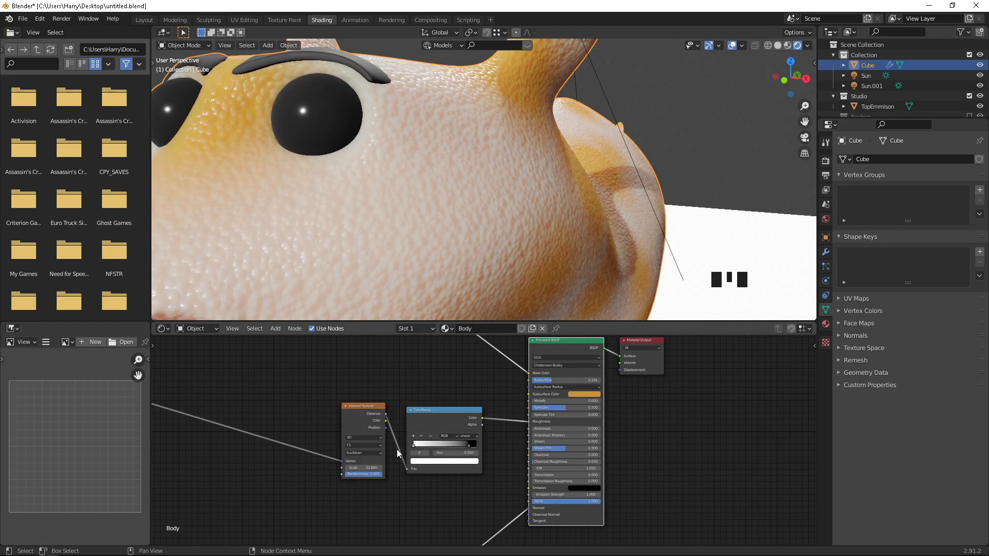
# Step: Check the glossy skin, reduce the Body material's Bump strength to nearly zero, and view the smoothed head
pyautogui.scroll(-6, 400, 223)
pyautogui.moveTo(418, 216)
pyautogui.mouseDown(button='middle')
pyautogui.moveTo(351, 200)
pyautogui.moveTo(403, 213)
pyautogui.mouseUp(button='middle')
pyautogui.scroll(1, 355, 202)
pyautogui.scroll(-3, 500, 218)
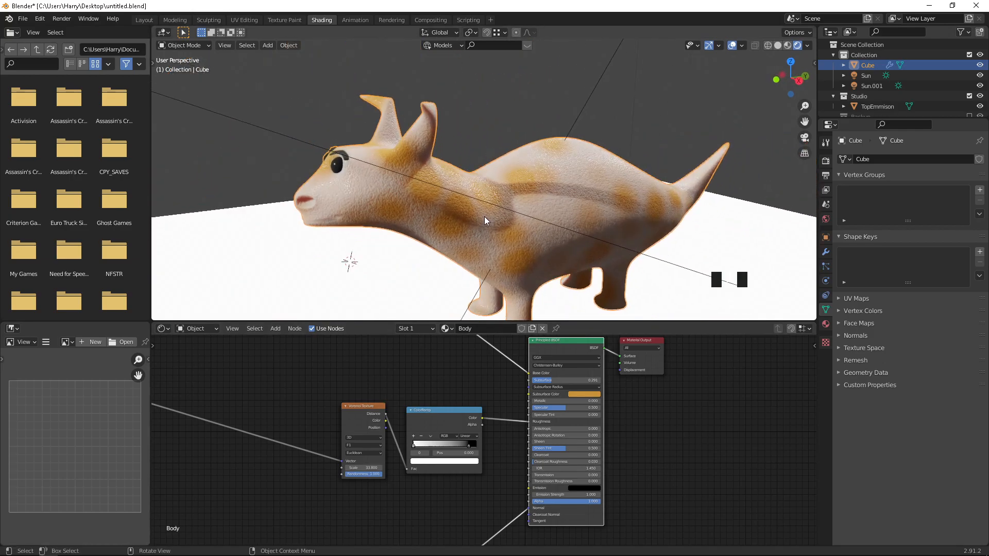
pyautogui.scroll(4, 490, 222)
pyautogui.moveTo(507, 226); pyautogui.dragTo(534, 221, button='middle')
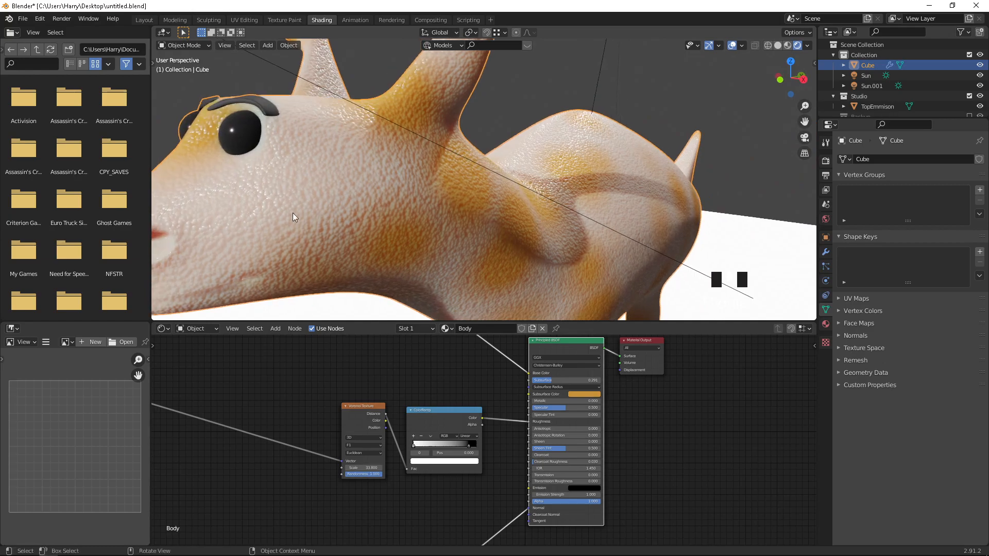
pyautogui.moveTo(443, 468); pyautogui.dragTo(427, 525, button='middle')
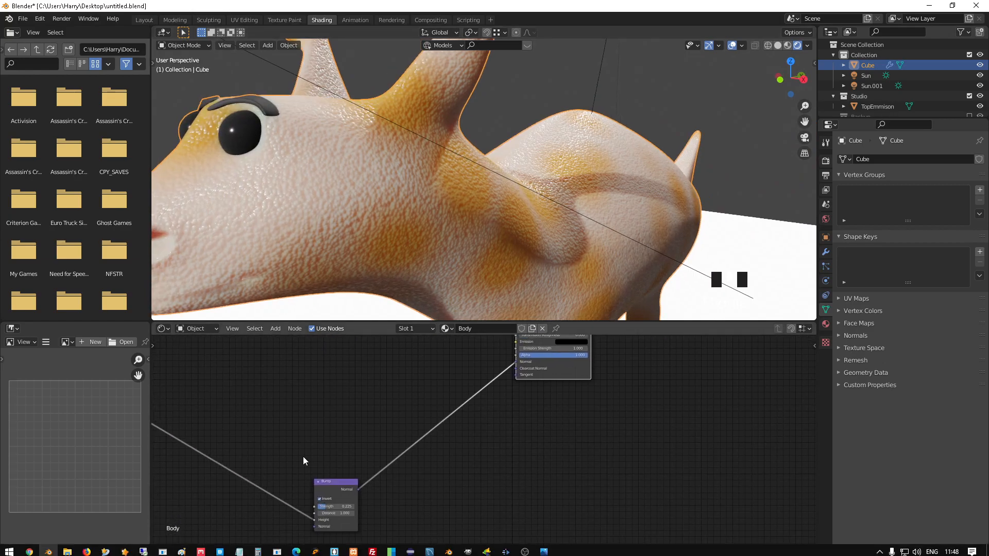
pyautogui.moveTo(336, 506); pyautogui.dragTo(319, 507)
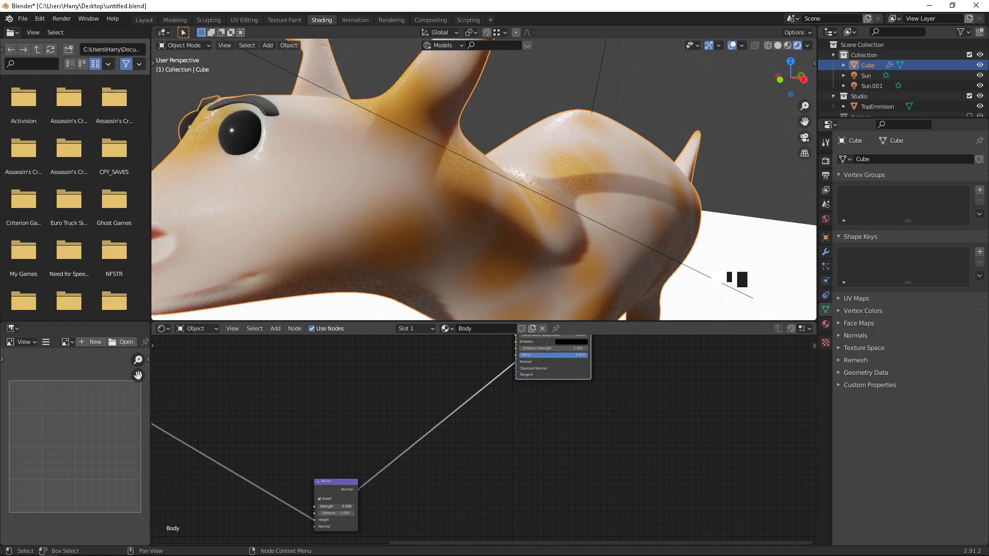
pyautogui.moveTo(270, 304); pyautogui.dragTo(307, 227, button='middle')
pyautogui.scroll(-5, 307, 227)
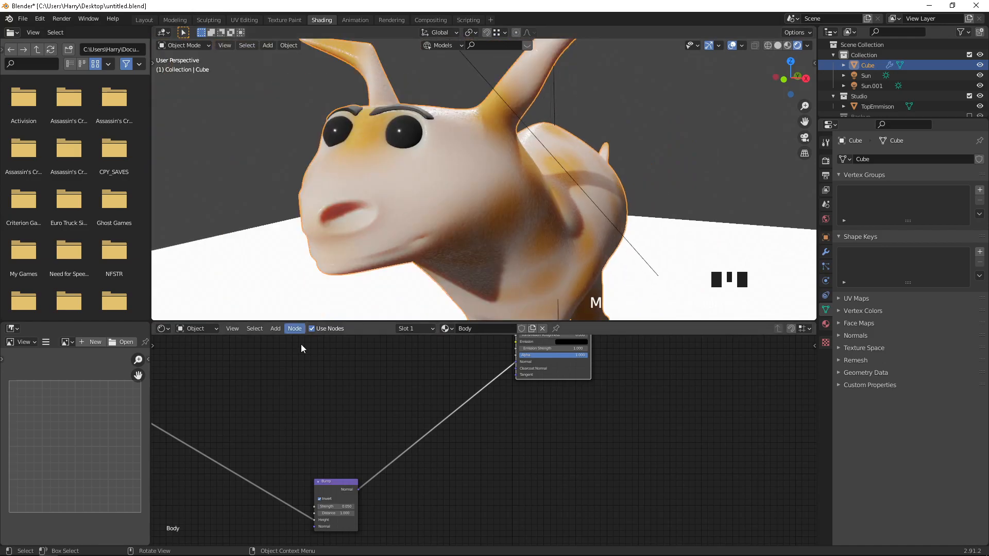
# Step: Frame the whole creature in the viewport and try to render the scene
pyautogui.moveTo(303, 462); pyautogui.dragTo(274, 454, button='middle')
pyautogui.moveTo(430, 163); pyautogui.dragTo(411, 177, button='middle')
pyautogui.scroll(-5, 441, 171)
pyautogui.scroll(2, 456, 162)
pyautogui.scroll(-3, 425, 178)
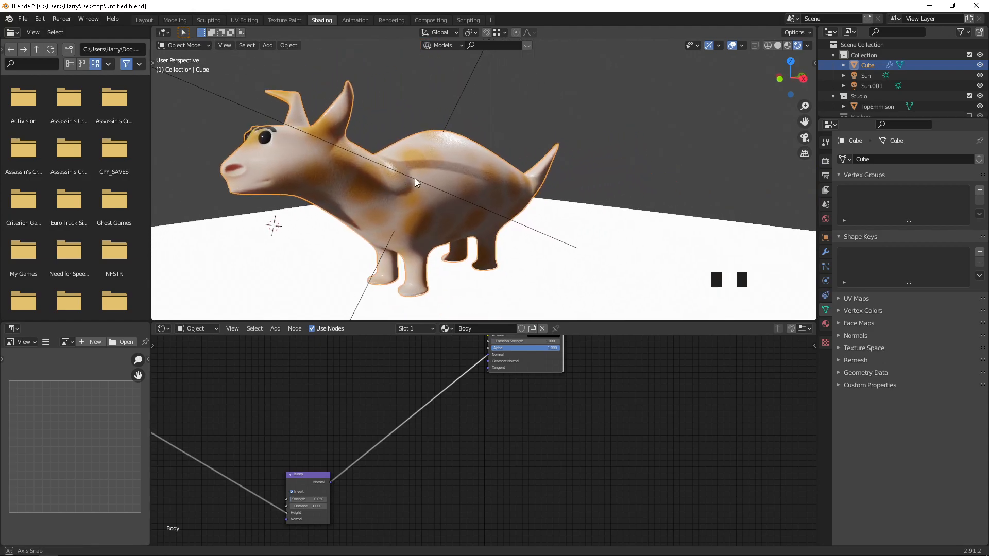
pyautogui.press('F12')
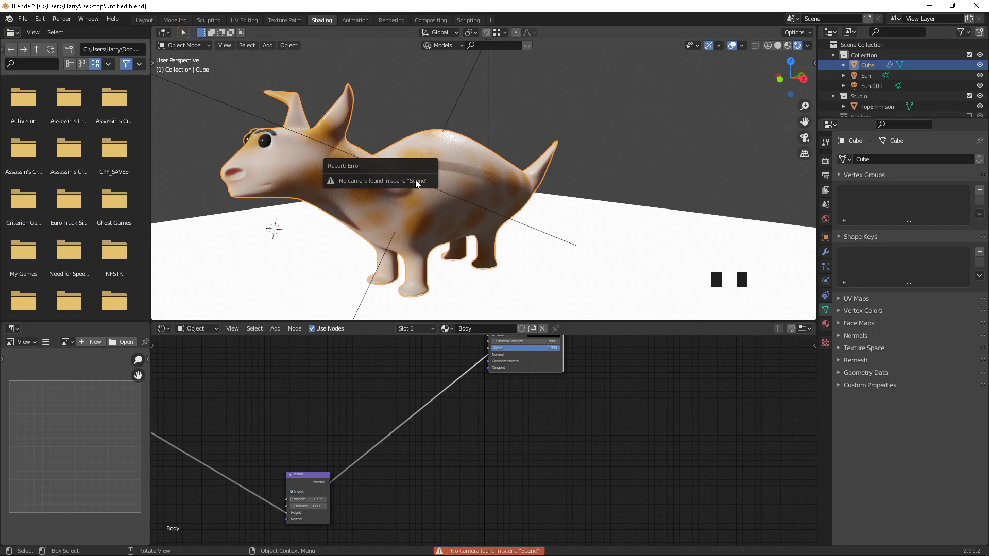
pyautogui.scroll(-2, 423, 281)
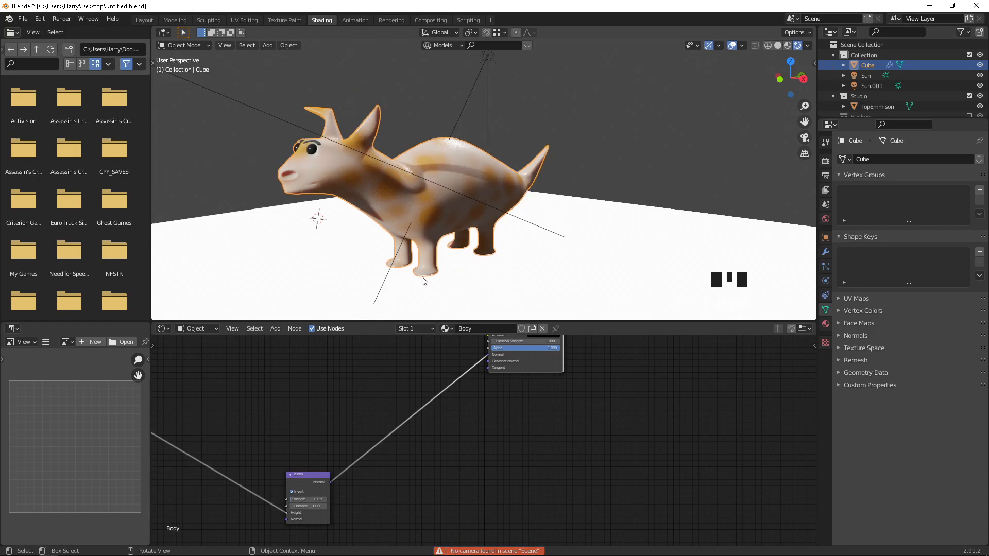
# Step: Add a camera to the scene at the 3D cursor
pyautogui.click(422, 281)
pyautogui.click(625, 129)
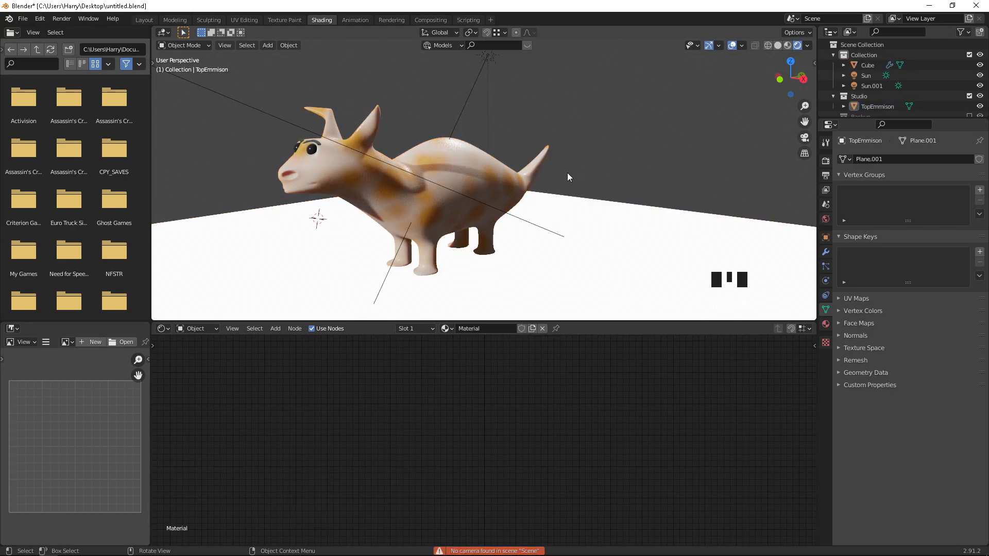
pyautogui.rightClick(576, 126)
pyautogui.hotkey('shift', 'a')
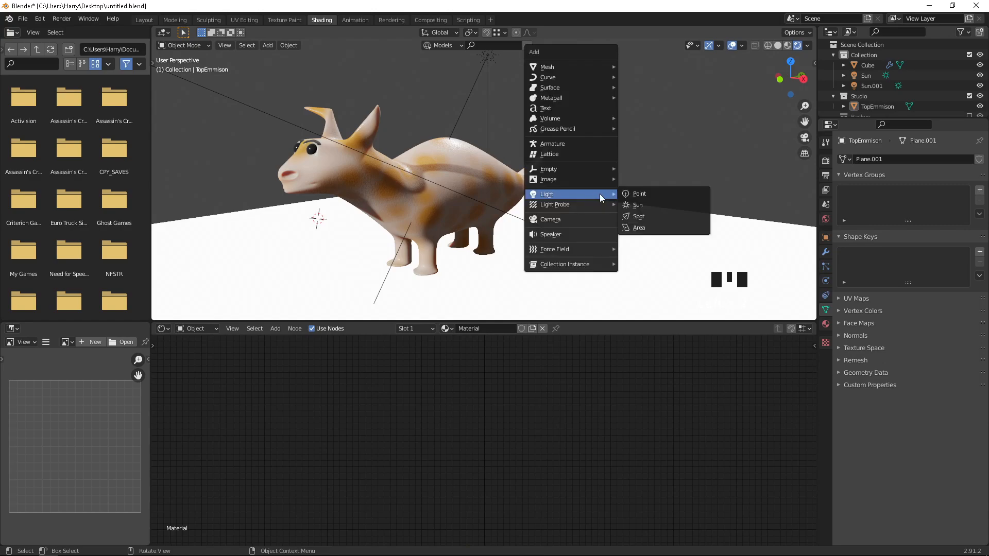
pyautogui.click(588, 218)
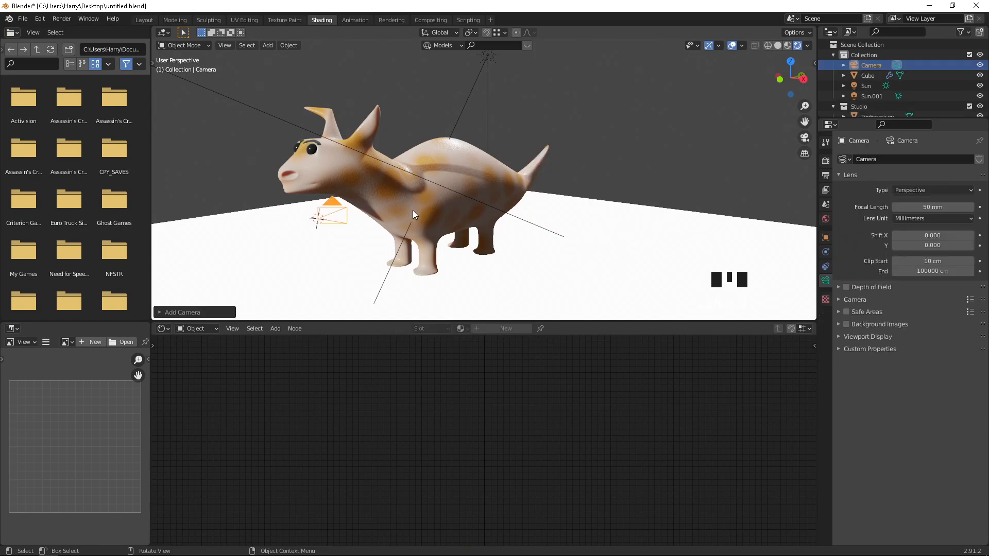
# Step: Extrude the back edge and one side edge of the emissive floor plane upward into two walls
pyautogui.moveTo(403, 206); pyautogui.dragTo(410, 229, button='middle')
pyautogui.click(410, 230)
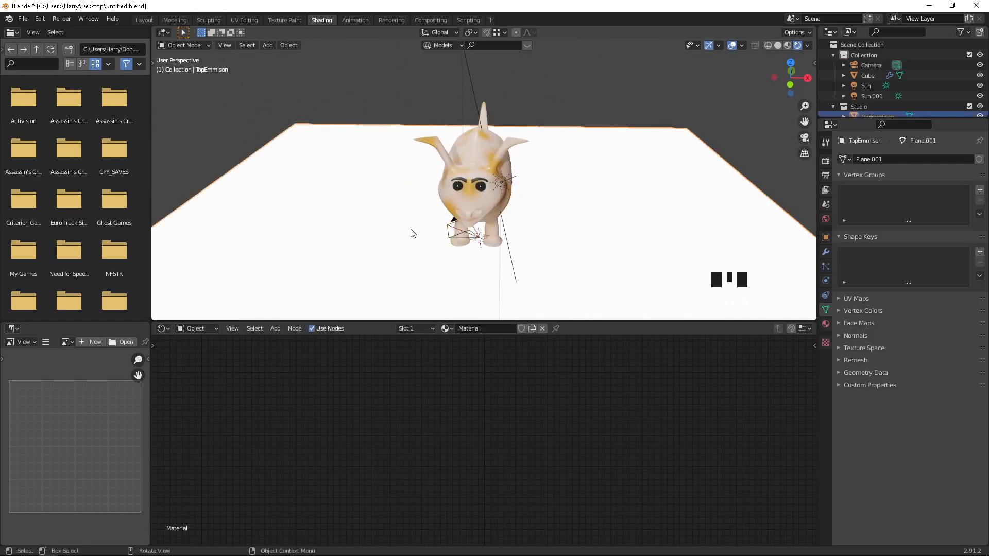
pyautogui.press('Tab')
pyautogui.click(331, 150)
pyautogui.press('2')
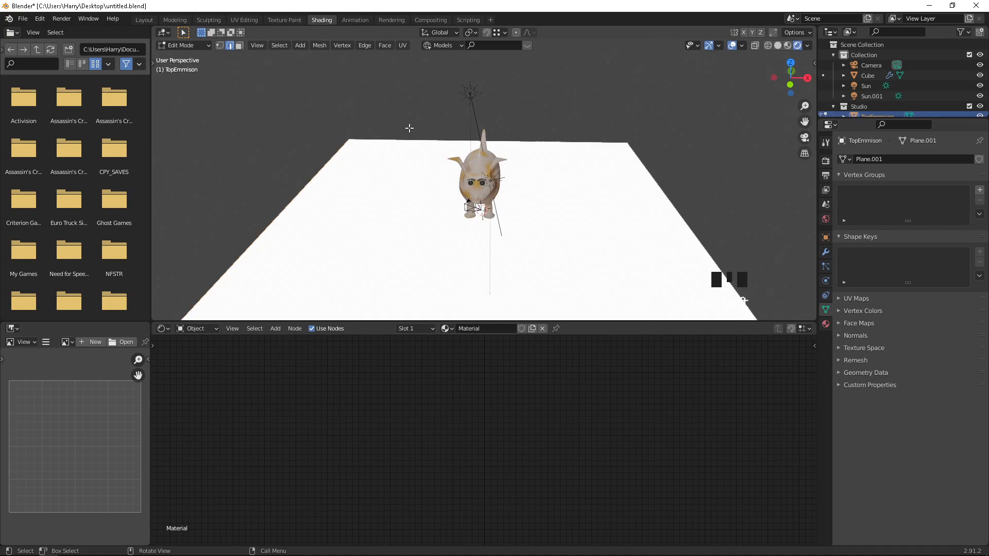
pyautogui.press('e')
pyautogui.click(411, 288)
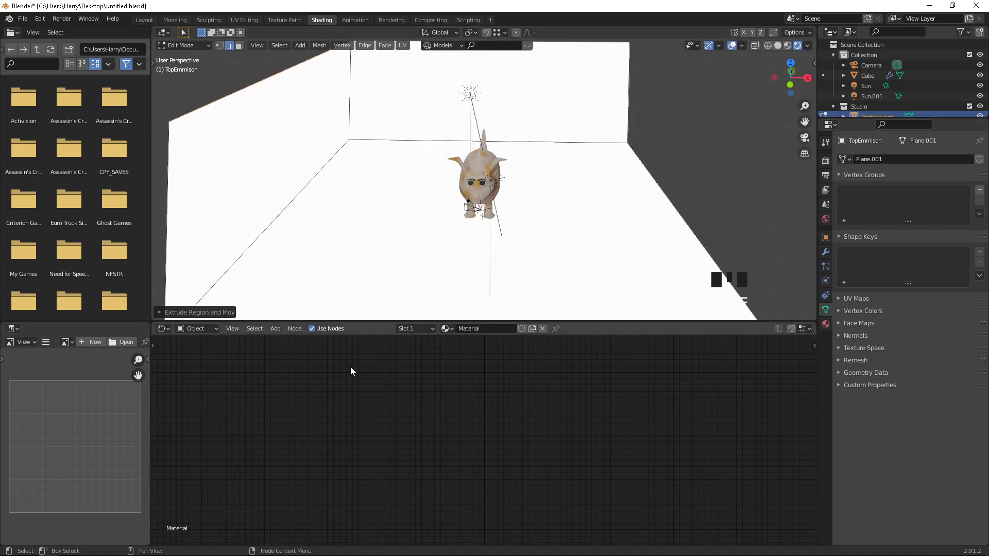
# Step: Bevel the edges where the floor meets the two walls into a curved transition and check the backdrop in Object Mode
pyautogui.click(329, 168)
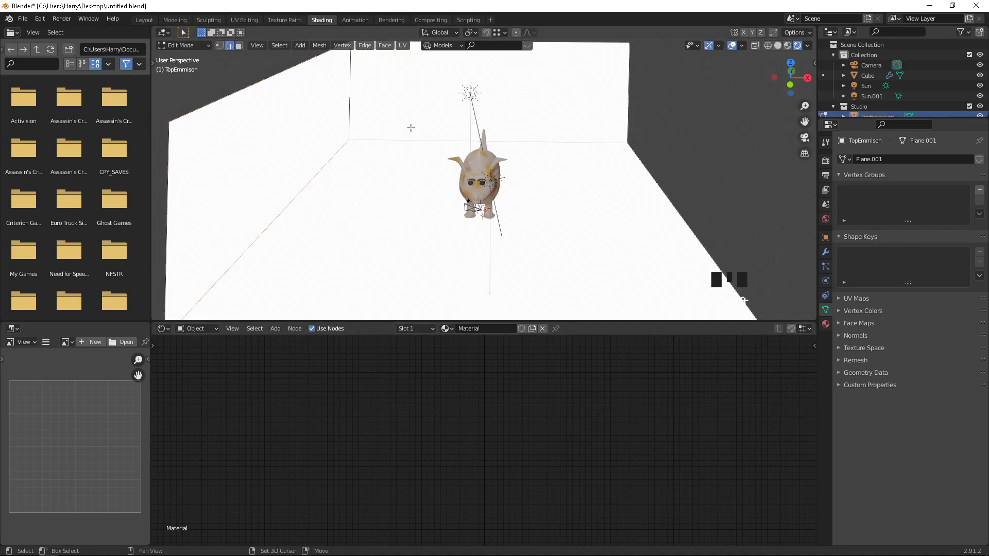
pyautogui.hotkey('ctrl', 'b')
pyautogui.scroll(3, 654, 204)
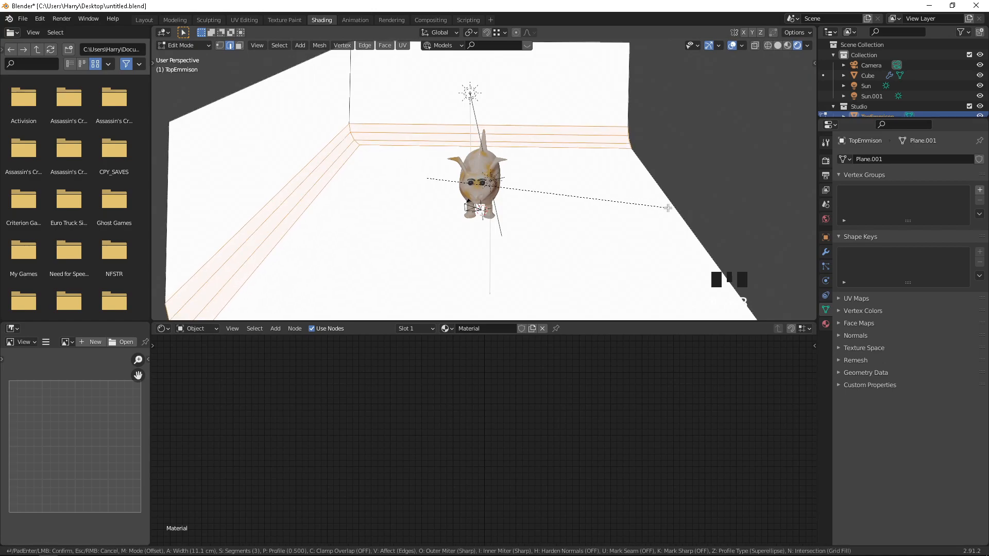
pyautogui.click(676, 212)
pyautogui.press('`')
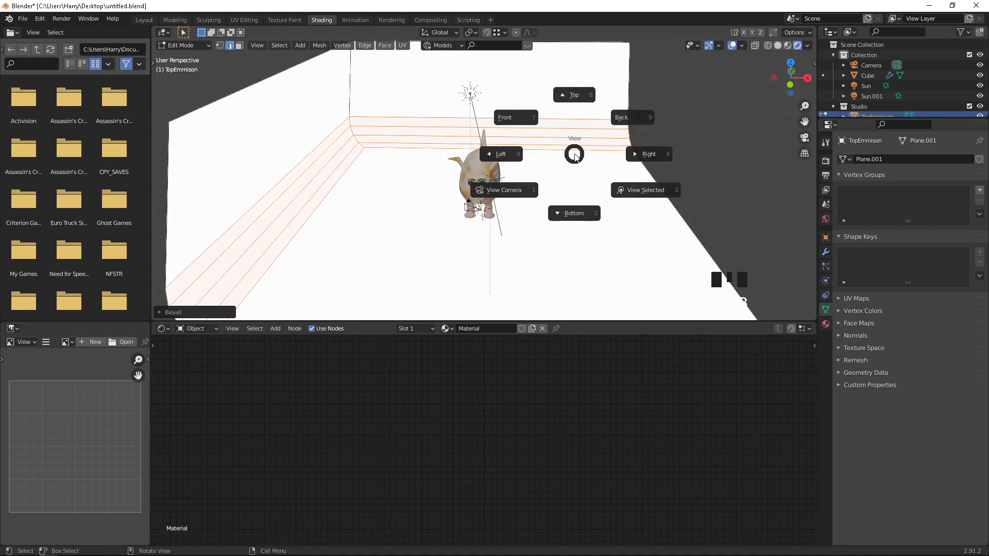
pyautogui.press('Tab')
pyautogui.rightClick(577, 155)
pyautogui.click(575, 155)
pyautogui.moveTo(574, 165); pyautogui.dragTo(592, 217, button='middle')
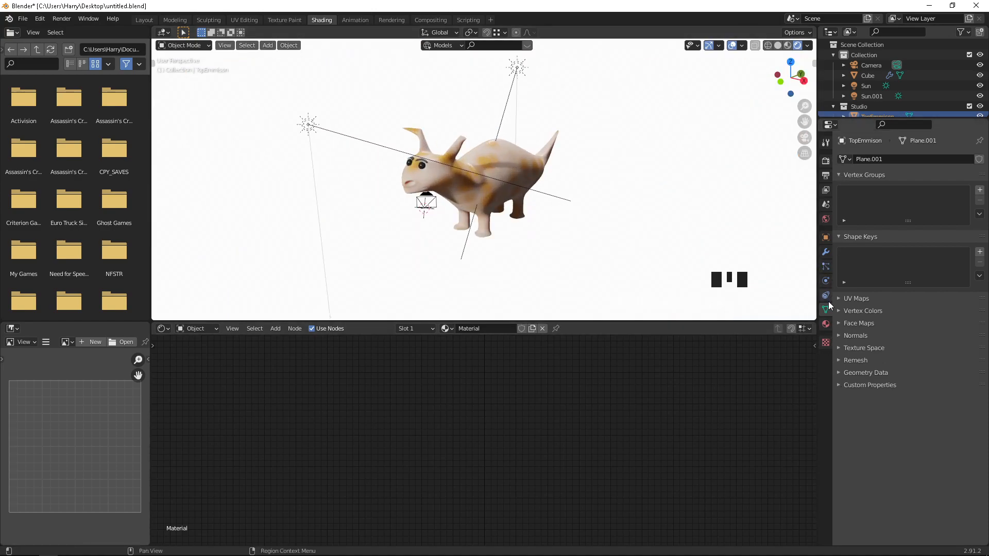
# Step: Darken the backdrop material's emission color to a mid grey with a value of 0.500
pyautogui.click(826, 325)
pyautogui.click(909, 284)
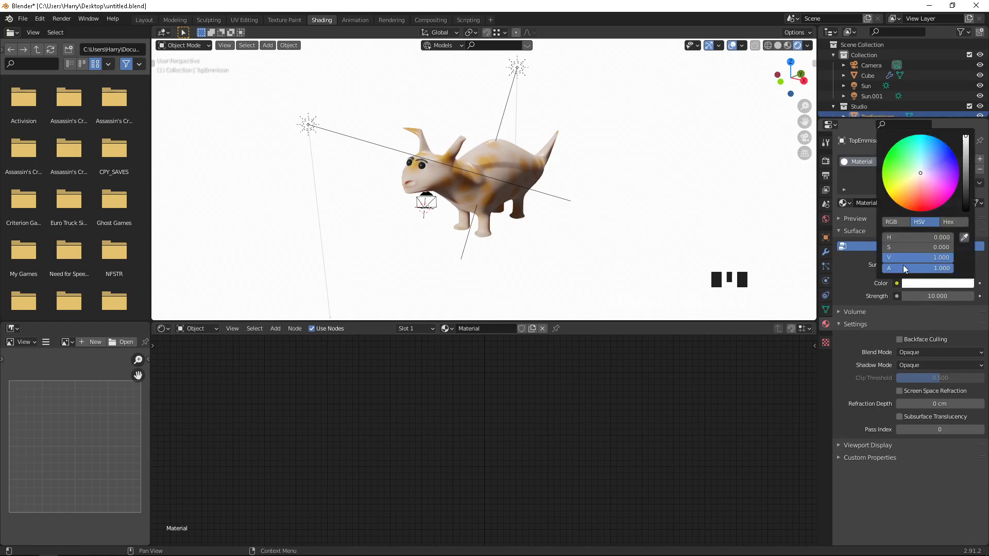
pyautogui.moveTo(966, 162); pyautogui.dragTo(966, 173)
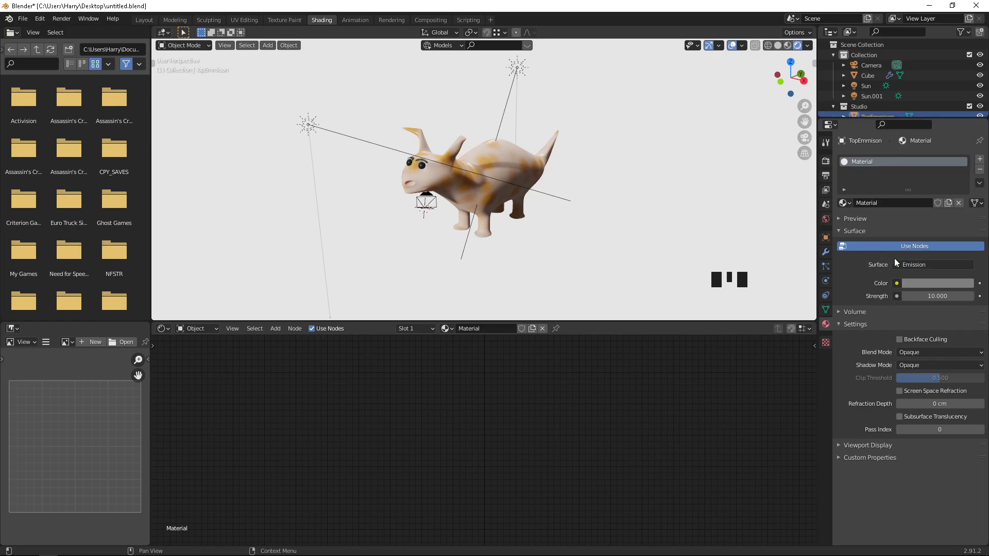
# Step: Change the backdrop material's surface shader to Principled Hair BSDF and set its color to white
pyautogui.click(914, 264)
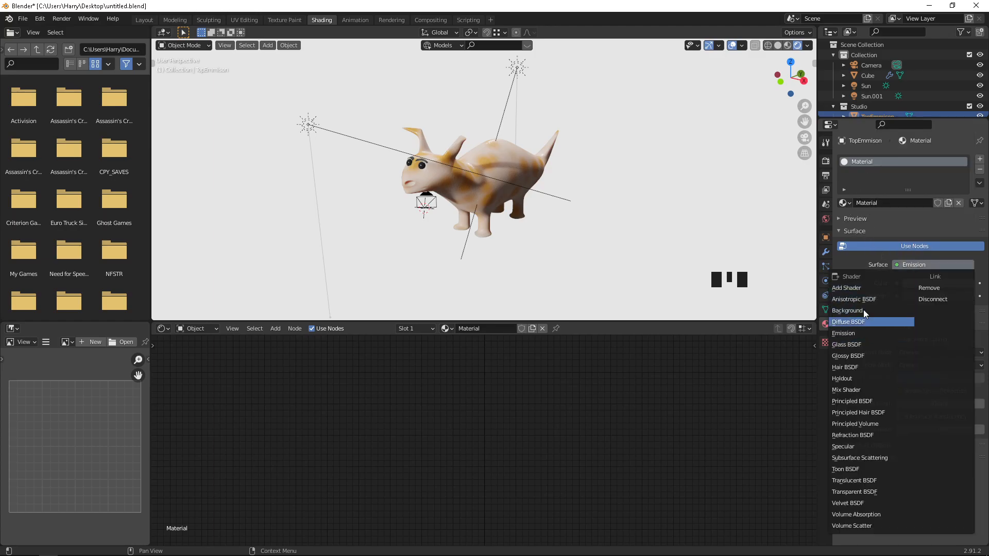
pyautogui.click(880, 412)
pyautogui.moveTo(489, 224)
pyautogui.mouseDown(button='middle')
pyautogui.moveTo(473, 210)
pyautogui.moveTo(496, 222)
pyautogui.mouseUp(button='middle')
pyautogui.click(947, 298)
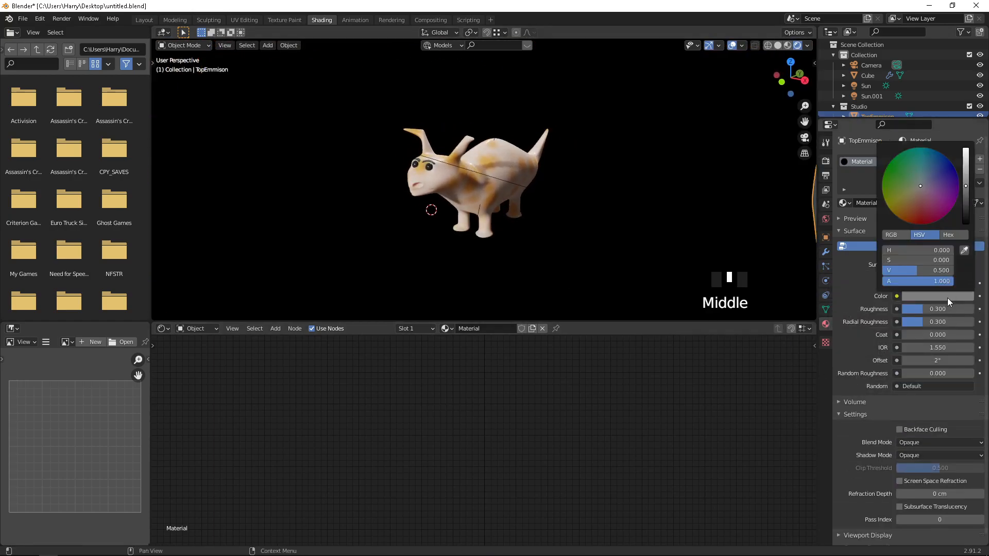
pyautogui.click(861, 281)
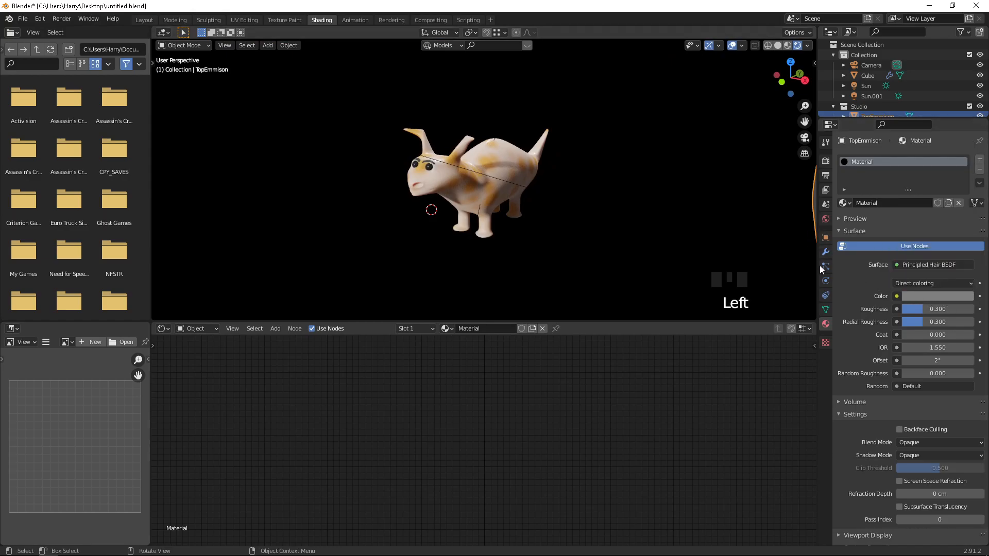
pyautogui.scroll(-4, 581, 248)
pyautogui.click(579, 248)
pyautogui.click(937, 296)
pyautogui.click(965, 151)
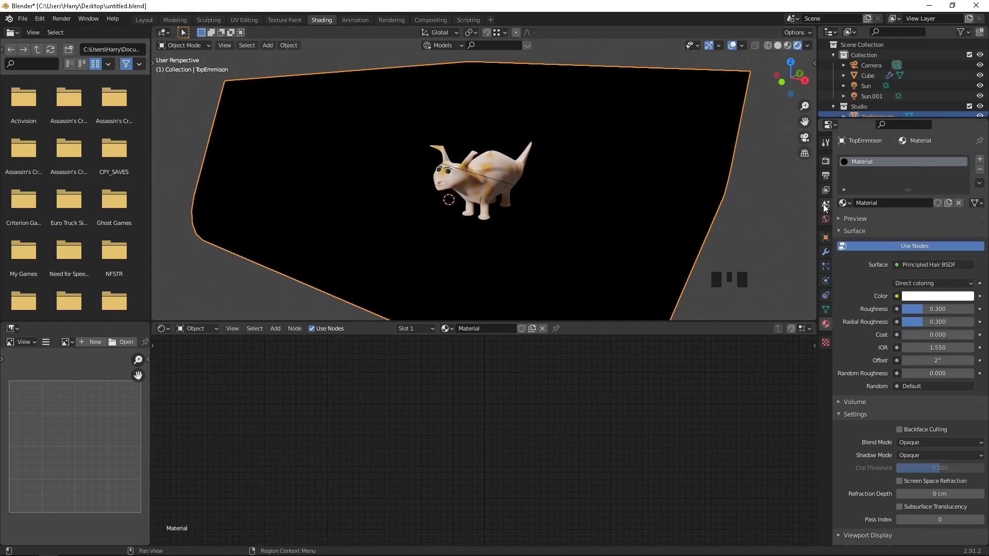
# Step: Replace the backdrop's material with a new Principled BSDF material and darken its base color to light grey
pyautogui.click(825, 309)
pyautogui.click(826, 324)
pyautogui.click(979, 170)
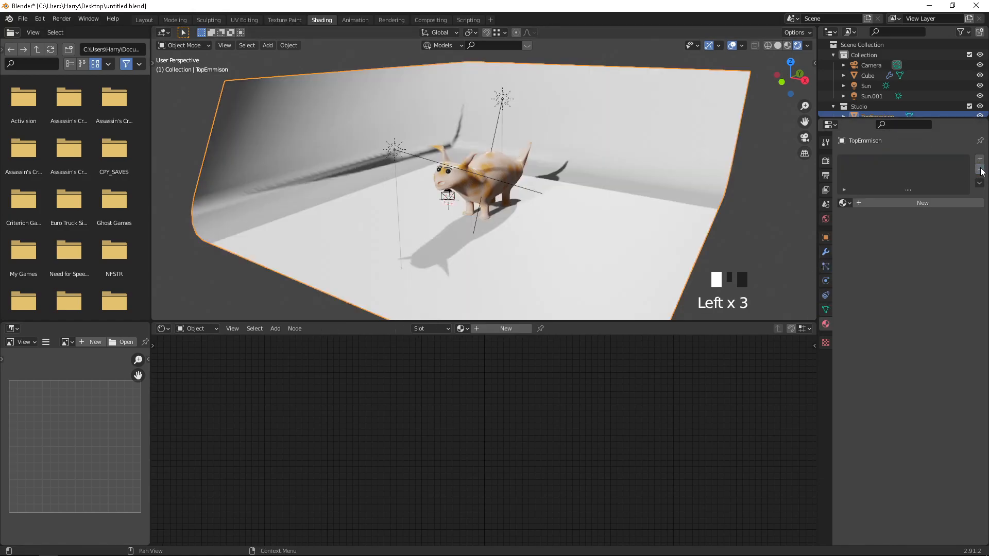
pyautogui.click(944, 204)
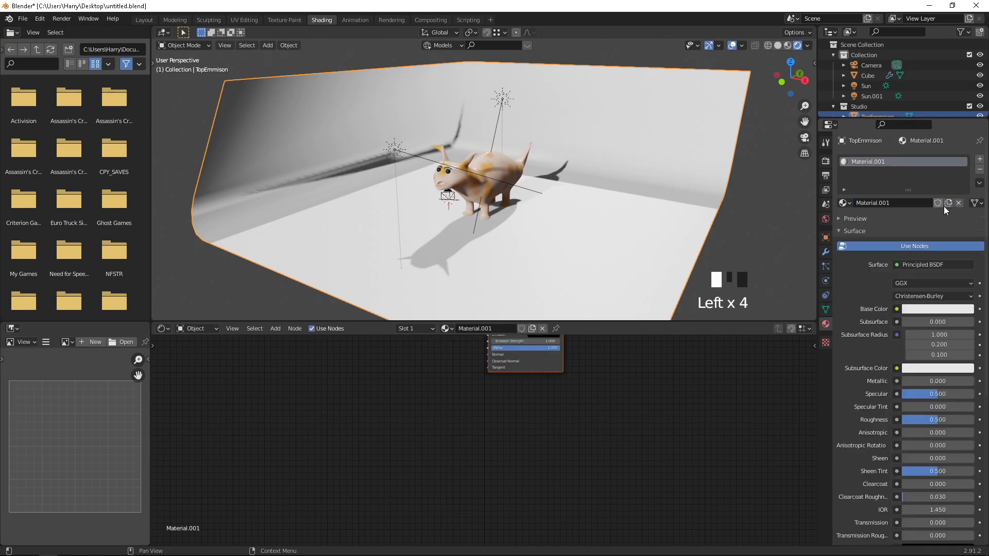
pyautogui.click(919, 308)
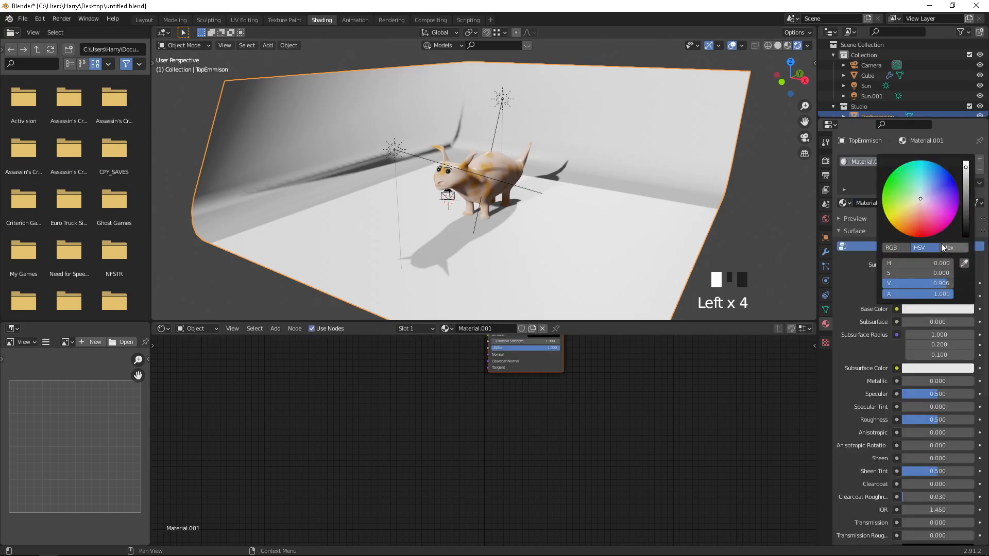
pyautogui.click(966, 198)
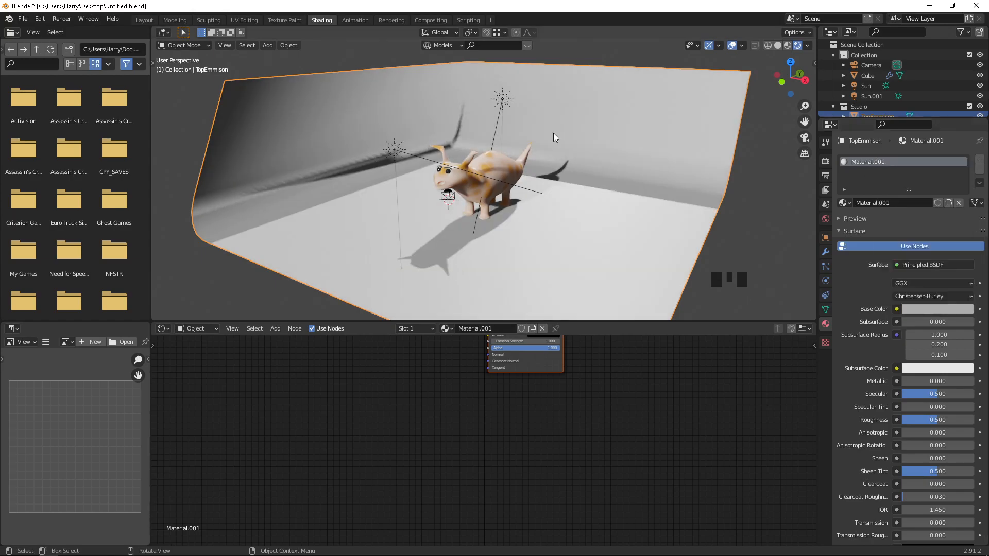
# Step: Select the entire backdrop mesh and unwrap its UVs
pyautogui.press('Tab')
pyautogui.press('a')
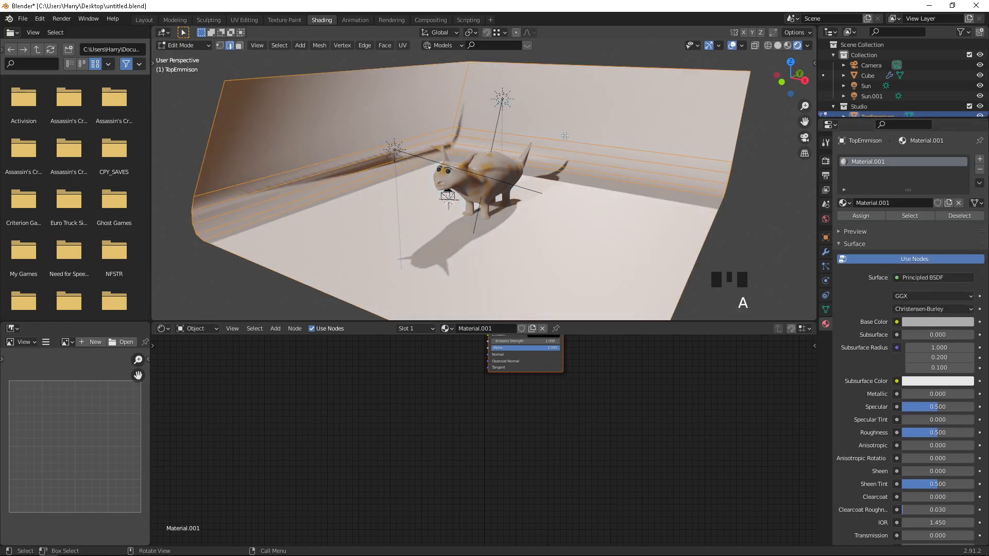
pyautogui.press('u')
pyautogui.click(564, 134)
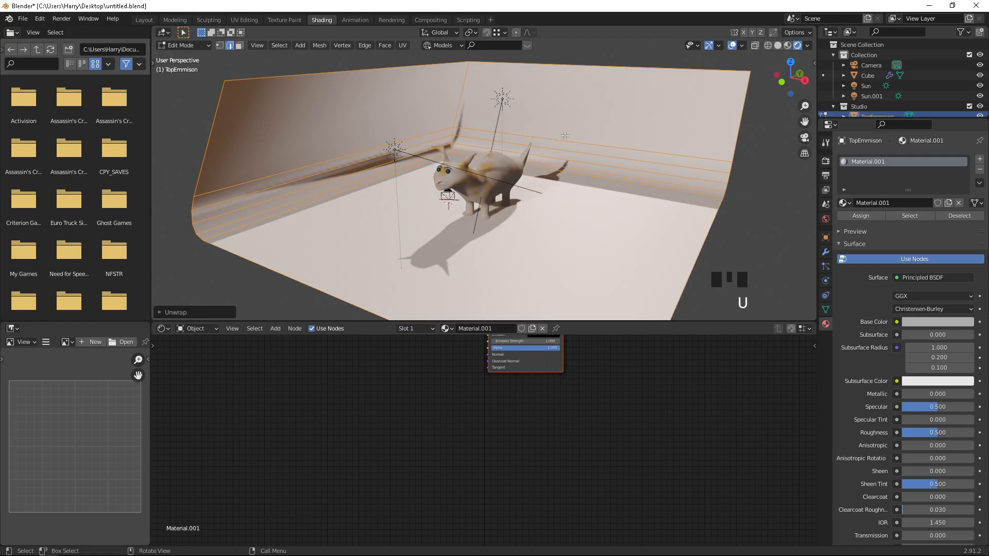
# Step: Recalculate the backdrop's normals with Inside turned off and check its shading from several angles
pyautogui.press('ctrl')
pyautogui.hotkey('ctrl', 'shift', 'n')
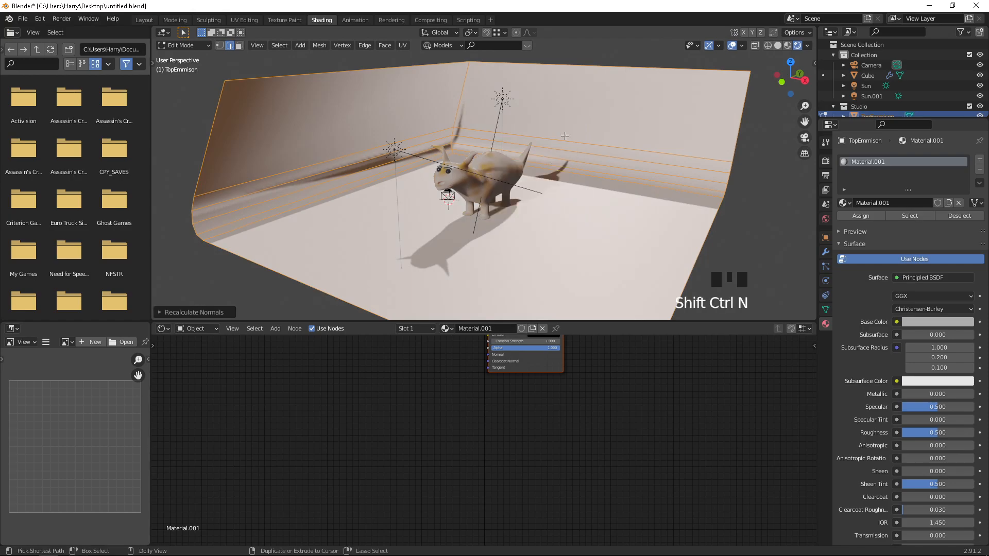
pyautogui.click(180, 312)
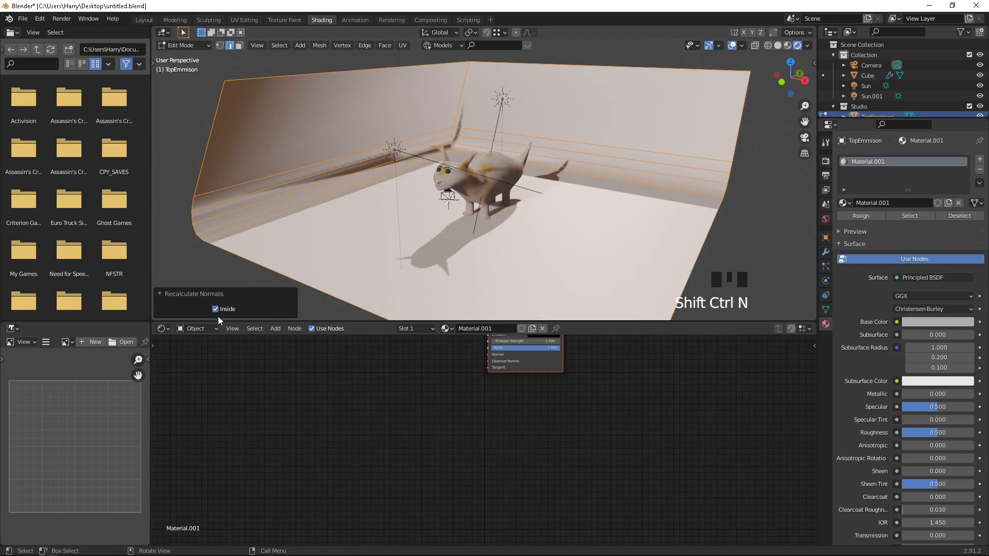
pyautogui.click(215, 310)
pyautogui.press('Tab')
pyautogui.moveTo(490, 167); pyautogui.dragTo(575, 131, button='middle')
pyautogui.scroll(-2, 576, 131)
pyautogui.moveTo(514, 155); pyautogui.dragTo(517, 117, button='middle')
pyautogui.click(592, 126)
pyautogui.moveTo(591, 126); pyautogui.dragTo(472, 180, button='middle')
pyautogui.scroll(2, 472, 213)
# Step: Repeat the recalculation of the backdrop's normals with Inside turned off and inspect the backdrop from a low front angle
pyautogui.press('Tab')
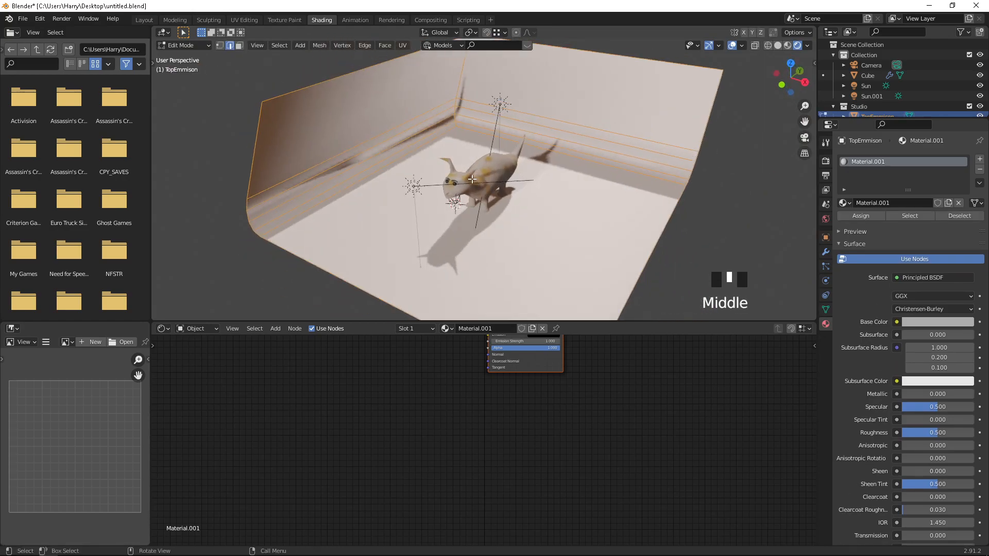
pyautogui.hotkey('shift', 'ctrl', 'n')
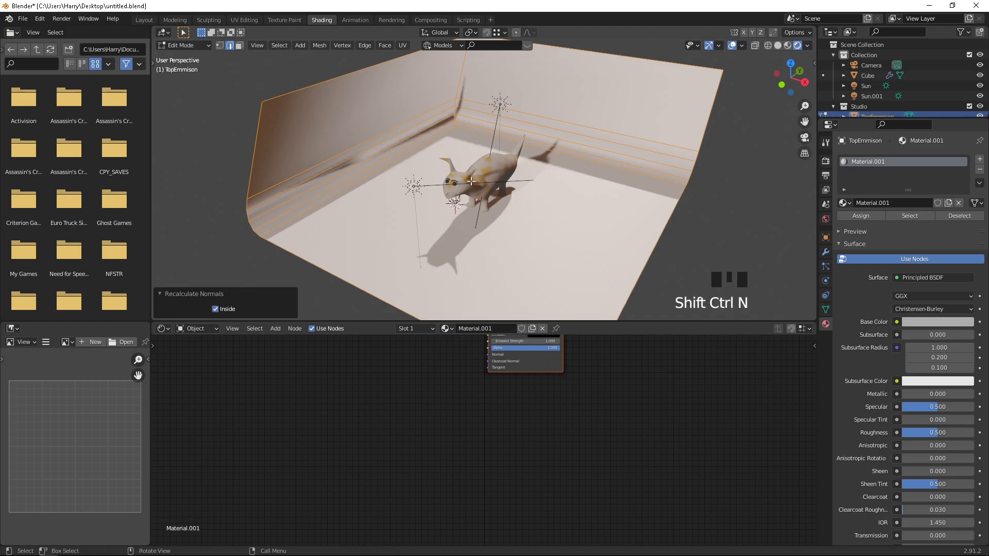
pyautogui.click(215, 309)
pyautogui.scroll(1, 453, 175)
pyautogui.moveTo(453, 175); pyautogui.dragTo(426, 215, button='middle')
pyautogui.press('Tab')
pyautogui.moveTo(438, 181); pyautogui.dragTo(430, 220, button='middle')
pyautogui.press('Tab')
pyautogui.scroll(-5, 477, 162)
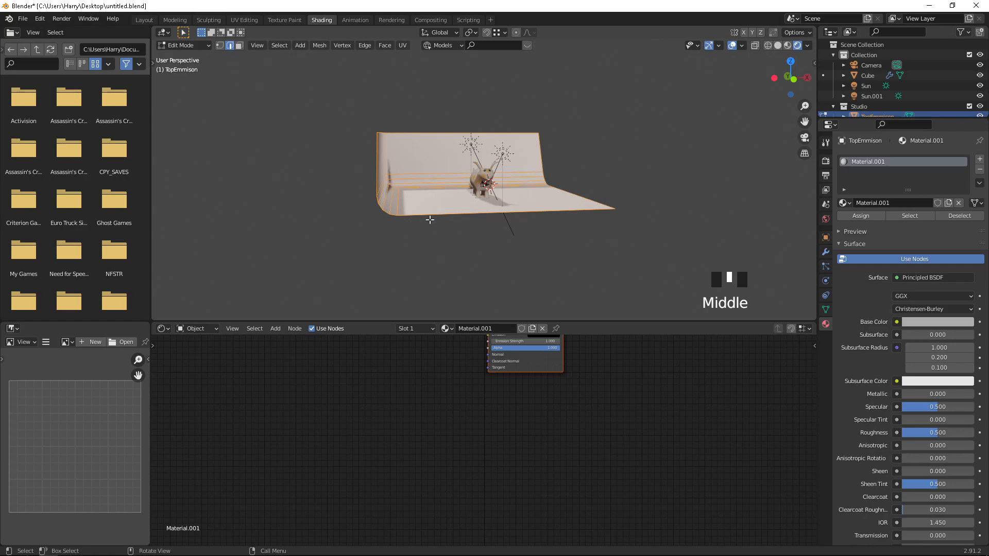
# Step: Delete all of the backdrop's geometry and the emptied TopEmmison object
pyautogui.press('x')
pyautogui.press('Delete')
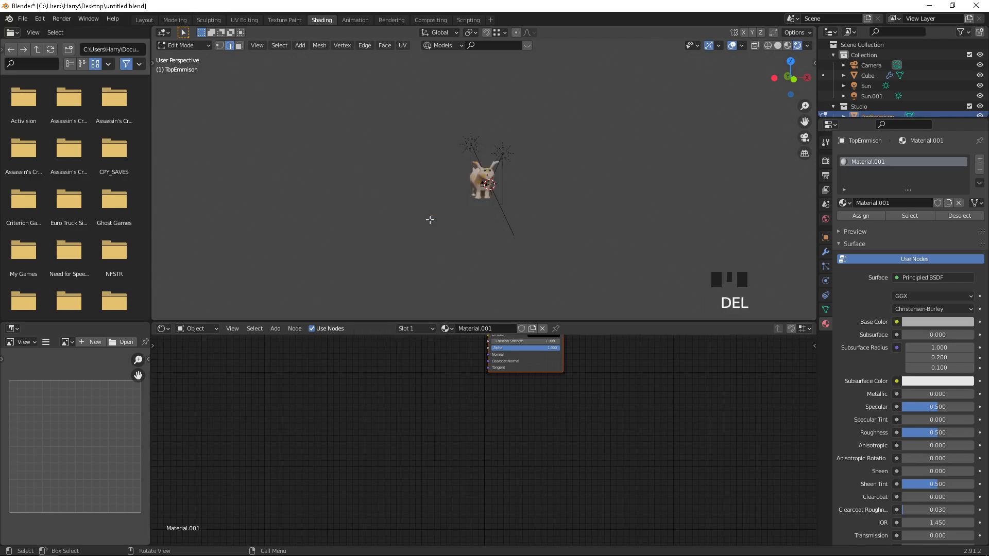
pyautogui.press('Tab')
pyautogui.press('Delete')
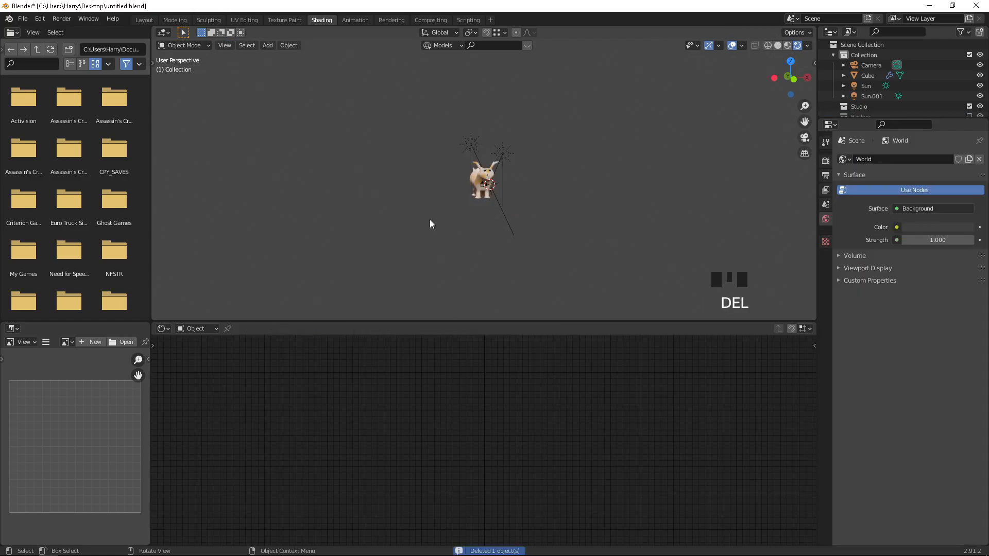
# Step: Add a plane at the world origin beneath the creature and scale it up about 13.6 times as a studio floor
pyautogui.moveTo(448, 212); pyautogui.dragTo(494, 263, button='middle')
pyautogui.press('shift')
pyautogui.hotkey('shift', 'c')
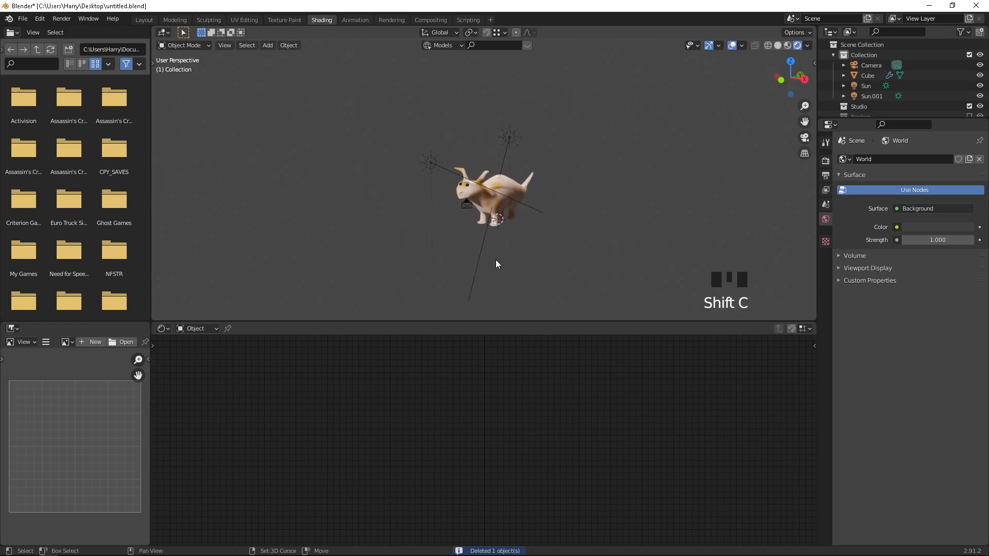
pyautogui.hotkey('shift', 'a')
pyautogui.moveTo(518, 118)
pyautogui.click(585, 119)
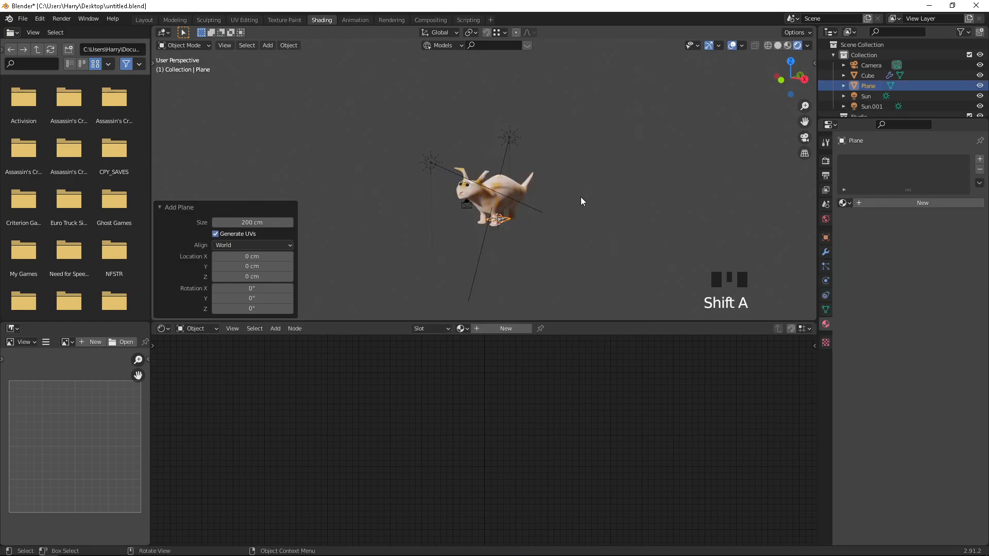
pyautogui.press('s')
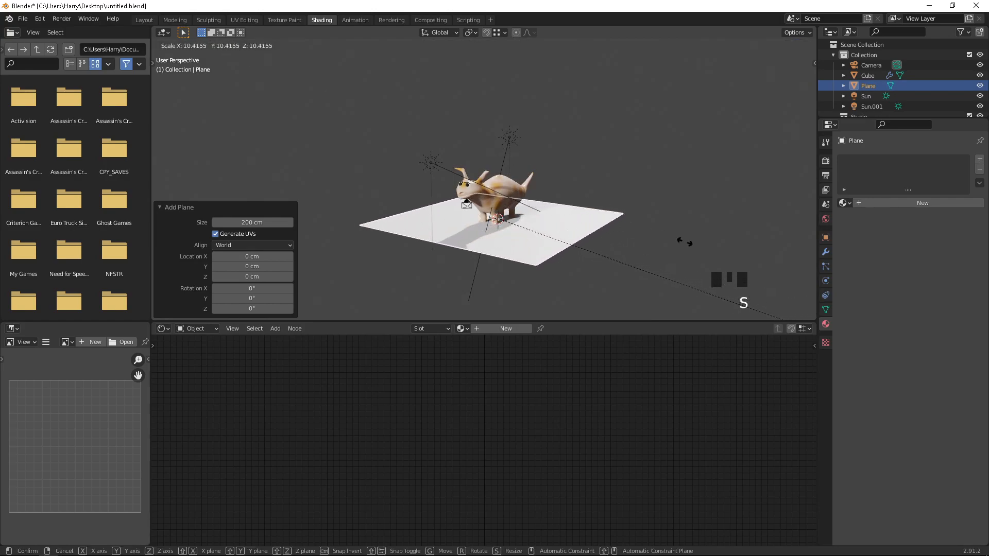
pyautogui.click(272, 50)
# Step: Extrude the floor plane's back edge and the adjoining side edge upward along Z to form two backdrop walls
pyautogui.moveTo(371, 170); pyautogui.dragTo(407, 172, button='middle')
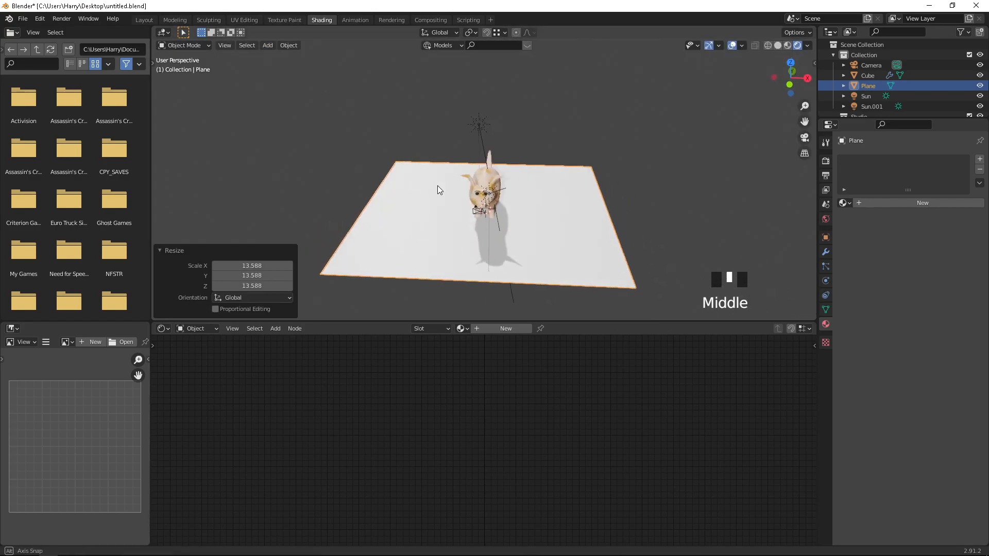
pyautogui.scroll(2, 412, 173)
pyautogui.press('Tab')
pyautogui.click(412, 174)
pyautogui.keyDown('shift'); pyautogui.click(382, 184); pyautogui.keyUp('shift')
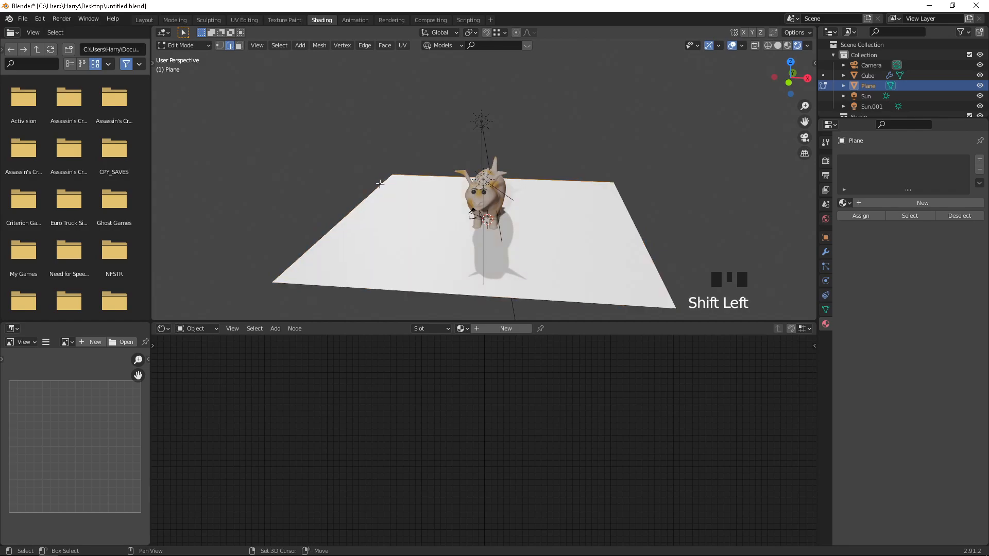
pyautogui.press('e')
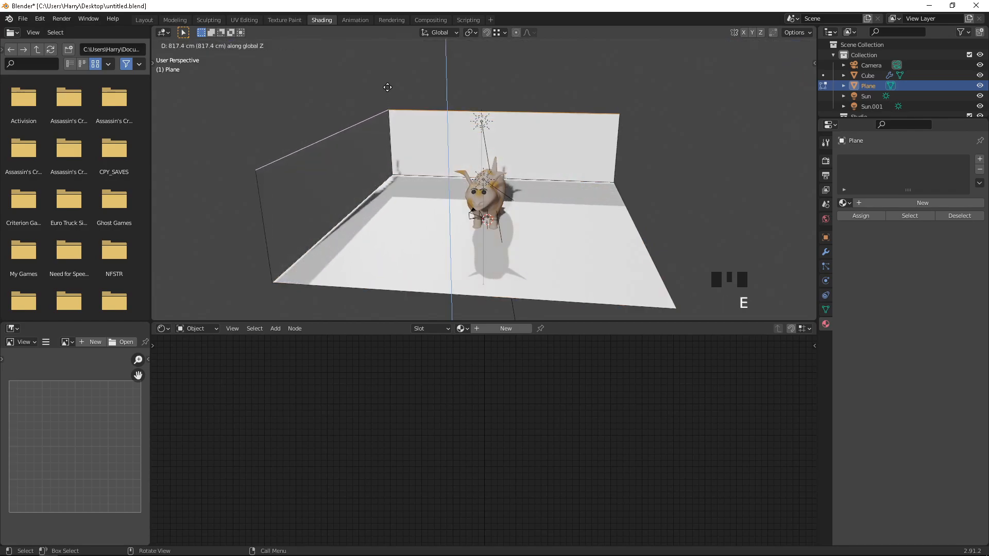
pyautogui.click(391, 70)
# Step: Bevel the two edges where the floor meets the walls with a 20 cm width and 4 segments
pyautogui.click(369, 200)
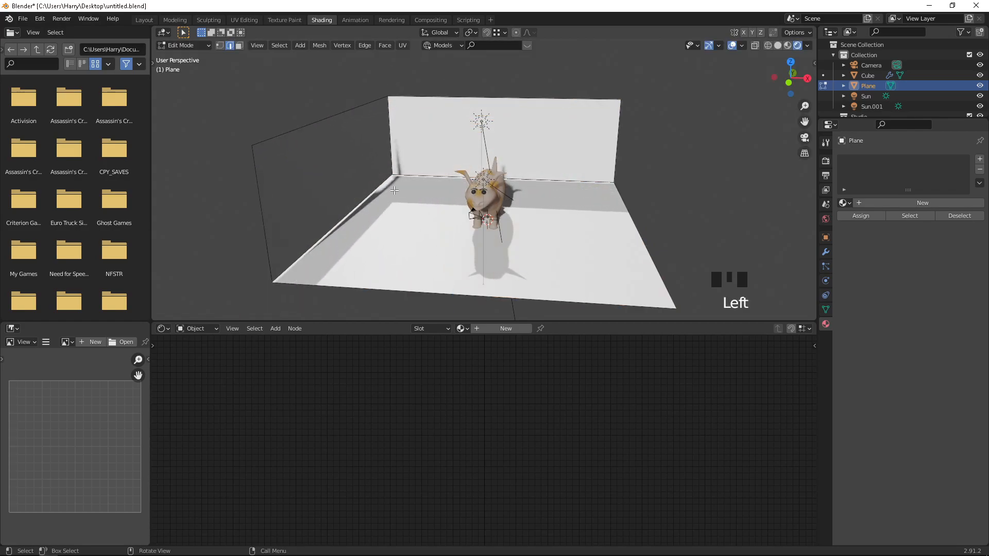
pyautogui.keyDown('shift'); pyautogui.click(369, 163); pyautogui.keyUp('shift')
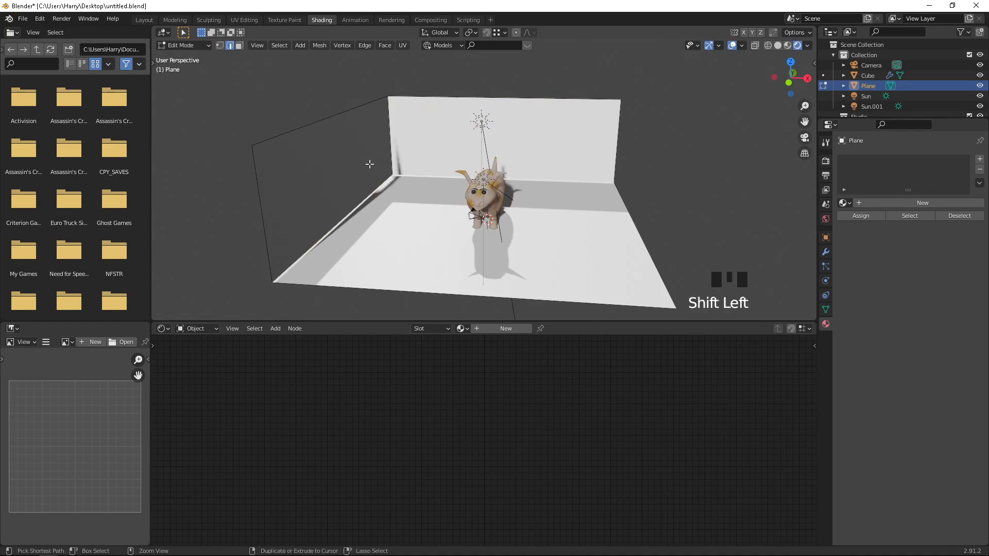
pyautogui.hotkey('ctrl', 'b')
pyautogui.scroll(3, 364, 146)
pyautogui.click(357, 130)
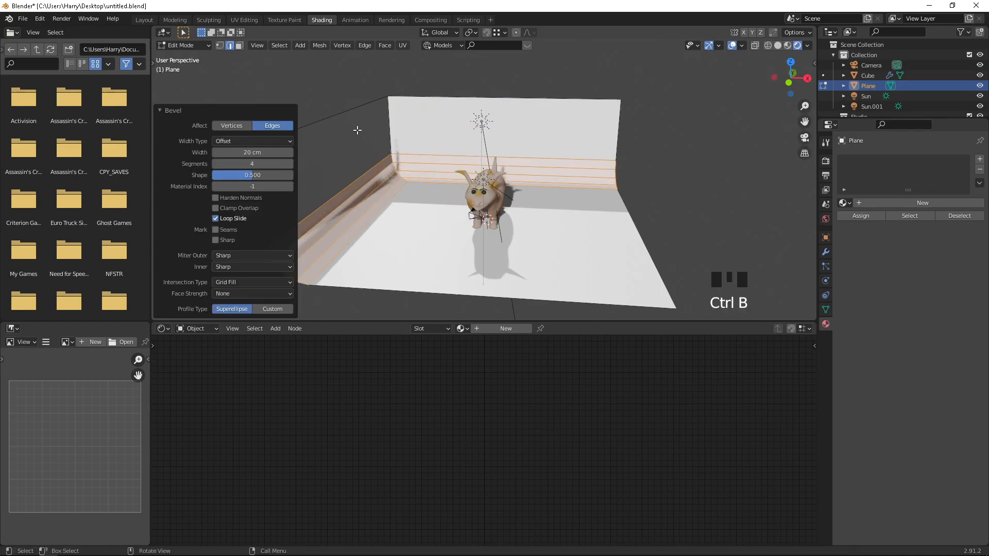
pyautogui.press('Tab')
# Step: Apply smooth shading to the floor and backdrop object
pyautogui.moveTo(373, 159); pyautogui.dragTo(278, 133, button='middle')
pyautogui.rightClick(399, 160)
pyautogui.click(398, 158)
pyautogui.scroll(2, 381, 146)
pyautogui.moveTo(436, 201); pyautogui.dragTo(514, 230, button='middle')
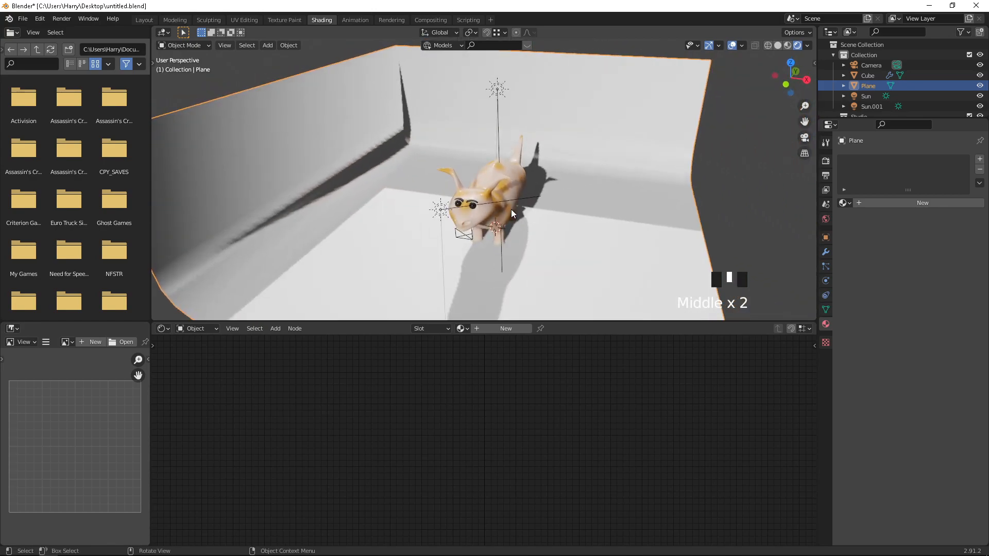
# Step: Select the creature and inspect its shading and shadows against the new backdrop from several angles
pyautogui.click(500, 184)
pyautogui.moveTo(498, 181); pyautogui.dragTo(389, 158, button='middle')
pyautogui.moveTo(372, 142); pyautogui.dragTo(402, 159, button='middle')
pyautogui.scroll(3, 401, 172)
pyautogui.moveTo(473, 216); pyautogui.dragTo(405, 201, button='middle')
pyautogui.scroll(3, 517, 187)
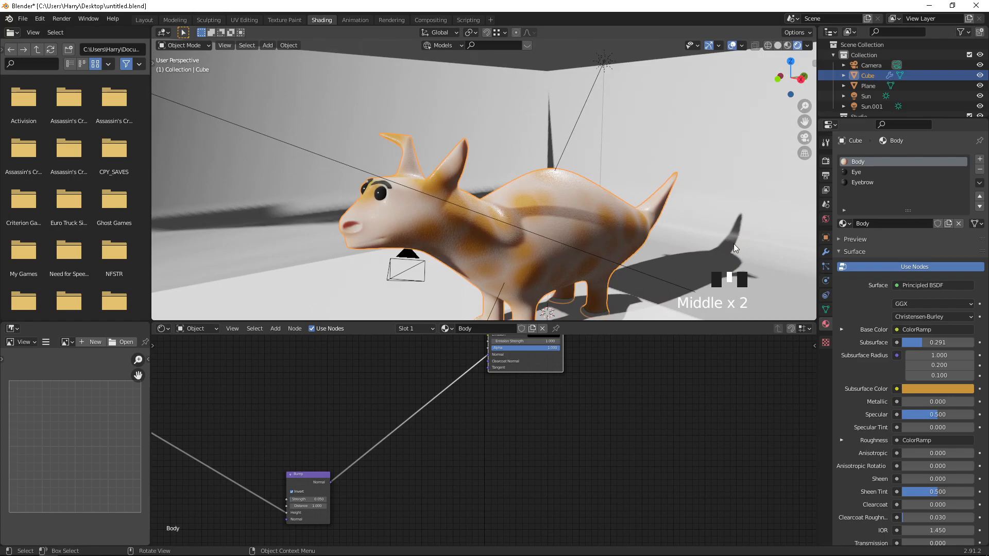
# Step: Expand the Ambient Occlusion and Bloom settings of the Eevee render engine
pyautogui.click(826, 161)
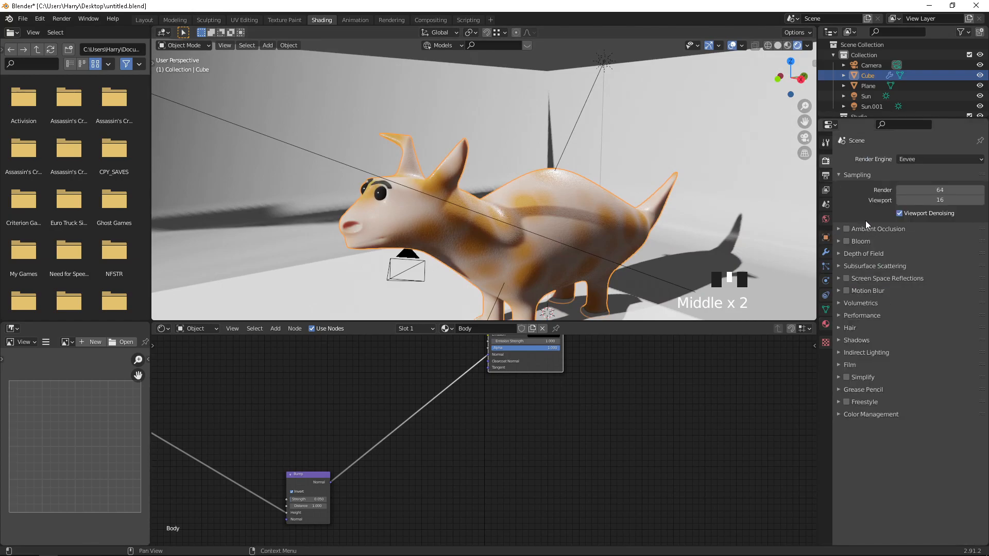
pyautogui.click(836, 230)
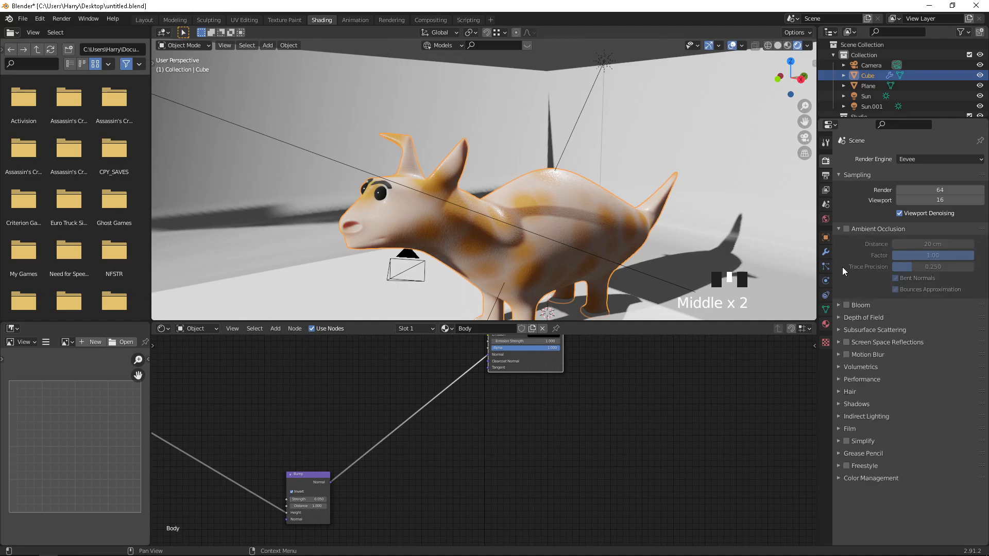
pyautogui.click(839, 304)
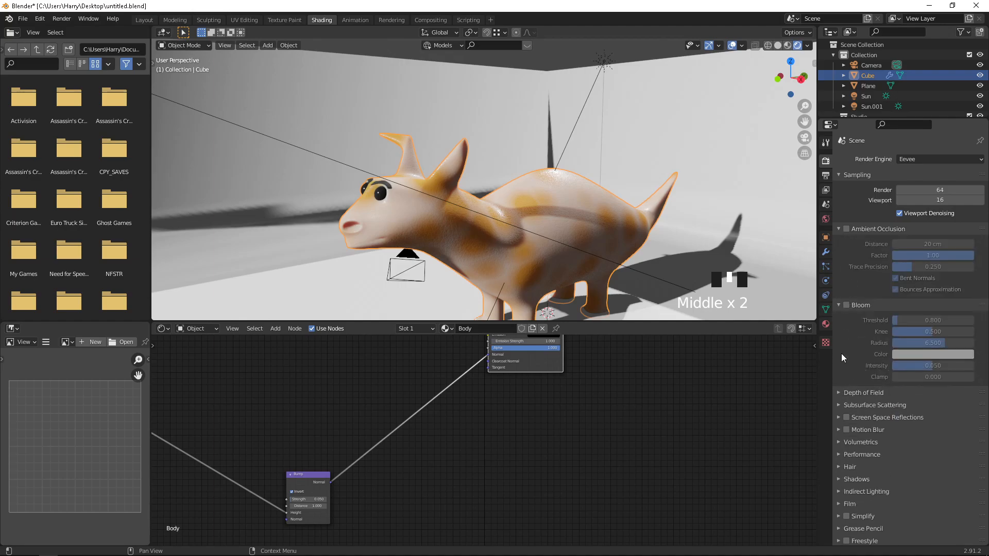
# Step: Show the Depth of Field render settings and align the scene camera to a close side view of the creature
pyautogui.click(839, 392)
pyautogui.scroll(-2, 842, 389)
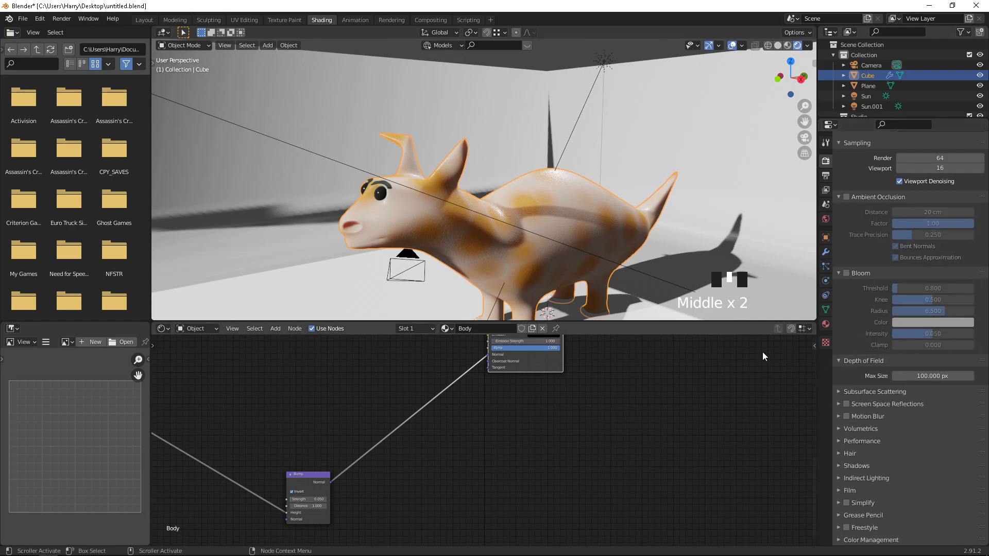
pyautogui.moveTo(521, 196)
pyautogui.mouseDown(button='middle')
pyautogui.moveTo(503, 207)
pyautogui.moveTo(533, 183)
pyautogui.moveTo(496, 224)
pyautogui.moveTo(481, 205)
pyautogui.moveTo(449, 241)
pyautogui.moveTo(520, 230)
pyautogui.moveTo(493, 197)
pyautogui.moveTo(506, 195)
pyautogui.mouseUp(button='middle')
pyautogui.scroll(2, 504, 209)
pyautogui.scroll(-2, 478, 220)
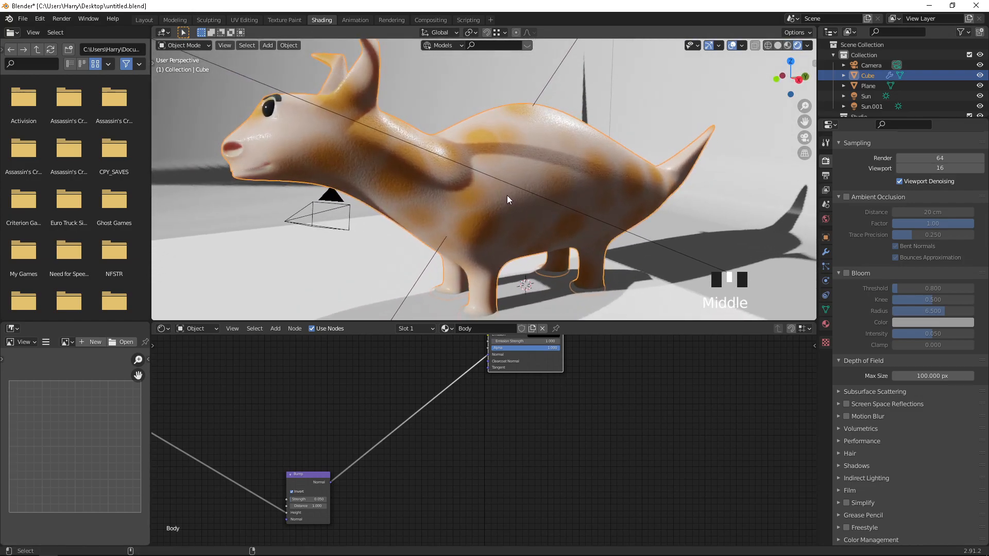
pyautogui.press('ctrl+alt+KP_0')
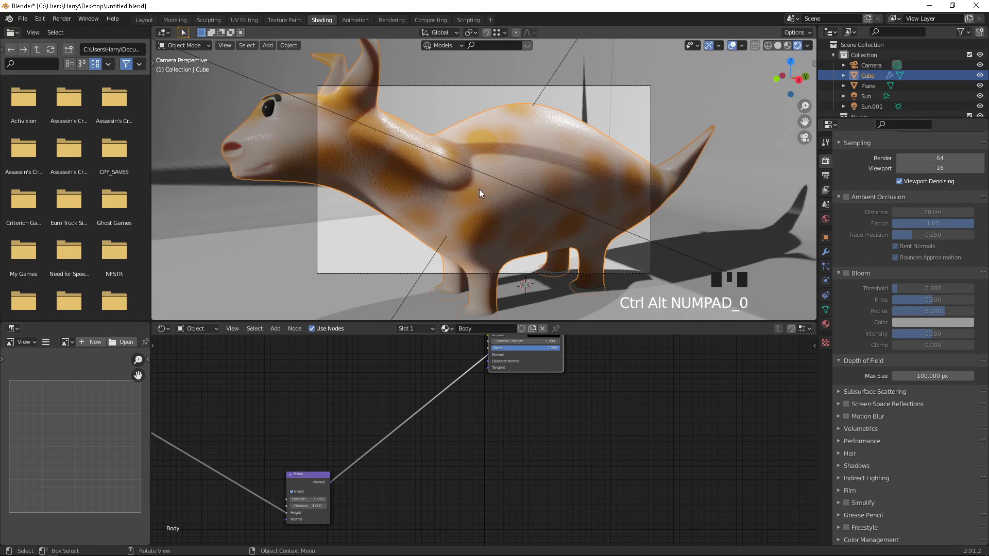
# Step: Lock the camera to the view and reframe it so the whole creature fits inside the camera frame
pyautogui.press('n')
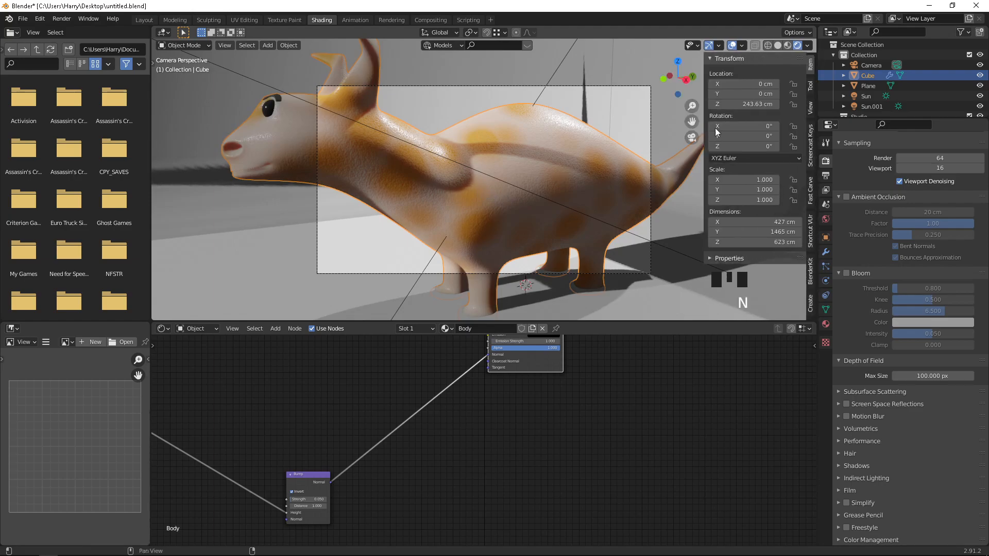
pyautogui.click(810, 87)
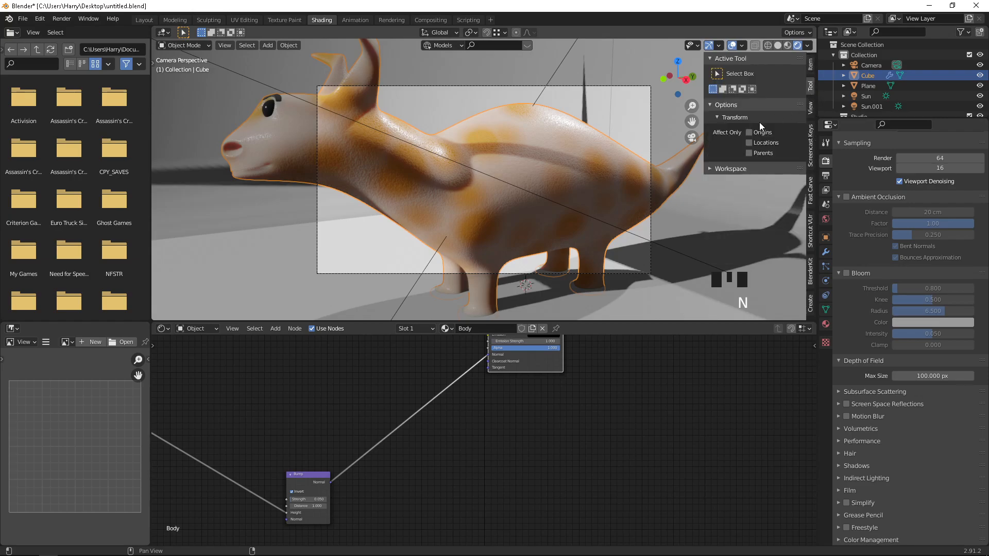
pyautogui.click(810, 109)
pyautogui.click(770, 185)
pyautogui.scroll(-4, 364, 207)
pyautogui.moveTo(364, 204); pyautogui.dragTo(401, 201, button='middle')
pyautogui.scroll(1, 395, 200)
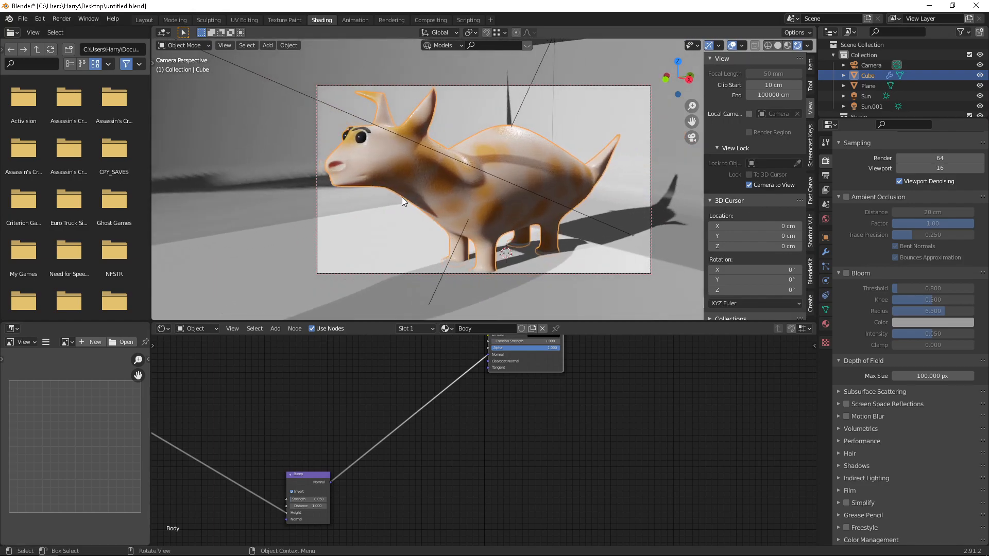
# Step: Render the current frame, examine the creature's skin, lighting and shadows in the result, and close the render
pyautogui.press('F12')
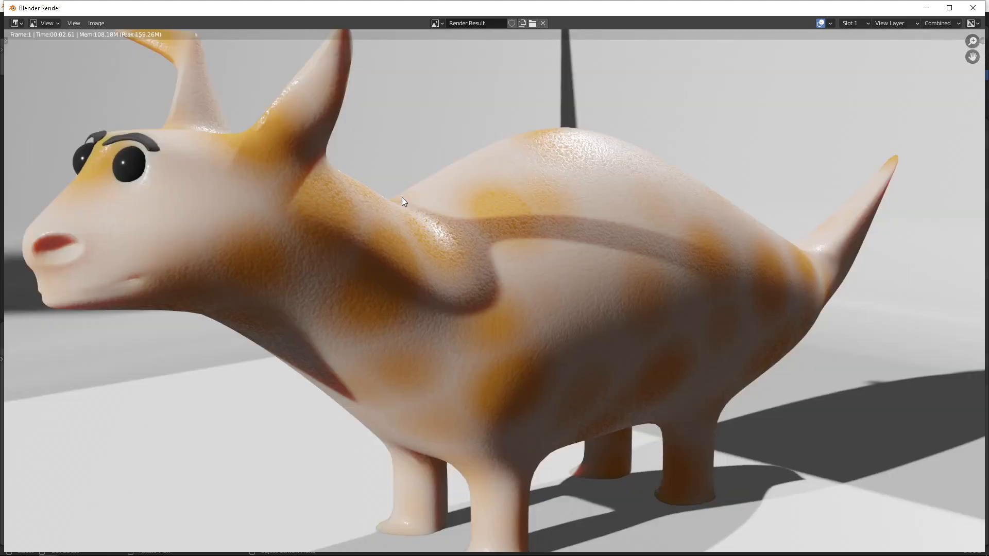
pyautogui.scroll(-1, 403, 200)
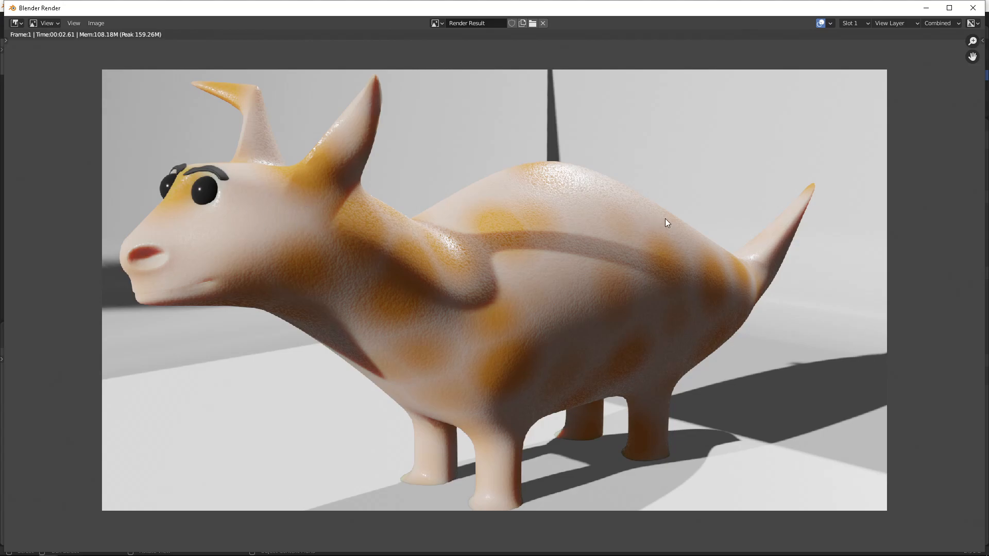
pyautogui.scroll(-1, 595, 348)
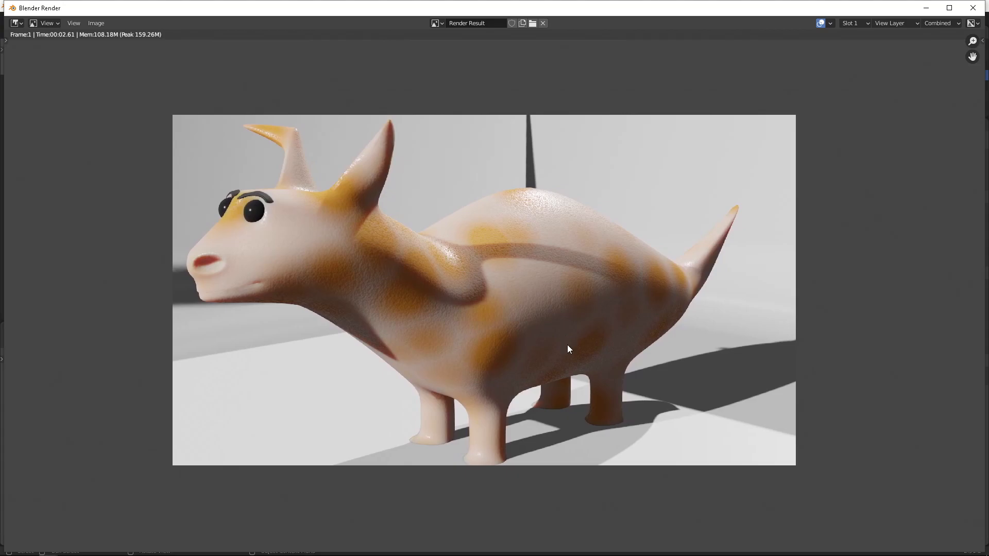
pyautogui.press('Escape')
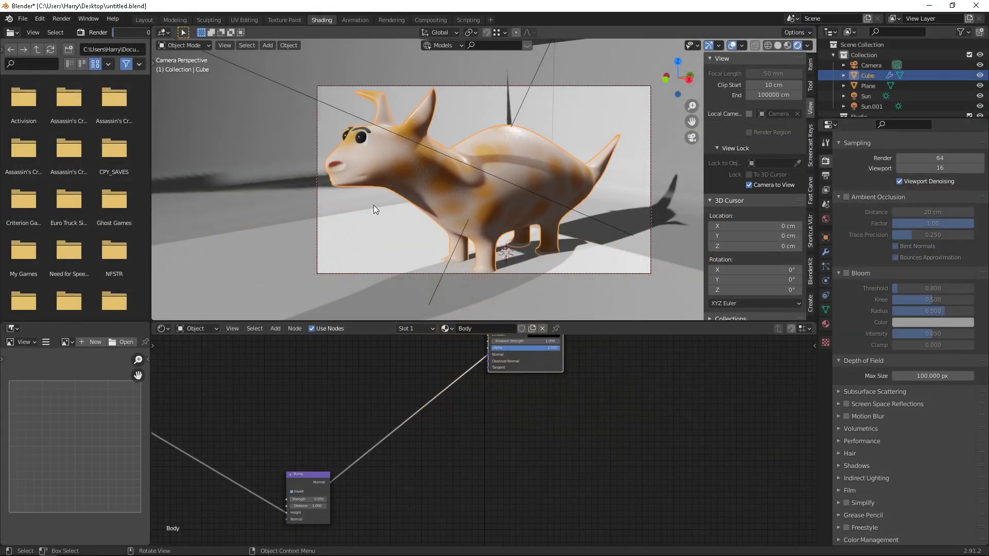
# Step: Reframe the camera around the creature with some space above its horns, and save the file
pyautogui.moveTo(325, 97); pyautogui.dragTo(458, 164, button='middle')
pyautogui.scroll(-1, 468, 160)
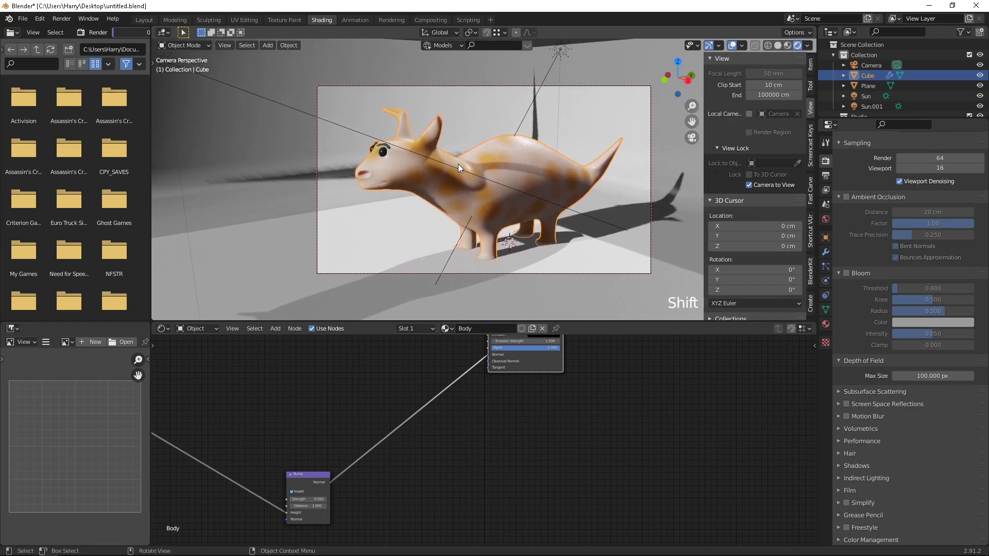
pyautogui.scroll(1, 459, 163)
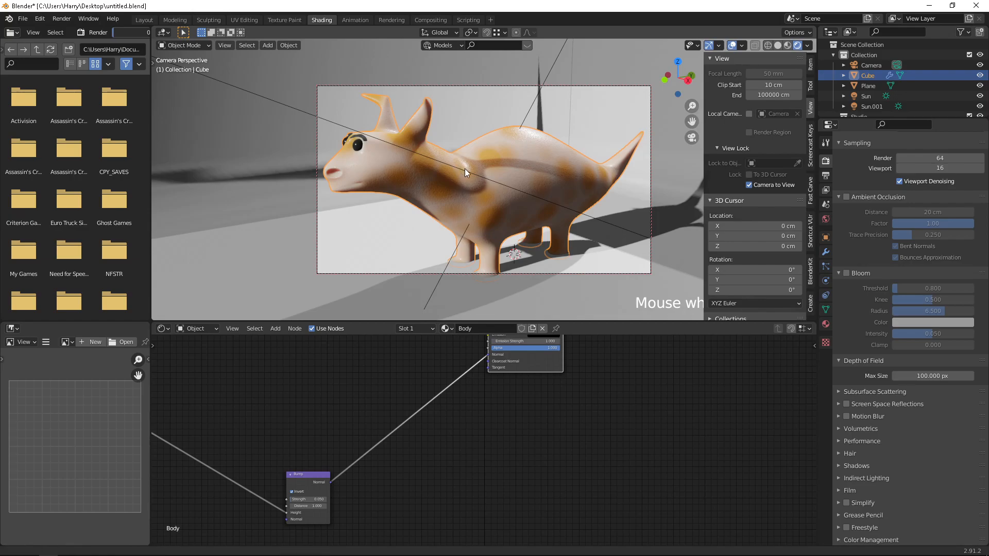
pyautogui.keyDown('shift'); pyautogui.moveTo(464, 169); pyautogui.dragTo(464, 165, button='middle'); pyautogui.keyUp('shift')
pyautogui.scroll(-1, 463, 164)
pyautogui.hotkey('ctrl', 's')
# Step: Unlock the camera from the view and select the backdrop plane behind the creature
pyautogui.click(749, 185)
pyautogui.scroll(-2, 347, 205)
pyautogui.moveTo(347, 205); pyautogui.dragTo(382, 206, button='middle')
pyautogui.click(317, 184)
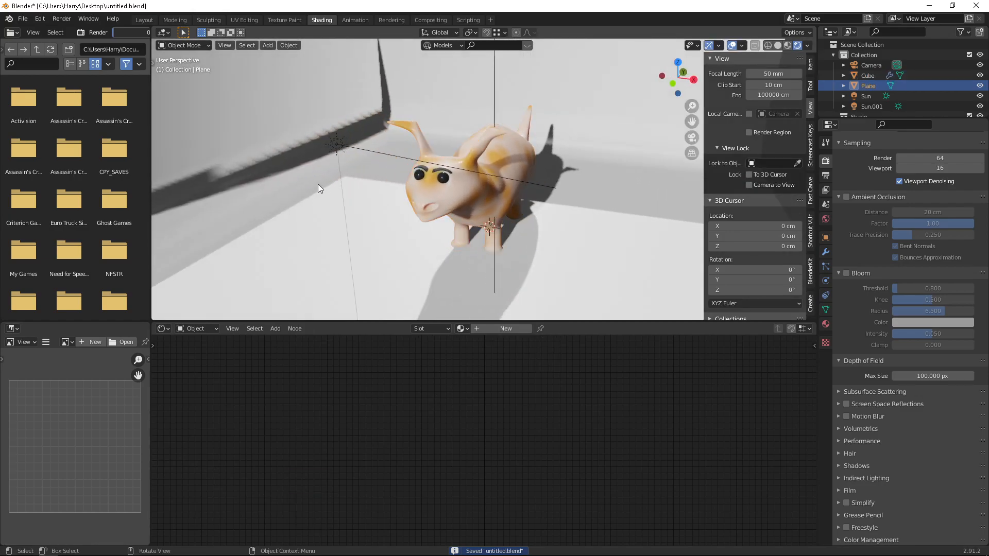
# Step: Select all of the backdrop plane's geometry in Edit Mode and unwrap its UVs with Unwrap
pyautogui.scroll(-3, 317, 184)
pyautogui.moveTo(325, 183)
pyautogui.mouseDown(button='middle')
pyautogui.moveTo(437, 171)
pyautogui.moveTo(373, 180)
pyautogui.moveTo(364, 197)
pyautogui.moveTo(326, 182)
pyautogui.mouseUp(button='middle')
pyautogui.press('Tab')
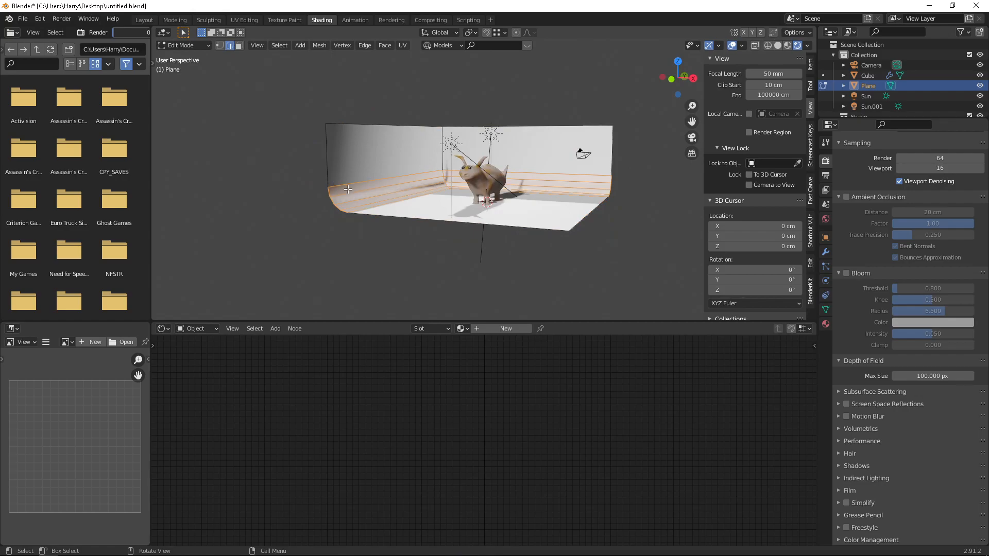
pyautogui.press('a')
pyautogui.press('u')
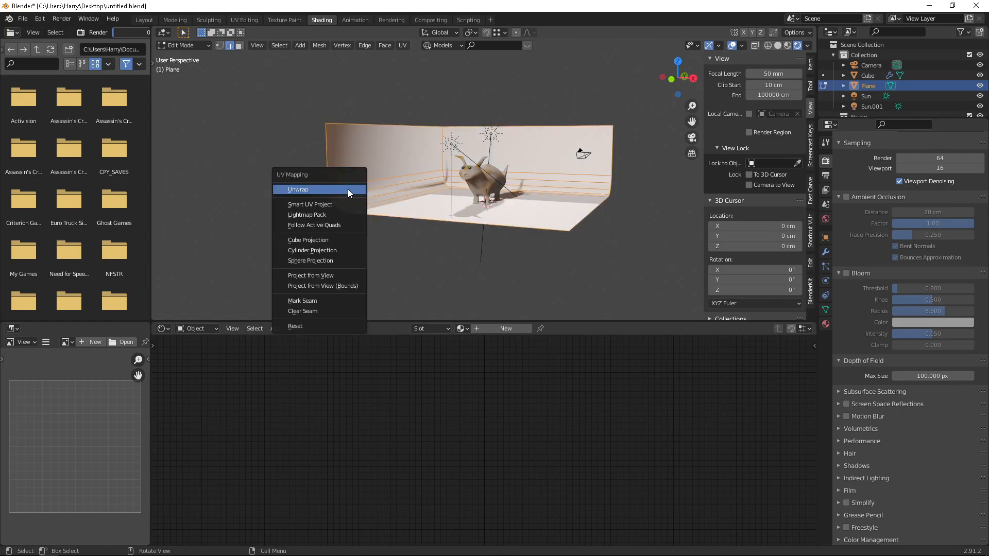
pyautogui.click(348, 192)
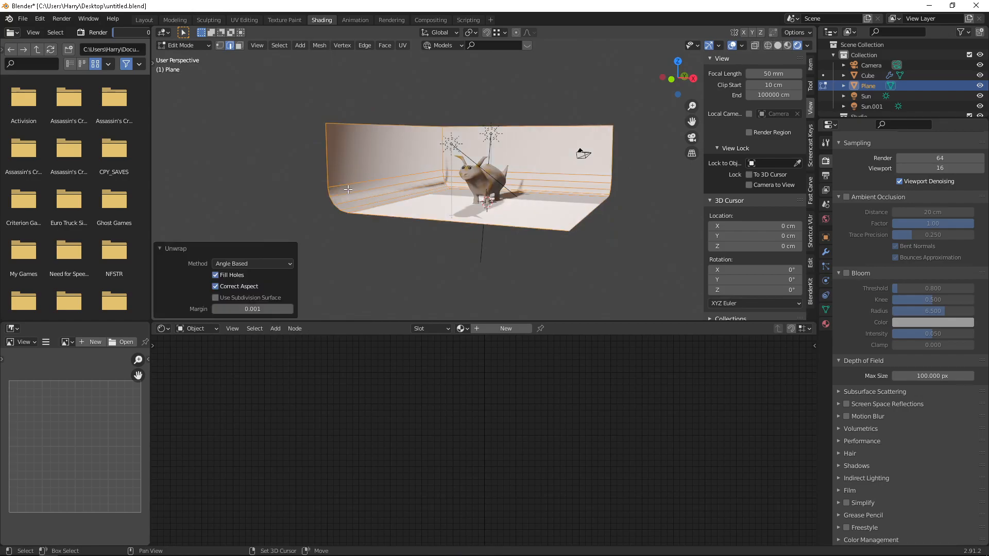
# Step: Recalculate the backdrop's normals with the Inside option switched off, and return to Object Mode
pyautogui.press('ctrl')
pyautogui.hotkey('ctrl', 'shift', 'n')
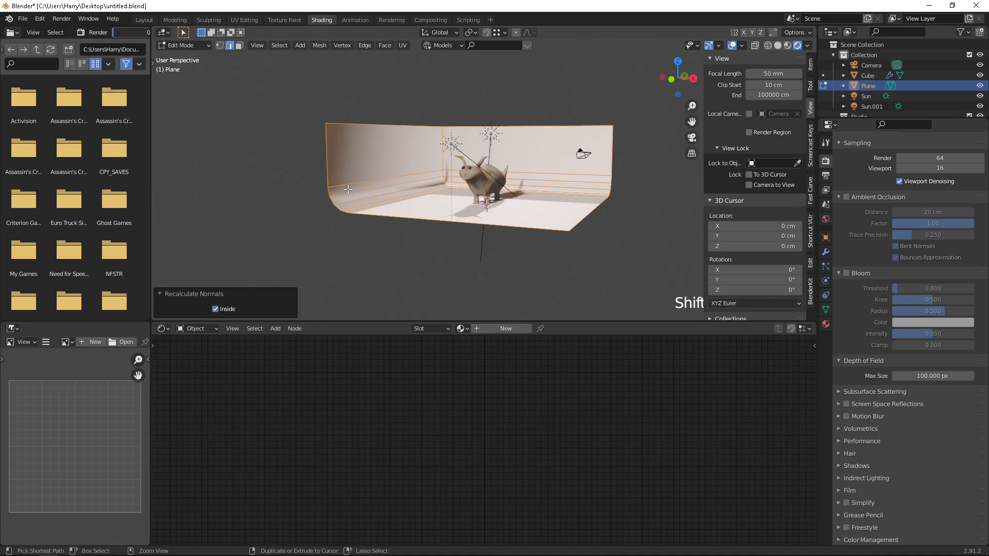
pyautogui.click(216, 310)
pyautogui.click(406, 243)
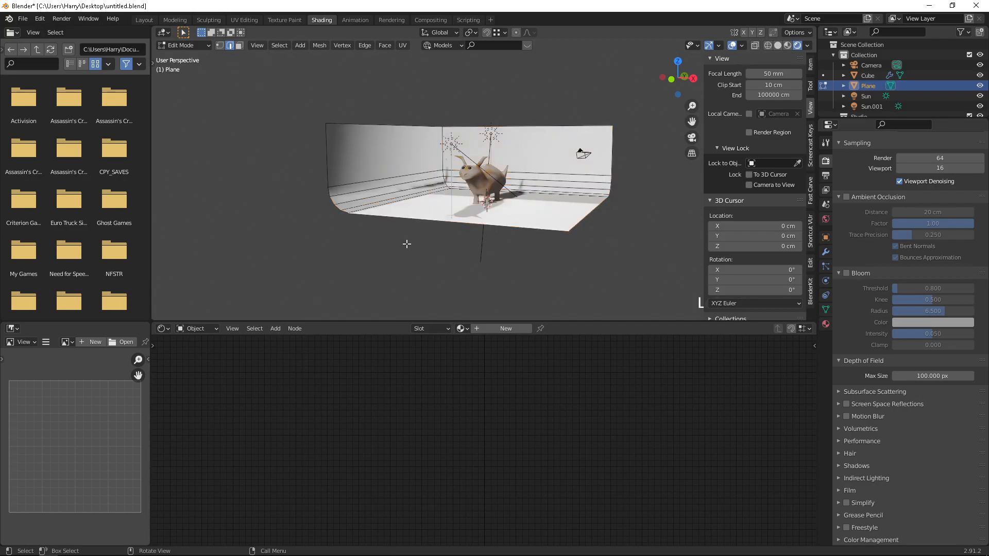
pyautogui.press('Tab')
pyautogui.moveTo(413, 172); pyautogui.dragTo(473, 225, button='middle')
pyautogui.press('g')
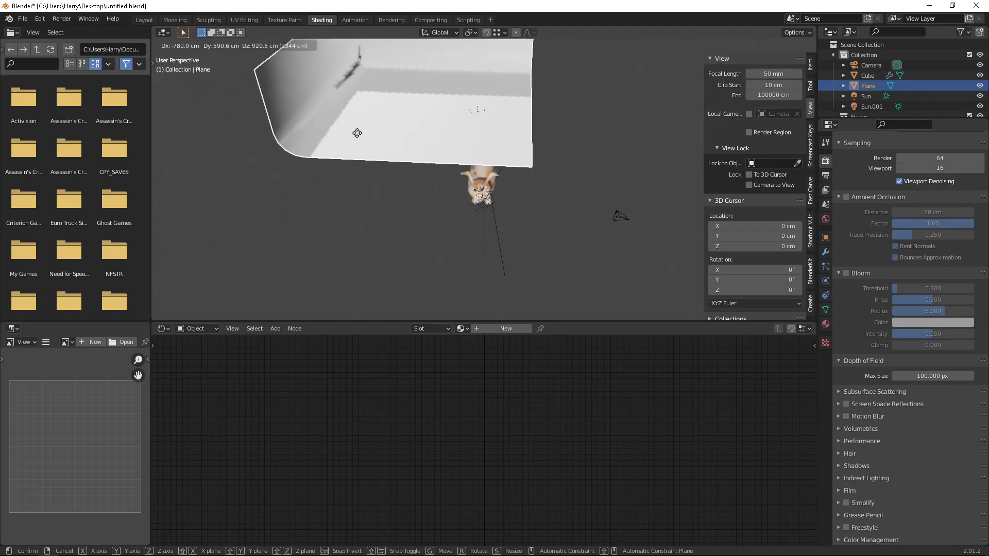
pyautogui.press('Escape')
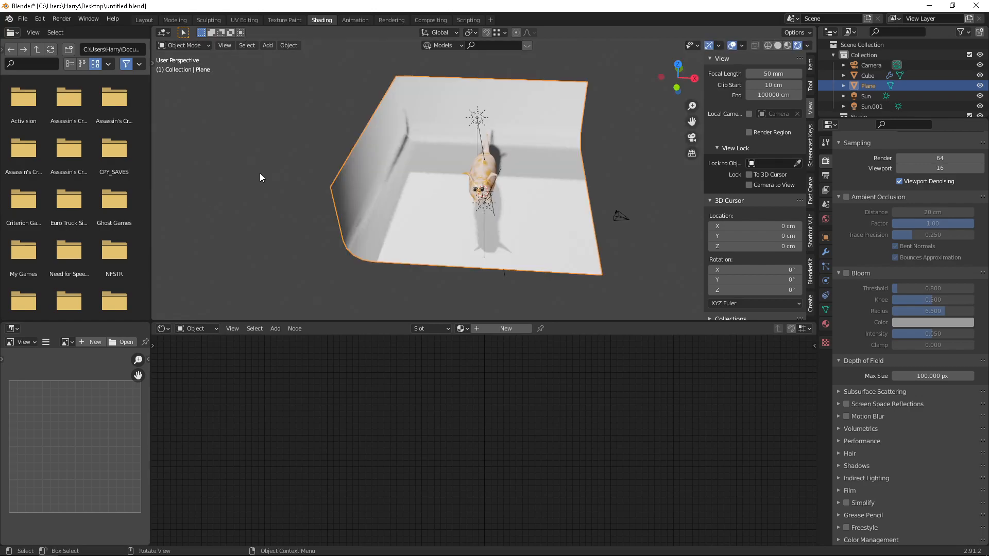
# Step: Enable Auto Smooth in the backdrop plane's normals settings
pyautogui.click(825, 309)
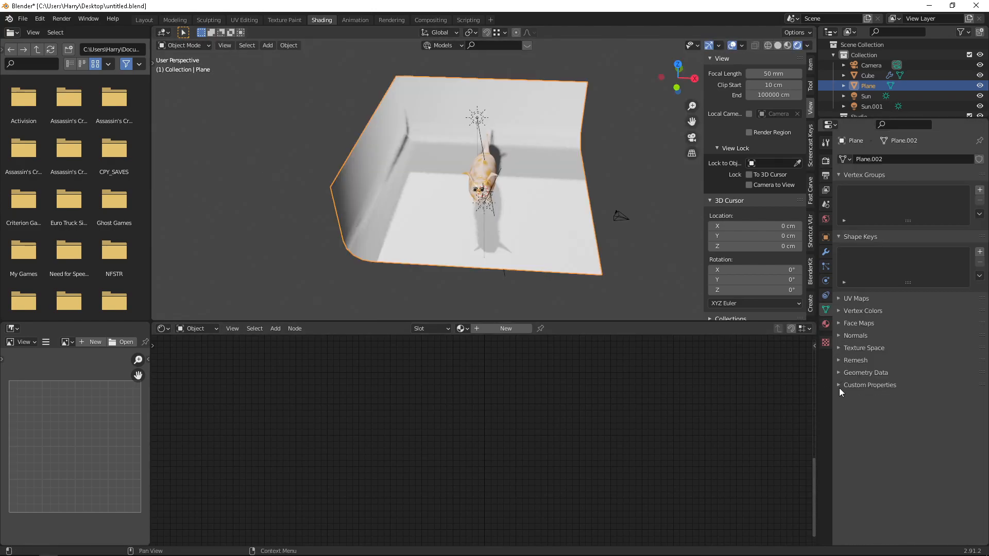
pyautogui.click(842, 335)
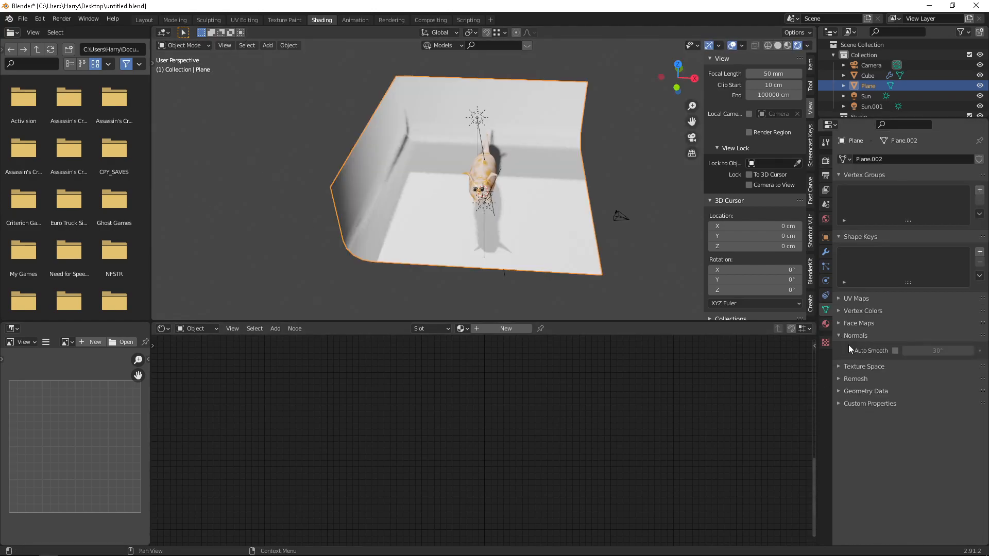
pyautogui.click(895, 350)
# Step: Examine the shading of the backdrop's curved edges and the shadows around the creature from several angles
pyautogui.moveTo(363, 163); pyautogui.dragTo(354, 226, button='middle')
pyautogui.scroll(3, 400, 150)
pyautogui.scroll(-2, 378, 207)
pyautogui.scroll(3, 450, 197)
pyautogui.keyDown('shift'); pyautogui.moveTo(450, 197); pyautogui.dragTo(363, 223, button='middle'); pyautogui.keyUp('shift')
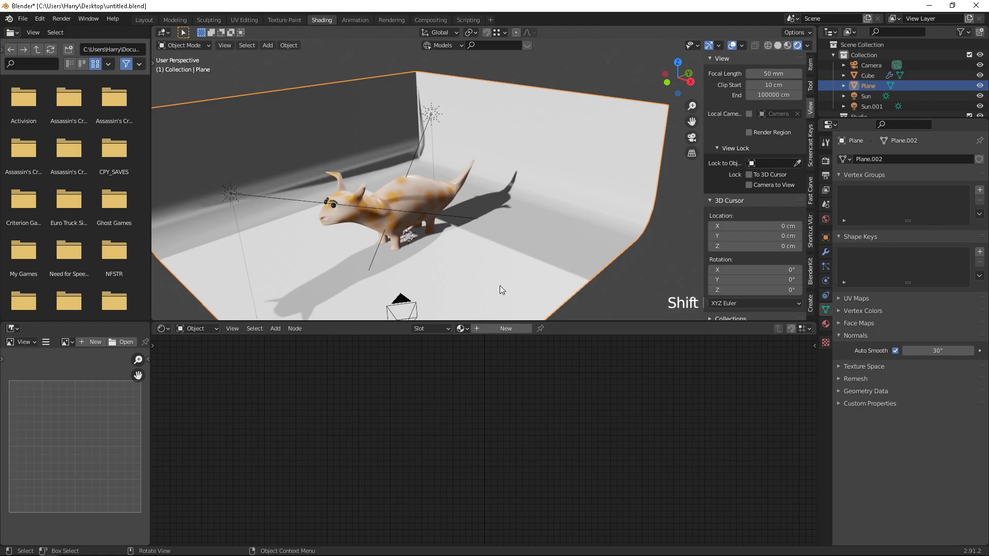
pyautogui.moveTo(329, 252); pyautogui.dragTo(527, 234, button='middle')
pyautogui.scroll(-4, 518, 174)
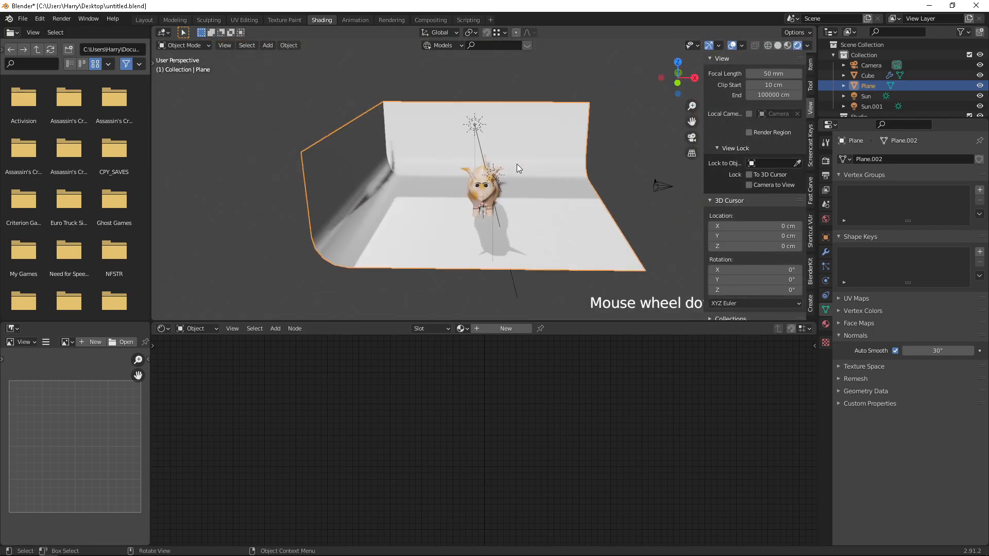
# Step: Duplicate the sun light in front of the creature, moving the copy about 1065 cm in X, 369 cm in Y and 315 cm in Z
pyautogui.moveTo(518, 174); pyautogui.dragTo(508, 158, button='middle')
pyautogui.click(507, 205)
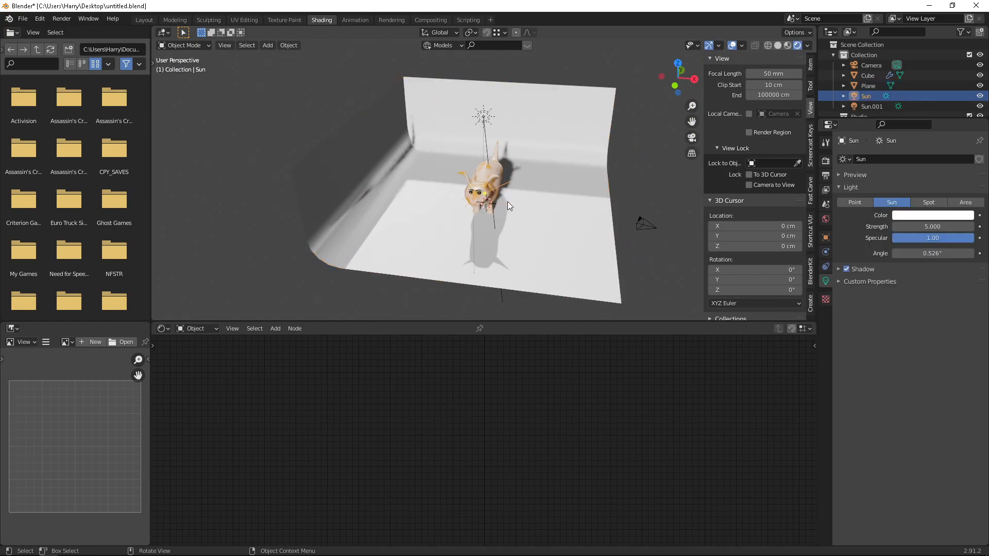
pyautogui.hotkey('shift', 'd')
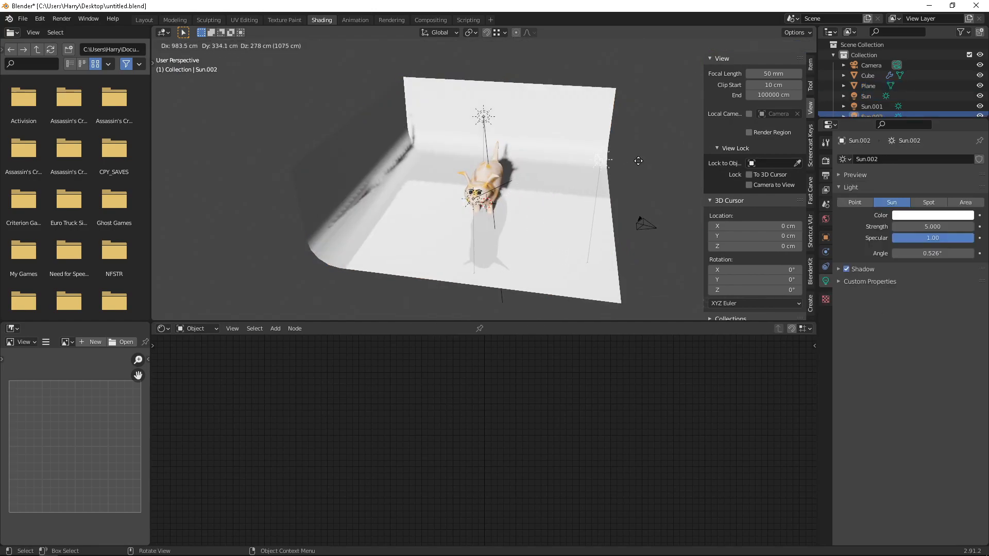
pyautogui.click(638, 160)
# Step: Rotate the duplicated sun light about -72.2° in top view
pyautogui.moveTo(646, 156); pyautogui.dragTo(637, 155, button='middle')
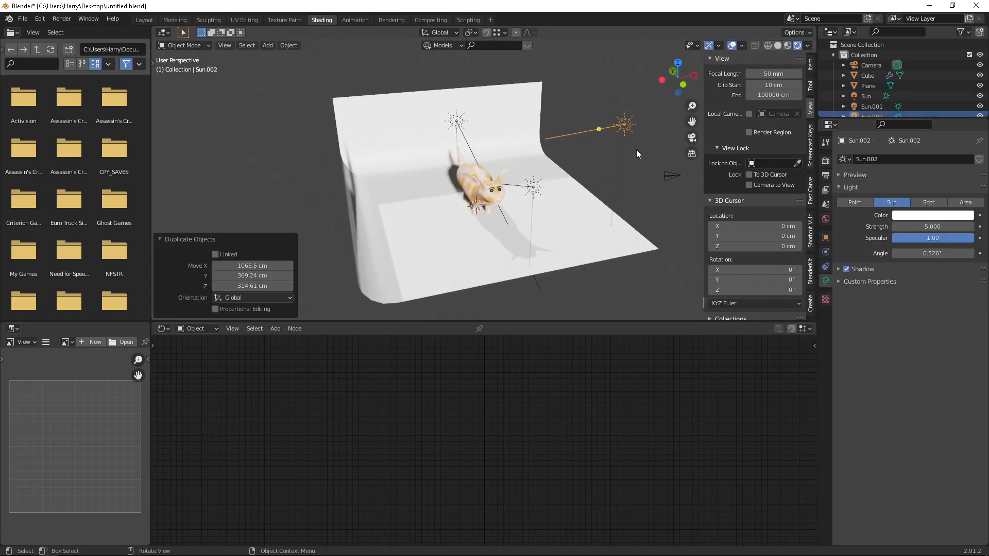
pyautogui.press('KP_7')
pyautogui.press('r')
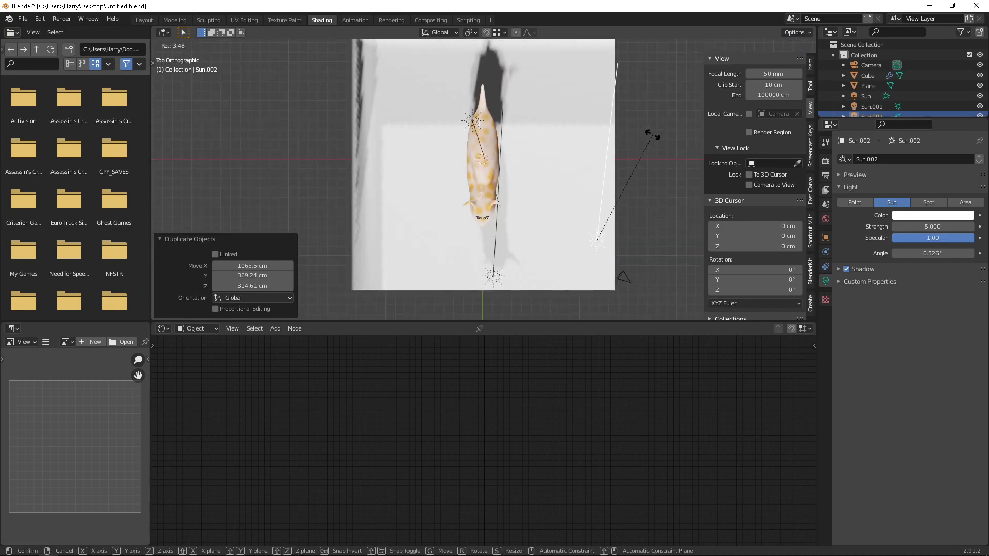
pyautogui.click(416, 76)
# Step: Examine the creature and its shadows under the three sun lights, from the whole body to close up
pyautogui.moveTo(415, 76); pyautogui.dragTo(443, 319, button='middle')
pyautogui.scroll(8, 562, 198)
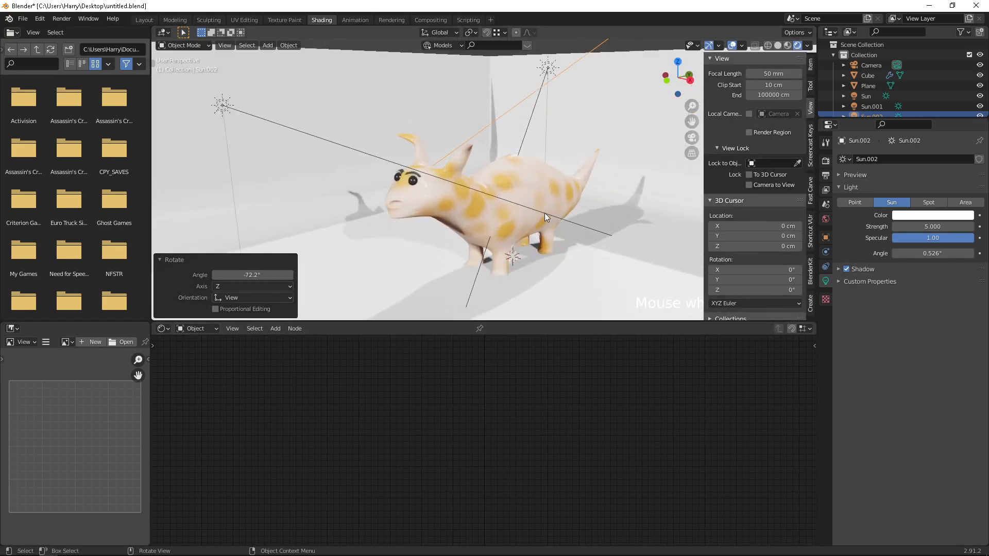
pyautogui.scroll(4, 543, 212)
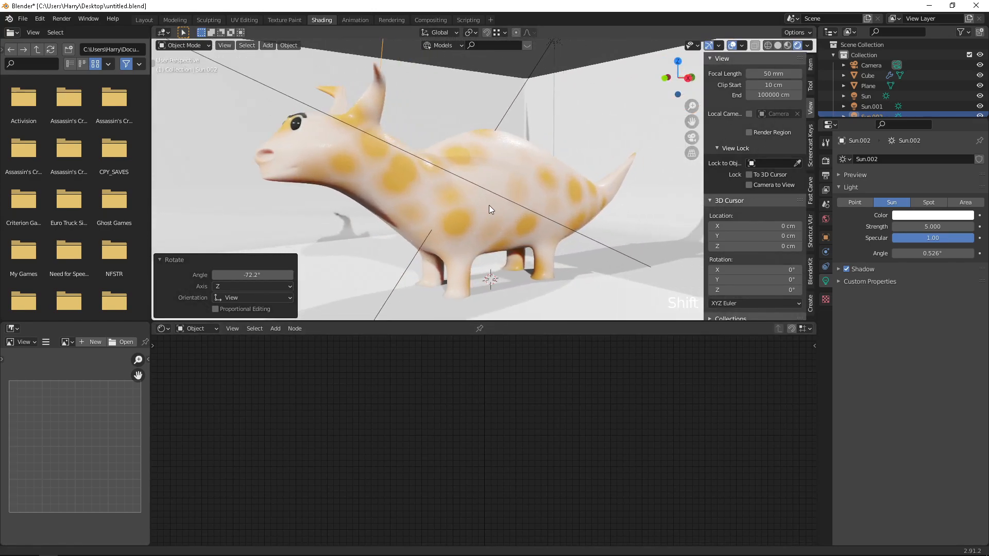
pyautogui.moveTo(485, 207); pyautogui.dragTo(524, 196, button='middle')
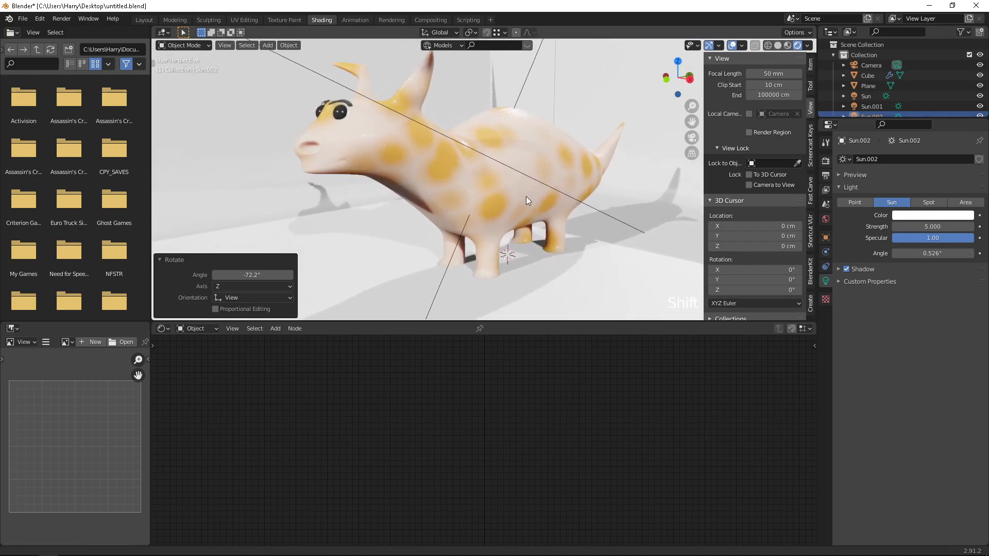
pyautogui.scroll(6, 524, 196)
pyautogui.scroll(-3, 481, 219)
pyautogui.moveTo(480, 219); pyautogui.dragTo(420, 186, button='middle')
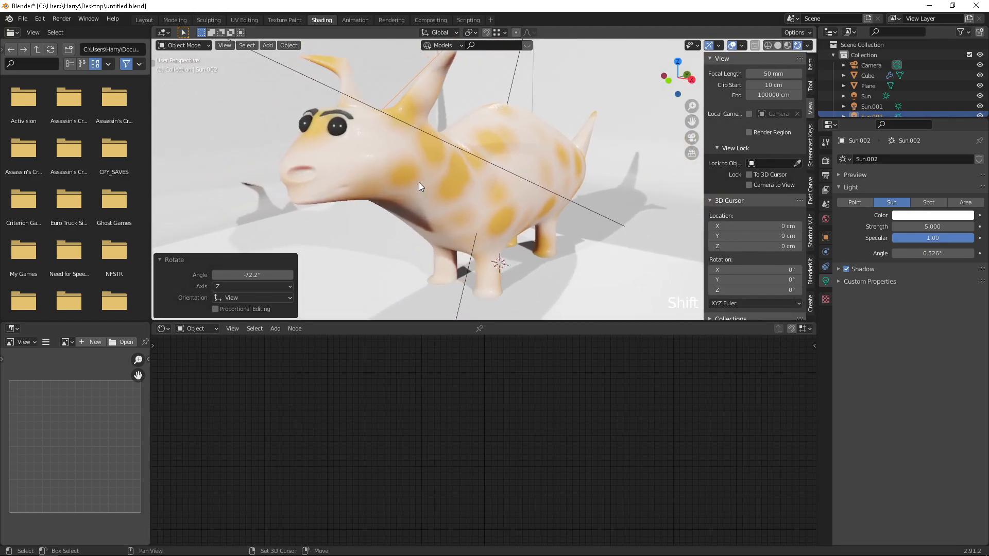
pyautogui.scroll(2, 420, 187)
# Step: Select the creature's body and display the viewport in Material Preview shading
pyautogui.click(478, 214)
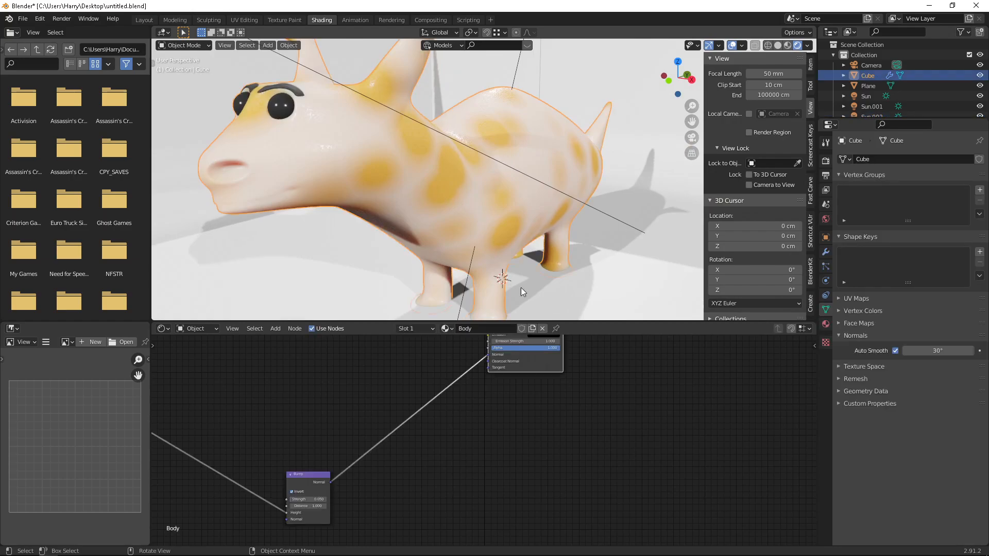
pyautogui.scroll(-2, 519, 312)
pyautogui.press('z')
pyautogui.click(530, 190)
pyautogui.press('z')
pyautogui.click(417, 273)
pyautogui.moveTo(417, 273); pyautogui.dragTo(400, 206, button='middle')
pyautogui.scroll(-1, 400, 206)
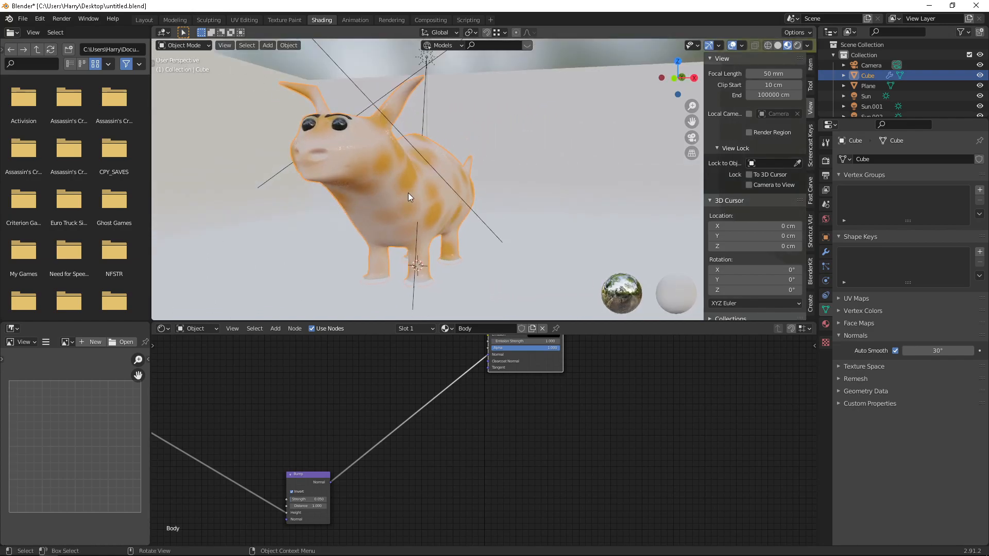
# Step: Switch to the Texture Paint workspace with the creature's body as the active object
pyautogui.click(391, 196)
pyautogui.click(351, 154)
pyautogui.click(273, 21)
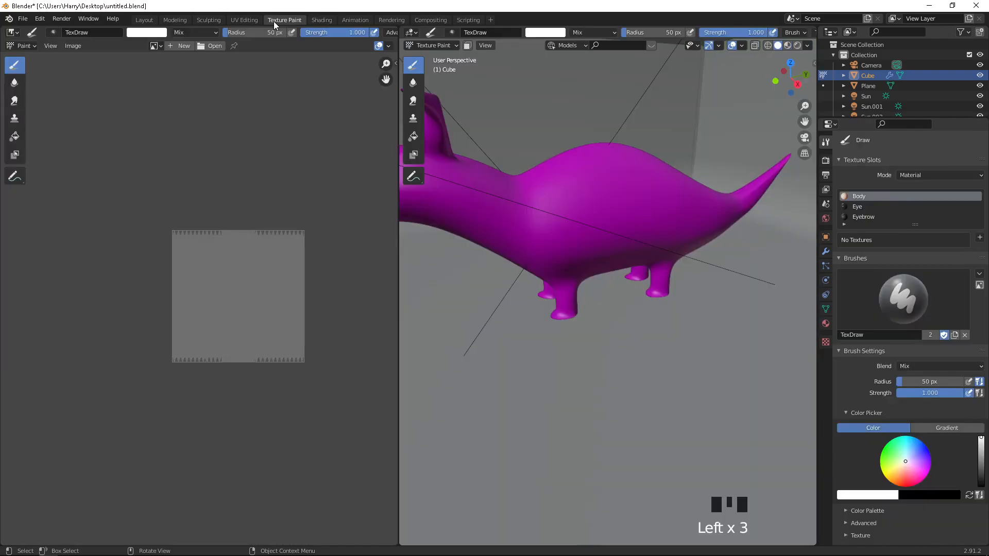
pyautogui.moveTo(493, 222)
pyautogui.mouseDown(button='middle')
pyautogui.moveTo(553, 221)
pyautogui.moveTo(550, 204)
pyautogui.mouseUp(button='middle')
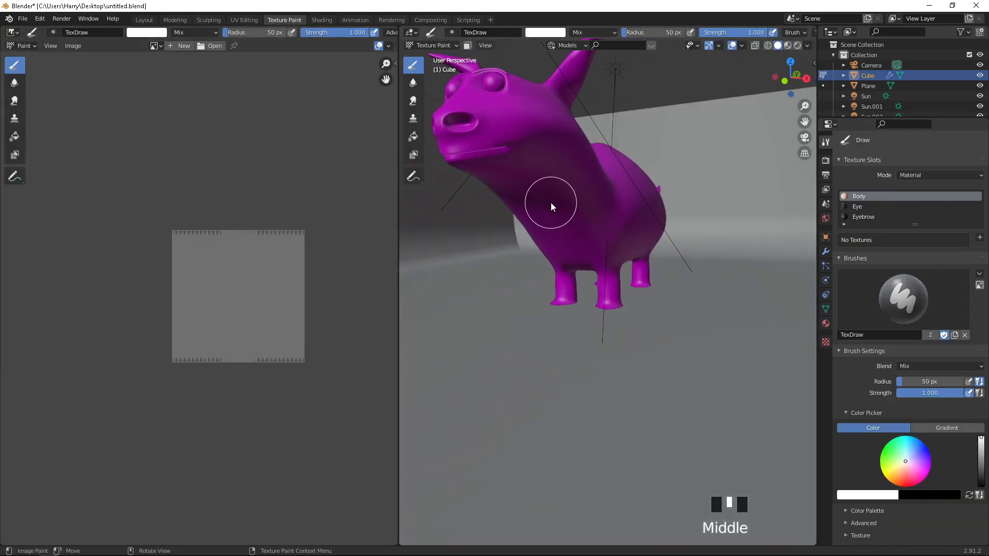
pyautogui.press('Tab')
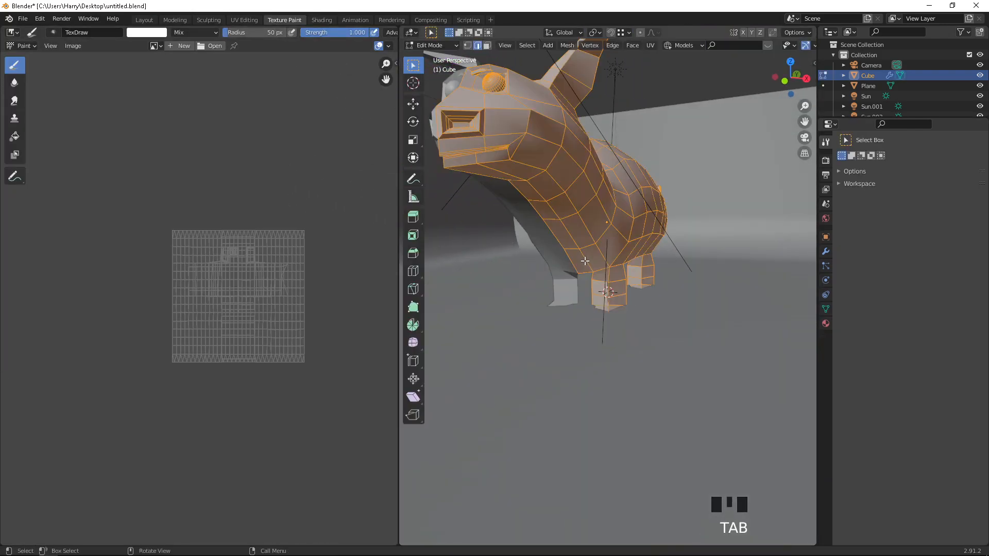
pyautogui.press('Tab')
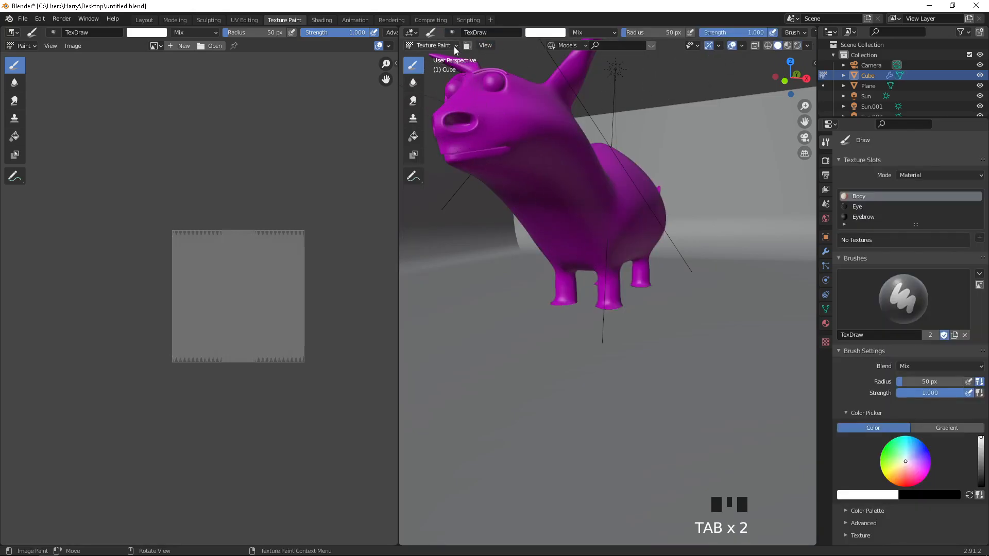
# Step: Maximize the 3D viewport and switch the creature's body to Vertex Paint mode
pyautogui.hotkey('ctrl', 'space')
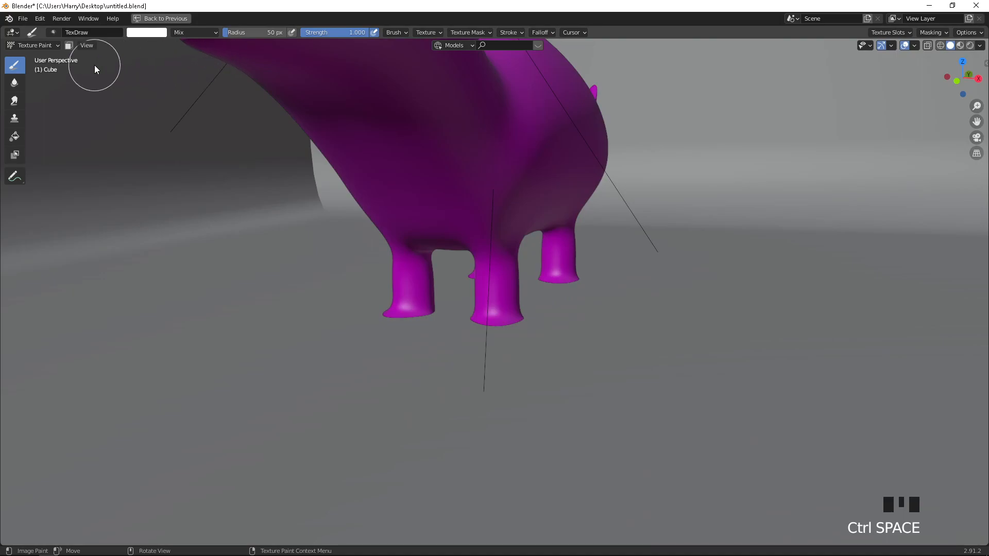
pyautogui.click(70, 44)
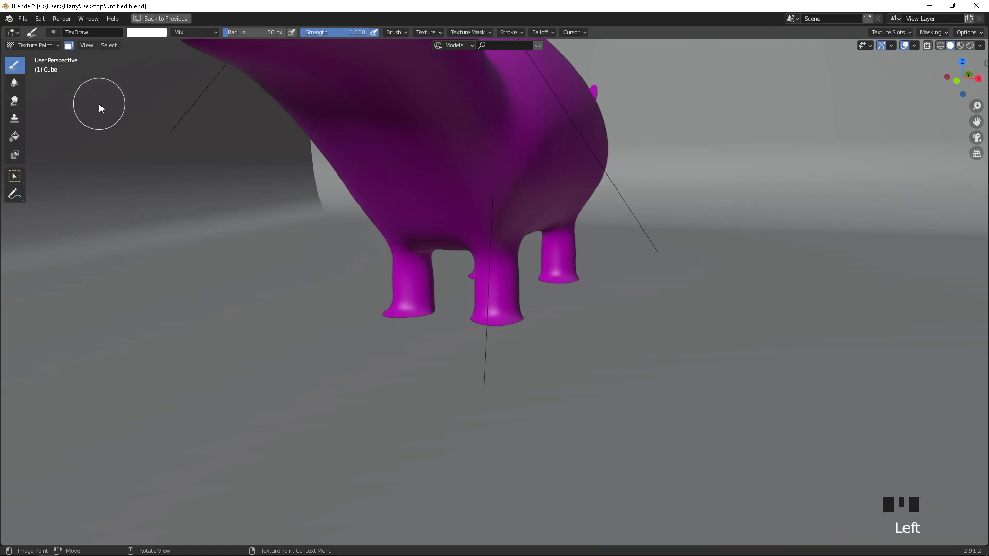
pyautogui.click(69, 46)
pyautogui.click(48, 46)
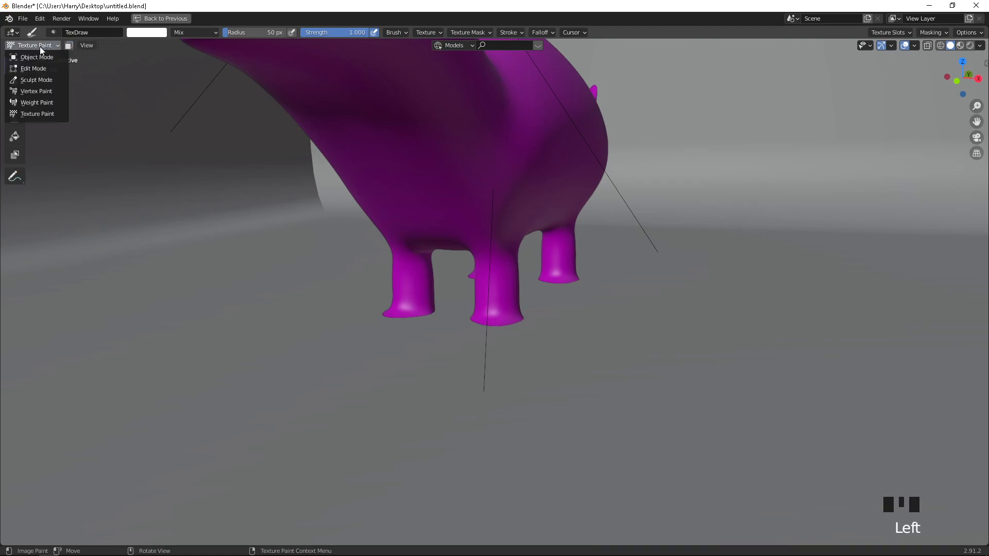
pyautogui.click(37, 91)
# Step: Turn on vertex selection masking for the body and select all of its vertices
pyautogui.click(79, 46)
pyautogui.scroll(-5, 462, 242)
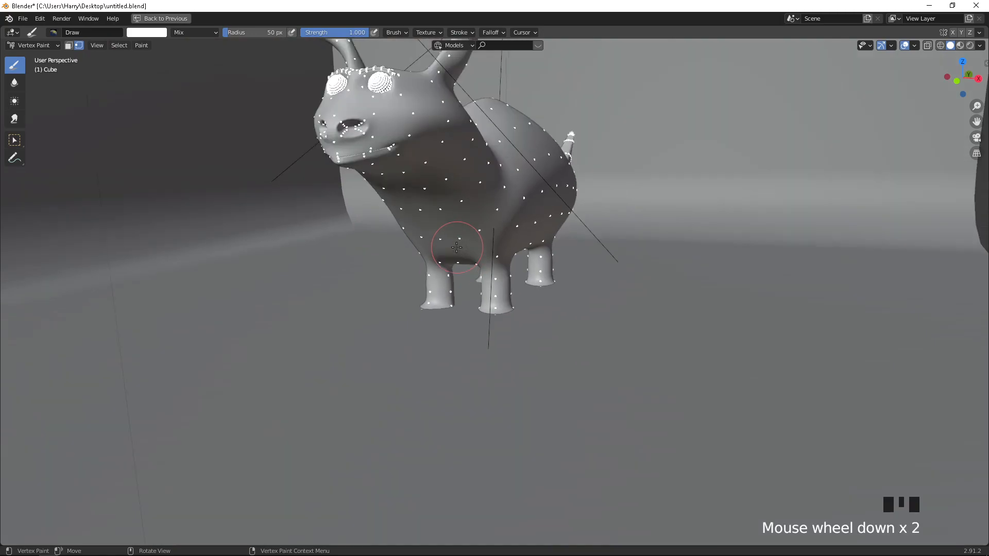
pyautogui.scroll(4, 462, 252)
pyautogui.press('a')
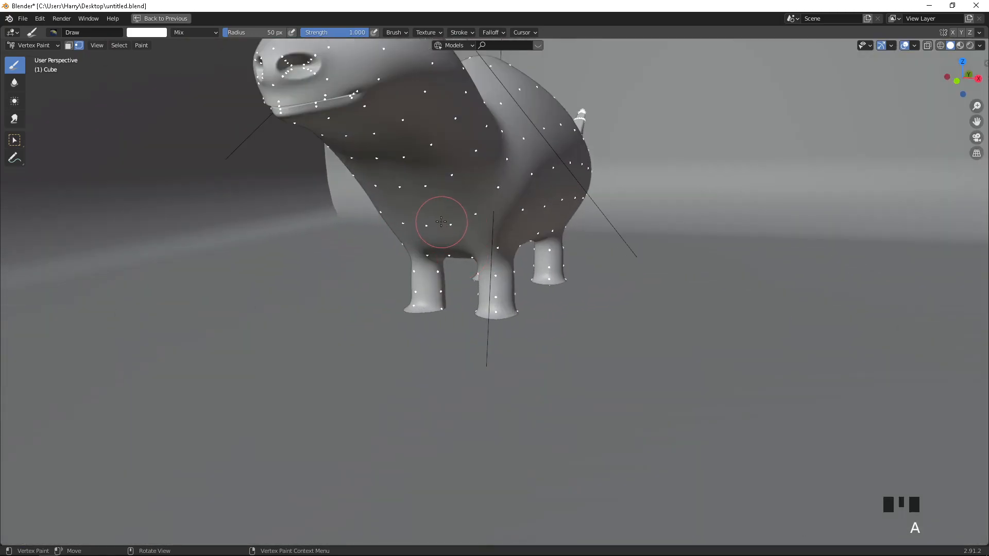
# Step: Set the brush color to black and paint both of the creature's horns from front and back
pyautogui.click(155, 34)
pyautogui.moveTo(215, 99); pyautogui.dragTo(215, 118)
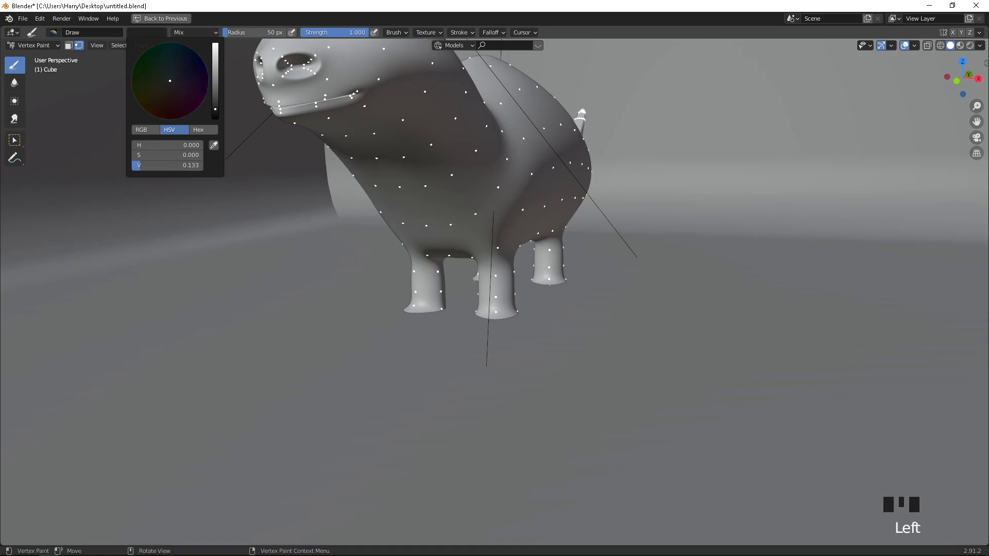
pyautogui.scroll(-1, 419, 232)
pyautogui.moveTo(419, 232); pyautogui.dragTo(443, 190, button='middle')
pyautogui.scroll(1, 431, 215)
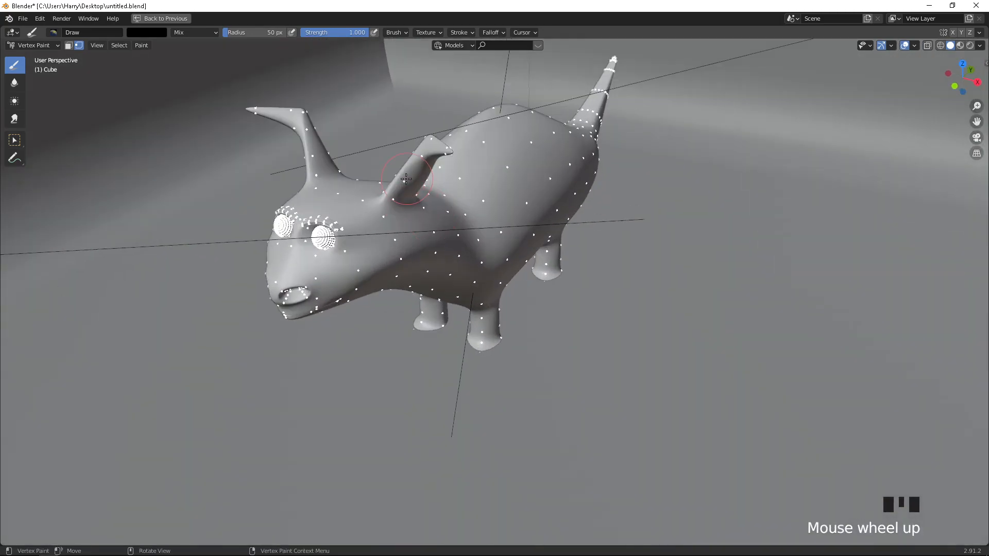
pyautogui.moveTo(426, 153)
pyautogui.mouseDown()
pyautogui.moveTo(407, 178)
pyautogui.moveTo(433, 147)
pyautogui.moveTo(447, 157)
pyautogui.moveTo(392, 196)
pyautogui.moveTo(414, 205)
pyautogui.moveTo(406, 202)
pyautogui.mouseUp()
pyautogui.moveTo(475, 198)
pyautogui.mouseDown(button='middle')
pyautogui.moveTo(491, 198)
pyautogui.moveTo(380, 227)
pyautogui.moveTo(345, 139)
pyautogui.moveTo(316, 172)
pyautogui.moveTo(461, 300)
pyautogui.mouseUp(button='middle')
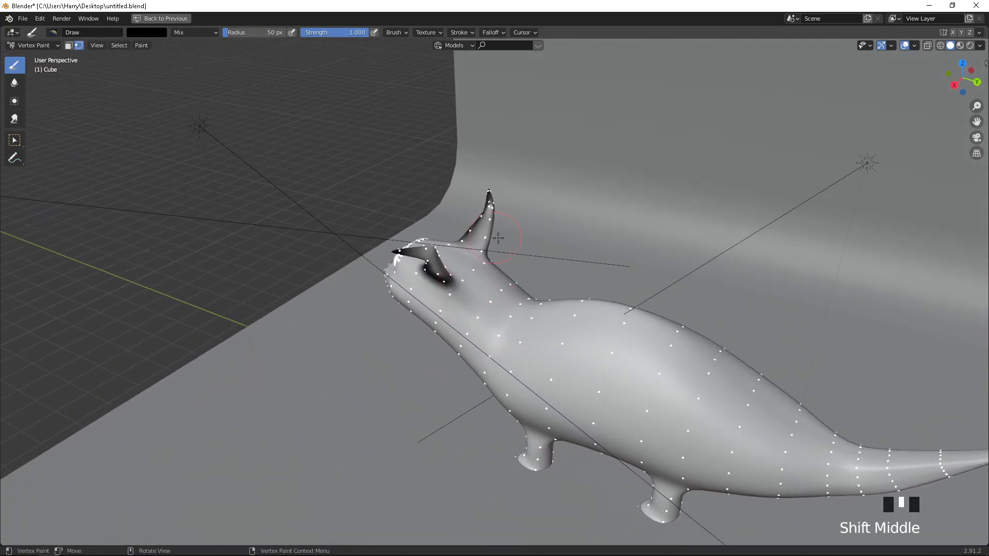
pyautogui.moveTo(519, 251); pyautogui.dragTo(456, 233, button='middle')
pyautogui.moveTo(431, 223)
pyautogui.mouseDown()
pyautogui.moveTo(431, 210)
pyautogui.moveTo(450, 222)
pyautogui.moveTo(433, 236)
pyautogui.moveTo(486, 260)
pyautogui.mouseUp()
# Step: Paint the creature's lips and the area under its chin black
pyautogui.moveTo(575, 323); pyautogui.dragTo(464, 272, button='middle')
pyautogui.scroll(2, 575, 267)
pyautogui.scroll(2, 465, 271)
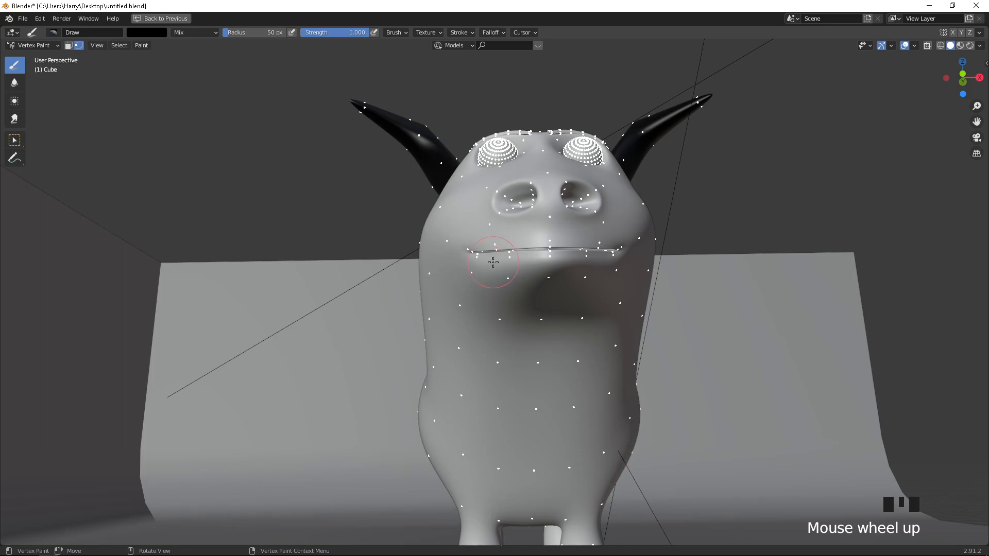
pyautogui.moveTo(533, 256)
pyautogui.mouseDown()
pyautogui.moveTo(581, 270)
pyautogui.moveTo(598, 250)
pyautogui.moveTo(525, 249)
pyautogui.mouseUp()
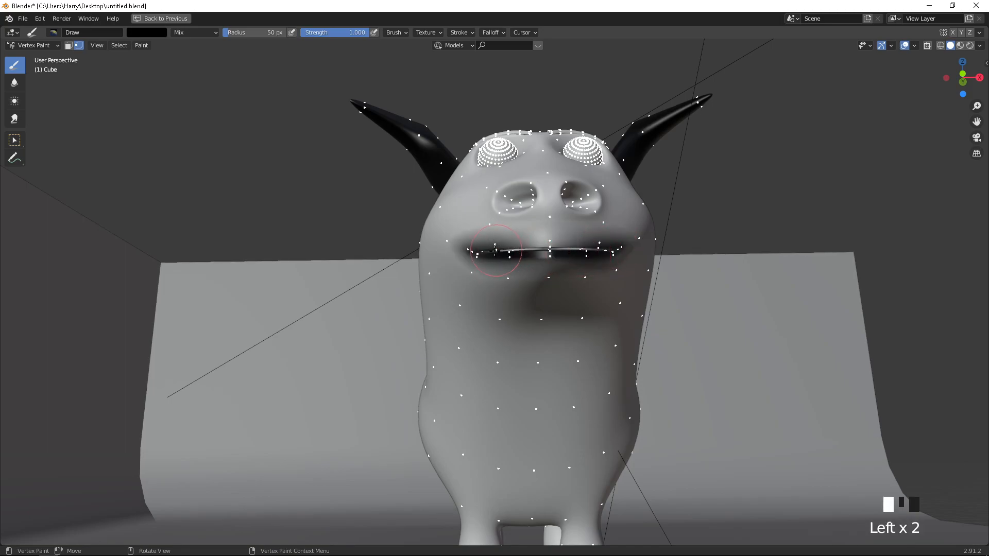
pyautogui.moveTo(586, 270); pyautogui.dragTo(583, 240)
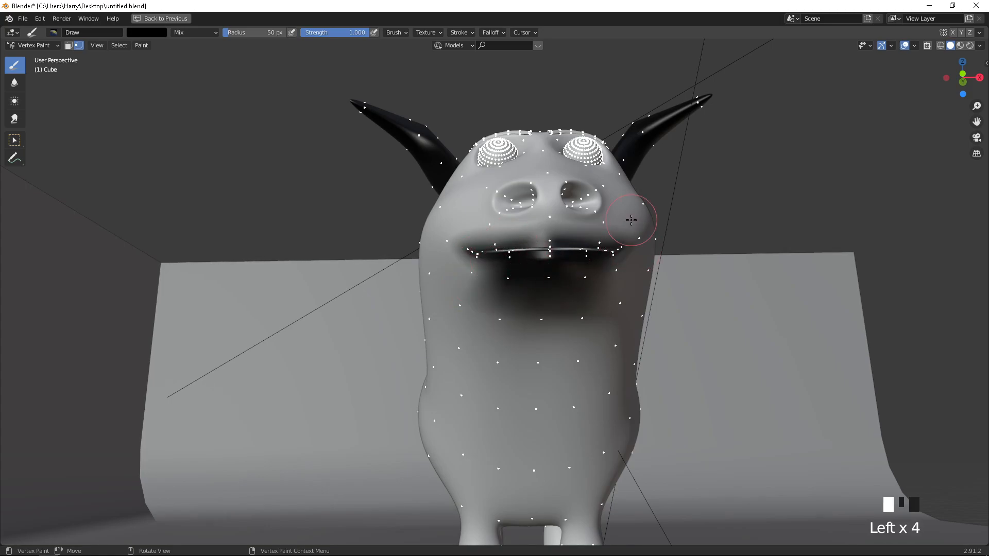
# Step: Paint the rims and insides of the creature's nostrils black
pyautogui.moveTo(512, 241); pyautogui.dragTo(415, 296, button='middle')
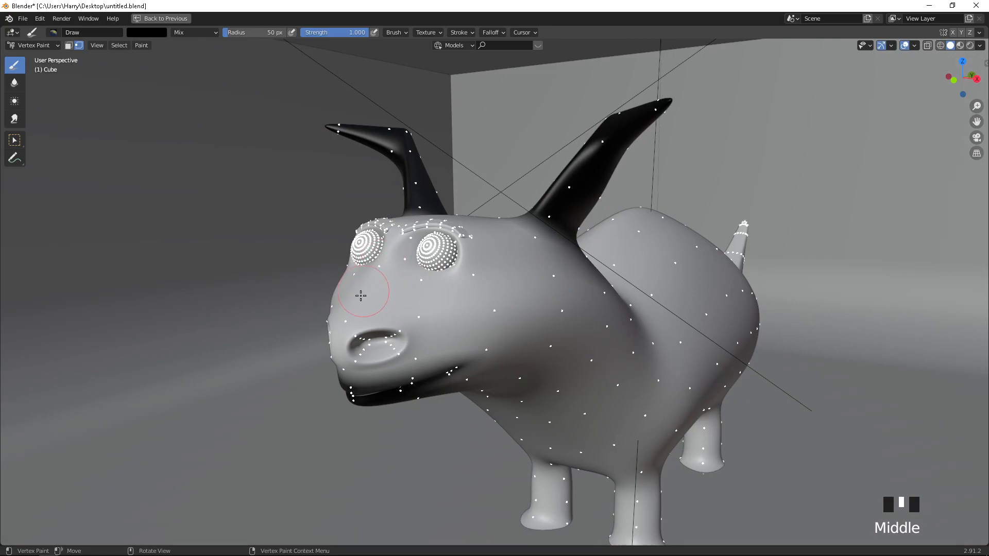
pyautogui.moveTo(355, 342); pyautogui.dragTo(392, 354)
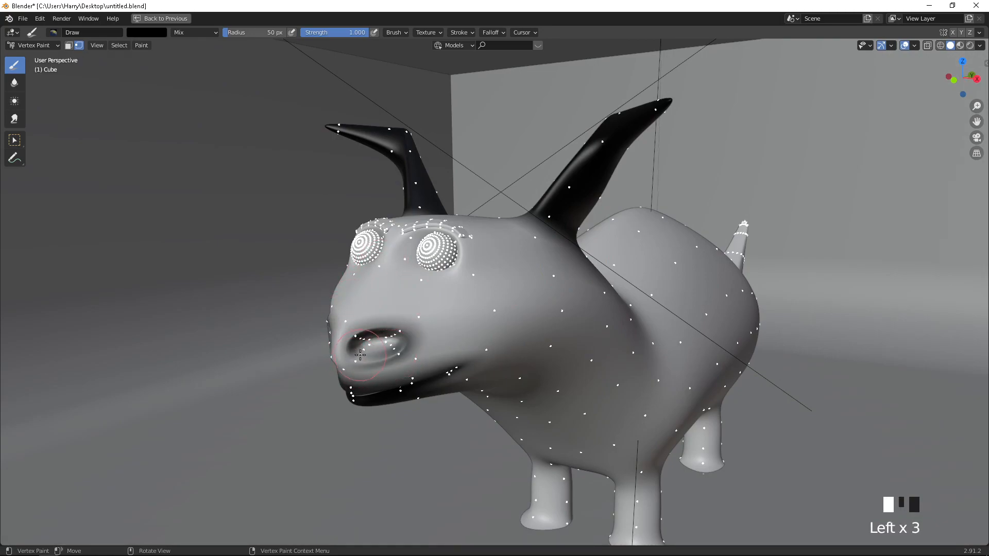
pyautogui.moveTo(356, 359); pyautogui.dragTo(354, 354)
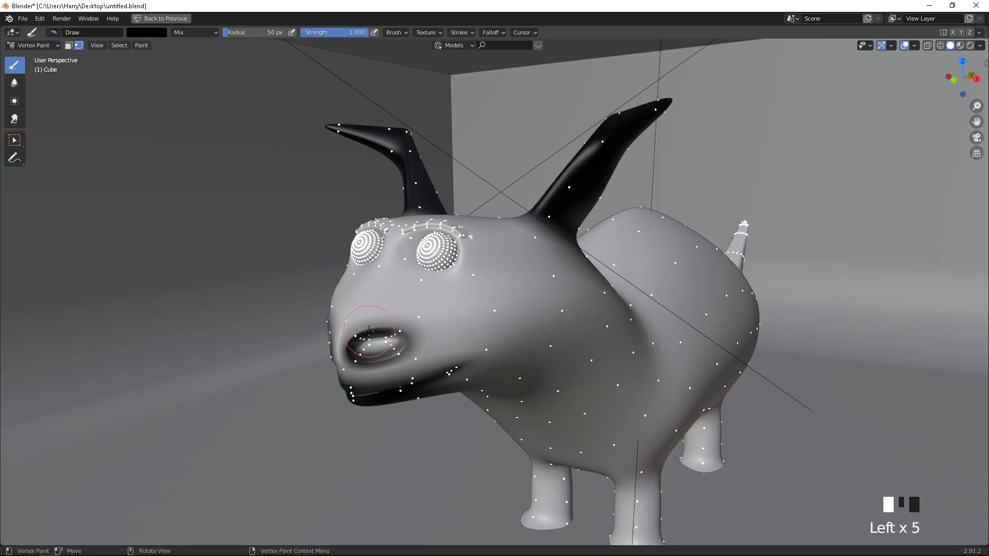
pyautogui.click(381, 340)
# Step: Try painting a black patch down the middle of the creature's chest
pyautogui.moveTo(381, 340); pyautogui.dragTo(507, 249, button='middle')
pyautogui.scroll(-2, 589, 256)
pyautogui.scroll(-5, 588, 255)
pyautogui.moveTo(548, 293); pyautogui.dragTo(552, 341, button='middle')
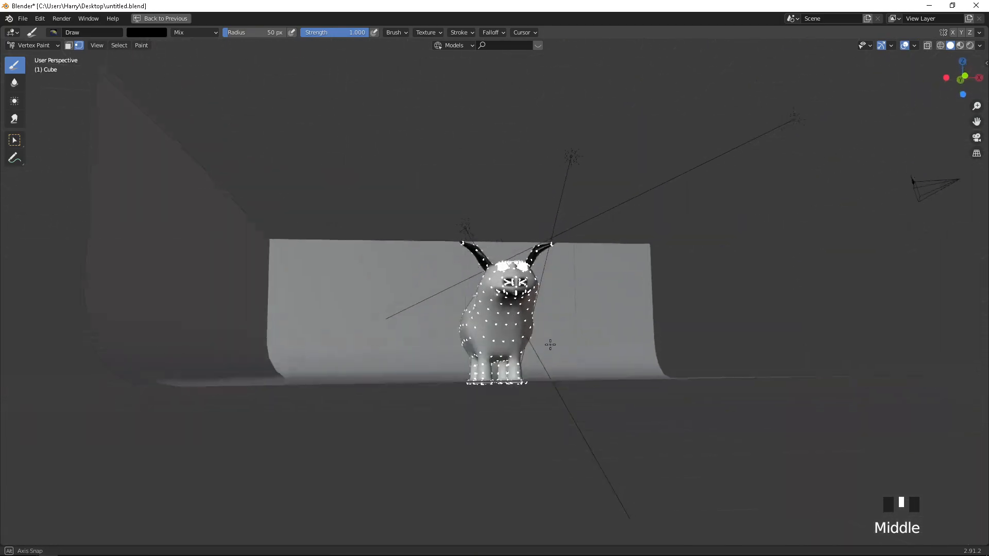
pyautogui.scroll(5, 536, 351)
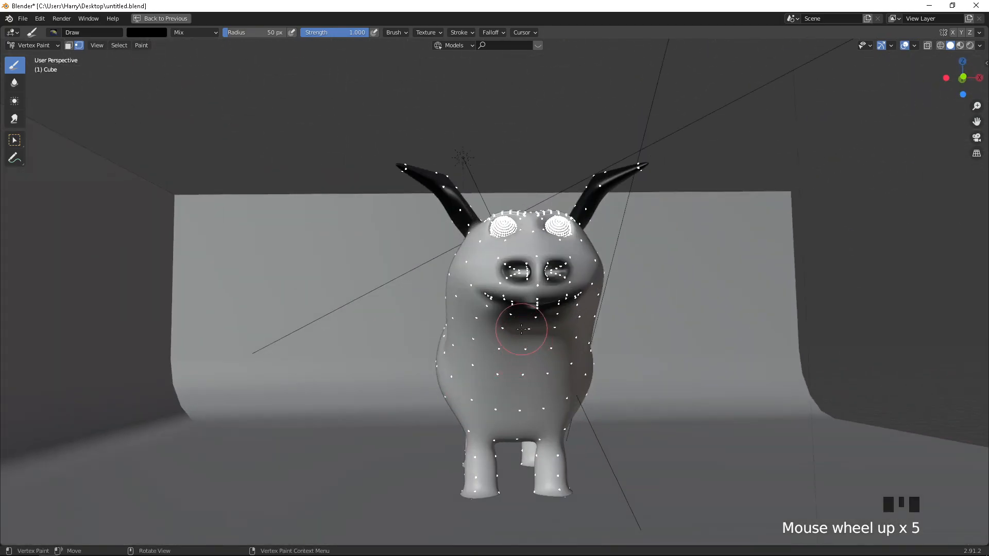
pyautogui.click(520, 363)
pyautogui.moveTo(526, 400)
pyautogui.mouseDown()
pyautogui.moveTo(517, 412)
pyautogui.moveTo(494, 371)
pyautogui.moveTo(561, 350)
pyautogui.moveTo(501, 423)
pyautogui.mouseUp()
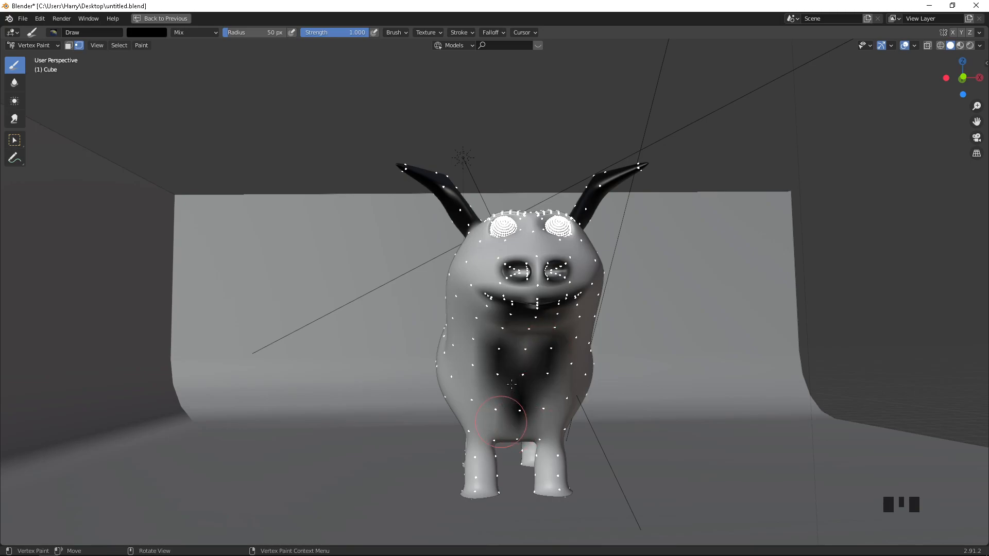
pyautogui.moveTo(525, 352); pyautogui.dragTo(534, 348)
pyautogui.moveTo(522, 419)
pyautogui.mouseDown()
pyautogui.moveTo(520, 396)
pyautogui.moveTo(549, 343)
pyautogui.moveTo(512, 333)
pyautogui.moveTo(536, 355)
pyautogui.moveTo(534, 370)
pyautogui.mouseUp()
# Step: Try painting the creature's tail black from its base to near the tip
pyautogui.moveTo(534, 370)
pyautogui.mouseDown(button='middle')
pyautogui.moveTo(526, 329)
pyautogui.moveTo(659, 371)
pyautogui.moveTo(642, 376)
pyautogui.moveTo(616, 440)
pyautogui.mouseUp(button='middle')
pyautogui.scroll(-3, 528, 332)
pyautogui.scroll(1, 659, 372)
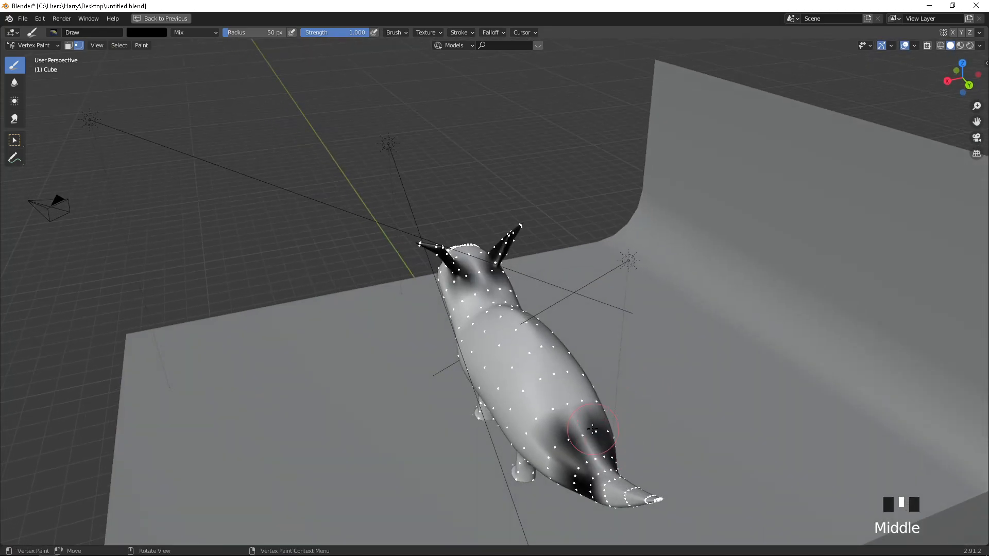
pyautogui.moveTo(605, 474)
pyautogui.mouseDown()
pyautogui.moveTo(618, 497)
pyautogui.moveTo(640, 503)
pyautogui.mouseUp()
pyautogui.moveTo(640, 503)
pyautogui.mouseDown(button='middle')
pyautogui.moveTo(739, 397)
pyautogui.moveTo(741, 380)
pyautogui.moveTo(684, 379)
pyautogui.moveTo(675, 391)
pyautogui.mouseUp(button='middle')
pyautogui.scroll(2, 739, 397)
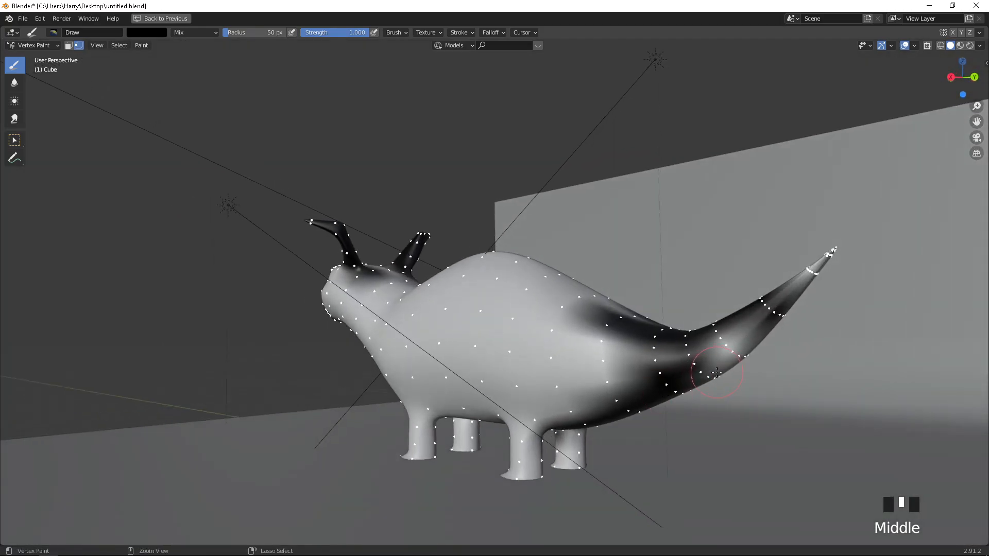
# Step: Undo the black strokes on the creature's tail, rump and chest
pyautogui.hotkey('ctrl', 'z')
pyautogui.hotkey('ctrl', 'z')
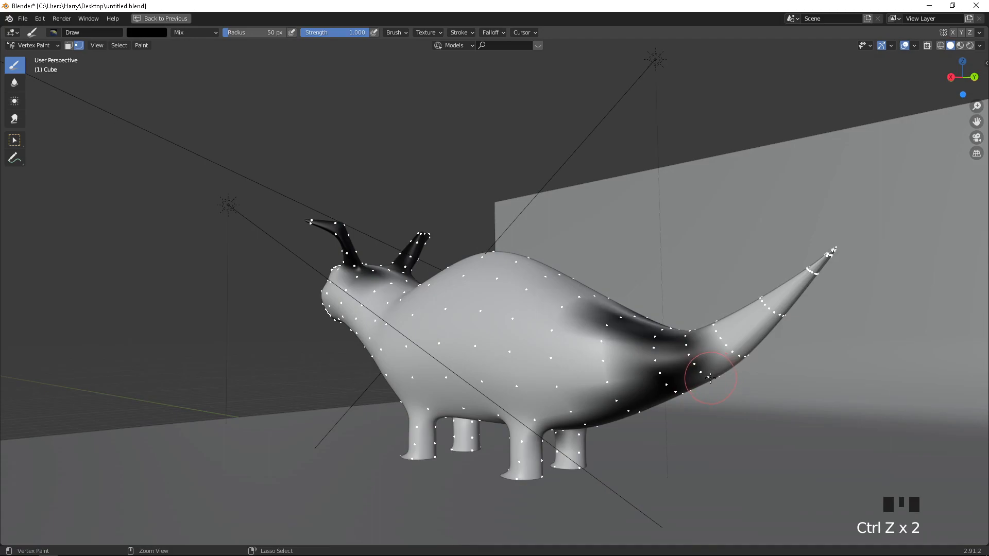
pyautogui.hotkey('ctrl', 'z')
# Step: Paint a short vertical black stripe down the middle of the creature's chest
pyautogui.moveTo(710, 378)
pyautogui.mouseDown(button='middle')
pyautogui.moveTo(810, 385)
pyautogui.moveTo(760, 343)
pyautogui.mouseUp(button='middle')
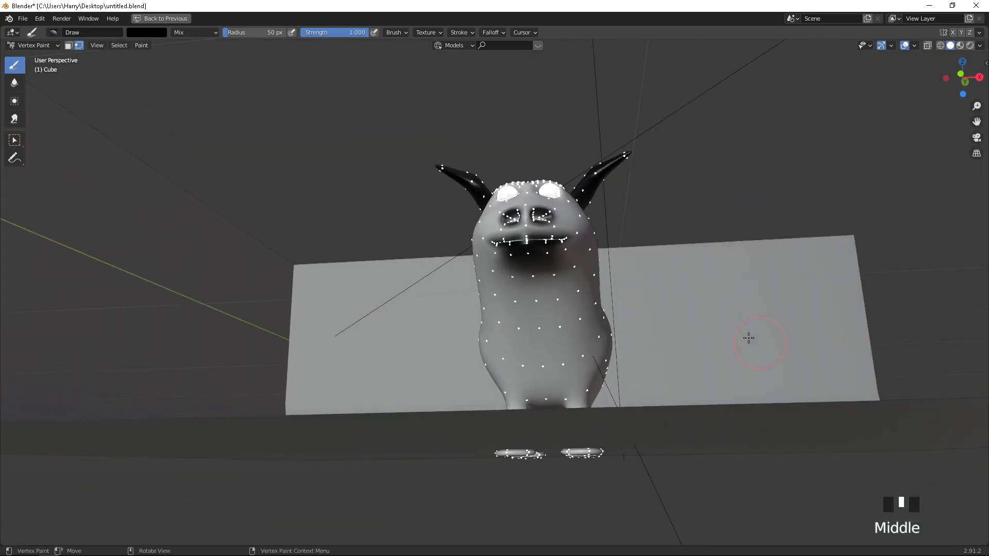
pyautogui.moveTo(538, 310); pyautogui.dragTo(538, 334)
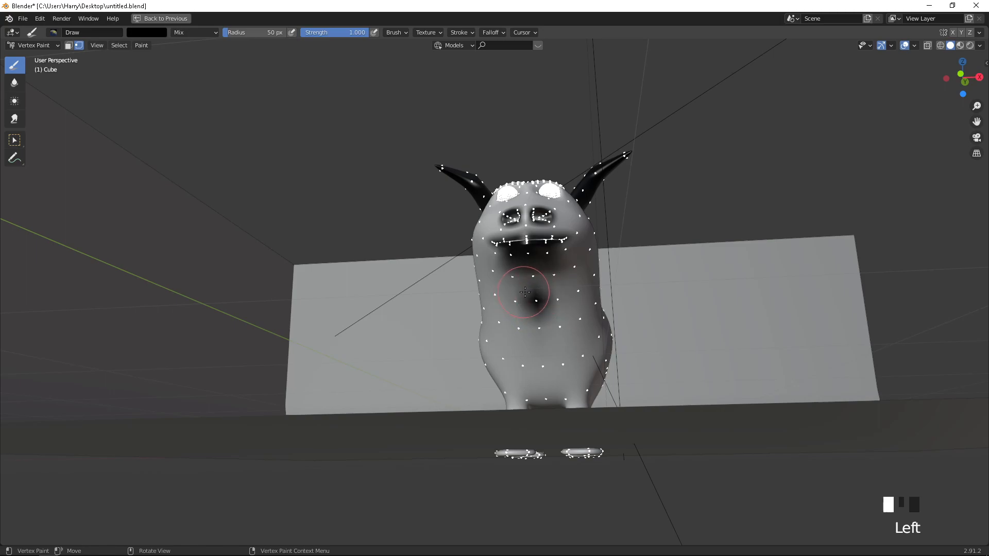
pyautogui.moveTo(540, 322); pyautogui.dragTo(540, 332)
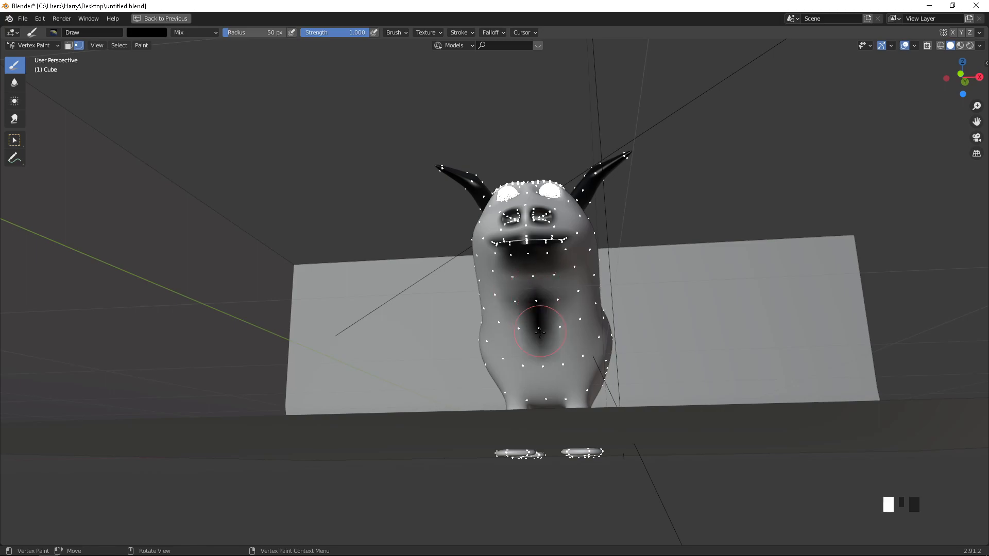
pyautogui.press('Tab')
pyautogui.moveTo(539, 334)
pyautogui.mouseDown(button='middle')
pyautogui.moveTo(479, 314)
pyautogui.moveTo(429, 329)
pyautogui.mouseUp(button='middle')
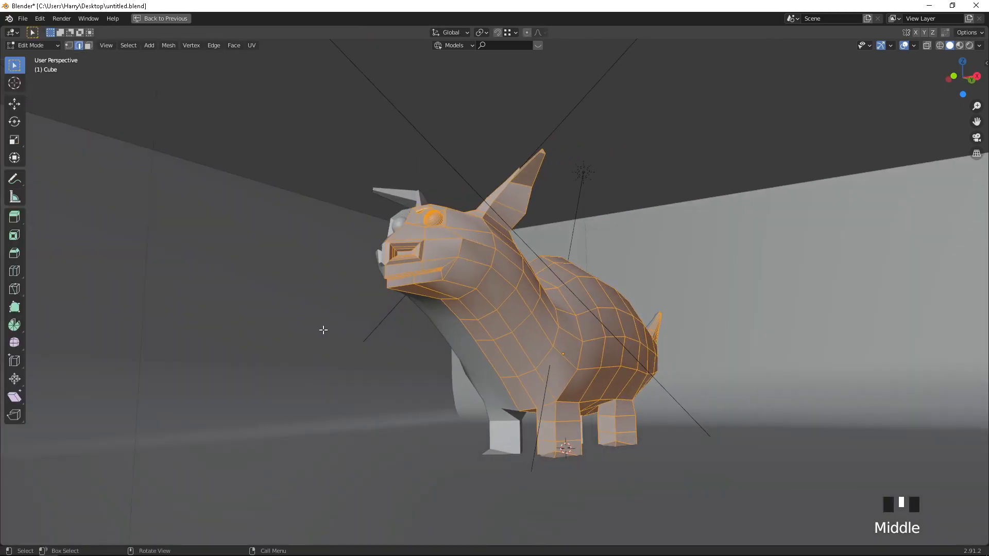
pyautogui.press('Tab')
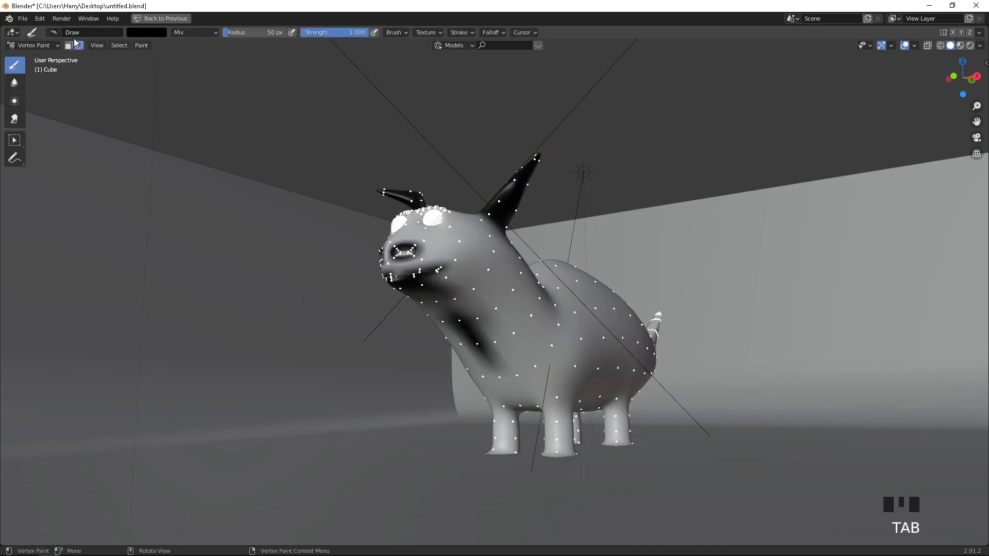
# Step: Restore the normal layout, switch to the Modeling workspace in Object Mode and hide the backdrop plane
pyautogui.hotkey('ctrl', 'space')
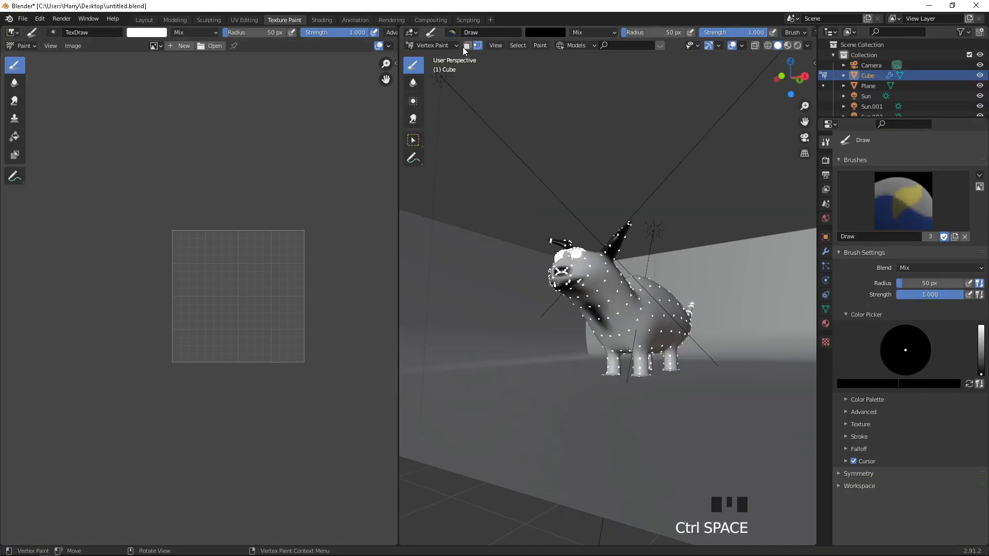
pyautogui.click(175, 20)
pyautogui.press('Tab')
pyautogui.moveTo(330, 288); pyautogui.dragTo(357, 294, button='middle')
pyautogui.scroll(-3, 372, 314)
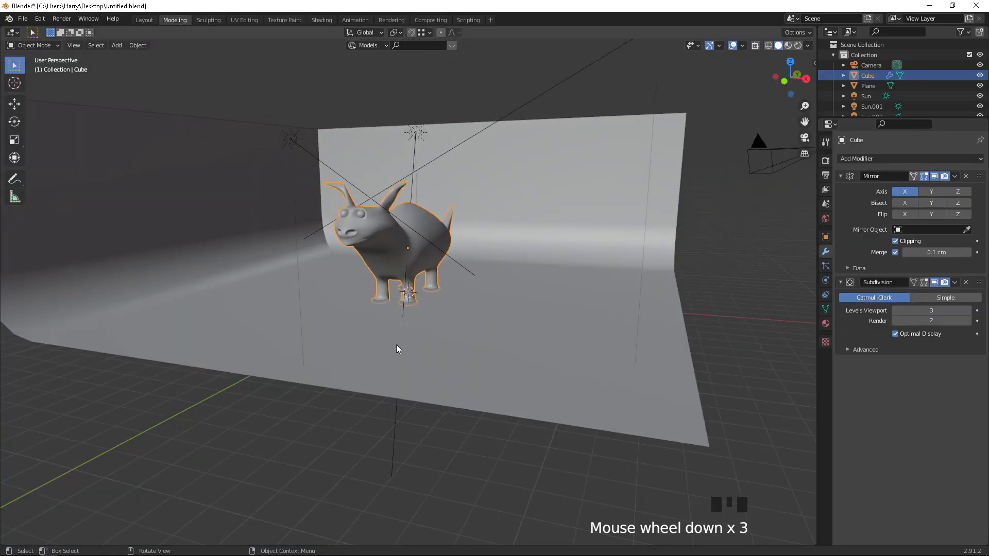
pyautogui.click(397, 345)
pyautogui.scroll(1, 415, 220)
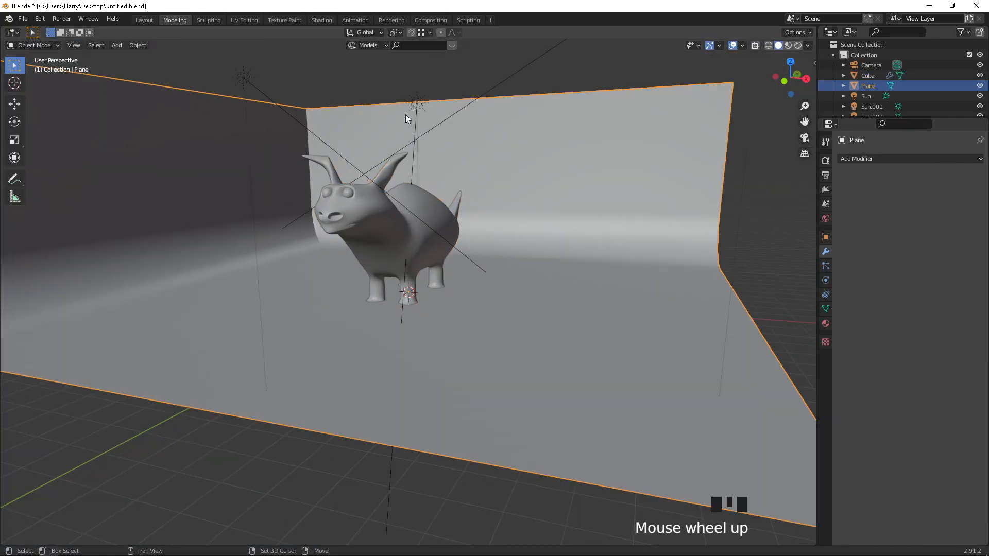
pyautogui.press('h')
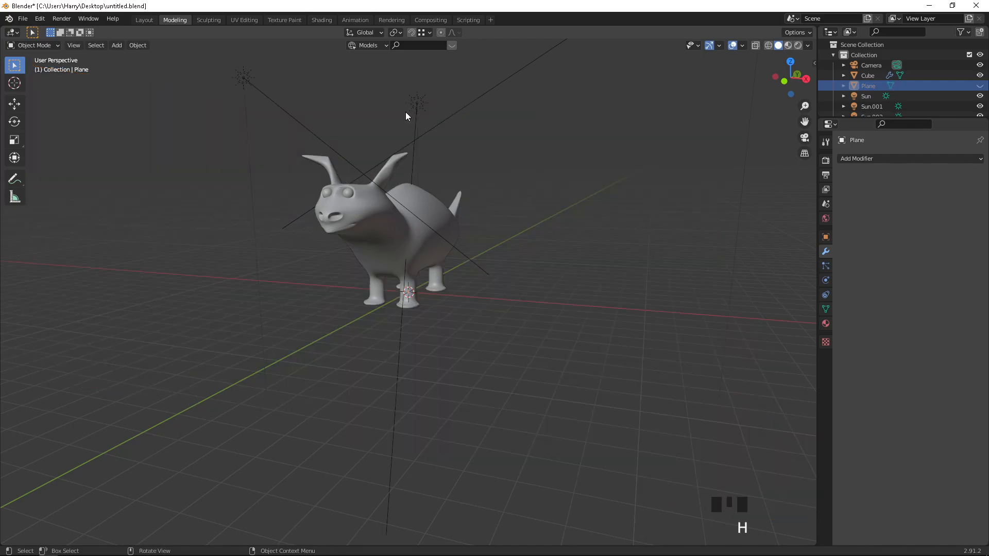
# Step: Switch to the Texture Paint workspace, maximise the 3D view, select the creature and put it in Vertex Paint mode
pyautogui.click(283, 21)
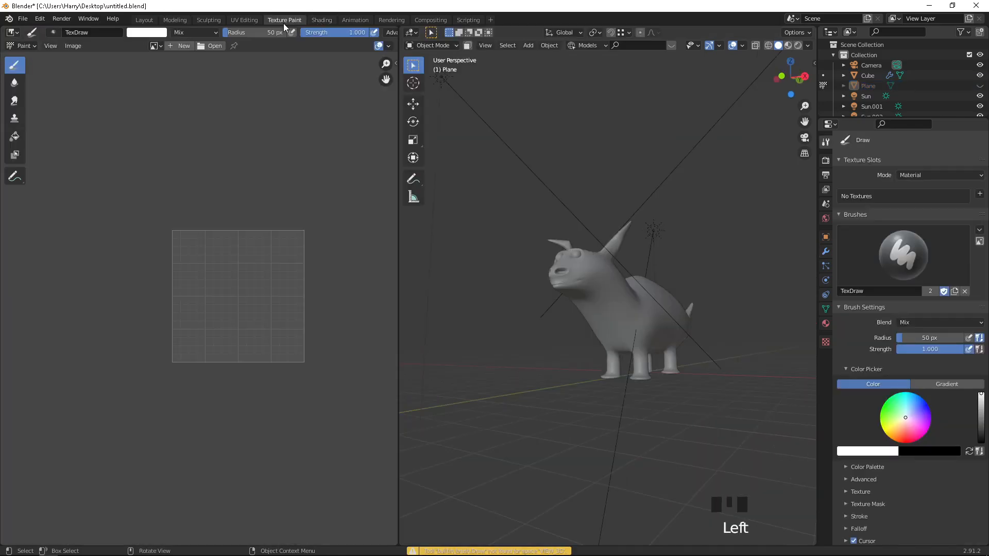
pyautogui.hotkey('ctrl', 'space')
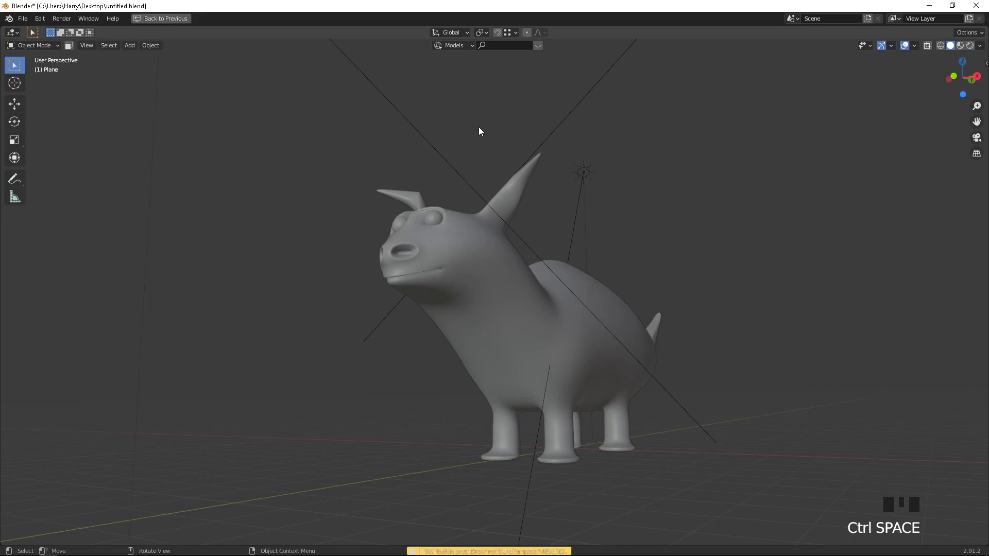
pyautogui.click(483, 297)
pyautogui.press('Tab')
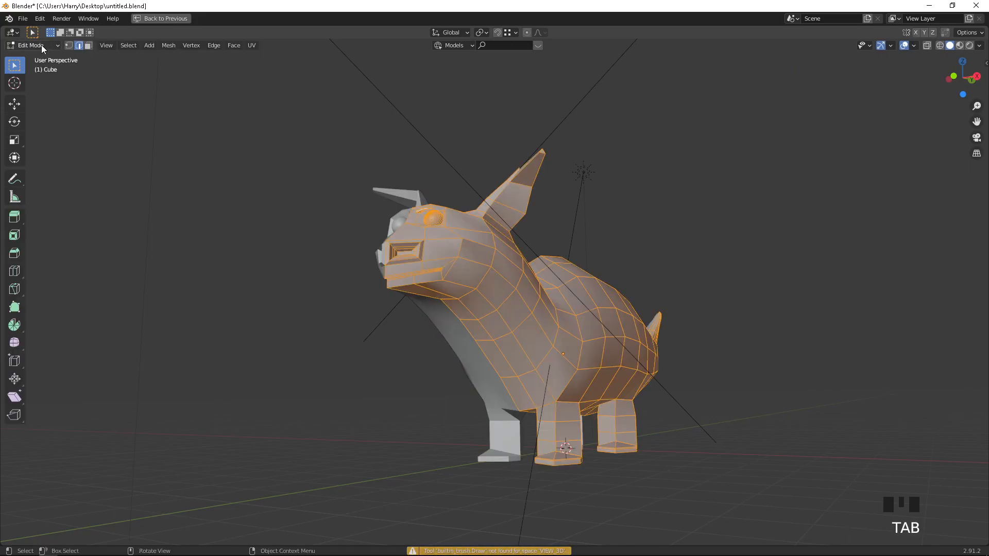
pyautogui.press('Tab')
pyautogui.click(41, 45)
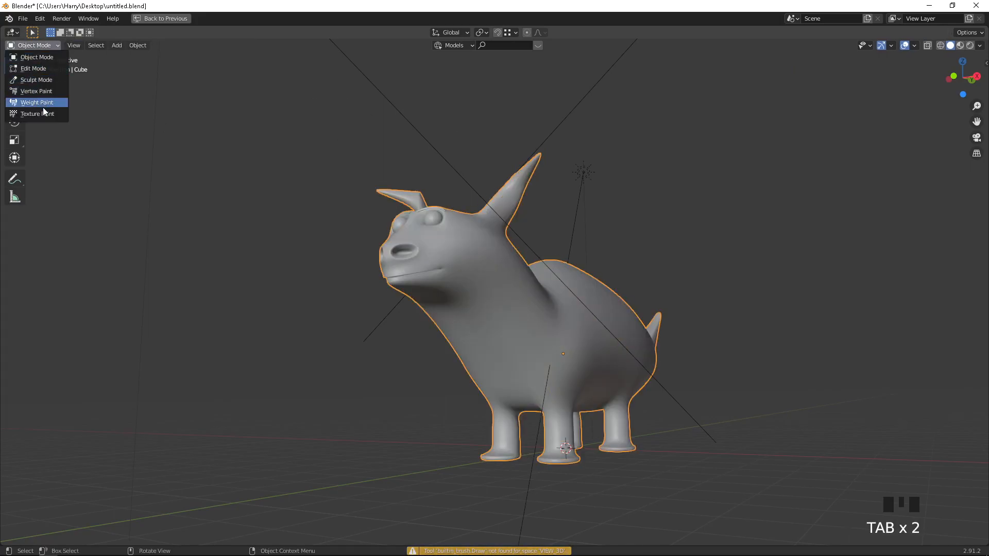
pyautogui.click(46, 91)
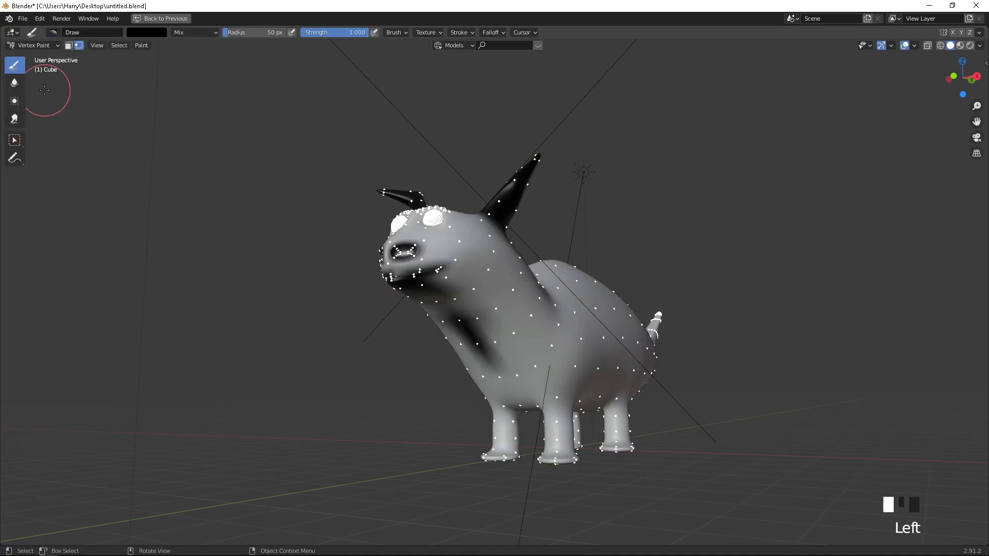
# Step: Paint a continuous black stripe down the middle of the creature's throat and chest
pyautogui.moveTo(555, 320)
pyautogui.mouseDown(button='middle')
pyautogui.moveTo(571, 293)
pyautogui.moveTo(596, 309)
pyautogui.moveTo(536, 317)
pyautogui.mouseUp(button='middle')
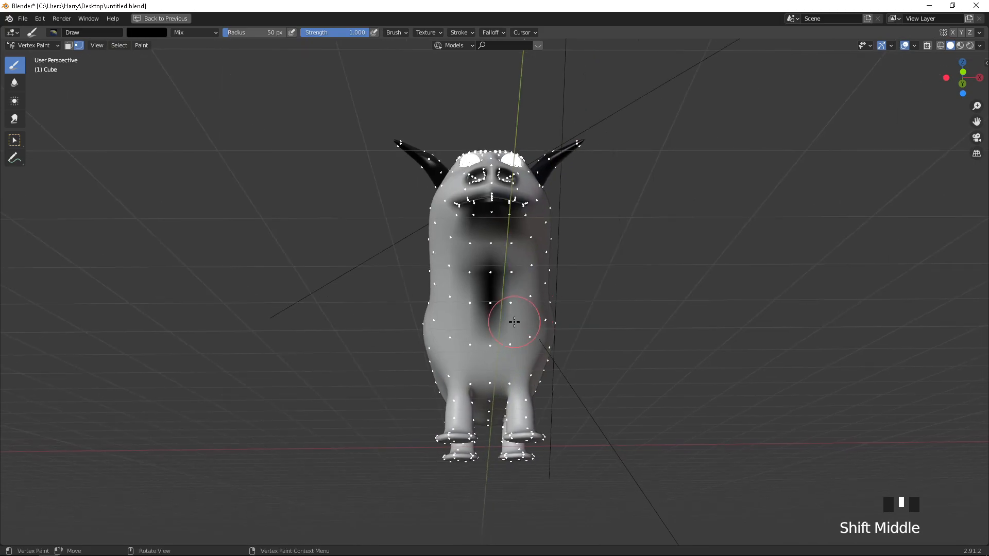
pyautogui.scroll(1, 511, 327)
pyautogui.moveTo(484, 222)
pyautogui.mouseDown()
pyautogui.moveTo(503, 230)
pyautogui.moveTo(487, 232)
pyautogui.moveTo(483, 324)
pyautogui.moveTo(503, 328)
pyautogui.moveTo(505, 293)
pyautogui.moveTo(481, 415)
pyautogui.moveTo(492, 435)
pyautogui.moveTo(486, 455)
pyautogui.mouseUp()
# Step: Paint a black stripe lengthwise along the middle of the creature's belly
pyautogui.moveTo(486, 456)
pyautogui.mouseDown(button='middle')
pyautogui.moveTo(516, 386)
pyautogui.moveTo(539, 213)
pyautogui.mouseUp(button='middle')
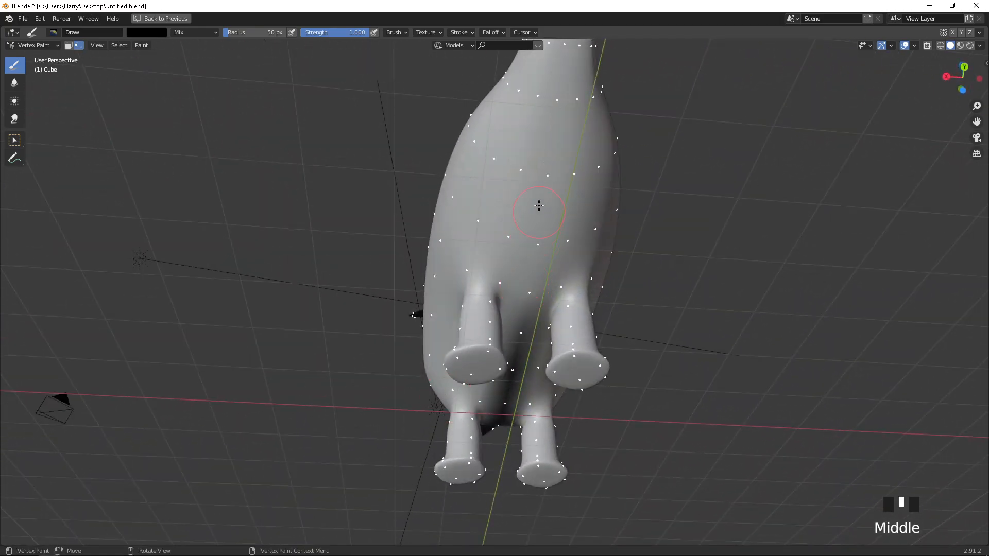
pyautogui.moveTo(545, 115)
pyautogui.mouseDown()
pyautogui.moveTo(536, 238)
pyautogui.moveTo(517, 309)
pyautogui.moveTo(510, 300)
pyautogui.mouseUp()
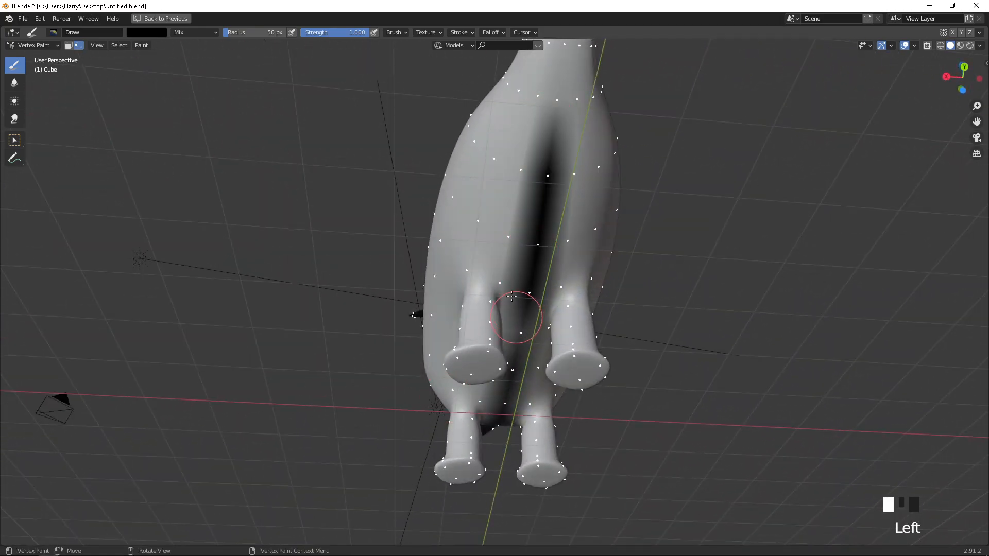
pyautogui.moveTo(528, 254)
pyautogui.mouseDown()
pyautogui.moveTo(549, 181)
pyautogui.moveTo(531, 207)
pyautogui.mouseUp()
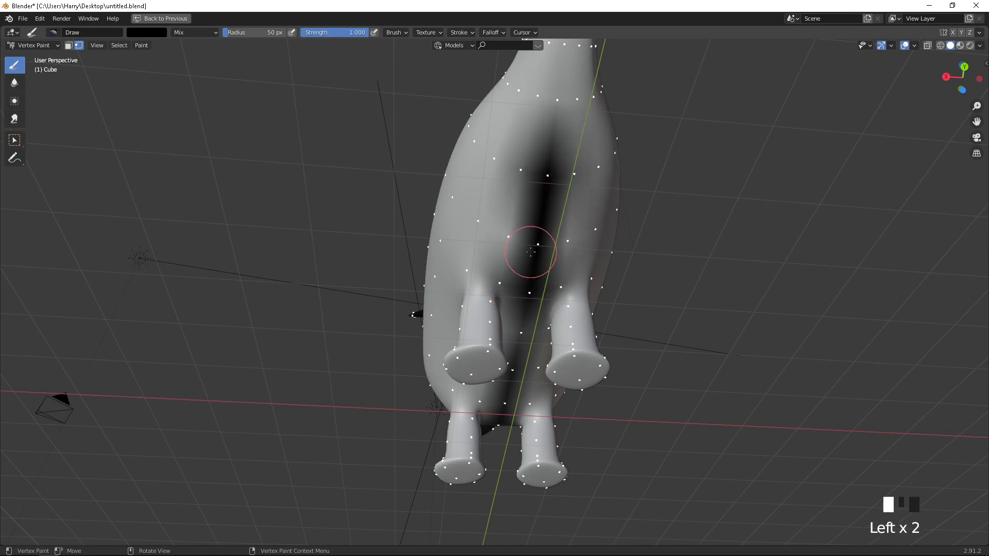
pyautogui.scroll(-3, 591, 172)
pyautogui.moveTo(591, 172); pyautogui.dragTo(525, 232, button='middle')
pyautogui.moveTo(494, 268); pyautogui.dragTo(503, 169)
# Step: Paint the outer end of the creature's tail black up to its tip
pyautogui.moveTo(590, 212); pyautogui.dragTo(780, 255, button='middle')
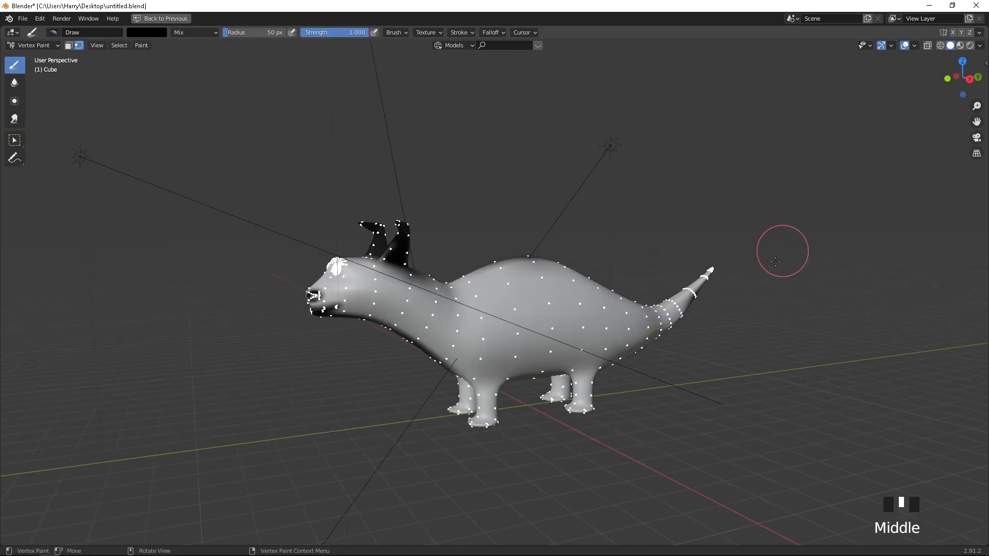
pyautogui.click(768, 234)
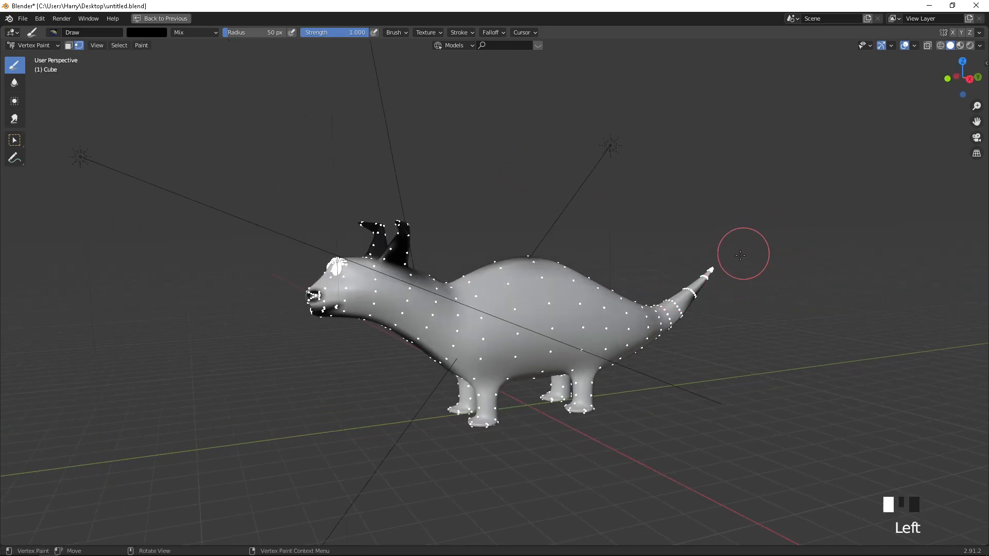
pyautogui.scroll(4, 743, 253)
pyautogui.keyDown('shift'); pyautogui.moveTo(807, 271); pyautogui.dragTo(633, 298, button='middle'); pyautogui.keyUp('shift')
pyautogui.moveTo(678, 286)
pyautogui.mouseDown()
pyautogui.moveTo(724, 242)
pyautogui.moveTo(711, 269)
pyautogui.moveTo(686, 280)
pyautogui.moveTo(717, 251)
pyautogui.mouseUp()
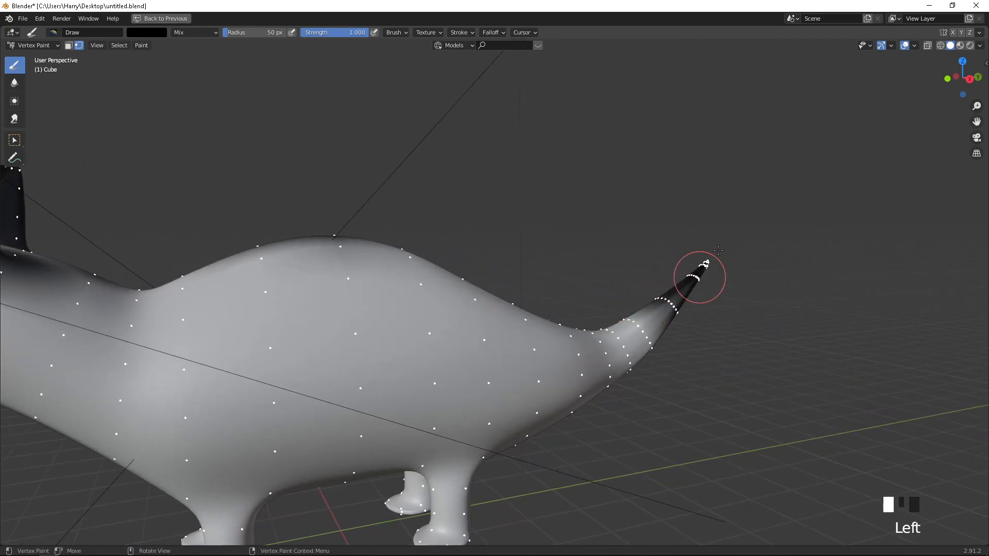
# Step: Paint the creature's front and rear feet black
pyautogui.scroll(-4, 722, 256)
pyautogui.moveTo(624, 283)
pyautogui.mouseDown(button='middle')
pyautogui.moveTo(587, 229)
pyautogui.moveTo(419, 282)
pyautogui.moveTo(459, 332)
pyautogui.mouseUp(button='middle')
pyautogui.moveTo(456, 318); pyautogui.dragTo(474, 322)
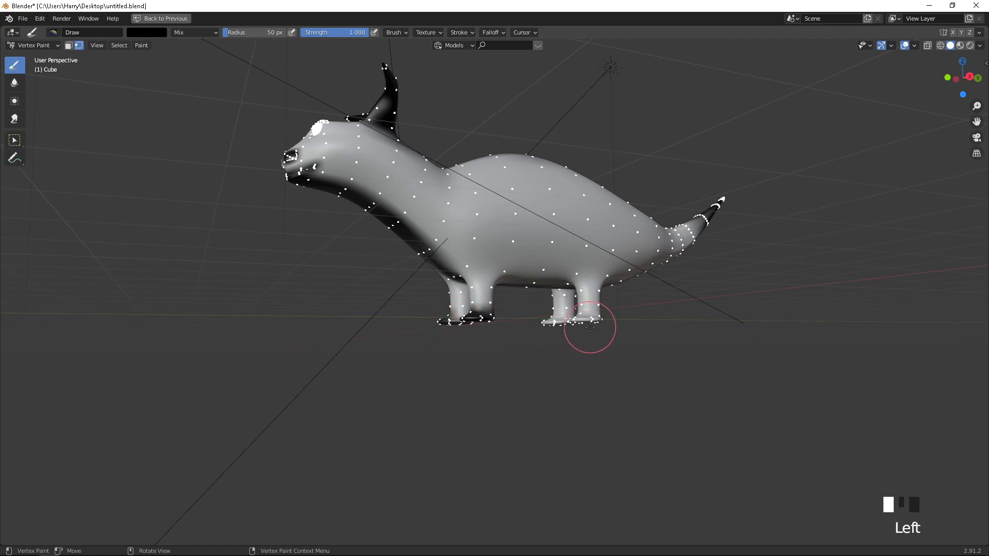
pyautogui.moveTo(591, 324)
pyautogui.mouseDown()
pyautogui.moveTo(567, 324)
pyautogui.moveTo(600, 316)
pyautogui.moveTo(582, 321)
pyautogui.mouseUp()
# Step: Paint a black stripe along the creature's spine from the rear of the back onto the tail
pyautogui.moveTo(544, 278); pyautogui.dragTo(456, 304, button='middle')
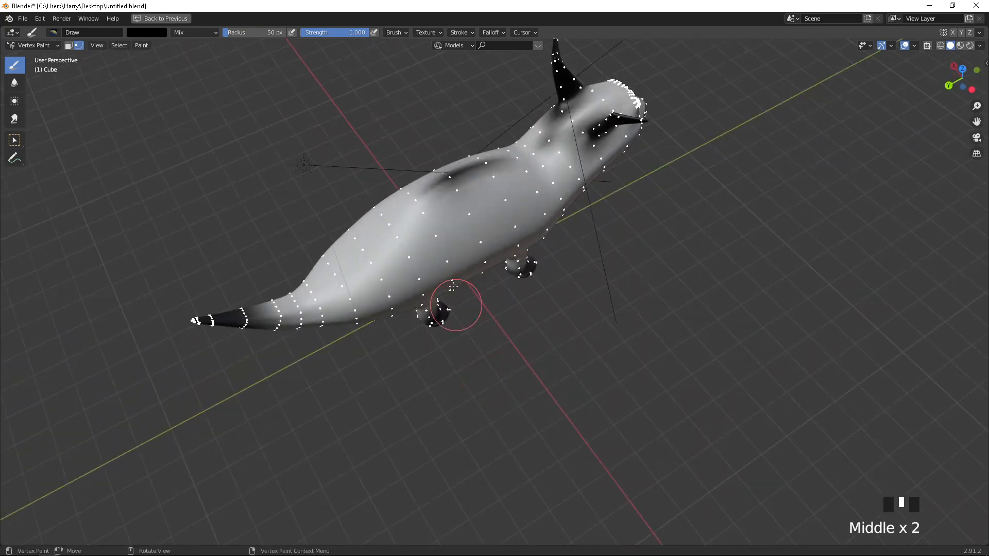
pyautogui.moveTo(360, 256); pyautogui.dragTo(430, 284, button='middle')
pyautogui.moveTo(439, 306); pyautogui.dragTo(458, 507)
# Step: Paint a diagonal black streak across the creature's flank towards the front leg and save the file
pyautogui.moveTo(511, 371); pyautogui.dragTo(612, 279, button='middle')
pyautogui.scroll(1, 539, 274)
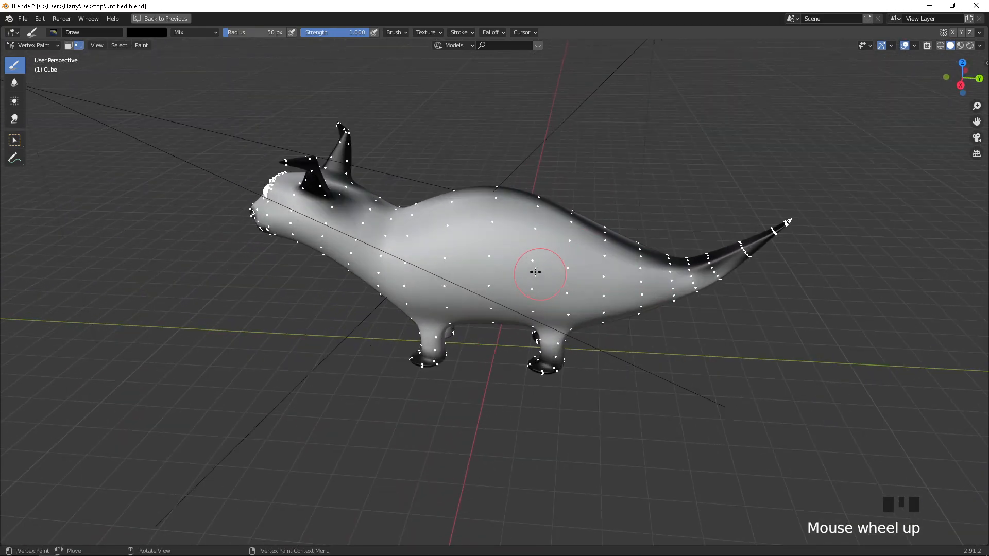
pyautogui.moveTo(520, 263); pyautogui.dragTo(379, 346)
pyautogui.moveTo(609, 190)
pyautogui.mouseDown(button='middle')
pyautogui.moveTo(679, 148)
pyautogui.moveTo(345, 169)
pyautogui.moveTo(453, 252)
pyautogui.mouseUp(button='middle')
pyautogui.scroll(2, 567, 215)
pyautogui.moveTo(567, 214); pyautogui.dragTo(547, 204, button='middle')
pyautogui.scroll(-2, 615, 217)
pyautogui.hotkey('ctrl', 's')
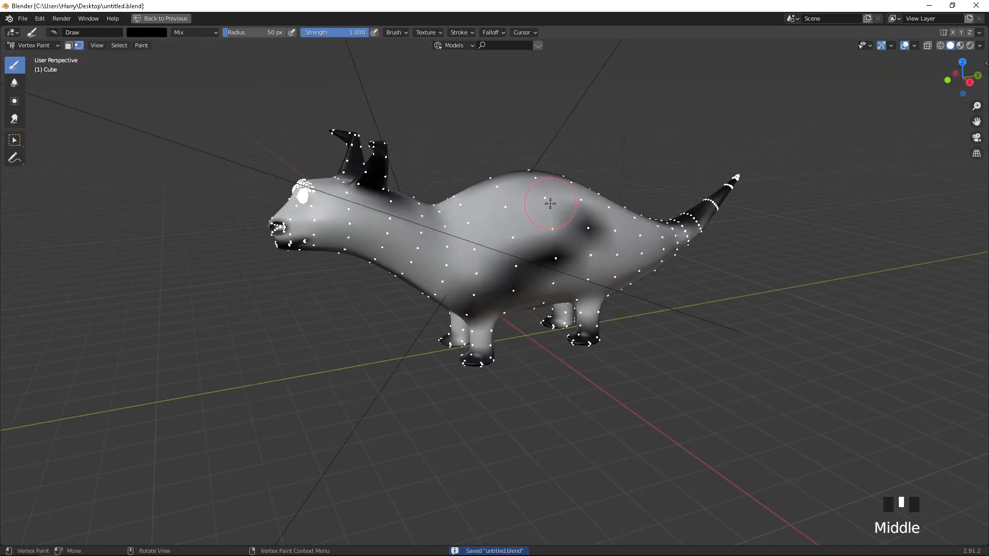
# Step: Restore the normal layout and switch to the Shading workspace to view the creature's body material
pyautogui.click(160, 19)
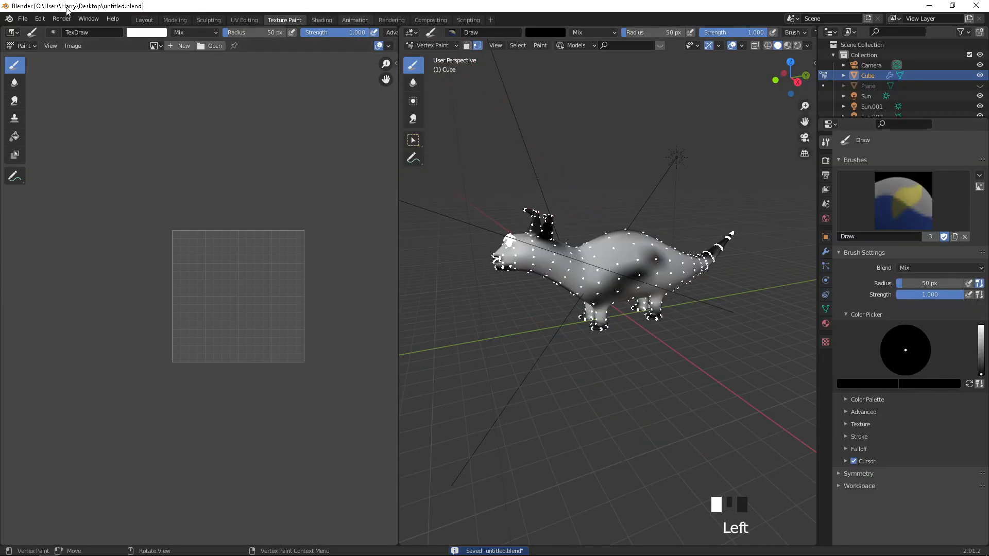
pyautogui.click(144, 19)
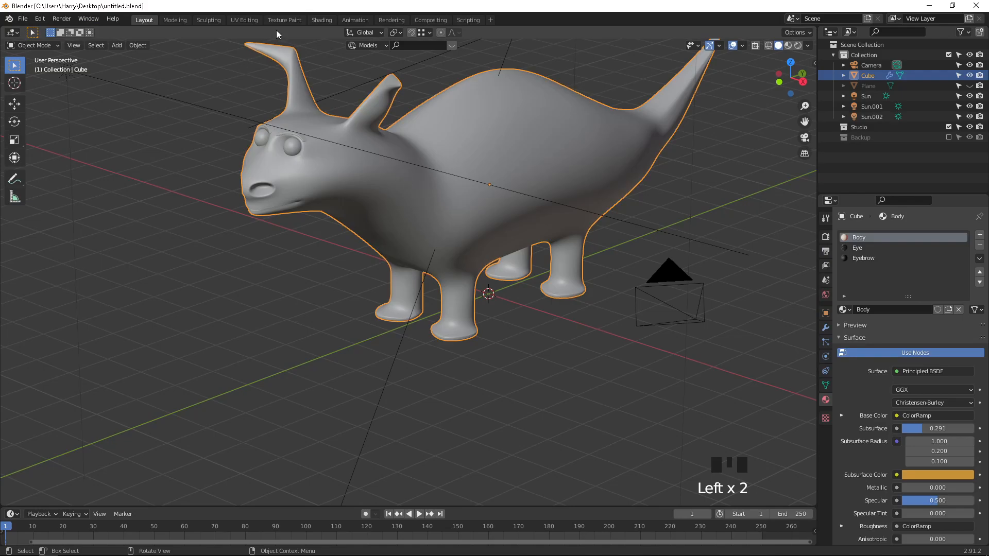
pyautogui.click(321, 19)
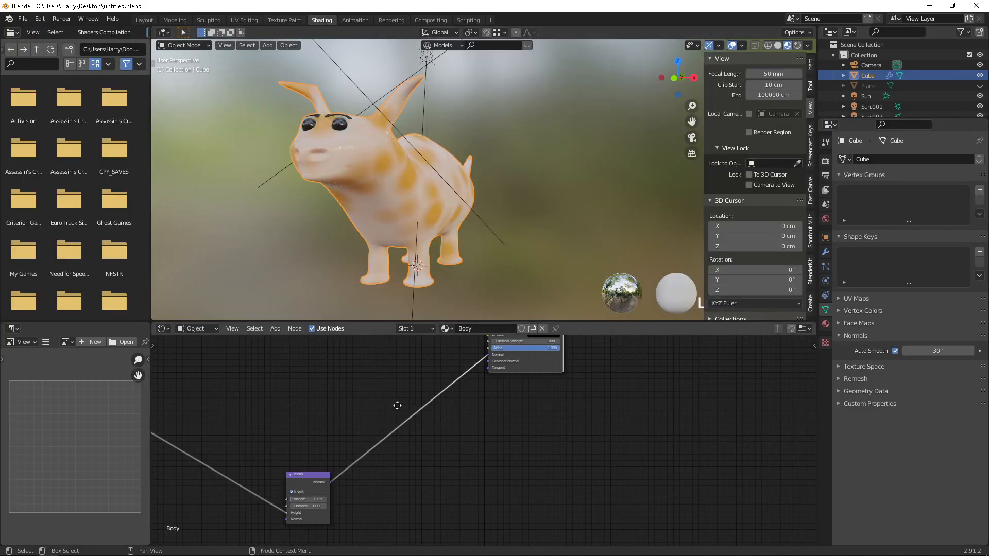
pyautogui.moveTo(402, 408); pyautogui.dragTo(384, 411, button='middle')
pyautogui.scroll(3, 388, 159)
pyautogui.moveTo(456, 168); pyautogui.dragTo(353, 169, button='middle')
pyautogui.scroll(-2, 321, 172)
pyautogui.keyDown('shift'); pyautogui.moveTo(353, 169); pyautogui.dragTo(394, 187, button='middle'); pyautogui.keyUp('shift')
pyautogui.scroll(3, 469, 174)
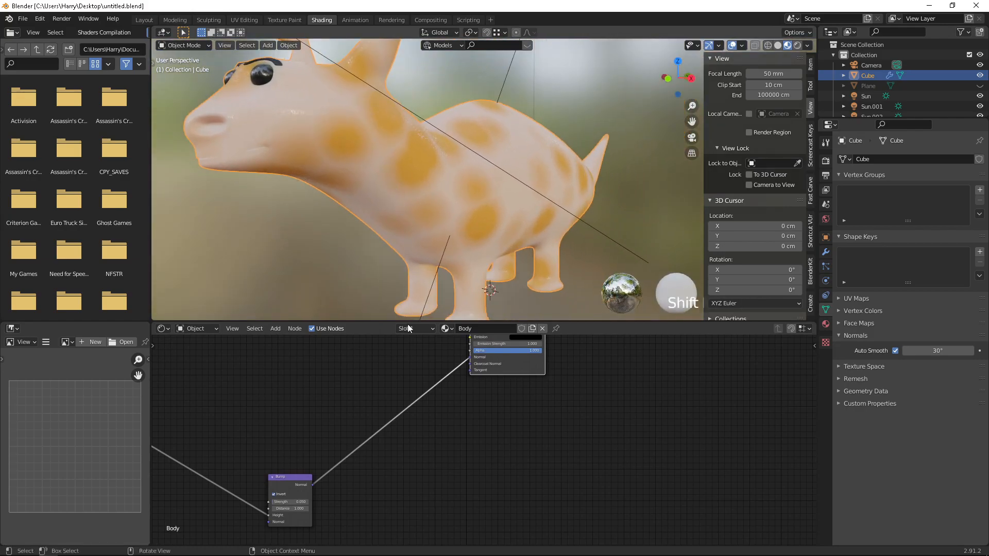
# Step: Move the Material Output node farther away from the Principled BSDF node in the Body material
pyautogui.moveTo(456, 425); pyautogui.dragTo(542, 486, button='middle')
pyautogui.scroll(-5, 481, 416)
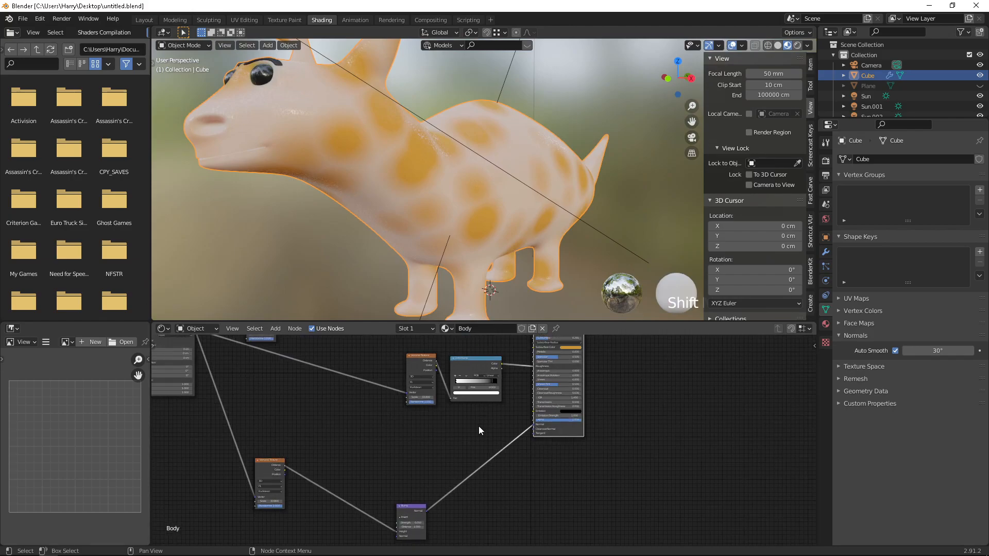
pyautogui.scroll(-11, 476, 427)
pyautogui.moveTo(444, 386); pyautogui.dragTo(403, 404, button='middle')
pyautogui.scroll(3, 402, 403)
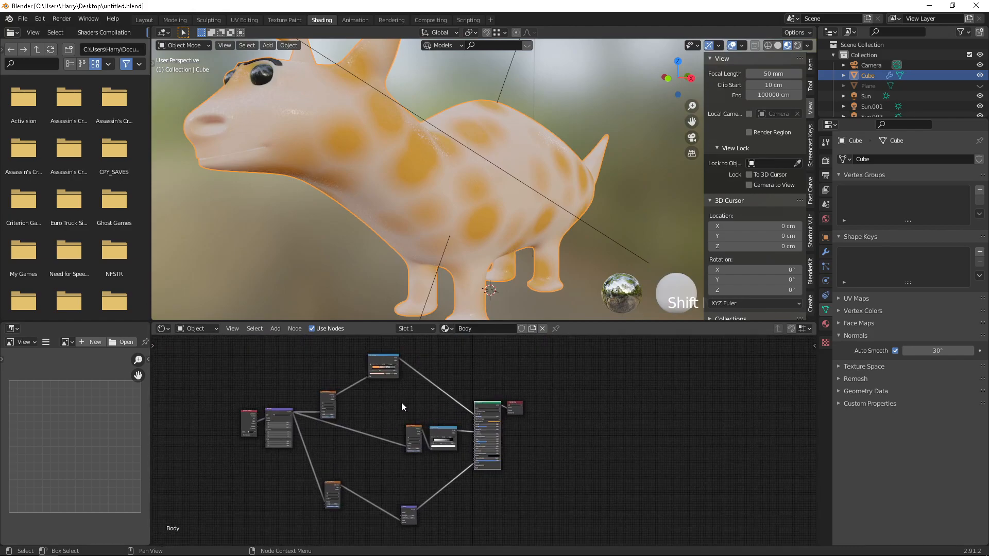
pyautogui.moveTo(484, 390); pyautogui.dragTo(375, 416, button='middle')
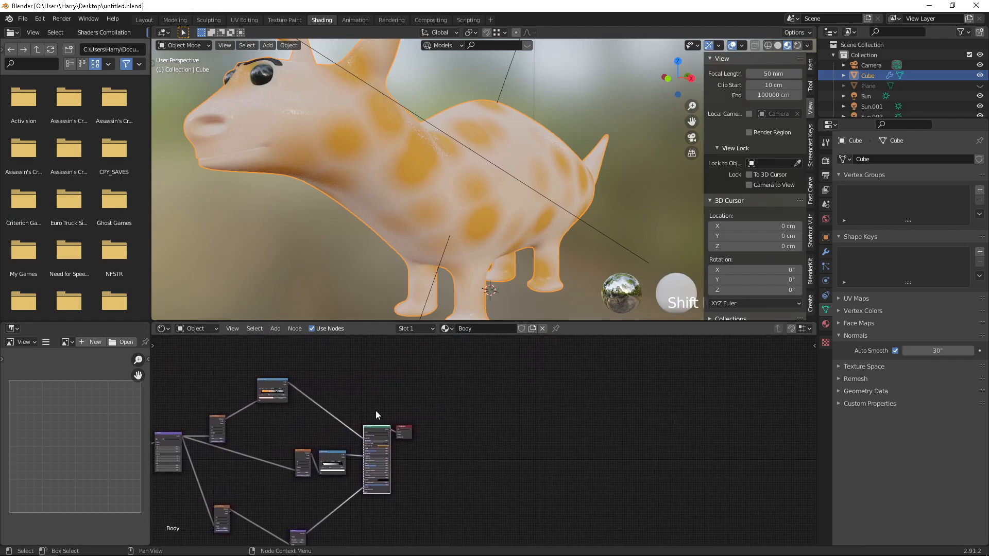
pyautogui.click(406, 429)
pyautogui.moveTo(406, 426); pyautogui.dragTo(448, 399)
pyautogui.scroll(5, 350, 371)
pyautogui.moveTo(385, 398); pyautogui.dragTo(483, 449, button='middle')
pyautogui.scroll(1, 473, 444)
pyautogui.scroll(2, 473, 443)
pyautogui.moveTo(385, 400); pyautogui.dragTo(355, 442, button='middle')
pyautogui.scroll(2, 316, 418)
pyautogui.moveTo(332, 408); pyautogui.dragTo(354, 393, button='middle')
pyautogui.rightClick(283, 393)
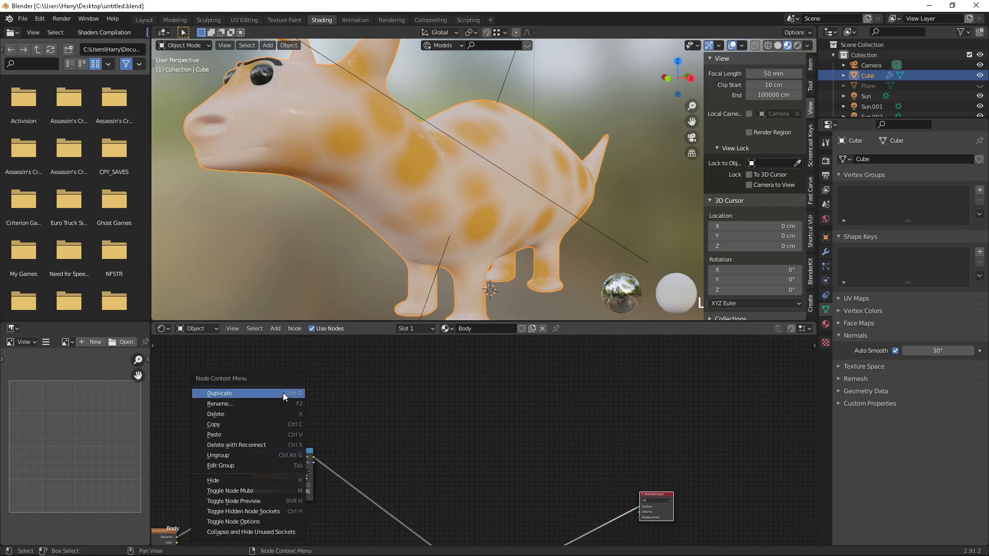
pyautogui.press('Escape')
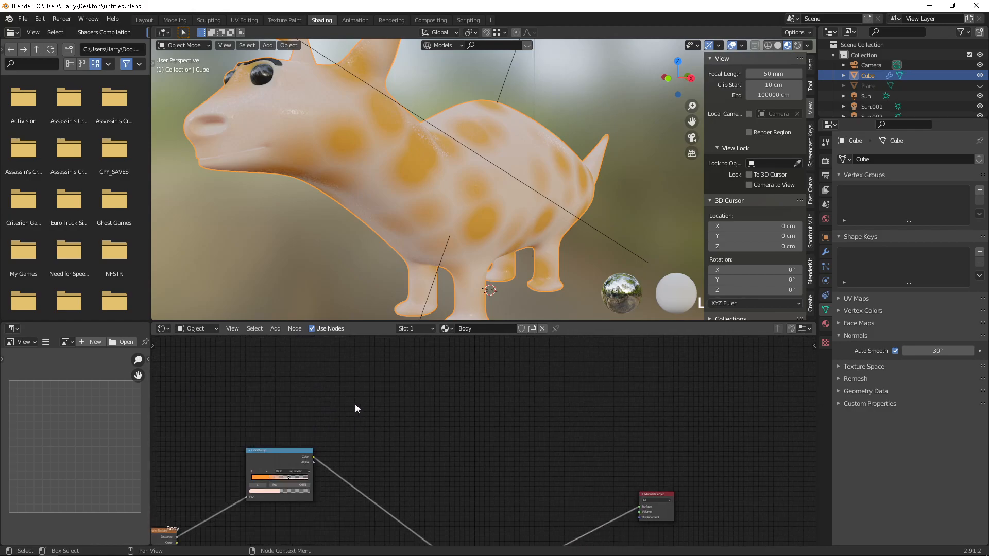
pyautogui.hotkey('shift', 'a')
pyautogui.click(354, 405)
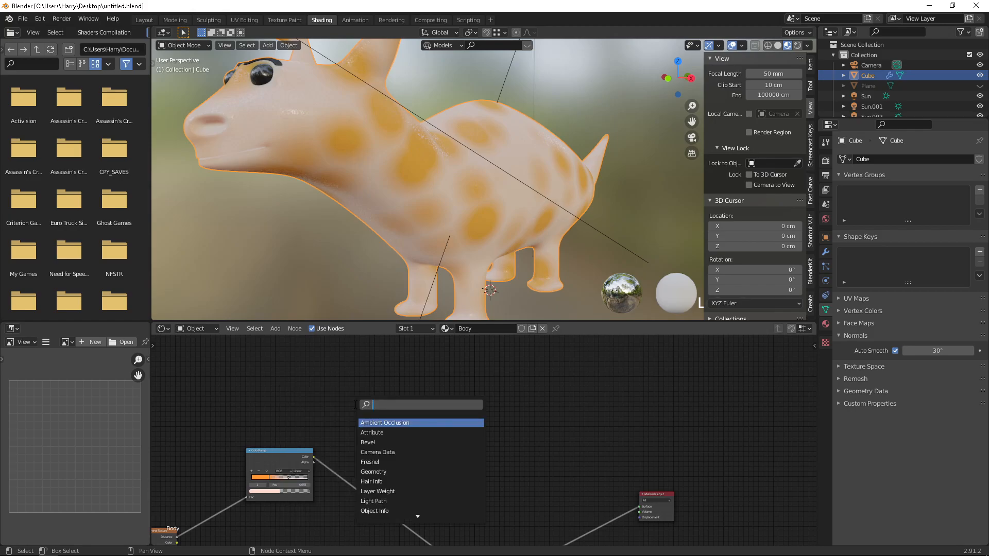
pyautogui.write('TEX')
pyautogui.press('Down')
pyautogui.press('Down')
pyautogui.press('Down')
pyautogui.press('Down')
pyautogui.press('Down')
pyautogui.press('Down')
pyautogui.press('Down')
pyautogui.press('Down')
pyautogui.press('Down')
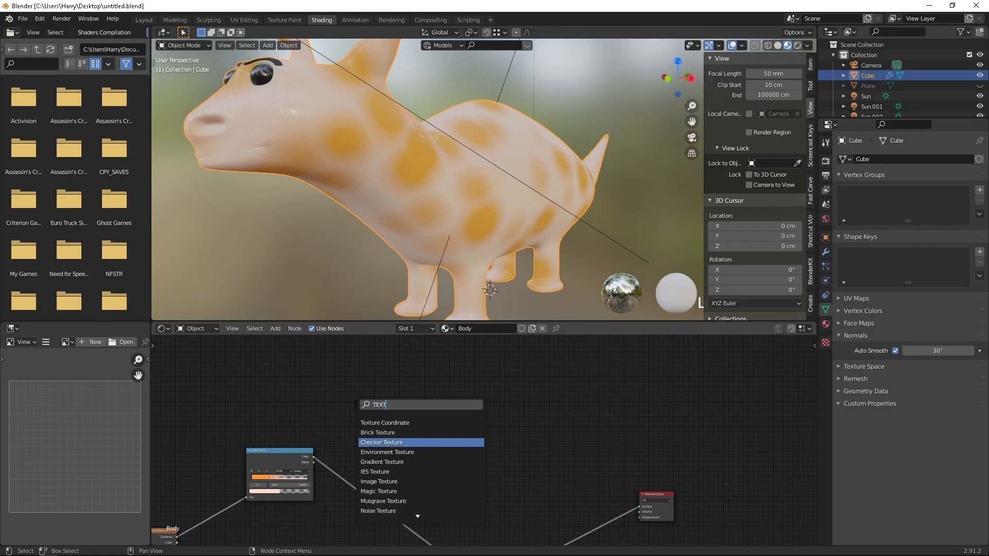
pyautogui.press('Down')
pyautogui.press('Down')
pyautogui.press('Down')
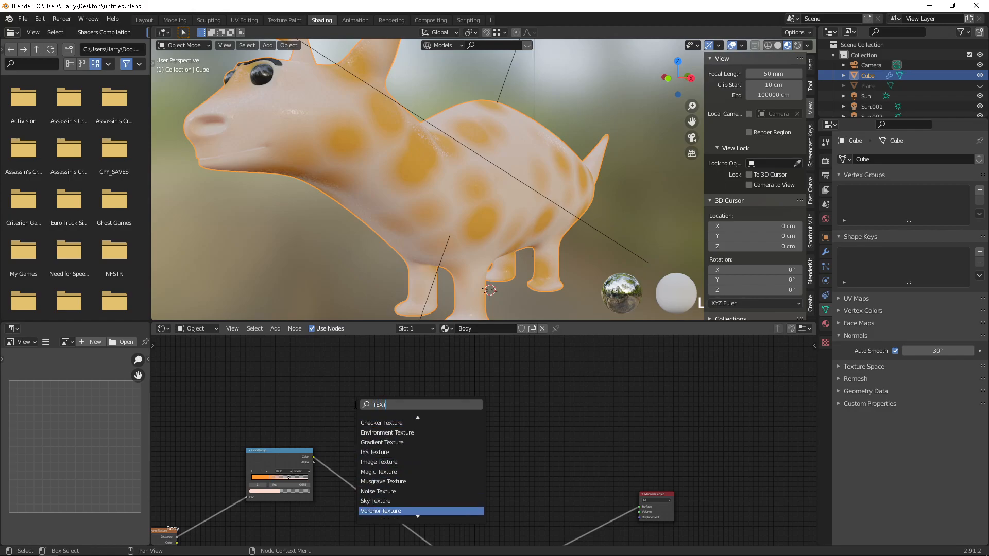
pyautogui.press('Up')
pyautogui.press('Up')
pyautogui.press('Up')
pyautogui.press('Up')
pyautogui.press('Up')
pyautogui.press('Up')
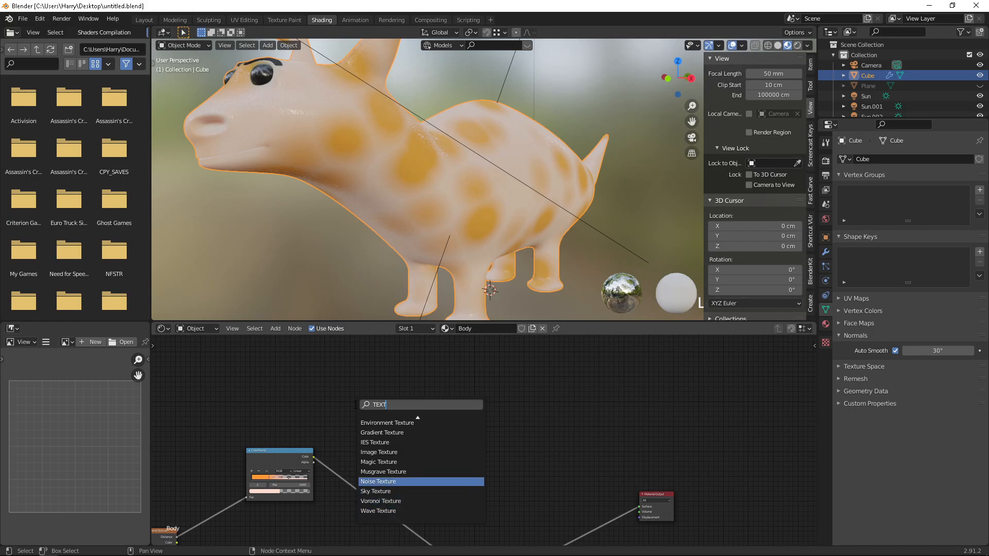
pyautogui.press('Up')
pyautogui.press('Up')
pyautogui.press('Up')
pyautogui.press('Up')
pyautogui.press('Up')
pyautogui.press('Up')
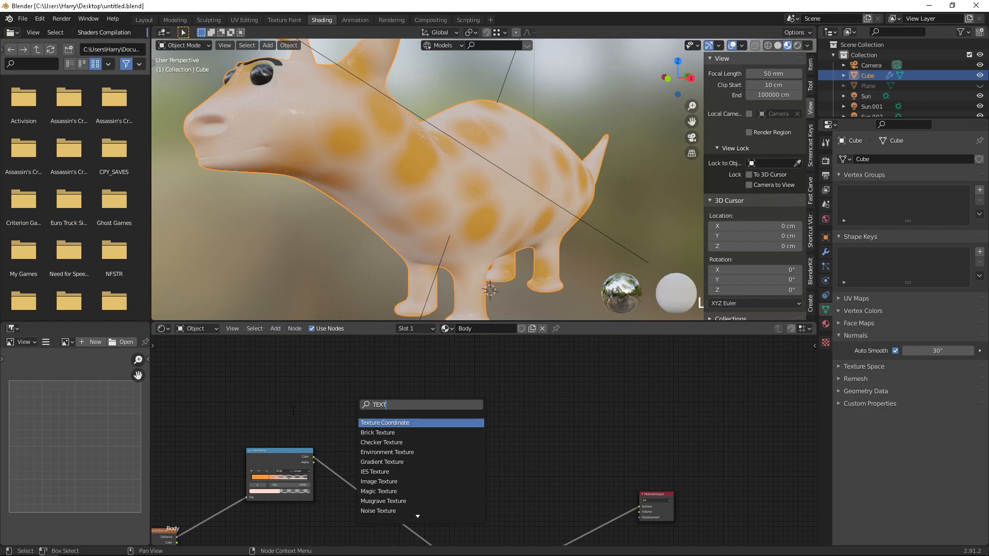
pyautogui.rightClick(273, 400)
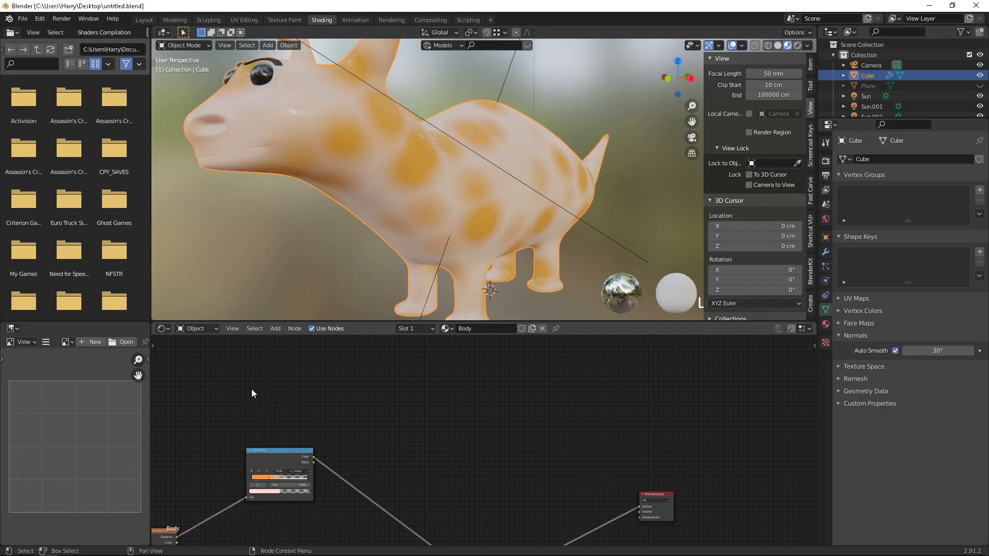
# Step: Add a Vertex Color node above the ColorRamp that feeds the base color
pyautogui.hotkey('shift', 'a')
pyautogui.moveTo(262, 409)
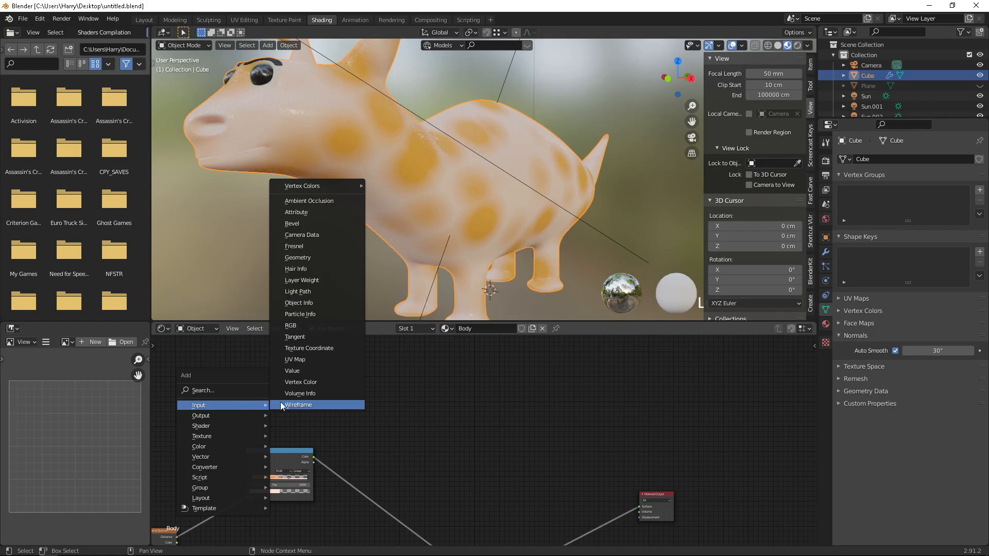
pyautogui.click(278, 382)
pyautogui.click(276, 376)
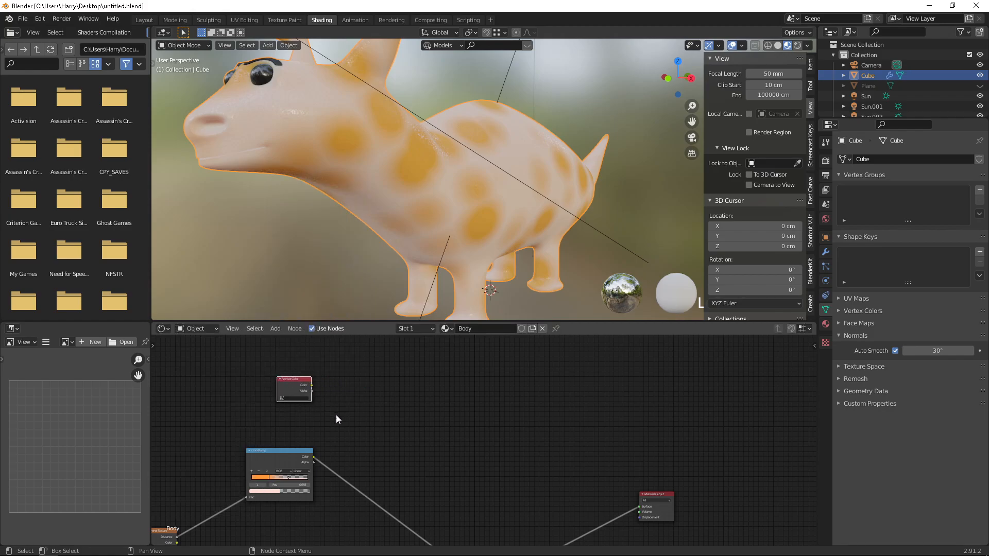
# Step: Add a new ColorRamp node beside the Vertex Color node, above the existing spot-pattern ColorRamp
pyautogui.scroll(1, 335, 413)
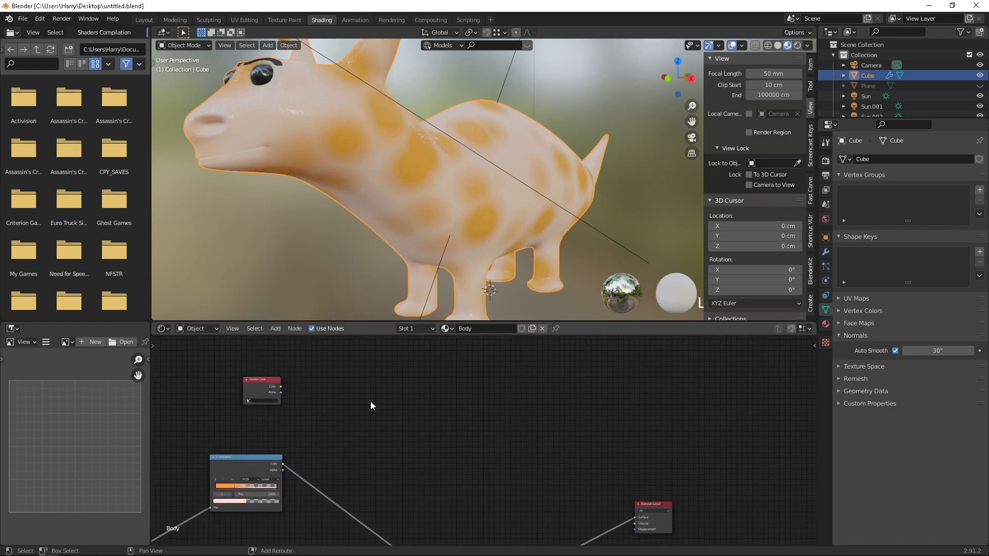
pyautogui.hotkey('shift', 'a')
pyautogui.moveTo(370, 400)
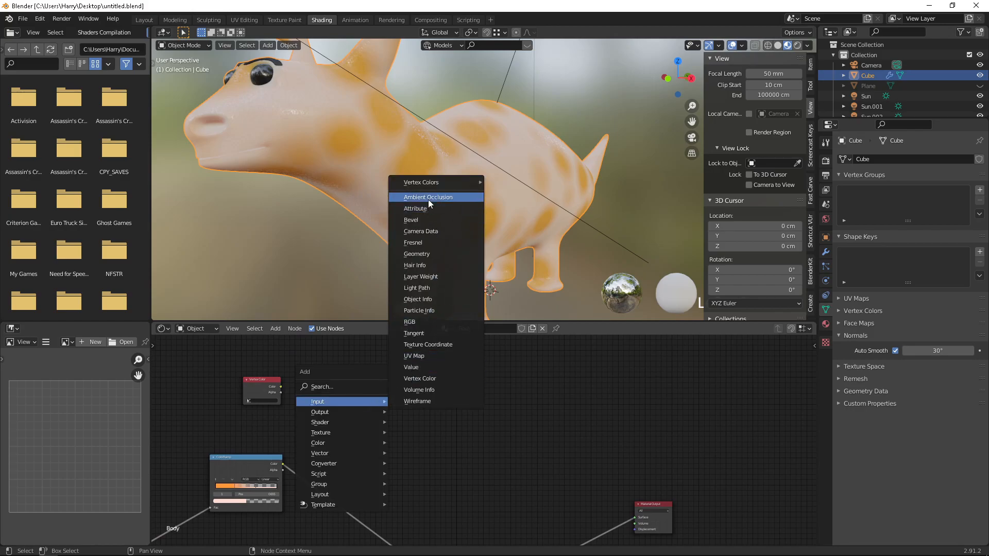
pyautogui.moveTo(425, 181)
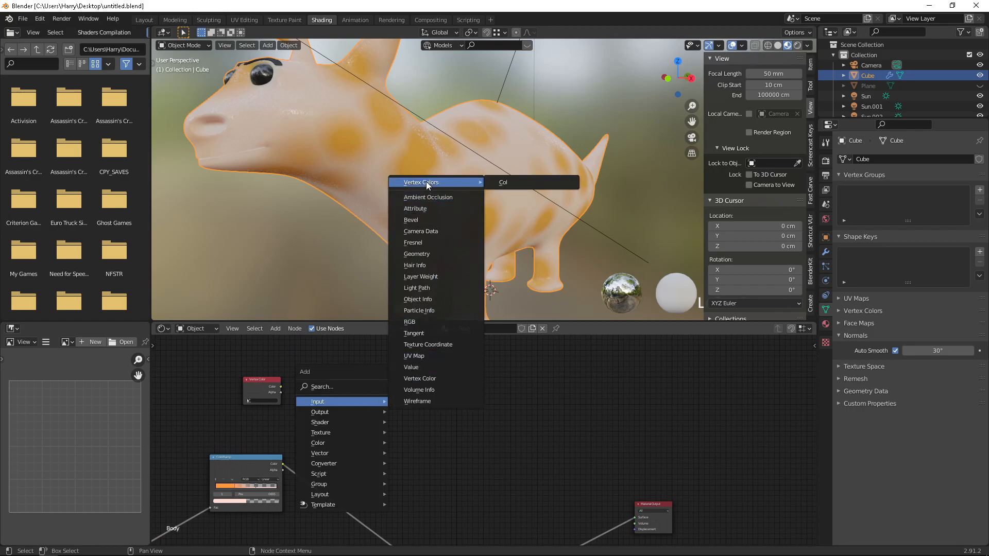
pyautogui.hotkey('shift', 'a')
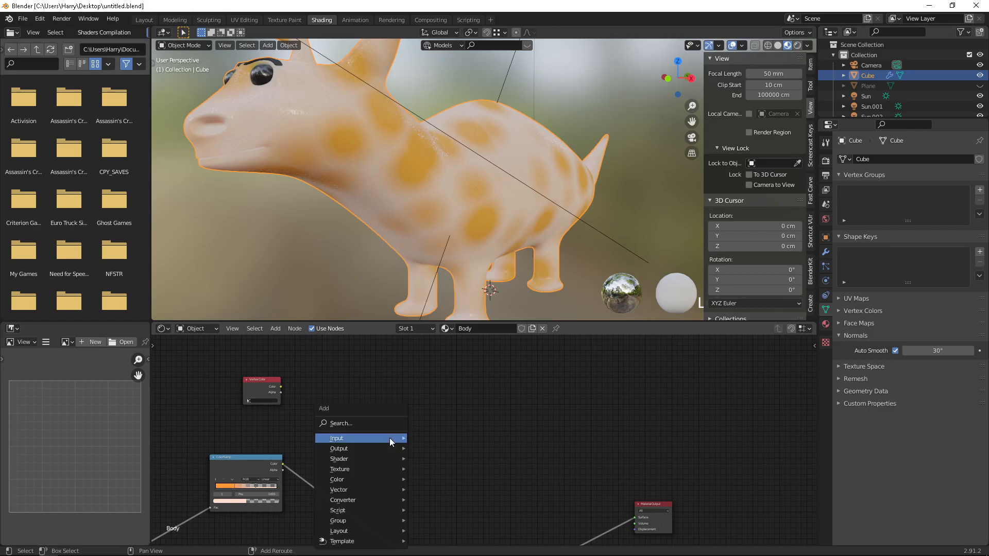
pyautogui.click(379, 424)
pyautogui.write('ramp')
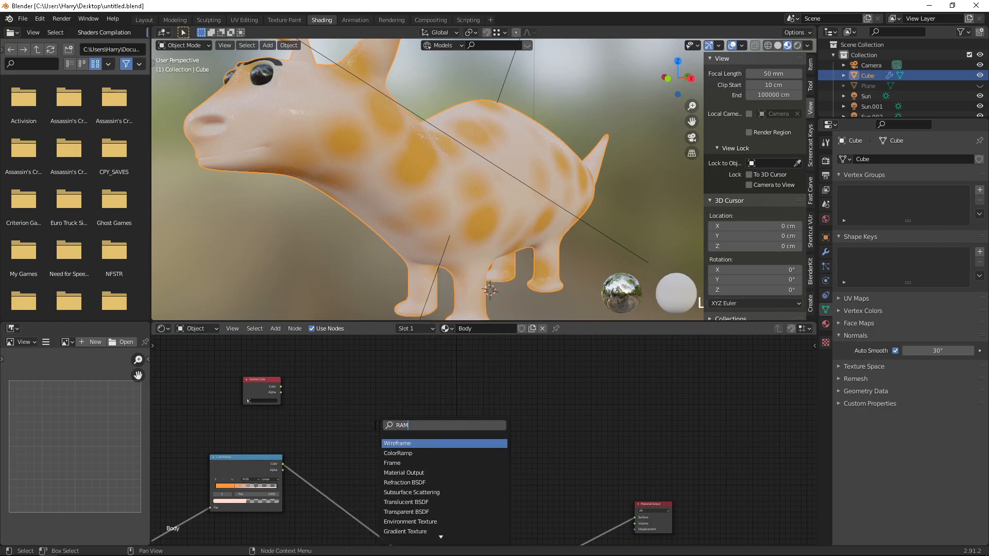
pyautogui.press('Return')
pyautogui.click(347, 380)
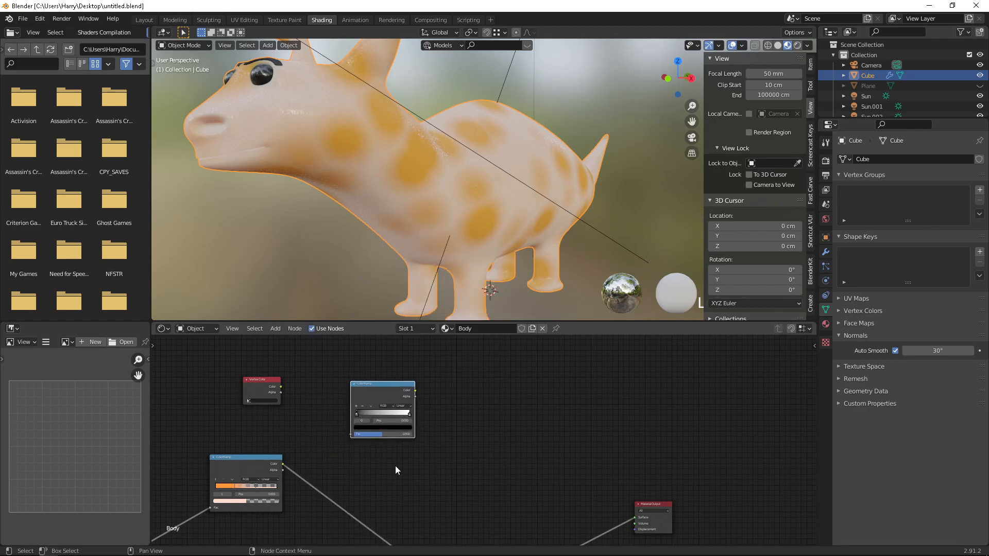
# Step: Add a MixRGB node below the new ColorRamp
pyautogui.moveTo(385, 508); pyautogui.dragTo(364, 493, button='middle')
pyautogui.click(401, 450)
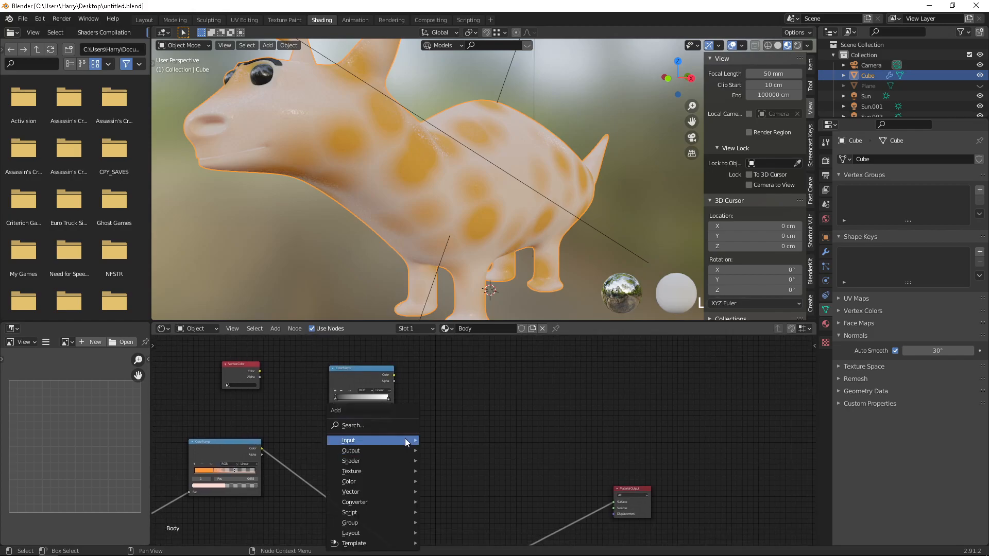
pyautogui.click(400, 426)
pyautogui.write('MIX')
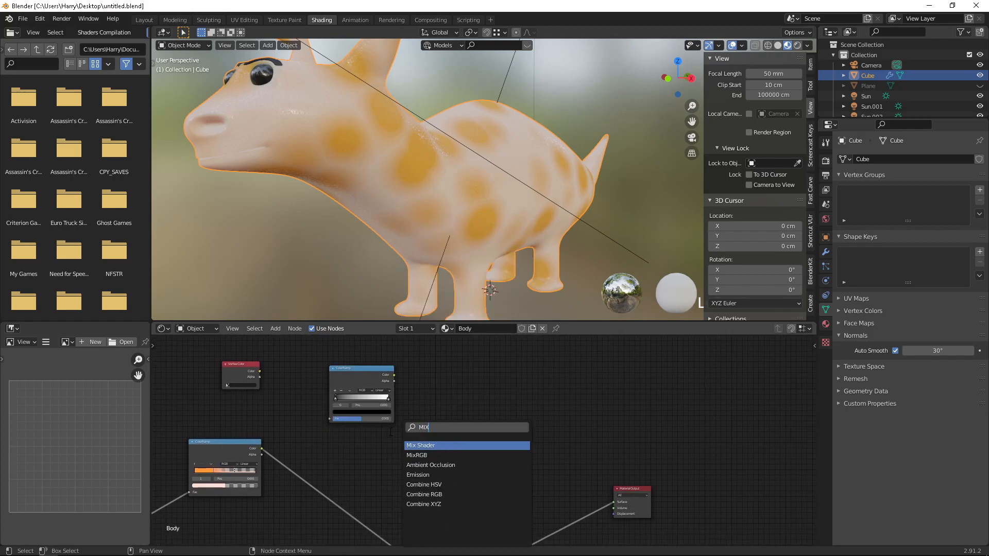
pyautogui.press('Down')
pyautogui.press('Return')
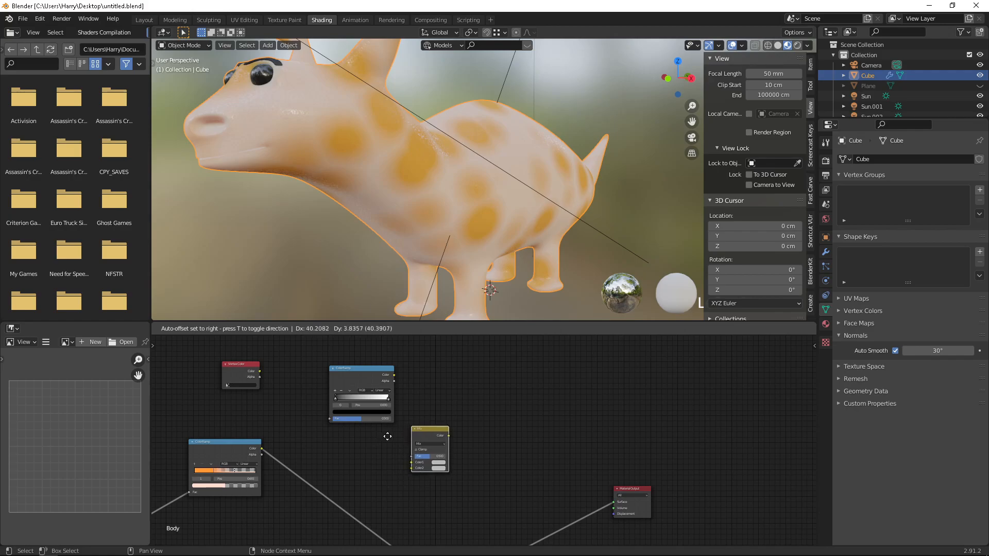
pyautogui.click(411, 430)
# Step: Insert the MixRGB node between the Principled BSDF and Material Output, moving the BSDF link to the Color2 input
pyautogui.moveTo(405, 473); pyautogui.dragTo(323, 418, button='middle')
pyautogui.moveTo(433, 413); pyautogui.dragTo(455, 413, button='middle')
pyautogui.moveTo(390, 362); pyautogui.dragTo(497, 431)
pyautogui.moveTo(410, 425); pyautogui.dragTo(381, 429, button='middle')
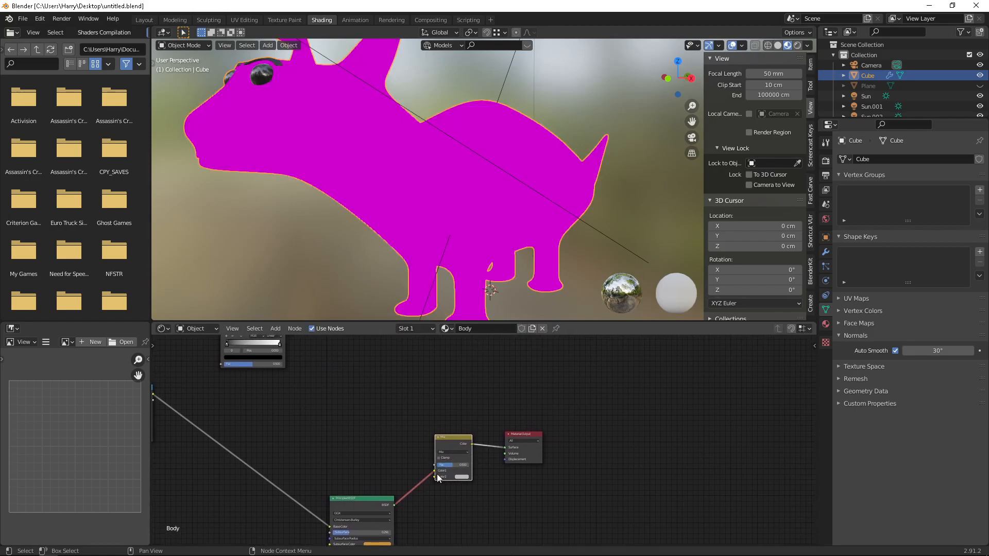
pyautogui.moveTo(434, 471); pyautogui.dragTo(435, 477)
# Step: Link the new ColorRamp's Color output to the MixRGB node's Fac input
pyautogui.moveTo(394, 430); pyautogui.dragTo(309, 437, button='middle')
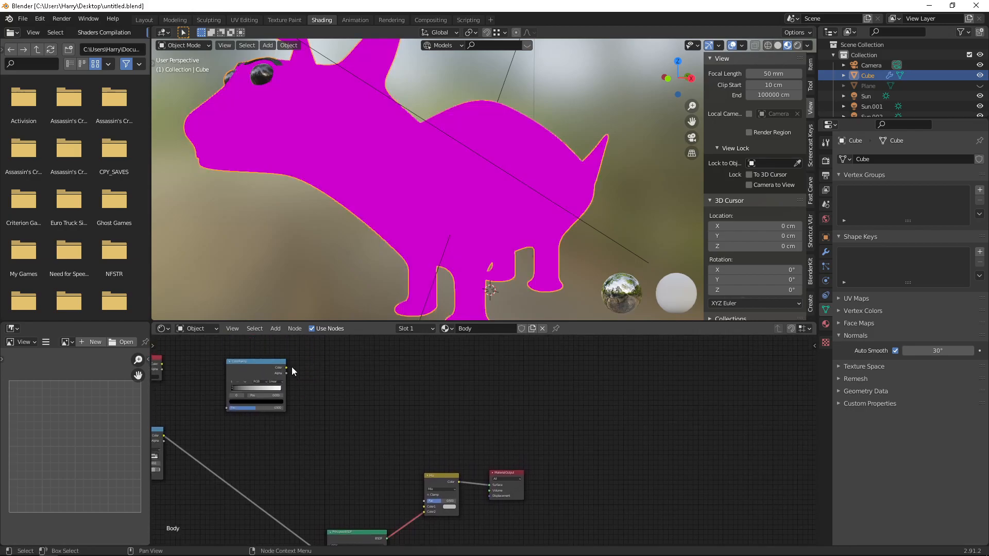
pyautogui.moveTo(285, 367); pyautogui.dragTo(420, 502)
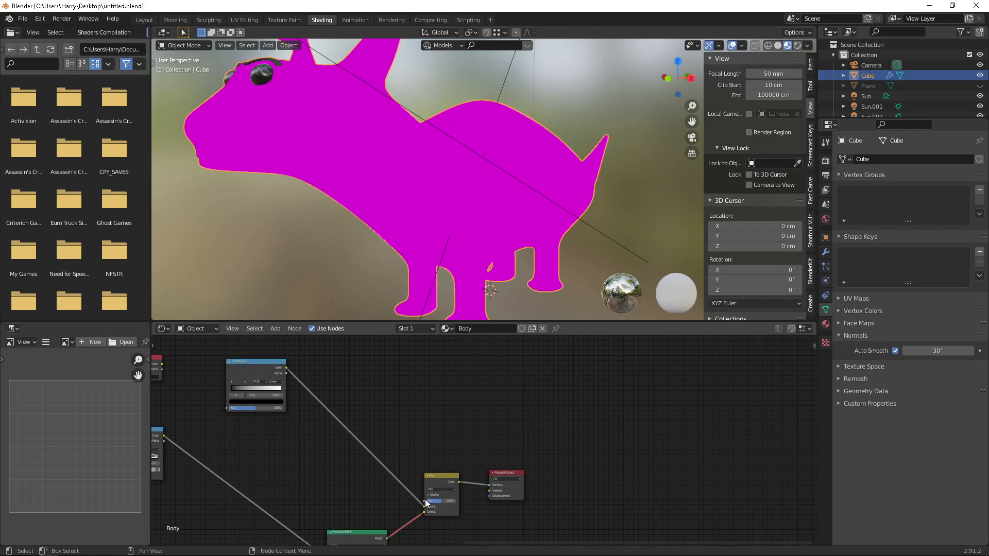
pyautogui.moveTo(423, 503); pyautogui.dragTo(284, 366)
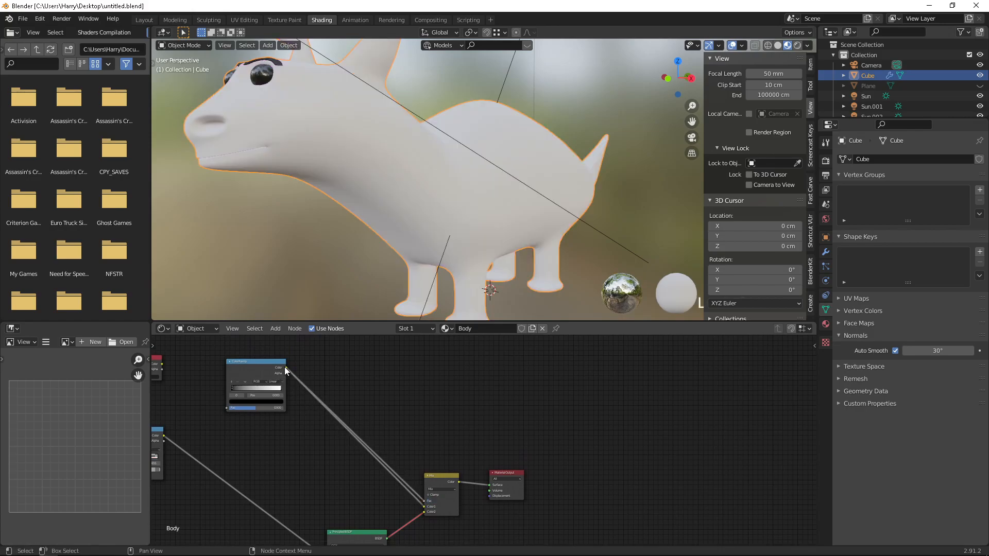
pyautogui.moveTo(424, 507); pyautogui.dragTo(401, 507)
# Step: Link the Vertex Color node's Color output to the new ColorRamp's Fac and choose the Col vertex color layer
pyautogui.moveTo(375, 478); pyautogui.dragTo(417, 491, button='middle')
pyautogui.moveTo(203, 376); pyautogui.dragTo(211, 379)
pyautogui.moveTo(258, 406); pyautogui.dragTo(271, 422)
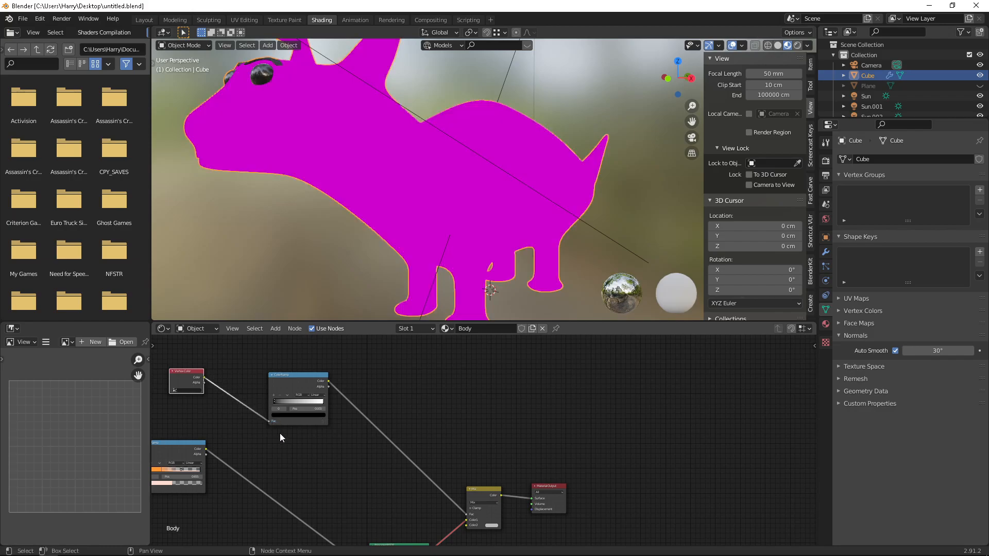
pyautogui.click(181, 390)
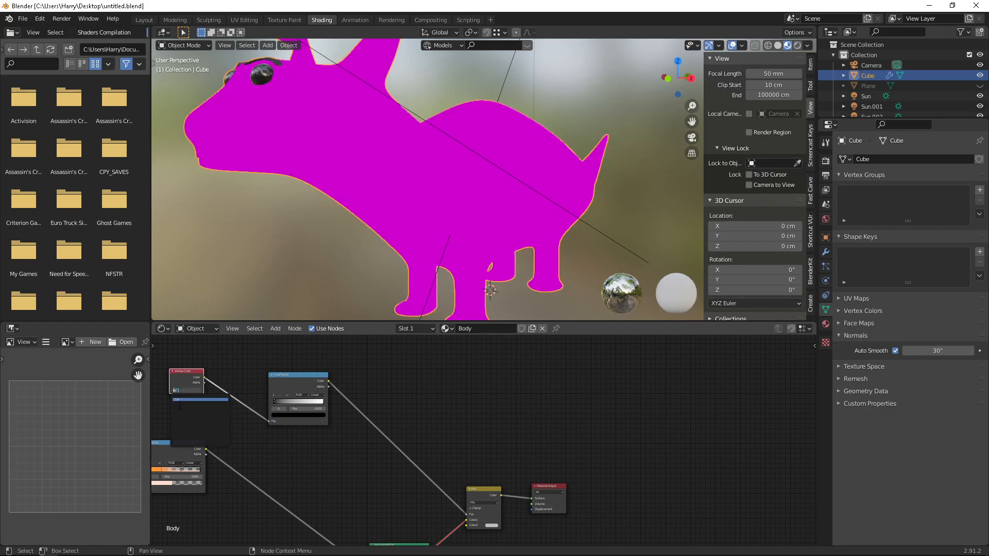
pyautogui.click(179, 400)
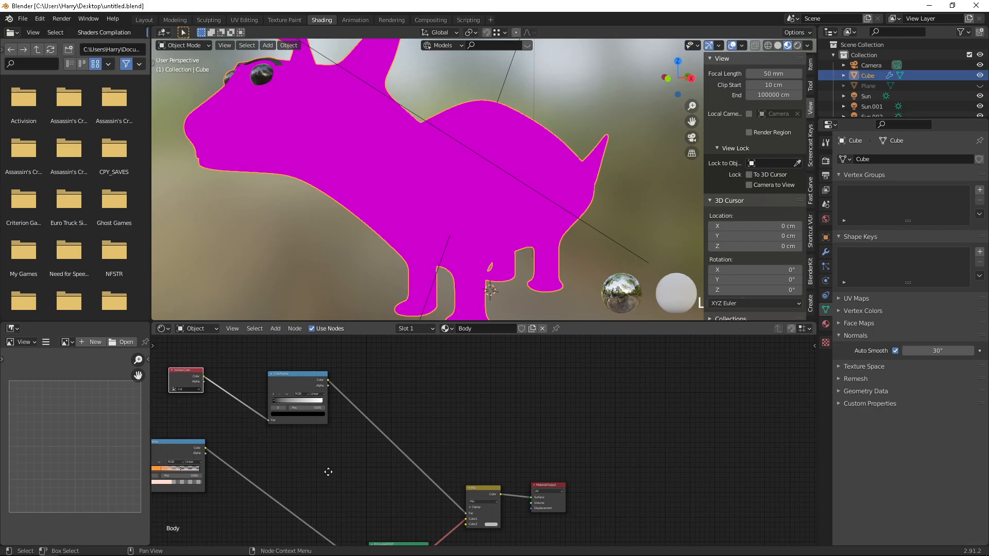
# Step: Try the Soft Light and Multiply blending modes on the MixRGB node
pyautogui.scroll(-3, 340, 462)
pyautogui.keyDown('ctrl'); pyautogui.scroll(-3, 392, 463); pyautogui.keyUp('ctrl')
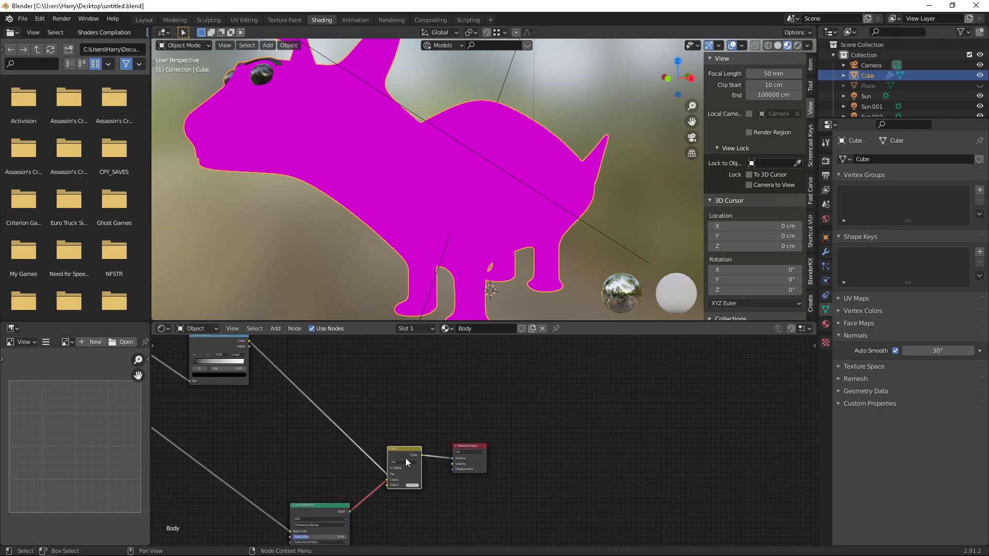
pyautogui.click(400, 462)
pyautogui.click(408, 407)
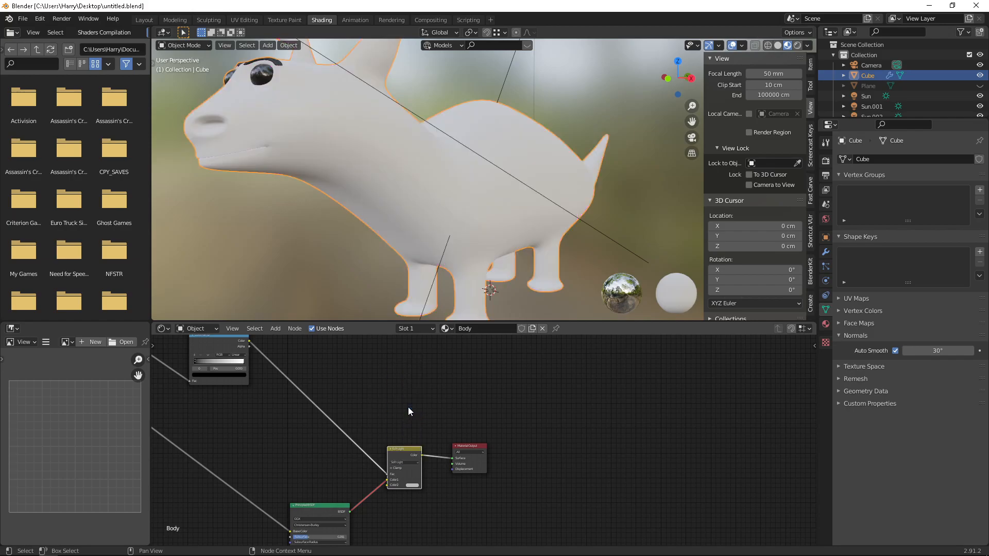
pyautogui.hotkey('ctrl', 'space')
pyautogui.click(333, 345)
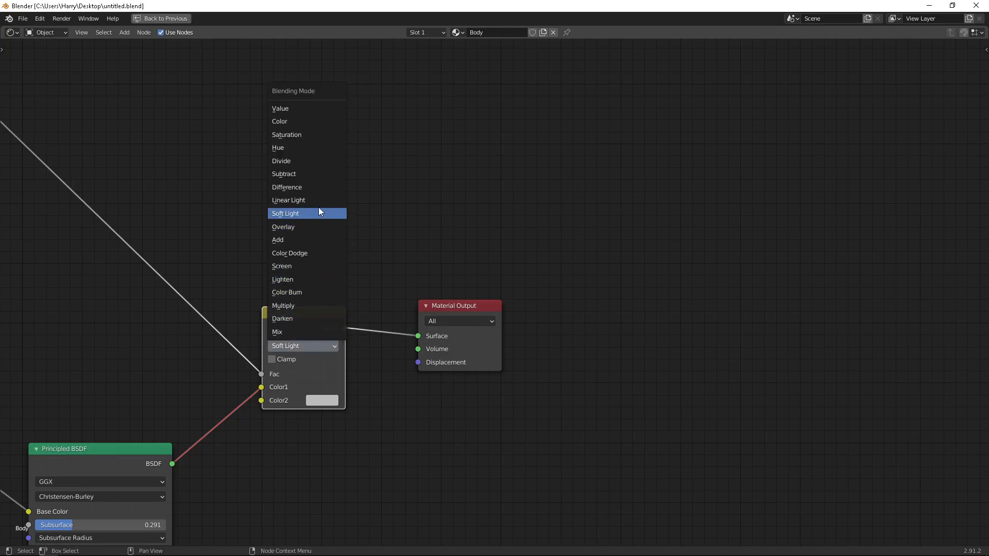
pyautogui.click(288, 305)
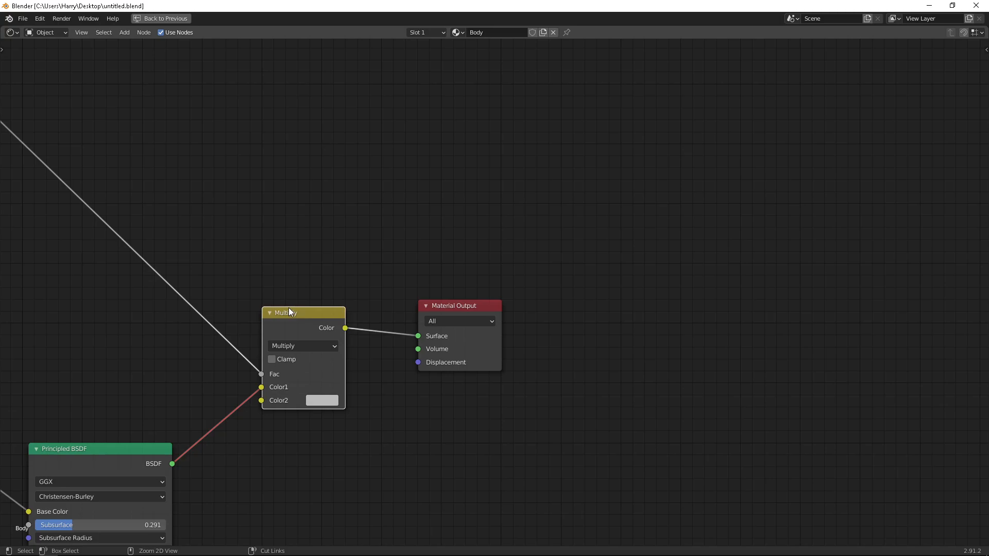
pyautogui.hotkey('ctrl', 'space')
# Step: Sharpen the new ColorRamp's transition by moving its black stop past the middle and its white stop to about 0.773
pyautogui.moveTo(320, 389)
pyautogui.mouseDown(button='middle')
pyautogui.moveTo(367, 422)
pyautogui.moveTo(353, 404)
pyautogui.moveTo(363, 400)
pyautogui.mouseUp(button='middle')
pyautogui.scroll(3, 340, 400)
pyautogui.scroll(1, 360, 401)
pyautogui.moveTo(318, 394); pyautogui.dragTo(353, 394)
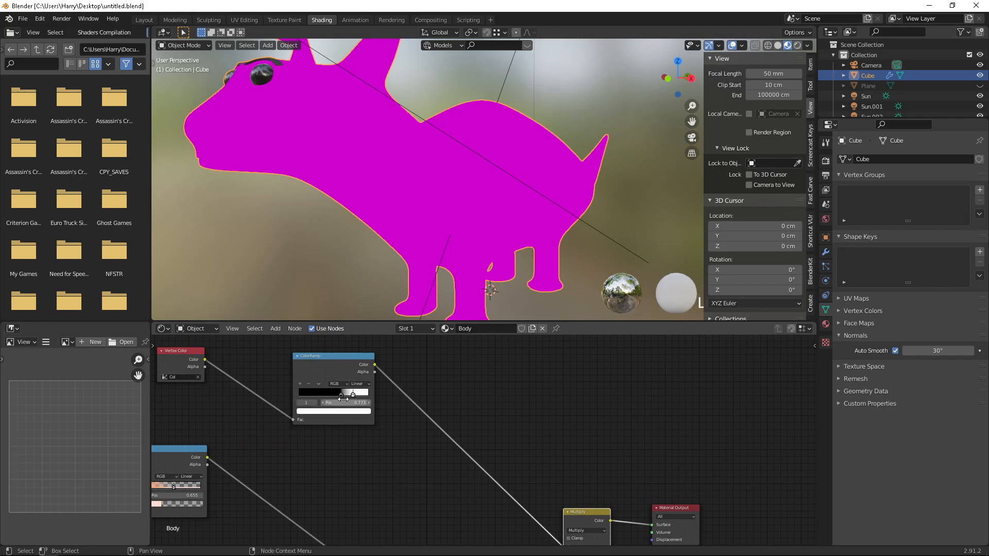
# Step: Replace the Multiply mix node with a Mix Shader node placed before the Material Output
pyautogui.scroll(-3, 302, 420)
pyautogui.moveTo(298, 415); pyautogui.dragTo(356, 442, button='middle')
pyautogui.press('x')
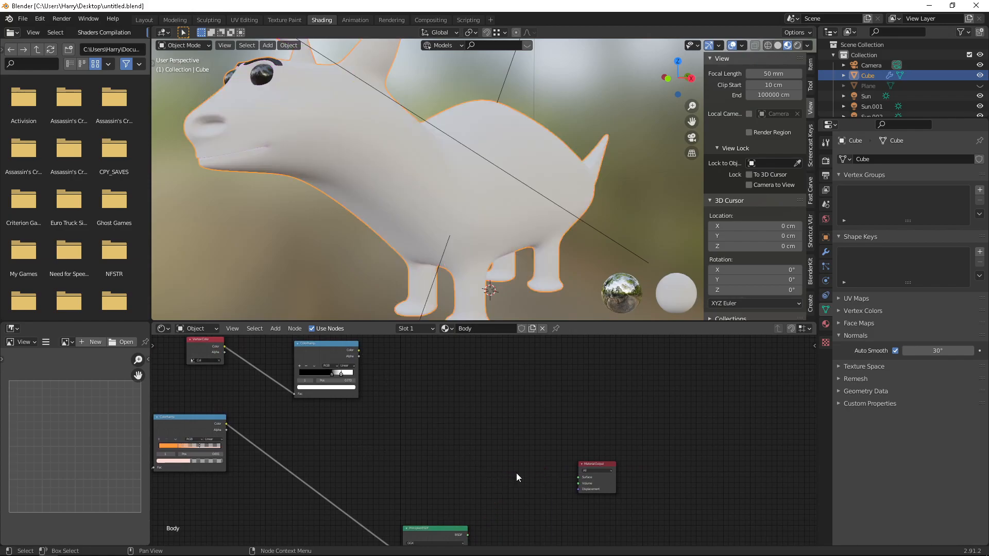
pyautogui.hotkey('shift', 'a')
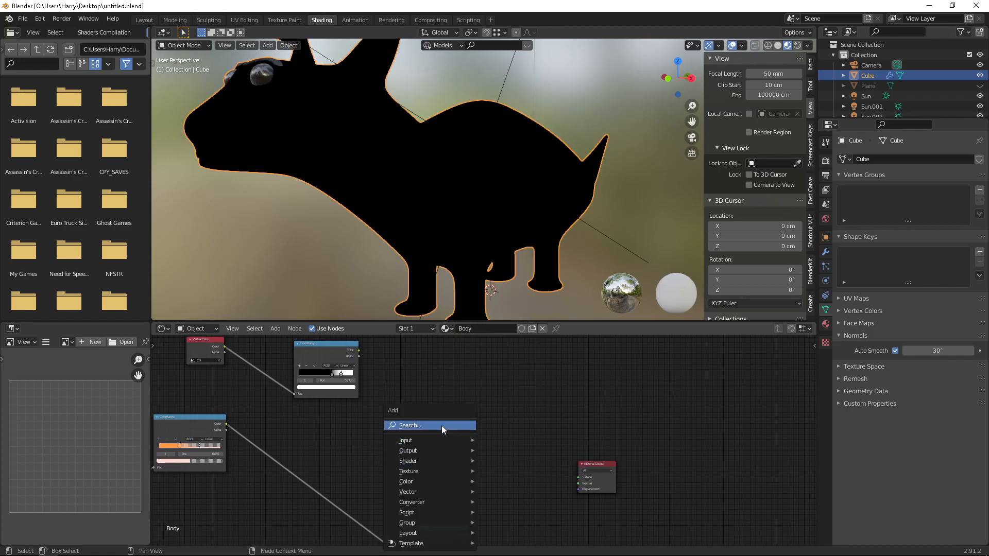
pyautogui.click(441, 425)
pyautogui.write('Mi')
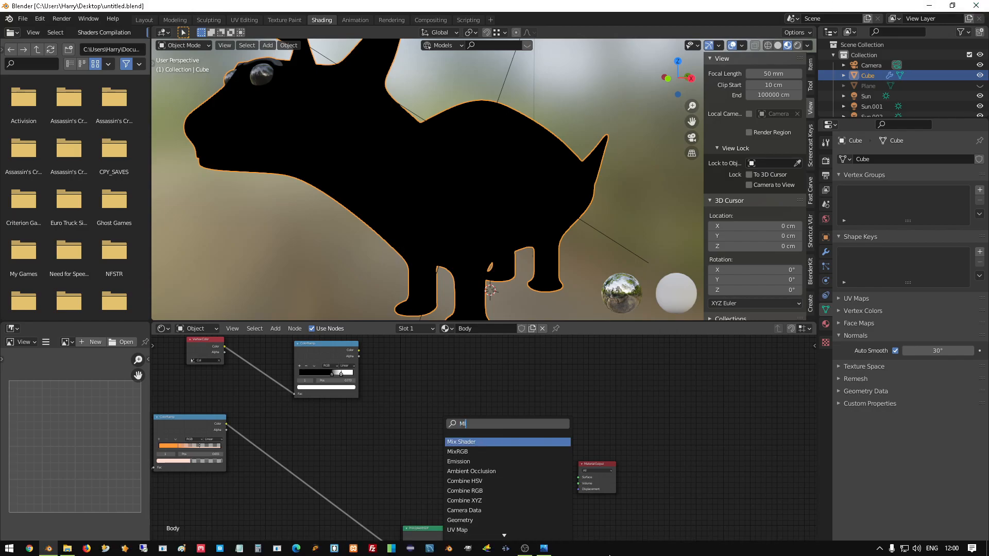
pyautogui.press('Return')
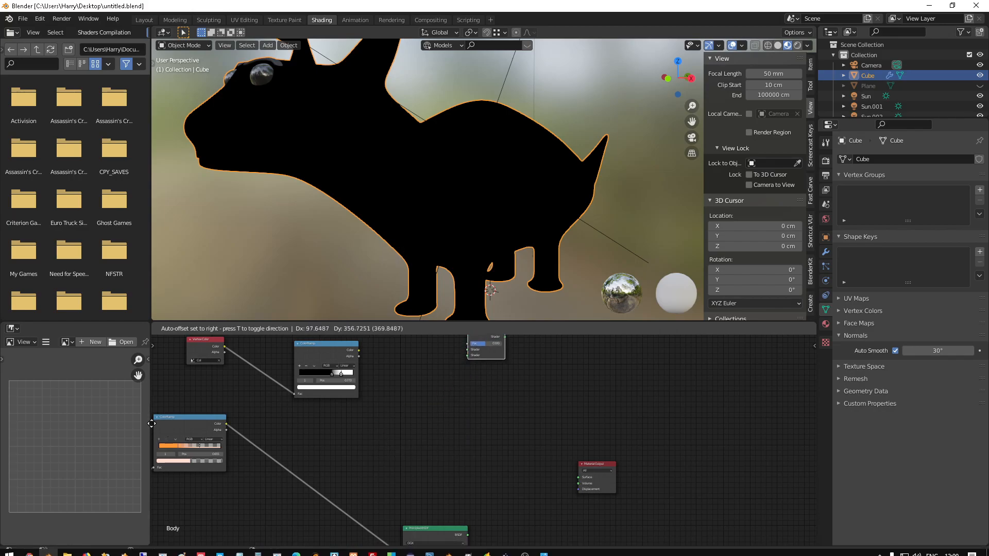
pyautogui.click(518, 478)
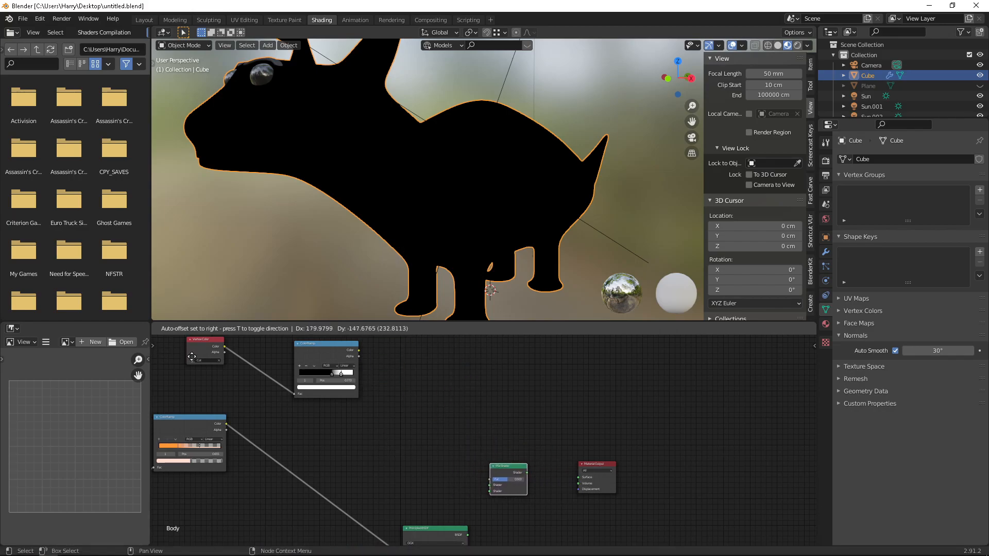
pyautogui.click(201, 357)
# Step: Wire the Mix Shader to the Material Output's Surface, with the new ColorRamp in its first shader input and the Principled BSDF in its second
pyautogui.keyDown('ctrl'); pyautogui.hscroll(2, 448, 420); pyautogui.keyUp('ctrl')
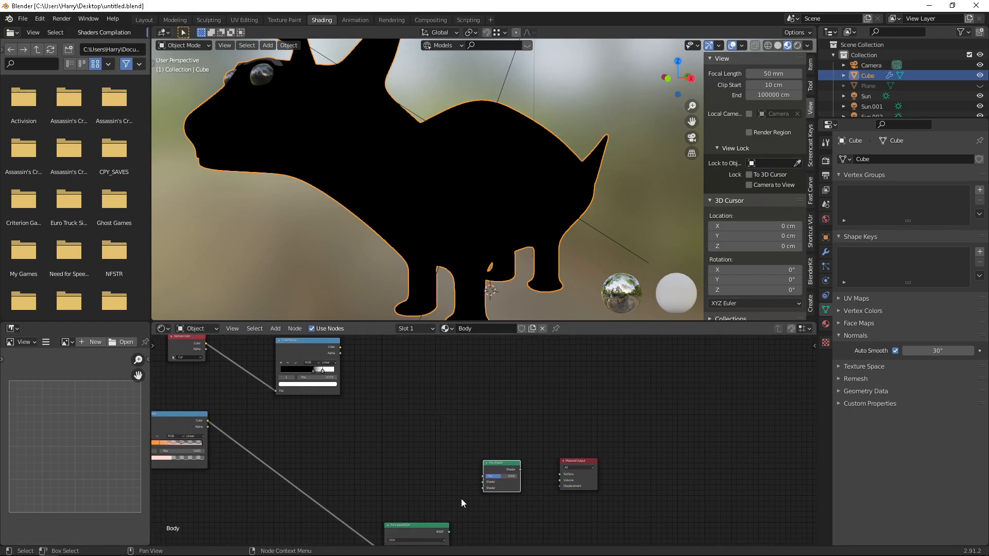
pyautogui.moveTo(449, 533)
pyautogui.mouseDown()
pyautogui.moveTo(483, 486)
pyautogui.moveTo(450, 531)
pyautogui.mouseUp()
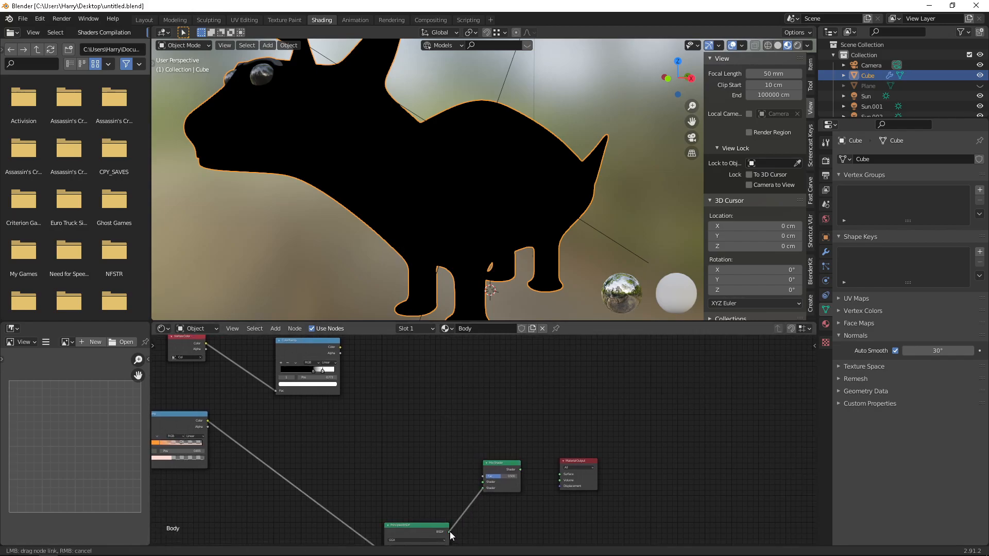
pyautogui.moveTo(520, 470); pyautogui.dragTo(561, 474)
pyautogui.moveTo(503, 452); pyautogui.dragTo(535, 467, button='middle')
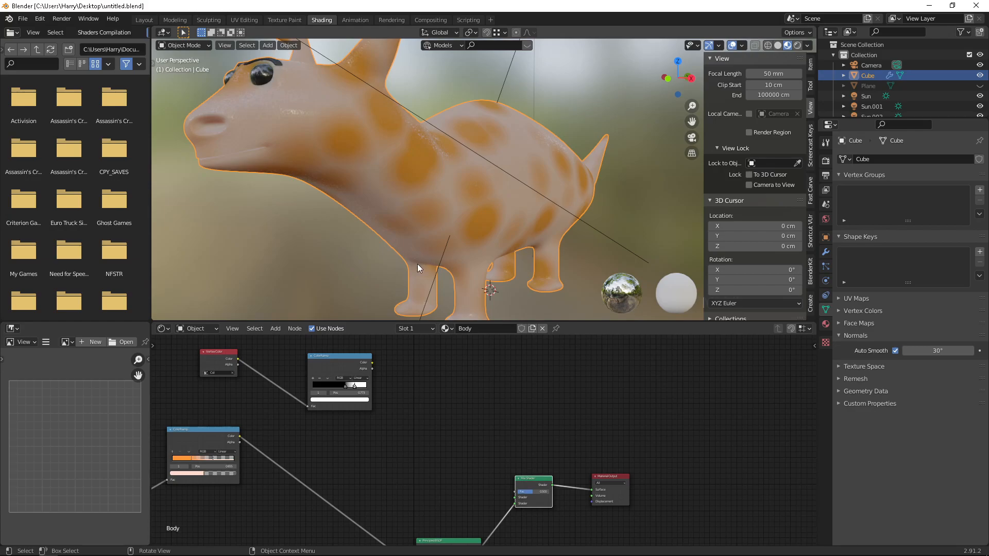
pyautogui.moveTo(372, 362); pyautogui.dragTo(516, 503)
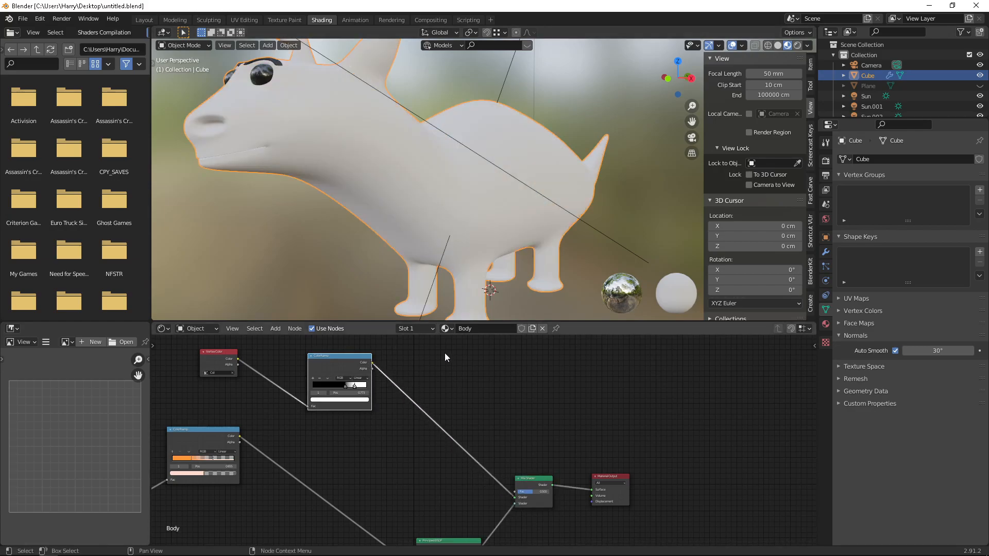
pyautogui.moveTo(464, 192); pyautogui.dragTo(453, 222, button='middle')
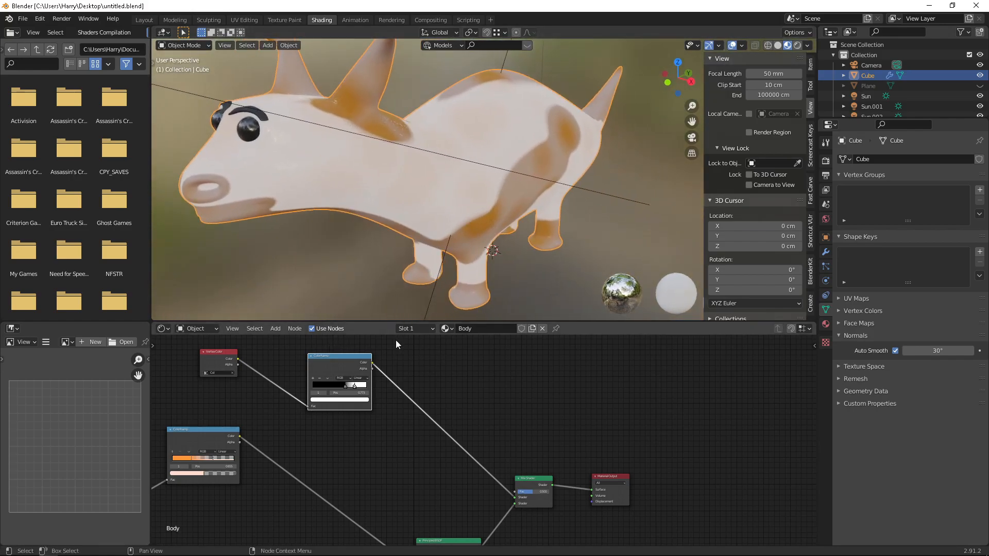
# Step: Nudge the black-and-white ColorRamp node towards the Vertex Color node and fine-tune its color stops
pyautogui.press('g')
pyautogui.click(333, 388)
pyautogui.press('g')
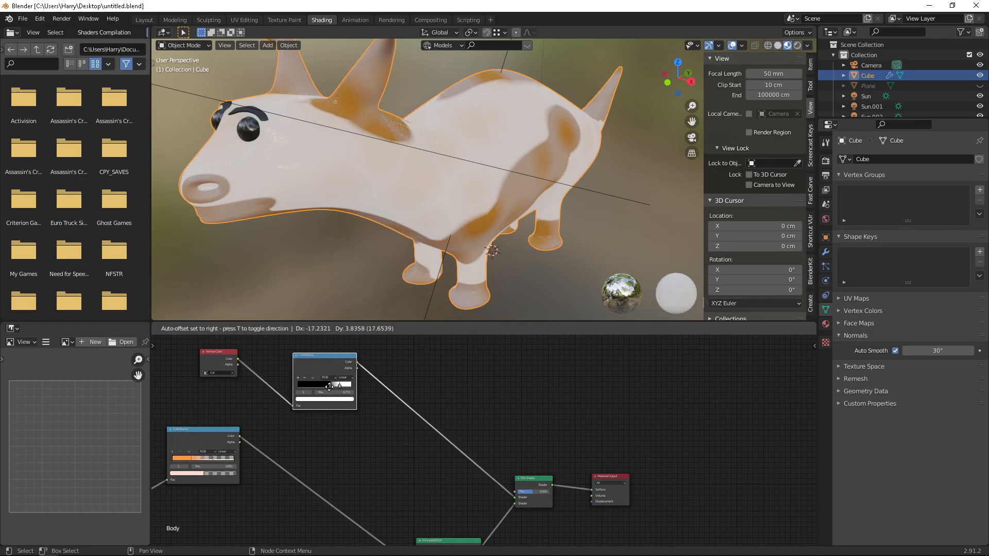
pyautogui.click(341, 386)
pyautogui.click(341, 386)
pyautogui.moveTo(340, 385)
pyautogui.mouseDown()
pyautogui.moveTo(323, 384)
pyautogui.moveTo(352, 386)
pyautogui.moveTo(338, 385)
pyautogui.mouseUp()
pyautogui.click(351, 382)
# Step: Raise the Mix Shader's Fac to 1
pyautogui.scroll(1, 354, 391)
pyautogui.scroll(-1, 394, 416)
pyautogui.moveTo(385, 418); pyautogui.dragTo(441, 430, button='middle')
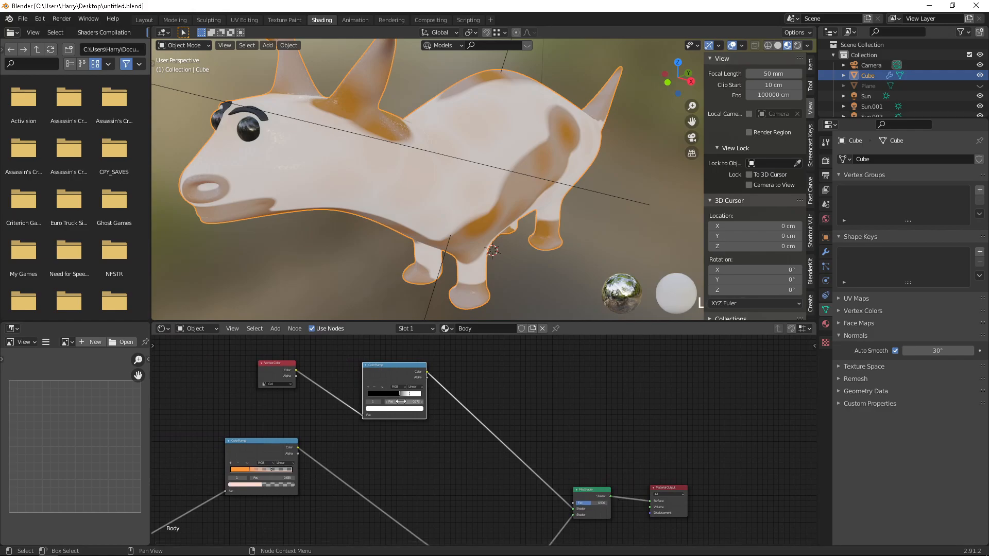
pyautogui.moveTo(589, 503)
pyautogui.mouseDown()
pyautogui.moveTo(556, 502)
pyautogui.moveTo(649, 502)
pyautogui.moveTo(636, 502)
pyautogui.mouseUp()
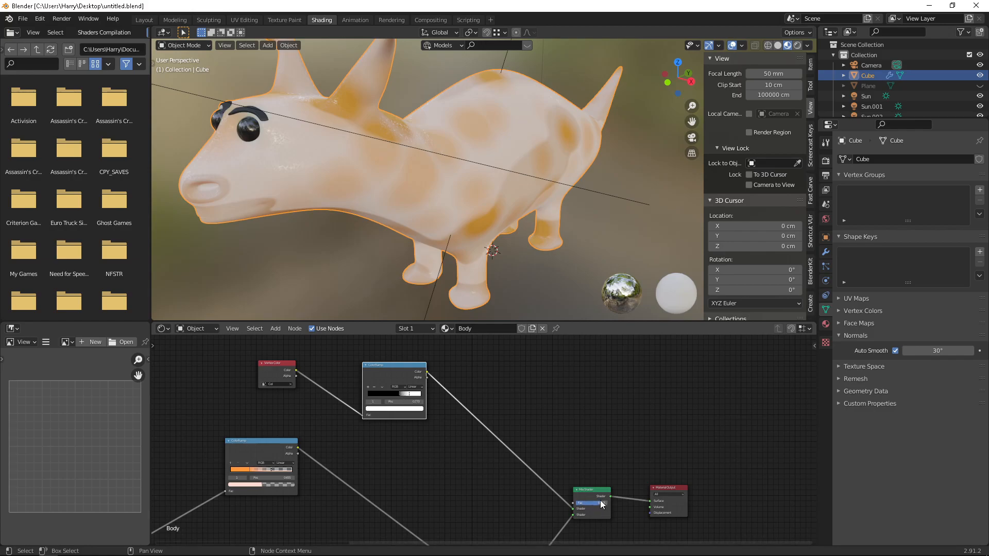
pyautogui.moveTo(597, 503); pyautogui.dragTo(664, 502)
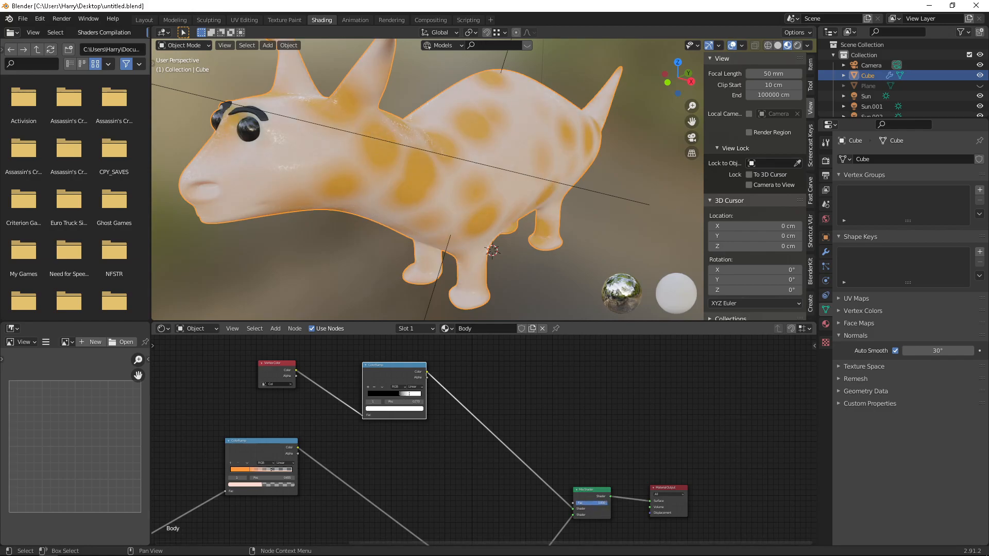
# Step: Lower the Mix Shader's Fac to about 0.9 and set the black-and-white ColorRamp's white stop to position 0.793
pyautogui.moveTo(607, 502); pyautogui.dragTo(425, 432)
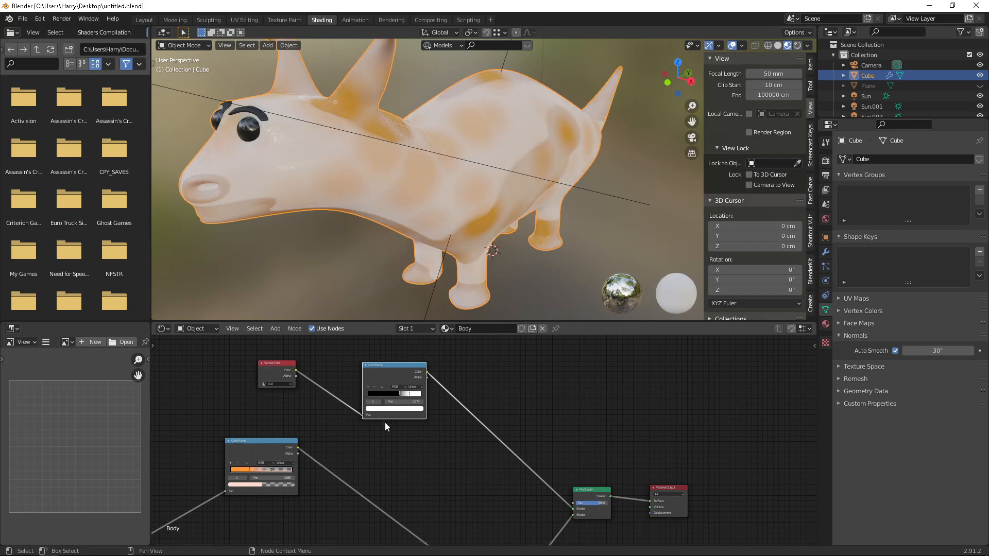
pyautogui.moveTo(396, 394)
pyautogui.mouseDown()
pyautogui.moveTo(384, 395)
pyautogui.moveTo(408, 403)
pyautogui.mouseUp()
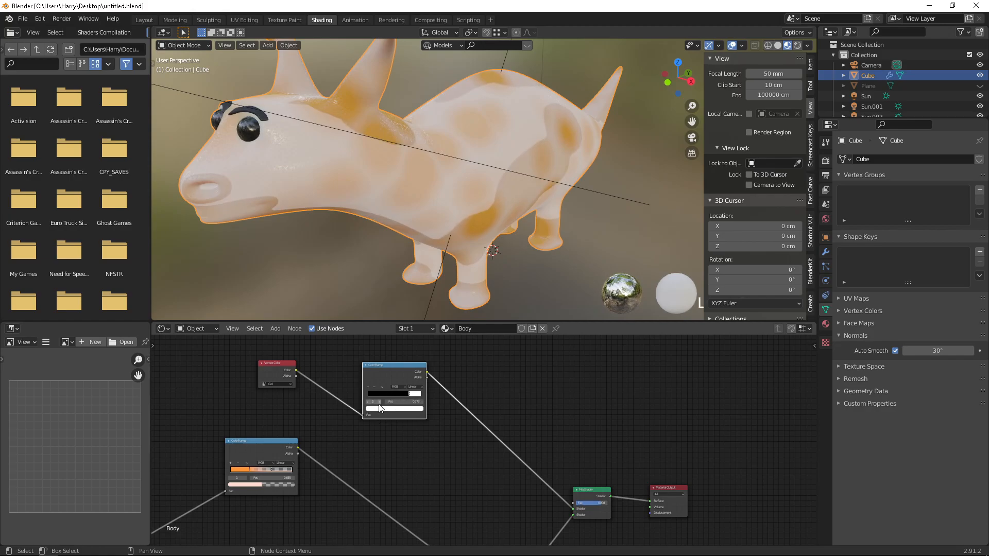
pyautogui.keyDown('ctrl'); pyautogui.scroll(-2, 415, 396); pyautogui.keyUp('ctrl')
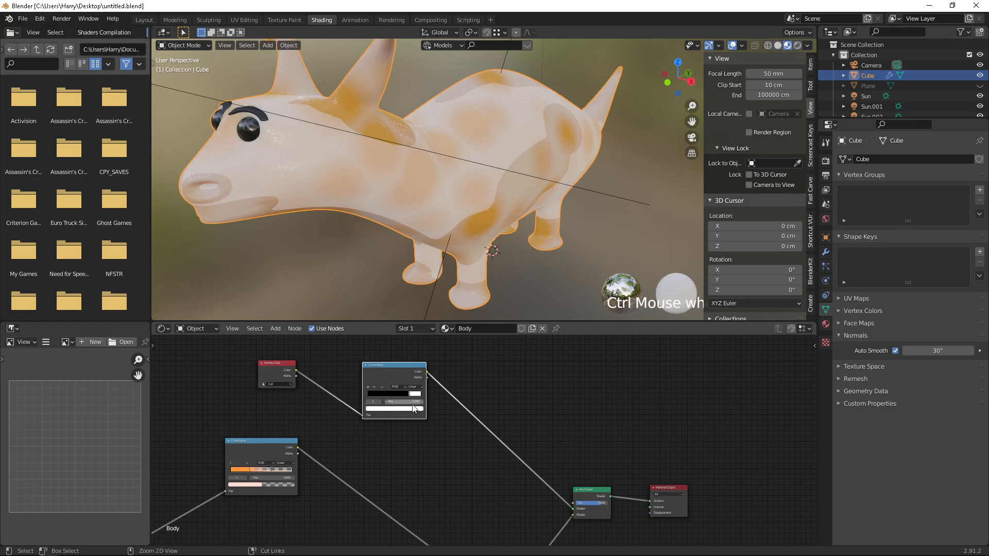
pyautogui.scroll(6, 335, 409)
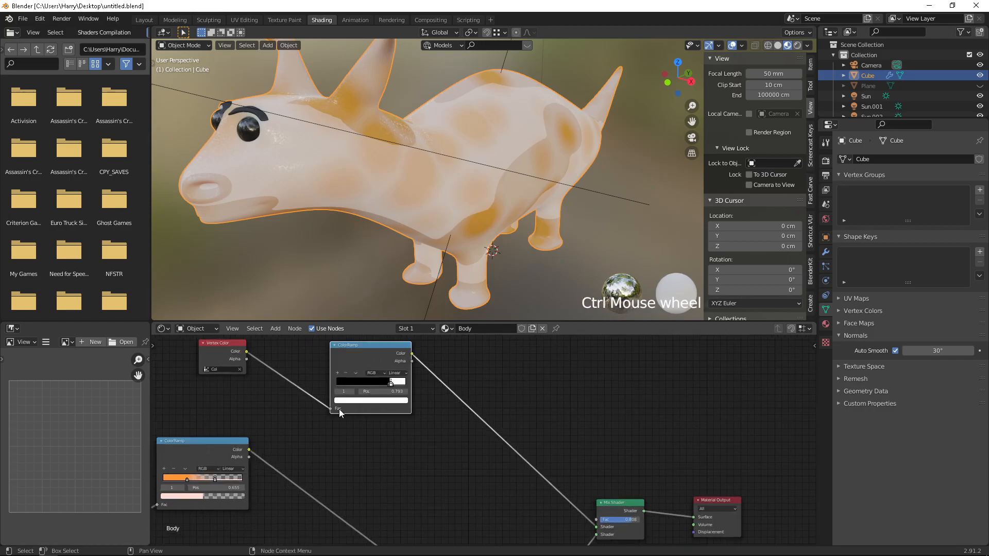
# Step: Recolor the ramp's black stop red with hue 0.982, saturation 1 and value 1, and place the white stop at 0.915
pyautogui.scroll(4, 402, 381)
pyautogui.moveTo(401, 381); pyautogui.dragTo(533, 478, button='middle')
pyautogui.moveTo(457, 443)
pyautogui.mouseDown()
pyautogui.moveTo(474, 443)
pyautogui.moveTo(440, 445)
pyautogui.mouseUp()
pyautogui.click(433, 468)
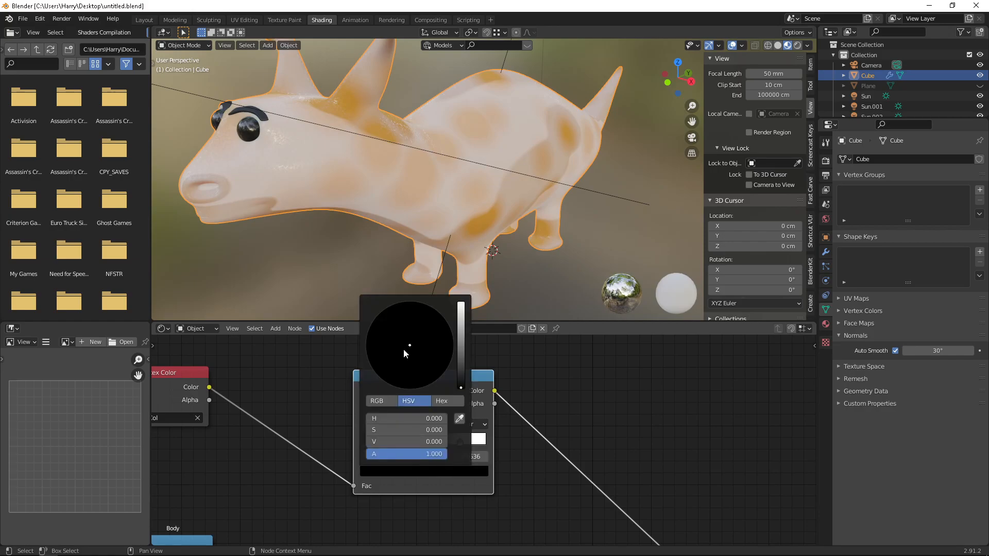
pyautogui.moveTo(462, 380); pyautogui.dragTo(461, 304)
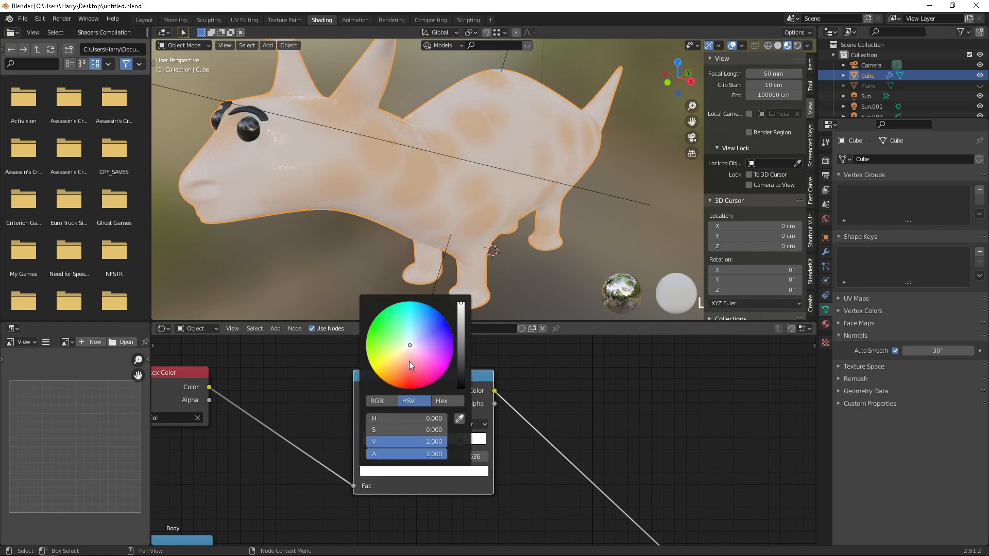
pyautogui.moveTo(410, 345)
pyautogui.mouseDown()
pyautogui.moveTo(385, 381)
pyautogui.moveTo(421, 387)
pyautogui.mouseUp()
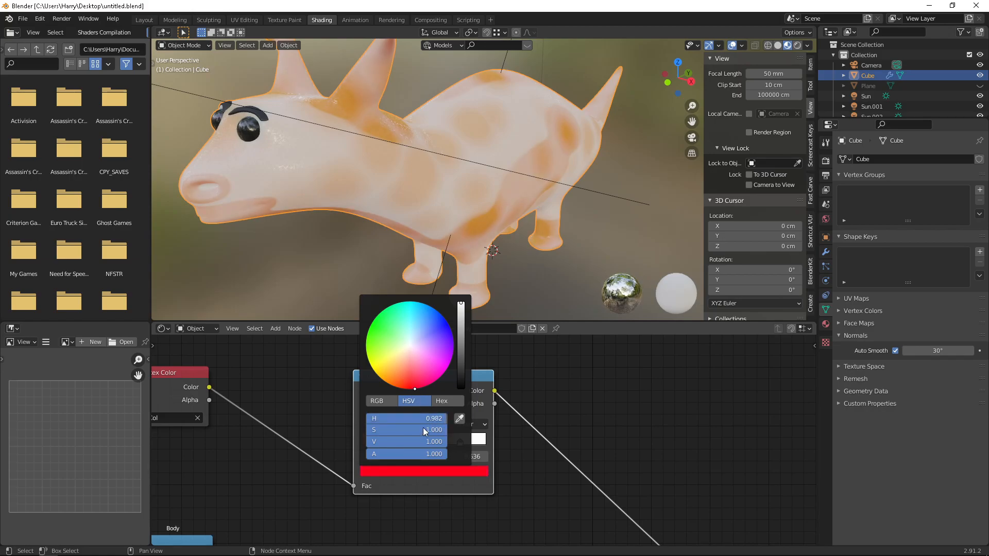
pyautogui.moveTo(459, 439); pyautogui.dragTo(475, 443)
# Step: Lower the Mix Shader's Fac to 0.492
pyautogui.scroll(-1, 542, 484)
pyautogui.moveTo(479, 457); pyautogui.dragTo(354, 387, button='middle')
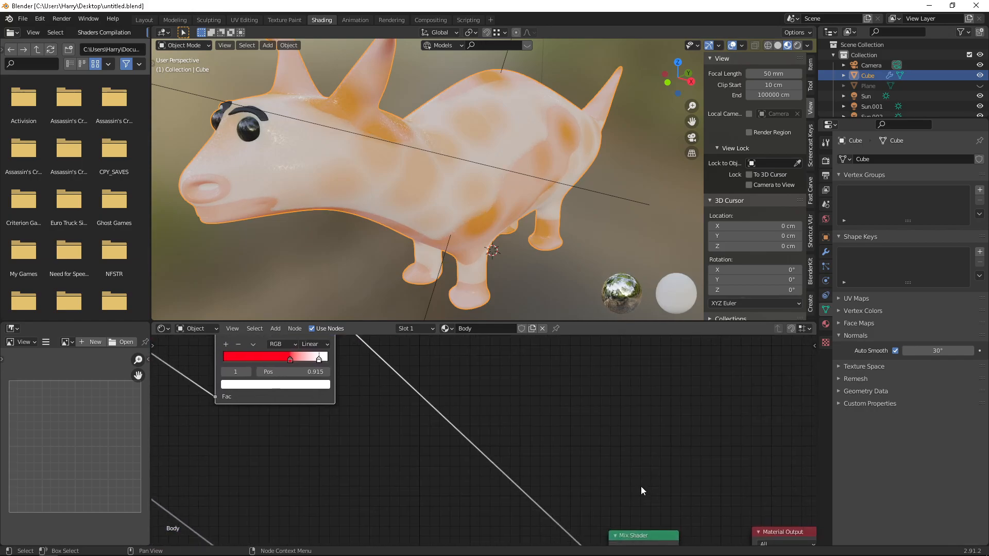
pyautogui.scroll(-5, 641, 488)
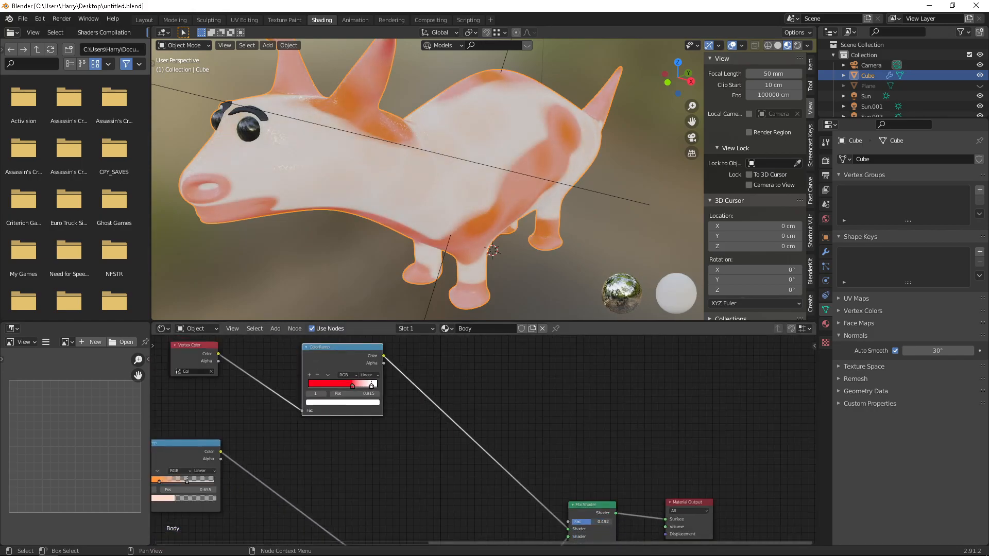
# Step: Replace the Mix Shader with a MixRGB node placed just before the Material Output
pyautogui.scroll(-2, 533, 407)
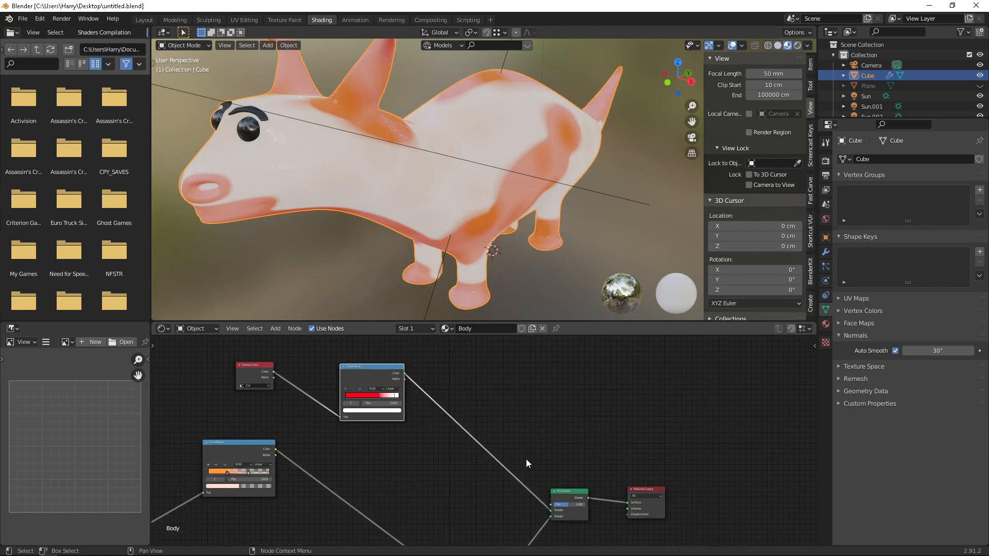
pyautogui.moveTo(529, 447); pyautogui.dragTo(449, 376, button='middle')
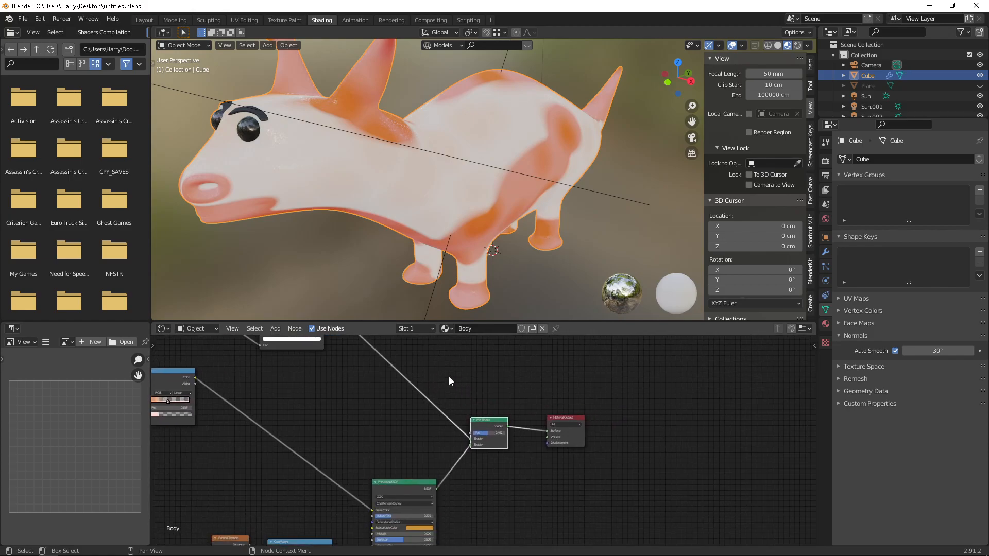
pyautogui.press('x')
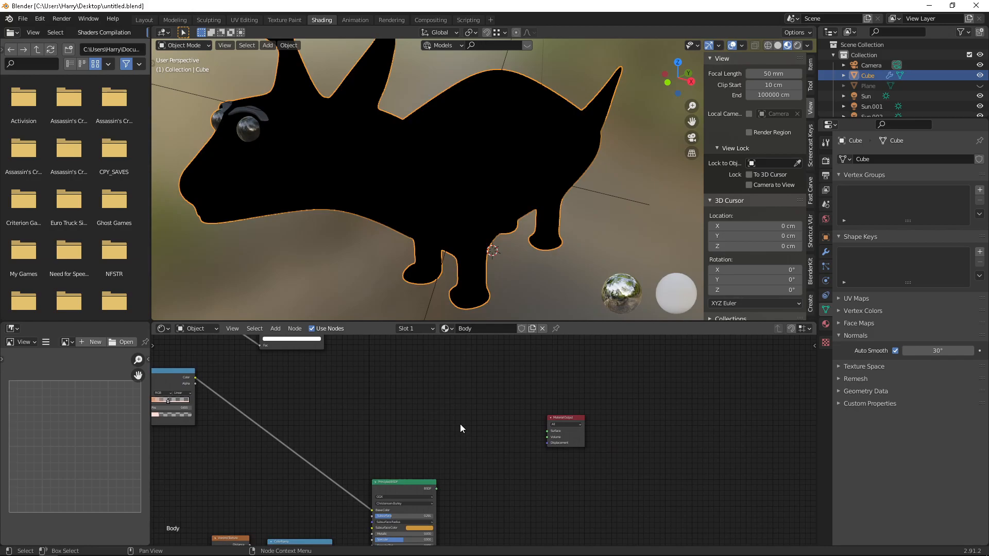
pyautogui.hotkey('shift', 'a')
pyautogui.click(459, 425)
pyautogui.write('MIX')
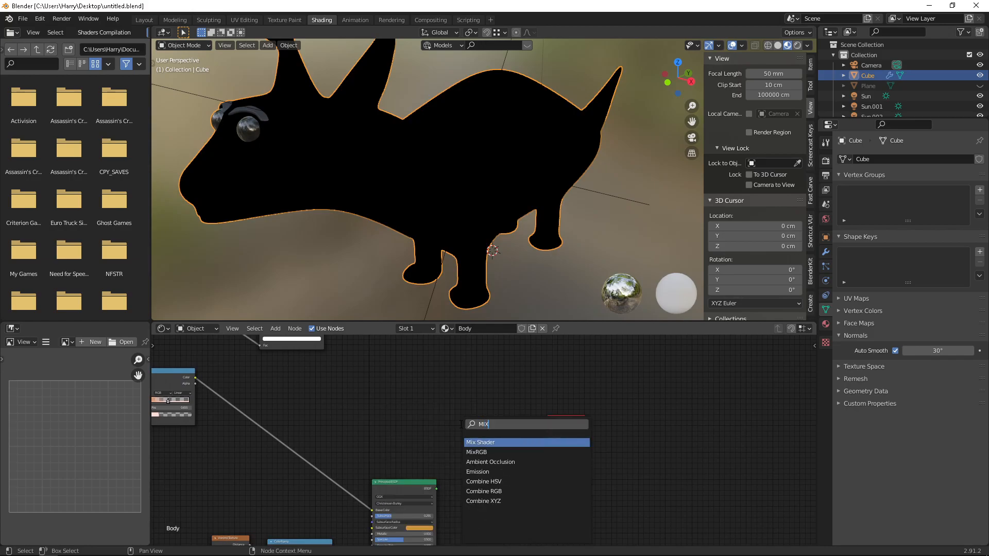
pyautogui.click(496, 452)
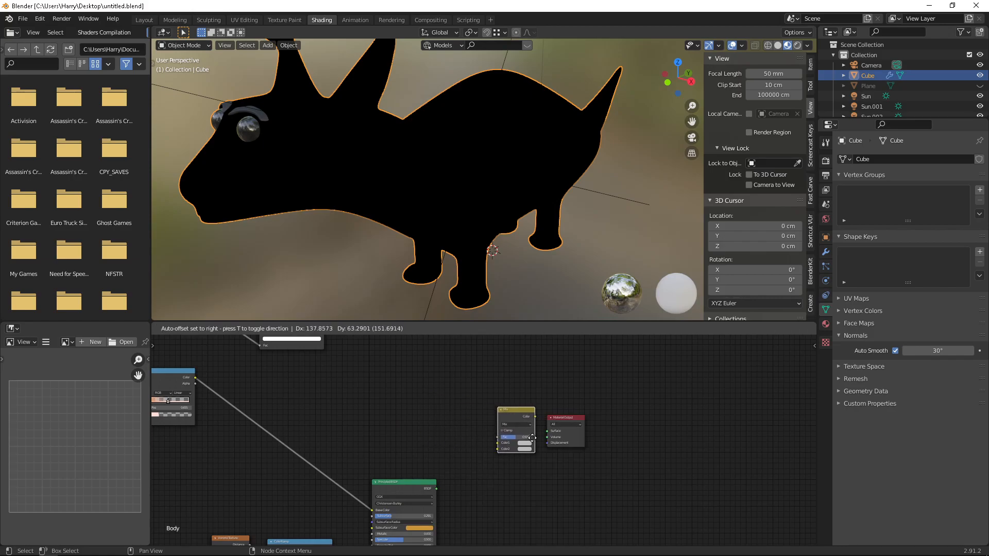
pyautogui.click(511, 442)
# Step: Wire the red-and-white ColorRamp through the Mix node's Fac to the Material Output's Surface, and set the blend mode to Multiply
pyautogui.scroll(2, 427, 410)
pyautogui.scroll(-4, 474, 432)
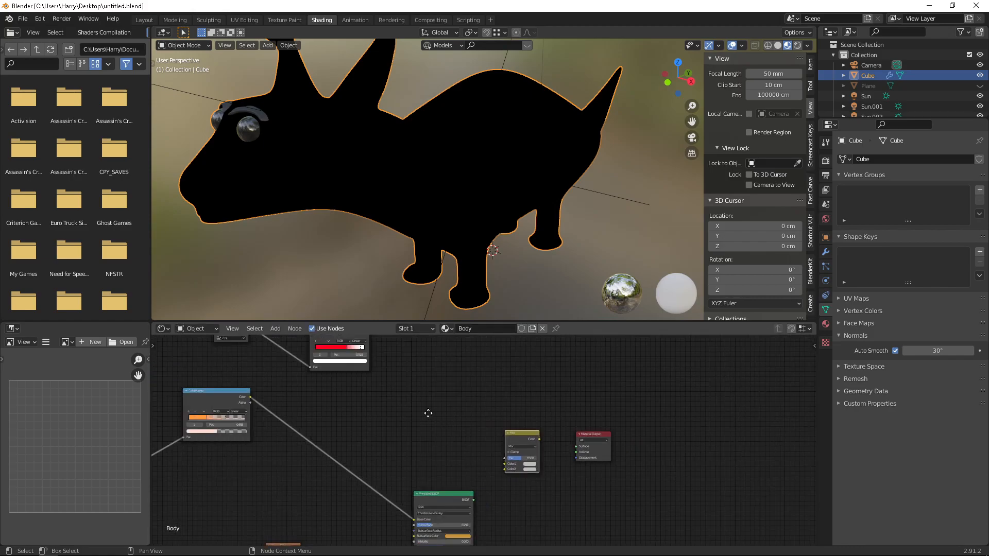
pyautogui.moveTo(428, 410); pyautogui.dragTo(433, 482, button='middle')
pyautogui.moveTo(375, 397)
pyautogui.mouseDown()
pyautogui.moveTo(494, 535)
pyautogui.moveTo(373, 393)
pyautogui.moveTo(474, 511)
pyautogui.moveTo(512, 530)
pyautogui.moveTo(548, 512)
pyautogui.moveTo(581, 519)
pyautogui.mouseUp()
pyautogui.moveTo(552, 537); pyautogui.dragTo(539, 508, button='middle')
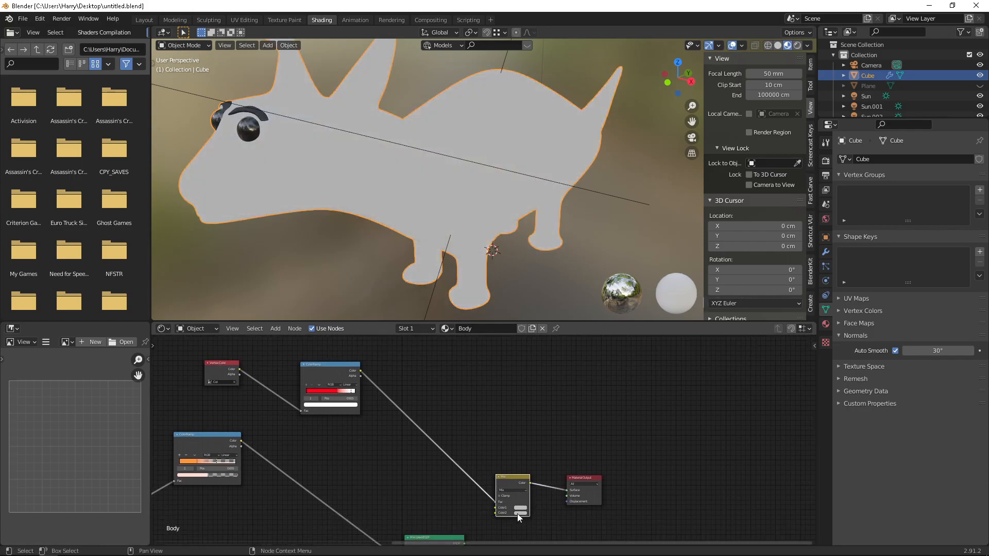
pyautogui.click(513, 490)
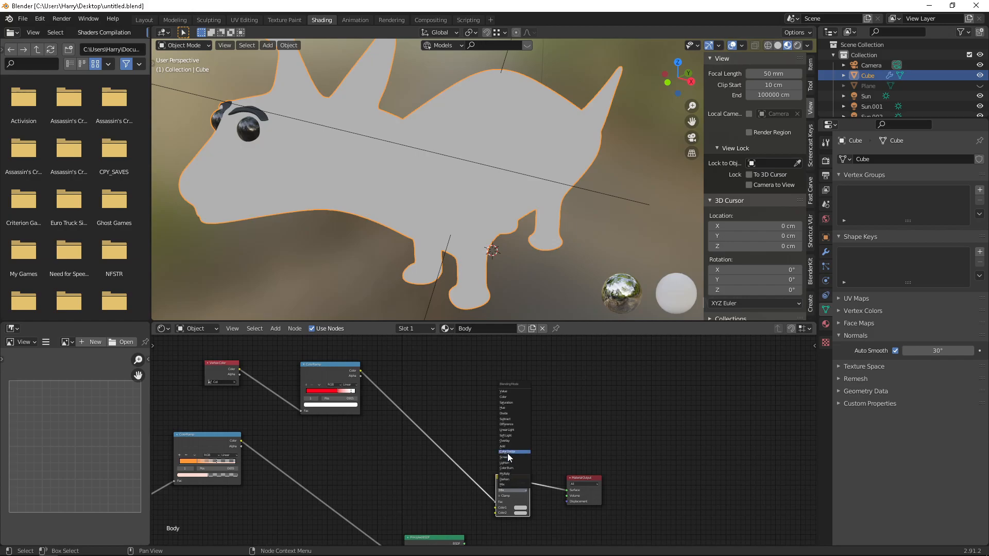
pyautogui.click(517, 475)
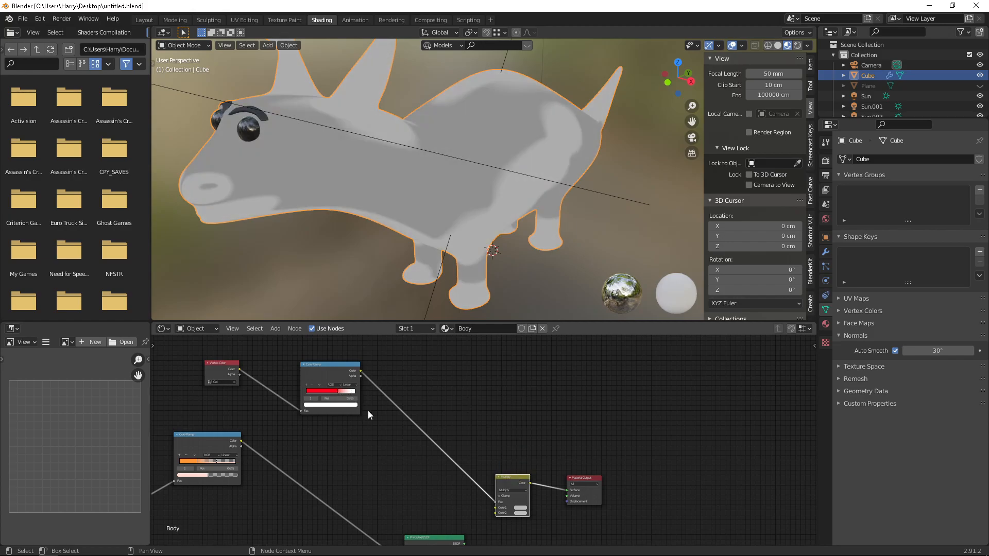
# Step: Try feeding the Multiply node with the red-and-white ColorRamp in Color1 and the Principled BSDF in Color2
pyautogui.scroll(-2, 446, 508)
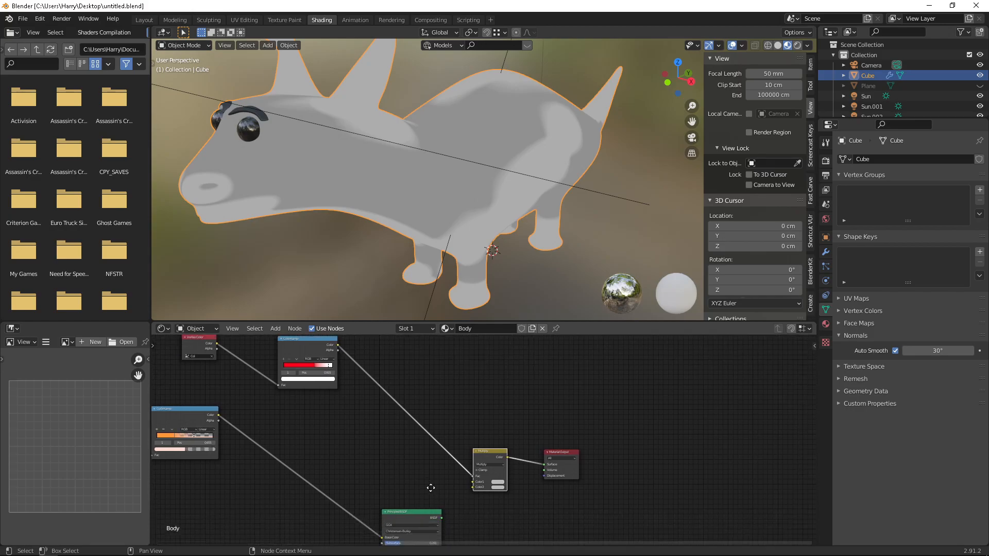
pyautogui.moveTo(438, 506); pyautogui.dragTo(471, 473)
pyautogui.moveTo(440, 433); pyautogui.dragTo(456, 474, button='middle')
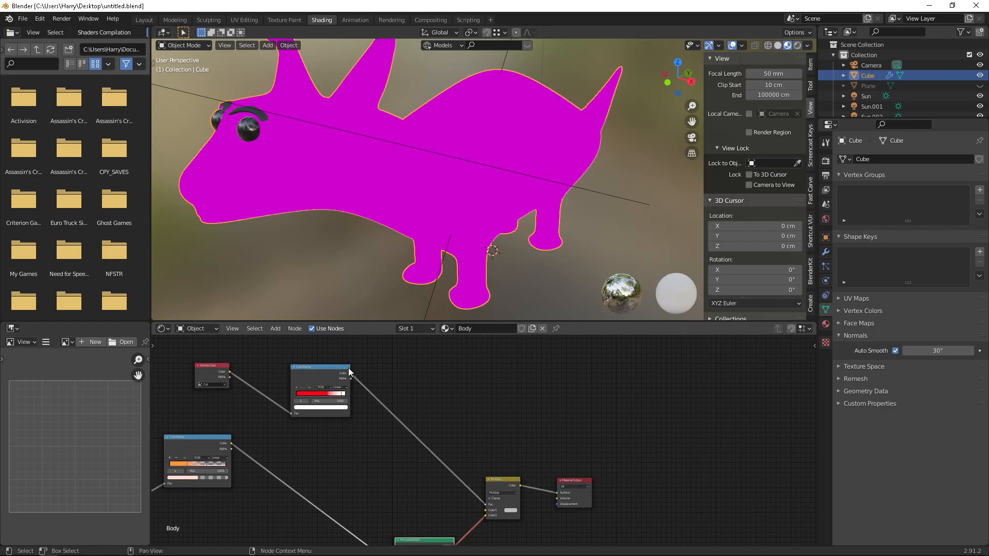
pyautogui.moveTo(350, 374); pyautogui.dragTo(485, 510)
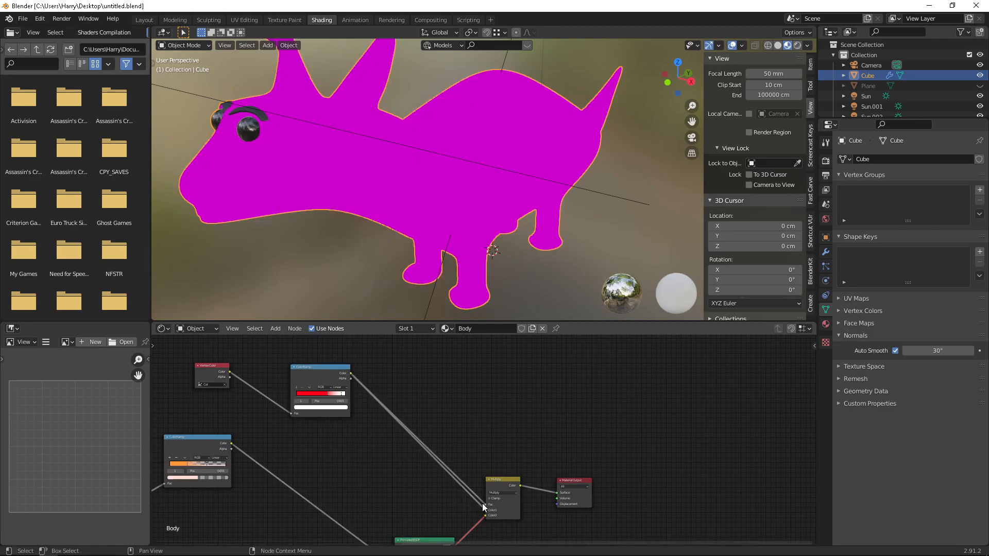
# Step: Move the Multiply node ahead of the Principled BSDF and link the BSDF directly to the Material Output's Surface
pyautogui.moveTo(431, 514); pyautogui.dragTo(384, 435, button='middle')
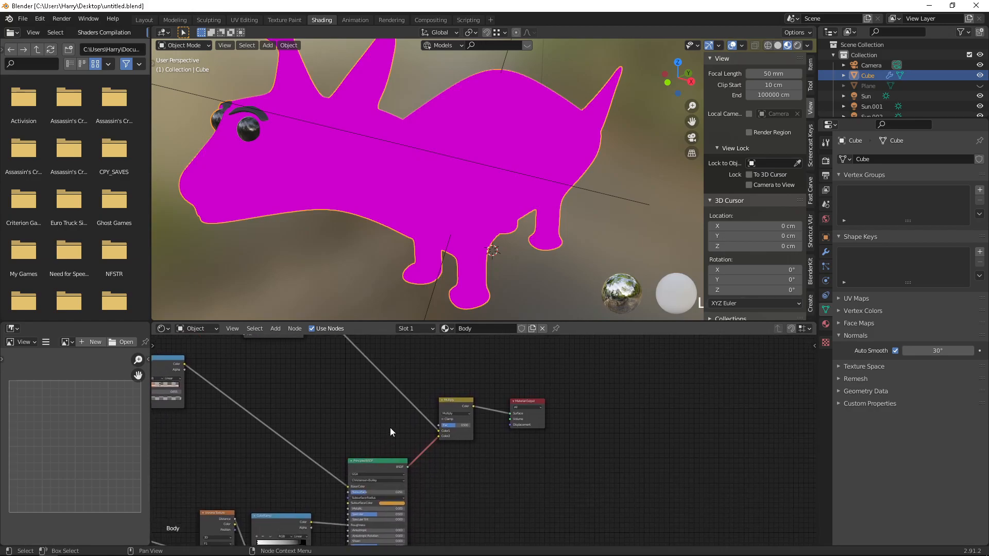
pyautogui.click(466, 402)
pyautogui.moveTo(460, 402); pyautogui.dragTo(282, 389)
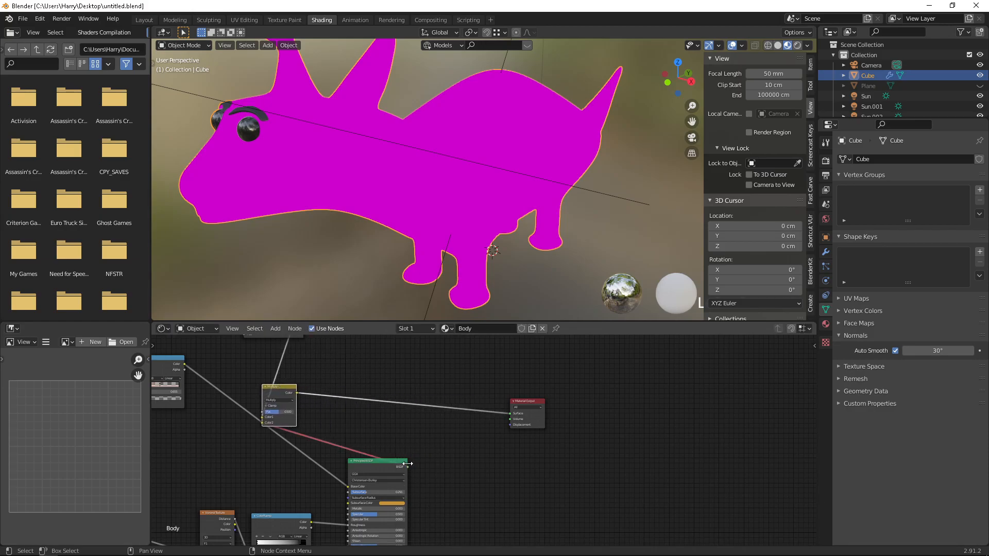
pyautogui.moveTo(408, 466); pyautogui.dragTo(510, 413)
pyautogui.moveTo(340, 428); pyautogui.dragTo(350, 425, button='middle')
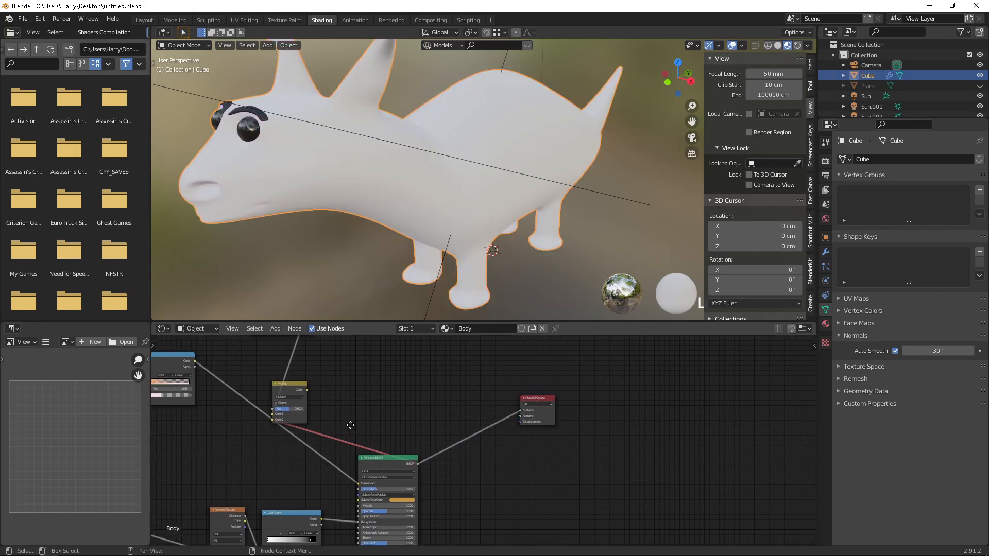
# Step: Insert the Multiply node between the orange spot ColorRamp and the Principled BSDF's Base Color, using Color1 as its input
pyautogui.moveTo(295, 383)
pyautogui.mouseDown()
pyautogui.moveTo(278, 387)
pyautogui.moveTo(314, 379)
pyautogui.moveTo(309, 394)
pyautogui.mouseUp()
pyautogui.moveTo(252, 488); pyautogui.dragTo(364, 430, button='middle')
pyautogui.moveTo(369, 382); pyautogui.dragTo(391, 450, button='middle')
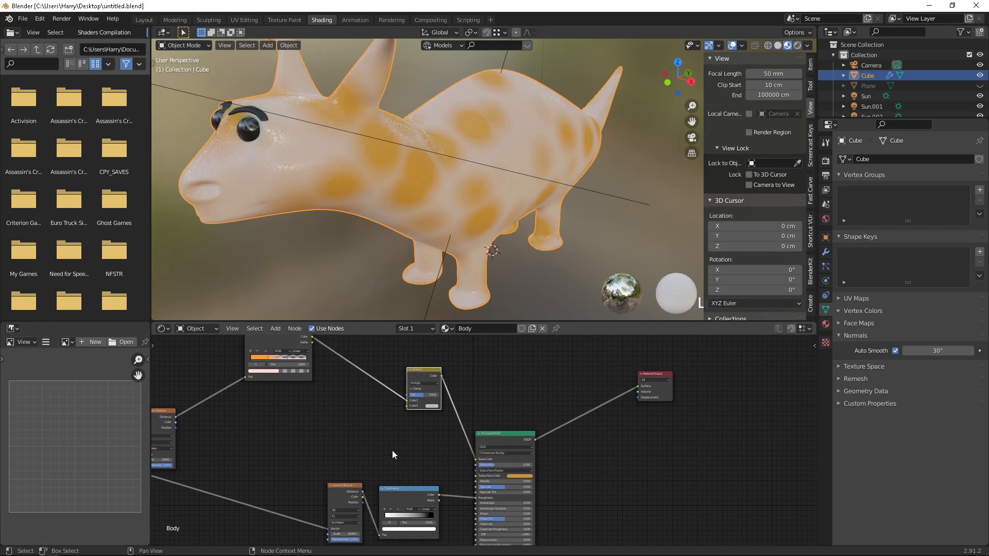
# Step: Move the Vertex Color and red-and-white ColorRamp nodes below the orange ramp and link that ColorRamp to the Multiply node's Color2
pyautogui.scroll(-2, 391, 450)
pyautogui.scroll(2, 382, 452)
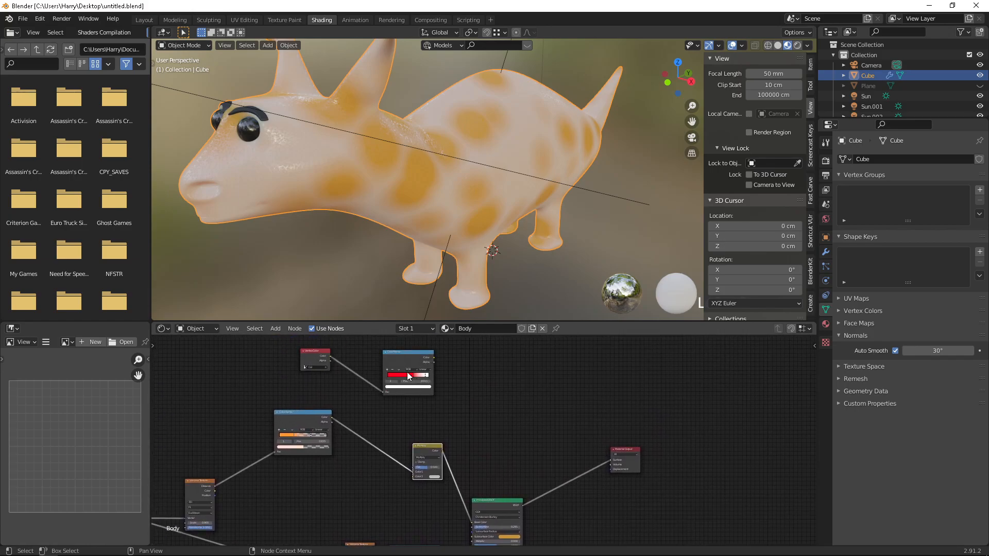
pyautogui.moveTo(322, 344); pyautogui.dragTo(404, 403)
pyautogui.moveTo(385, 356); pyautogui.dragTo(417, 475)
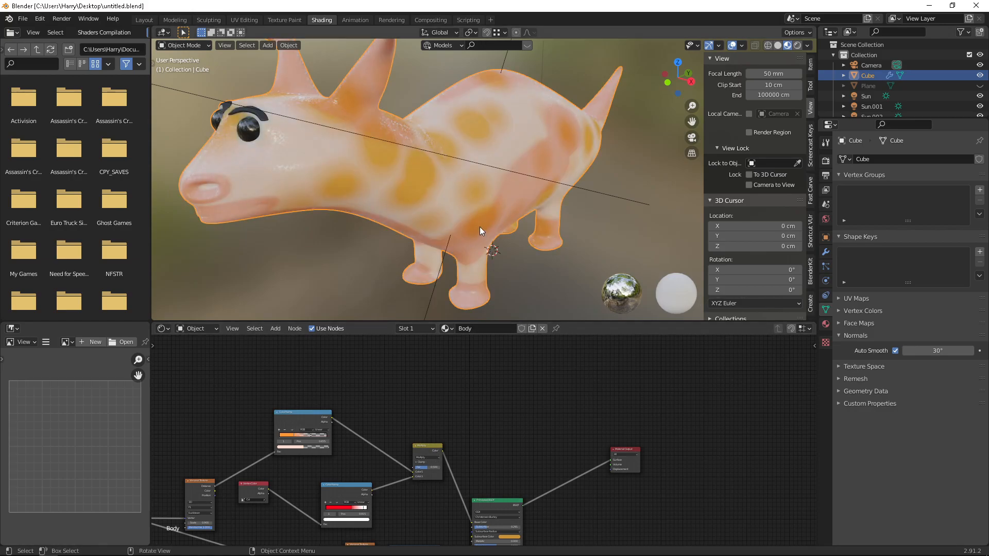
# Step: Raise the Multiply node's Fac to 1 and slide the red stop of the vertex-color ramp towards its start
pyautogui.click(350, 508)
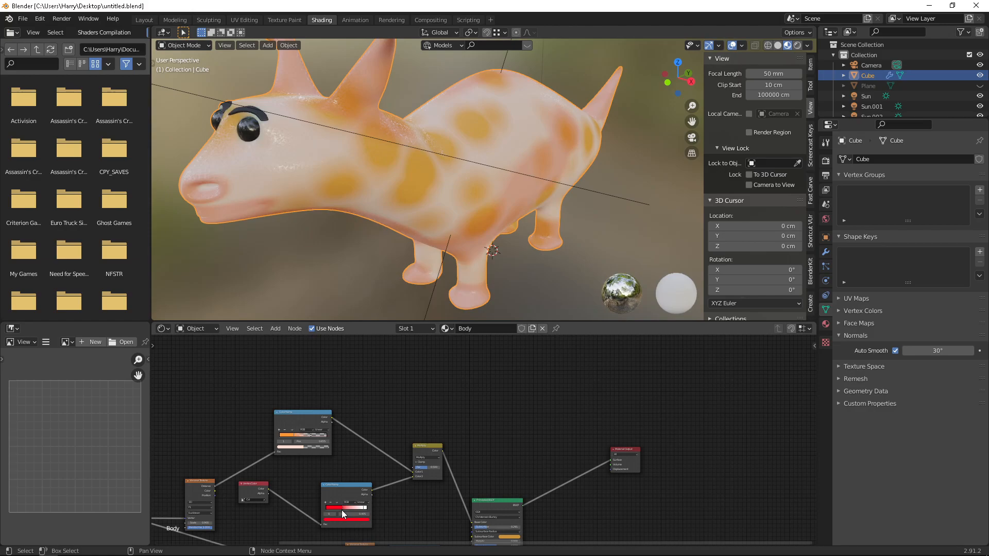
pyautogui.moveTo(425, 467); pyautogui.dragTo(458, 467)
pyautogui.moveTo(415, 508); pyautogui.dragTo(426, 472, button='middle')
pyautogui.moveTo(356, 471)
pyautogui.mouseDown()
pyautogui.moveTo(384, 471)
pyautogui.moveTo(350, 474)
pyautogui.mouseUp()
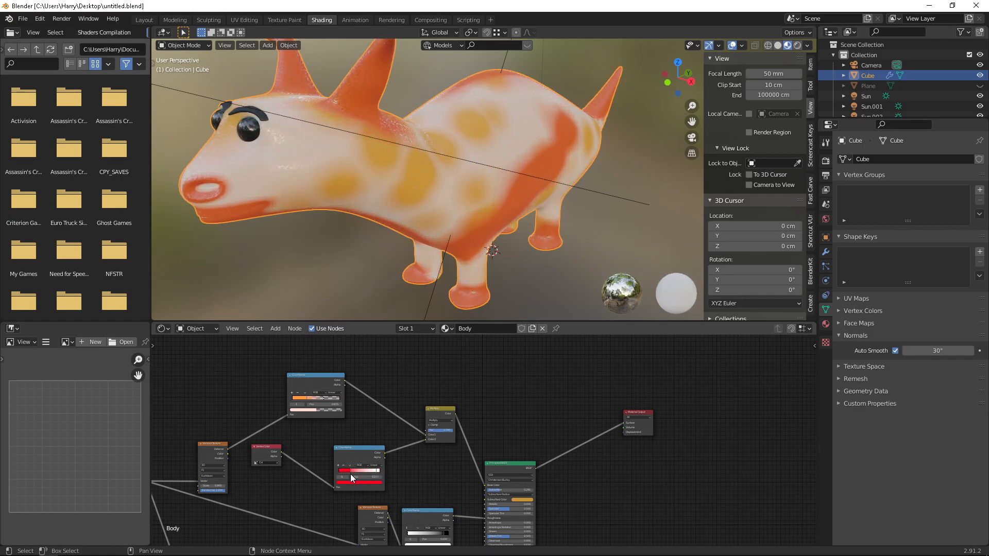
# Step: Fine-tune the vertex-color ramp's stops, placing the red one at position 0.245
pyautogui.moveTo(292, 200); pyautogui.dragTo(468, 168, button='middle')
pyautogui.scroll(-4, 468, 169)
pyautogui.click(352, 481)
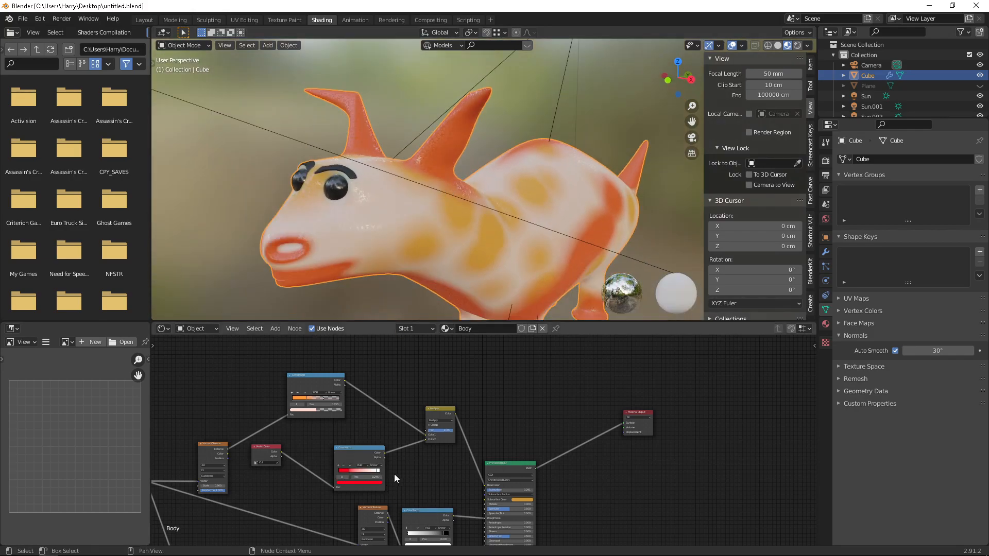
pyautogui.moveTo(375, 470); pyautogui.dragTo(379, 472)
pyautogui.click(352, 473)
# Step: Recolor the vertex-color ramp's red stop dark brown in the maximized node editor, and restore the full layout
pyautogui.hotkey('ctrl', 'space')
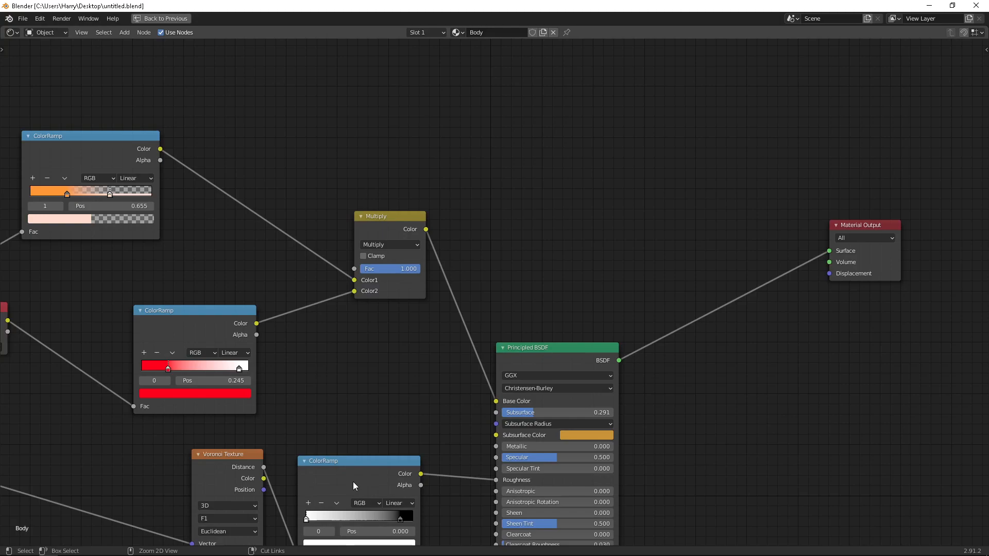
pyautogui.moveTo(300, 364); pyautogui.dragTo(389, 353, button='middle')
pyautogui.click(275, 376)
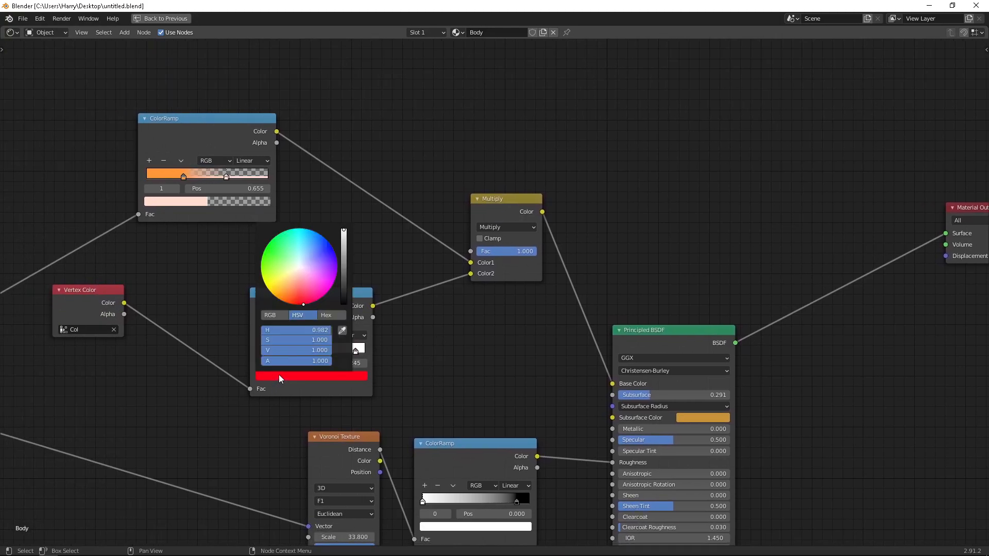
pyautogui.moveTo(303, 285); pyautogui.dragTo(286, 302)
pyautogui.moveTo(344, 255); pyautogui.dragTo(344, 287)
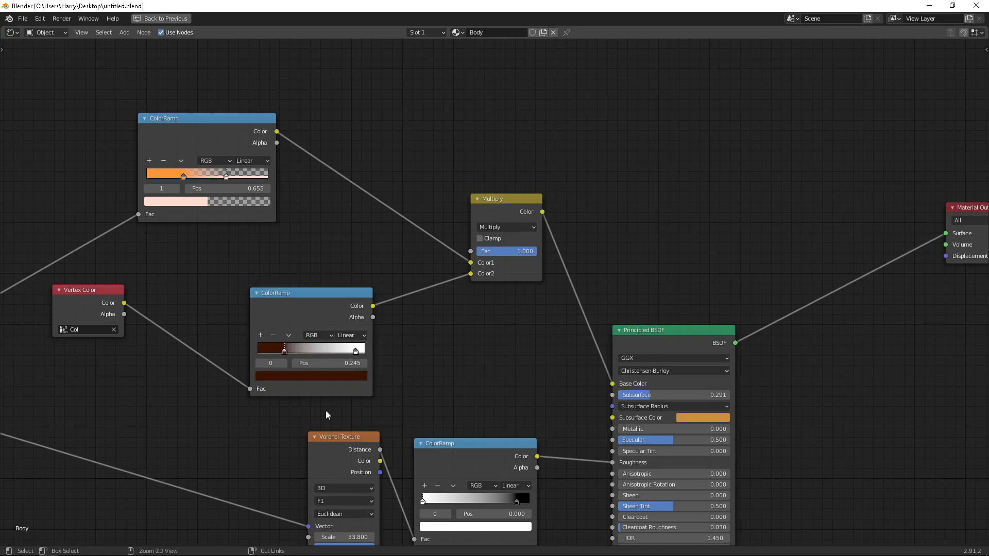
pyautogui.hotkey('ctrl', 'space')
# Step: Try brown, olive and dark red shades on the dark stop of the vertex-color ramp
pyautogui.moveTo(365, 230); pyautogui.dragTo(385, 215, button='middle')
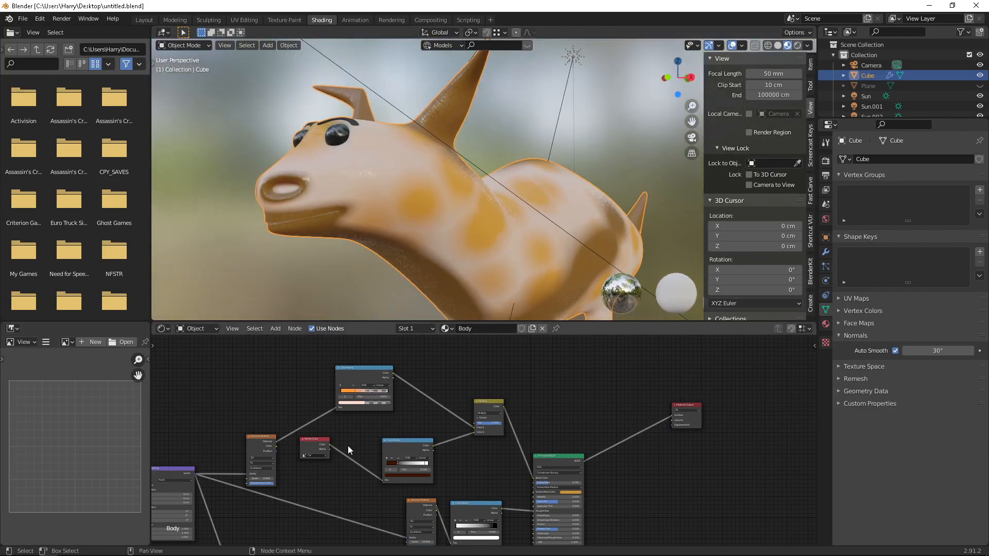
pyautogui.click(404, 474)
pyautogui.moveTo(400, 443); pyautogui.dragTo(393, 442)
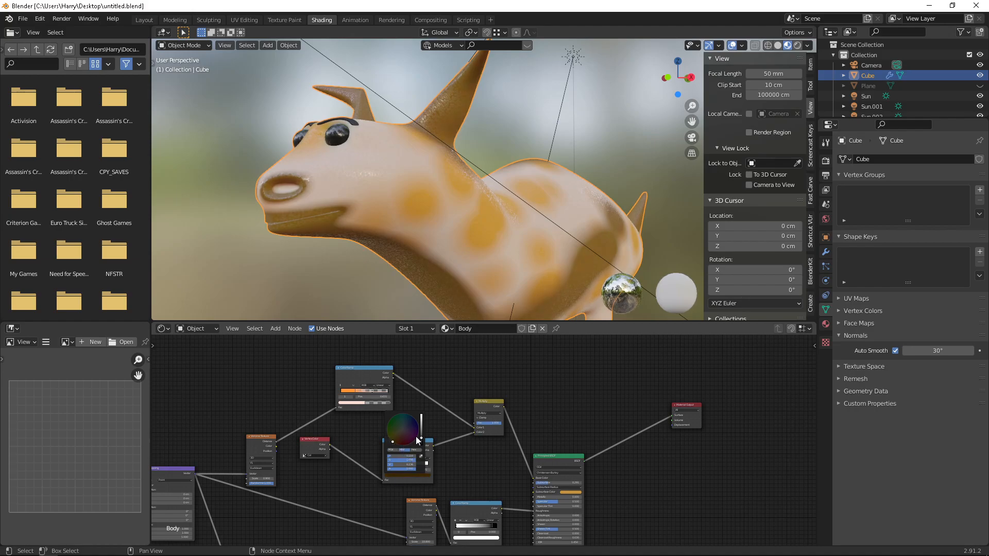
pyautogui.moveTo(422, 439)
pyautogui.mouseDown()
pyautogui.moveTo(421, 420)
pyautogui.moveTo(401, 440)
pyautogui.mouseUp()
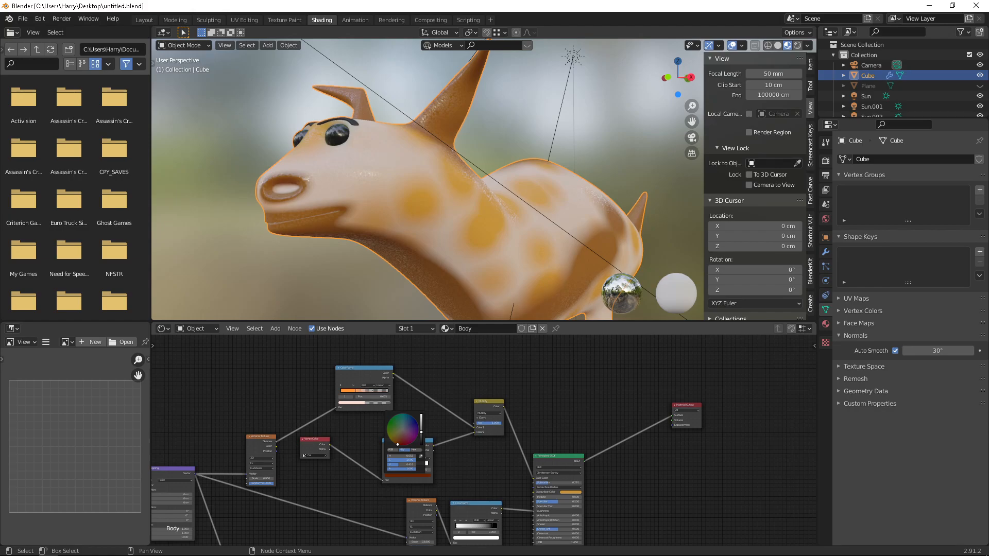
pyautogui.moveTo(397, 444); pyautogui.dragTo(388, 436)
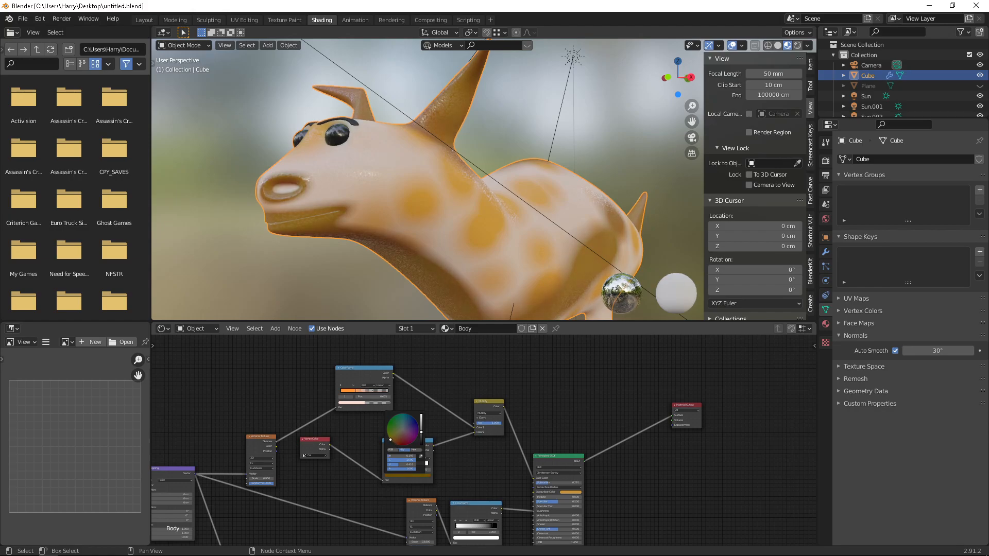
pyautogui.moveTo(388, 434); pyautogui.dragTo(408, 443)
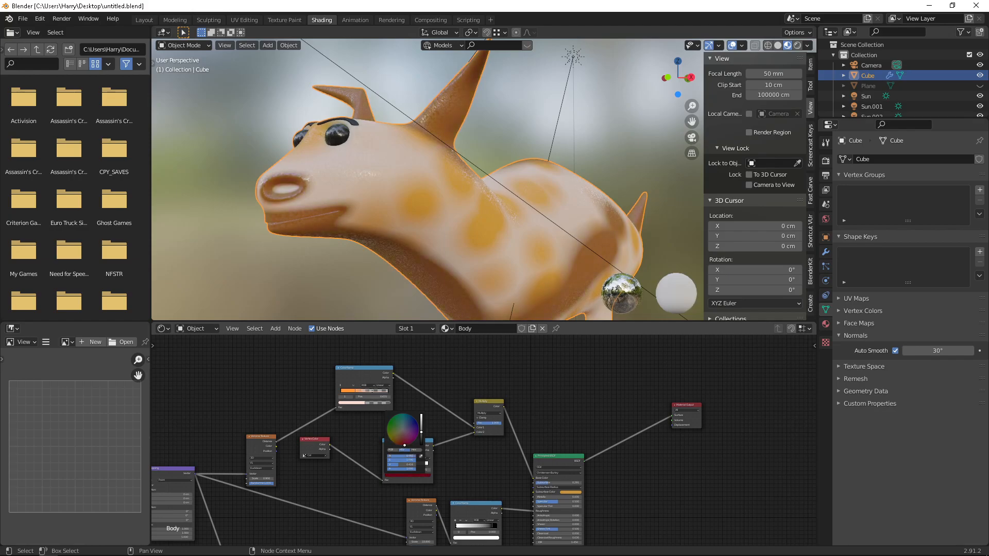
# Step: Brighten the first stop of the vertex-color ramp and shift its hue to orange-red
pyautogui.scroll(1, 391, 473)
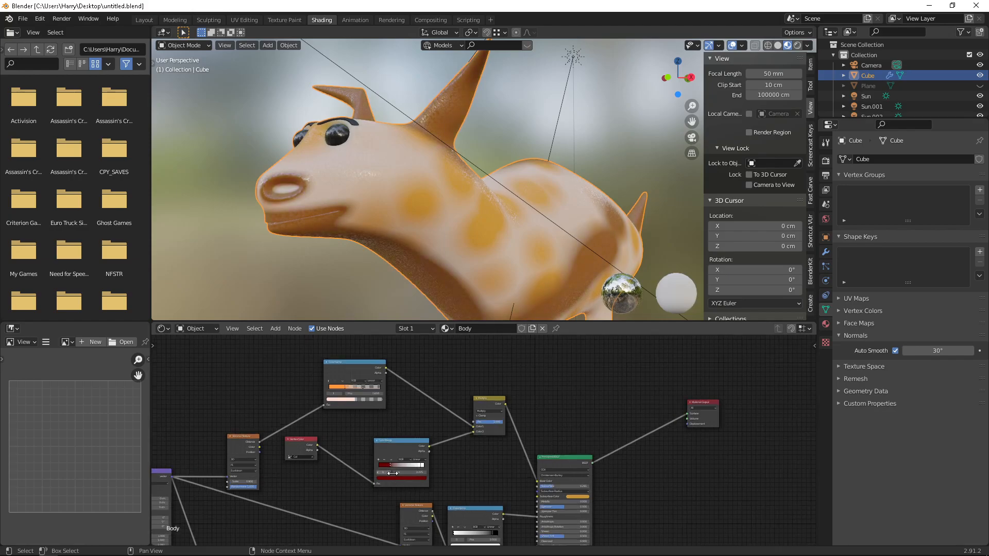
pyautogui.scroll(1, 391, 473)
pyautogui.click(388, 480)
pyautogui.moveTo(411, 432); pyautogui.dragTo(411, 411)
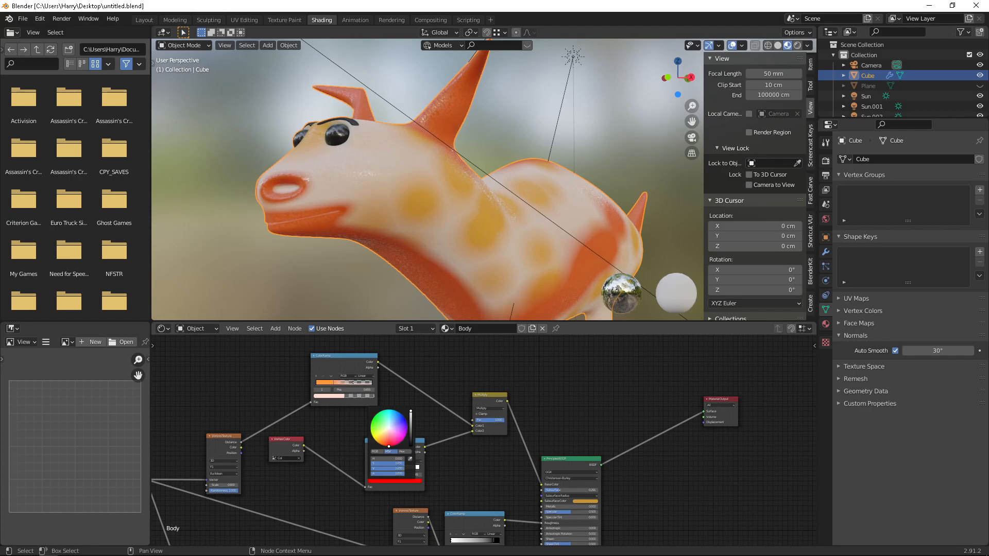
pyautogui.moveTo(389, 446)
pyautogui.mouseDown()
pyautogui.moveTo(372, 419)
pyautogui.moveTo(393, 447)
pyautogui.moveTo(411, 419)
pyautogui.moveTo(411, 439)
pyautogui.moveTo(411, 420)
pyautogui.moveTo(385, 445)
pyautogui.mouseUp()
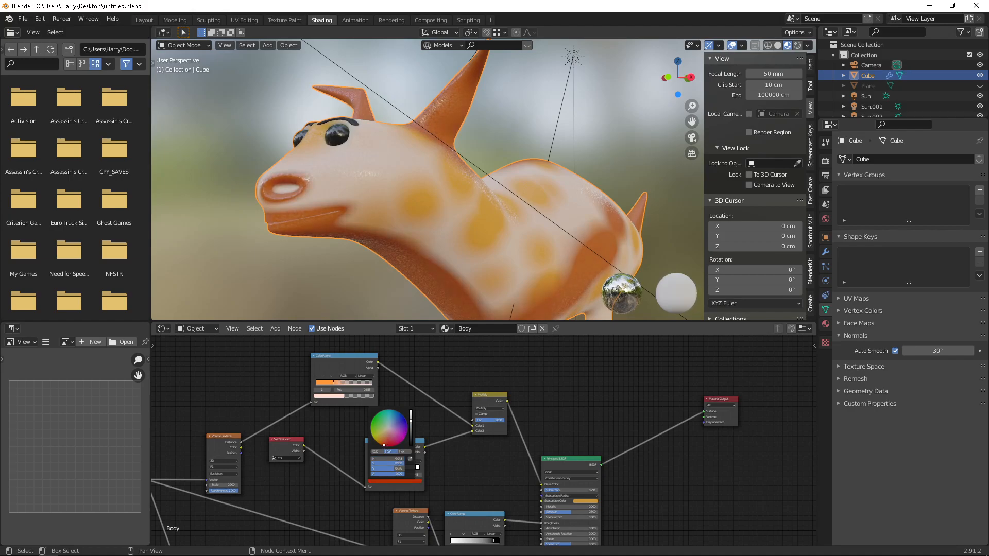
# Step: Inspect the recolored markings on the creature up close and from a distance
pyautogui.scroll(-3, 458, 197)
pyautogui.moveTo(458, 197); pyautogui.dragTo(431, 181, button='middle')
pyautogui.scroll(5, 534, 214)
pyautogui.scroll(-4, 496, 202)
pyautogui.scroll(5, 405, 190)
pyautogui.scroll(3, 439, 190)
pyautogui.scroll(-8, 484, 193)
pyautogui.scroll(3, 445, 172)
pyautogui.keyDown('shift'); pyautogui.moveTo(457, 125); pyautogui.dragTo(501, 180, button='middle'); pyautogui.keyUp('shift')
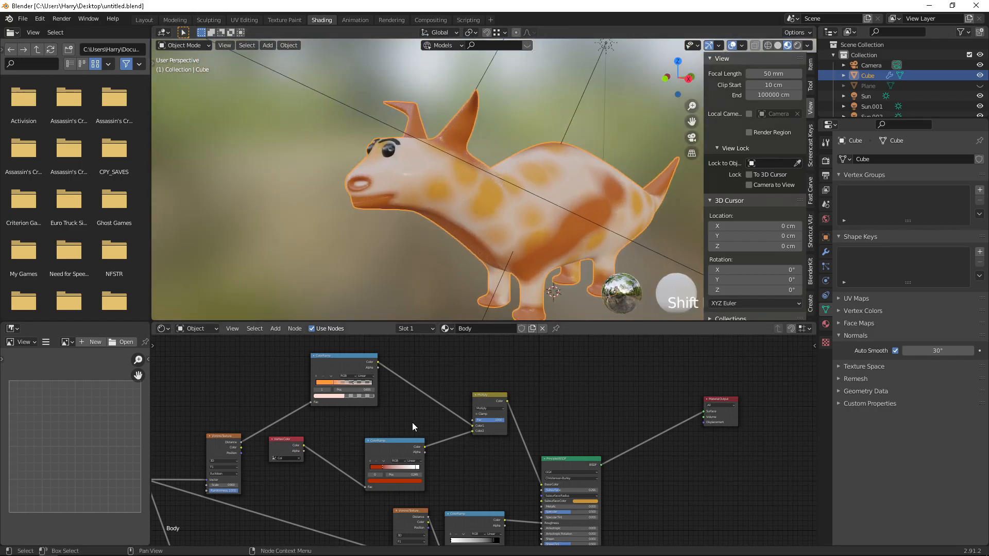
# Step: Sample the creature's body color for the vertex-color ramp's white stop, and replace it with a near-white faint pink at full brightness
pyautogui.scroll(1, 391, 483)
pyautogui.scroll(4, 400, 469)
pyautogui.moveTo(353, 404); pyautogui.dragTo(386, 301, button='middle')
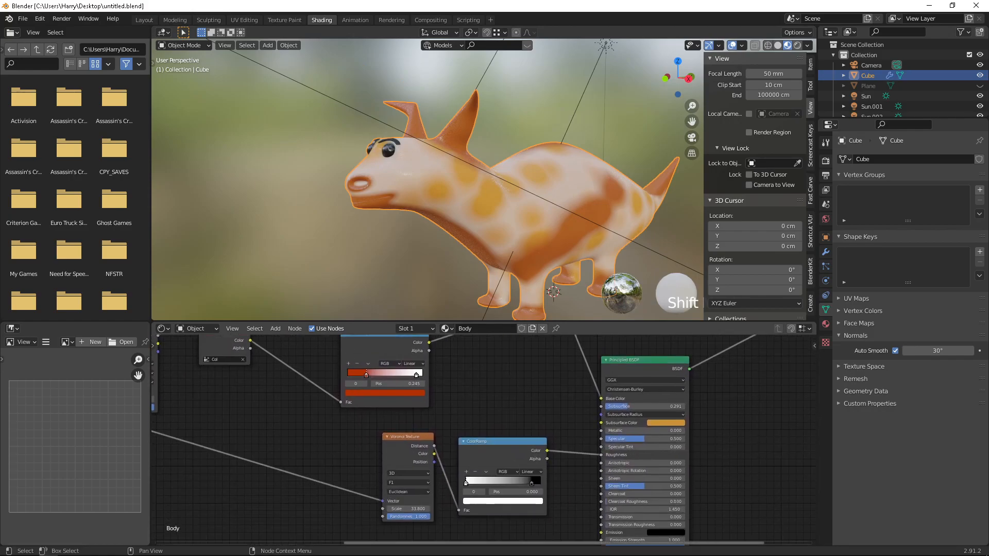
pyautogui.click(415, 373)
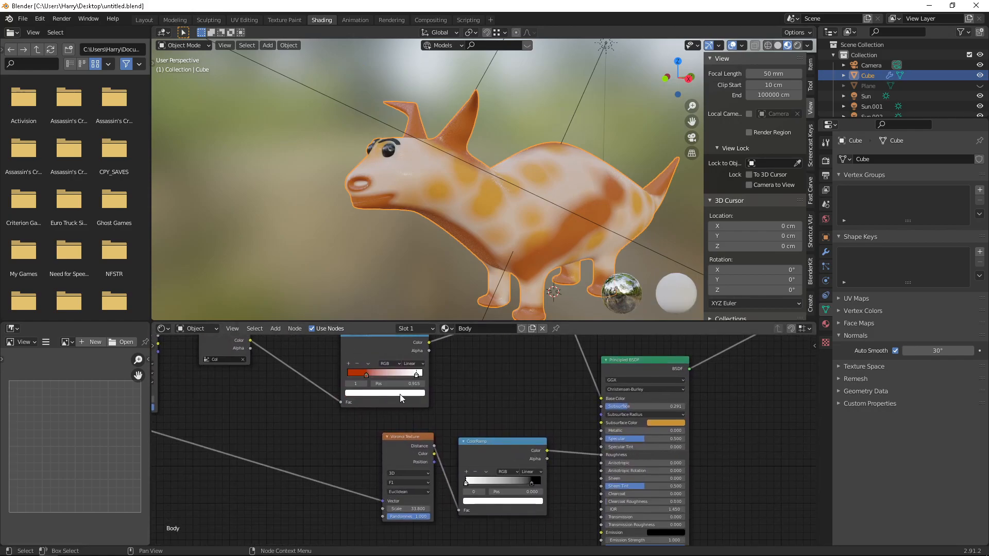
pyautogui.click(396, 393)
pyautogui.click(407, 361)
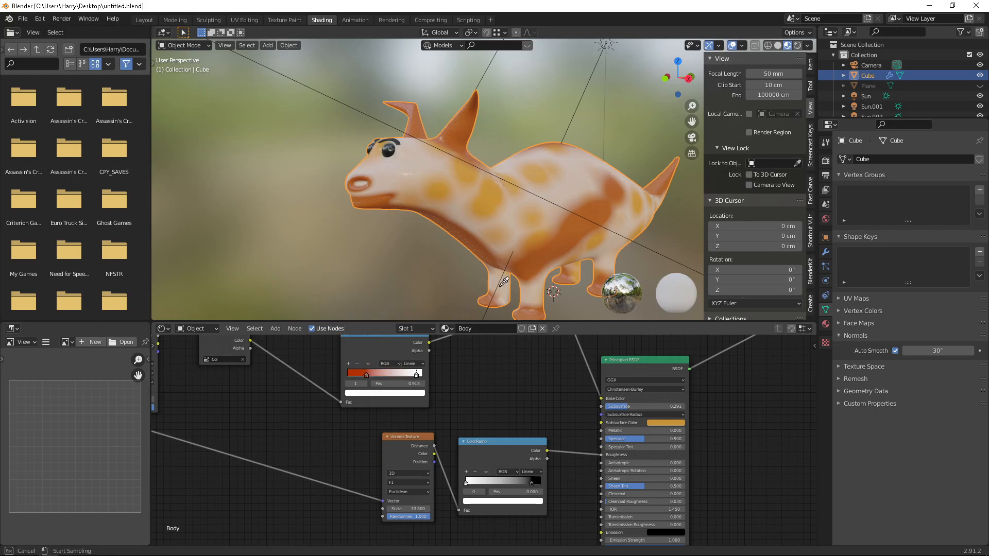
pyautogui.click(541, 256)
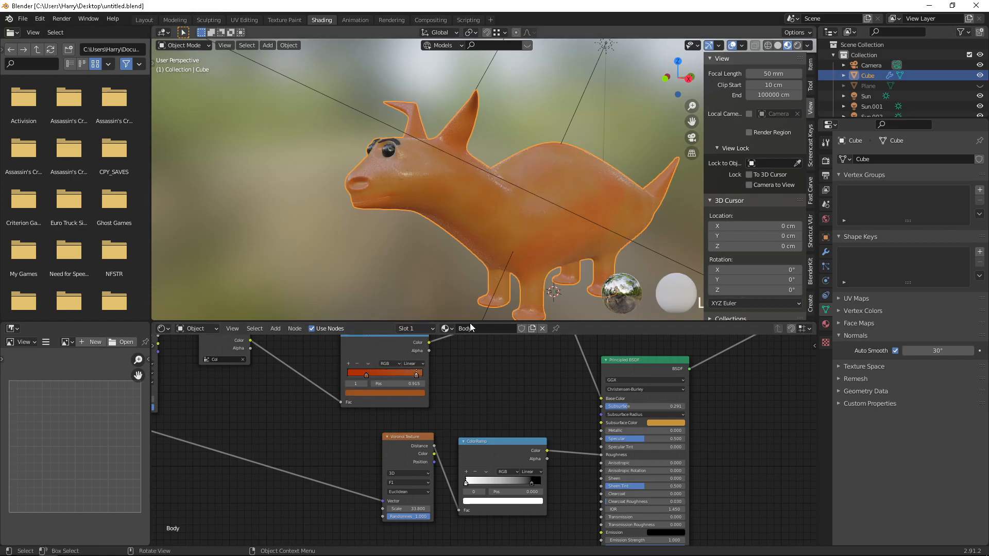
pyautogui.click(397, 393)
pyautogui.moveTo(408, 307); pyautogui.dragTo(408, 289)
pyautogui.moveTo(370, 336); pyautogui.dragTo(376, 314)
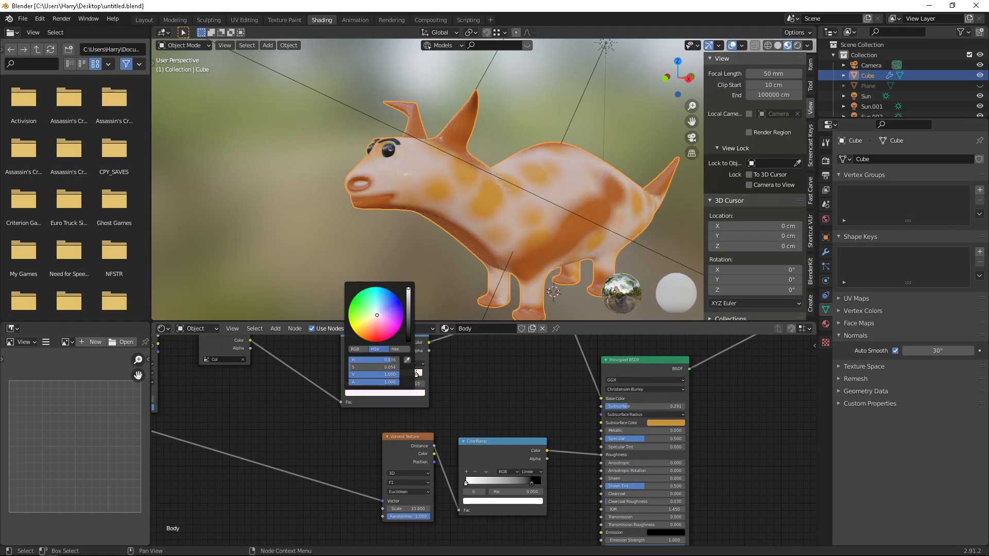
# Step: Examine the blended spots and markings around the creature, and review the Body material's node tree
pyautogui.moveTo(532, 193)
pyautogui.mouseDown(button='middle')
pyautogui.moveTo(456, 200)
pyautogui.moveTo(489, 215)
pyautogui.moveTo(518, 159)
pyautogui.moveTo(520, 189)
pyautogui.mouseUp(button='middle')
pyautogui.moveTo(505, 192); pyautogui.dragTo(335, 169, button='middle')
pyautogui.scroll(-2, 356, 178)
pyautogui.scroll(-3, 335, 169)
pyautogui.moveTo(472, 176); pyautogui.dragTo(448, 268, button='middle')
pyautogui.scroll(3, 512, 164)
pyautogui.scroll(-8, 489, 381)
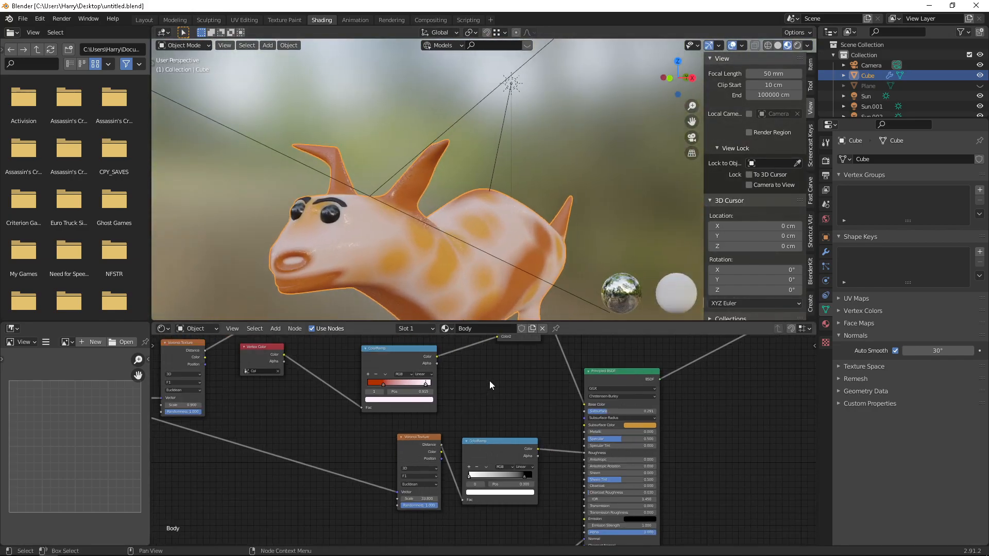
pyautogui.scroll(4, 458, 411)
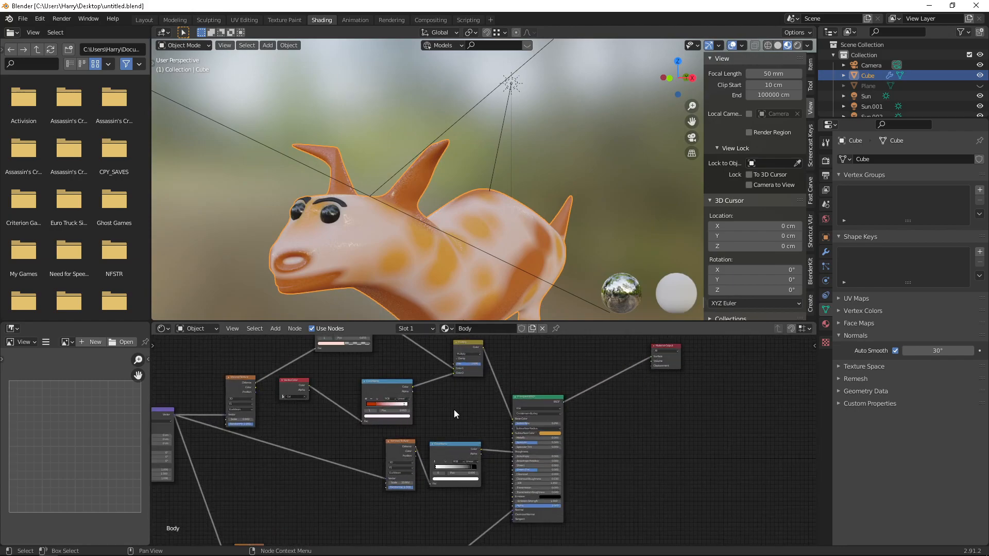
pyautogui.moveTo(450, 215)
pyautogui.mouseDown(button='middle')
pyautogui.moveTo(434, 266)
pyautogui.moveTo(450, 220)
pyautogui.mouseUp(button='middle')
pyautogui.scroll(-3, 478, 435)
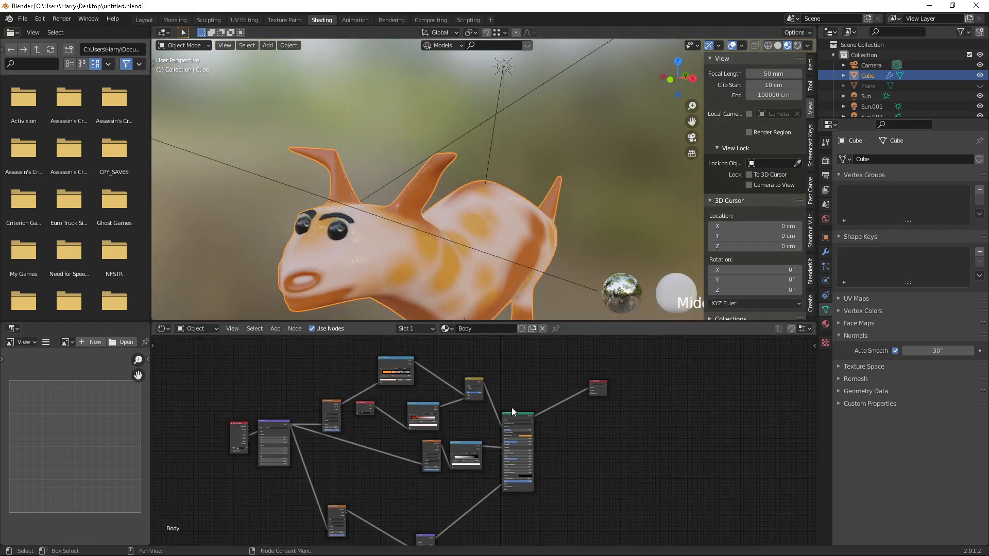
# Step: Move the Principled BSDF node slightly farther from the Multiply node, towards the Material Output
pyautogui.scroll(3, 463, 402)
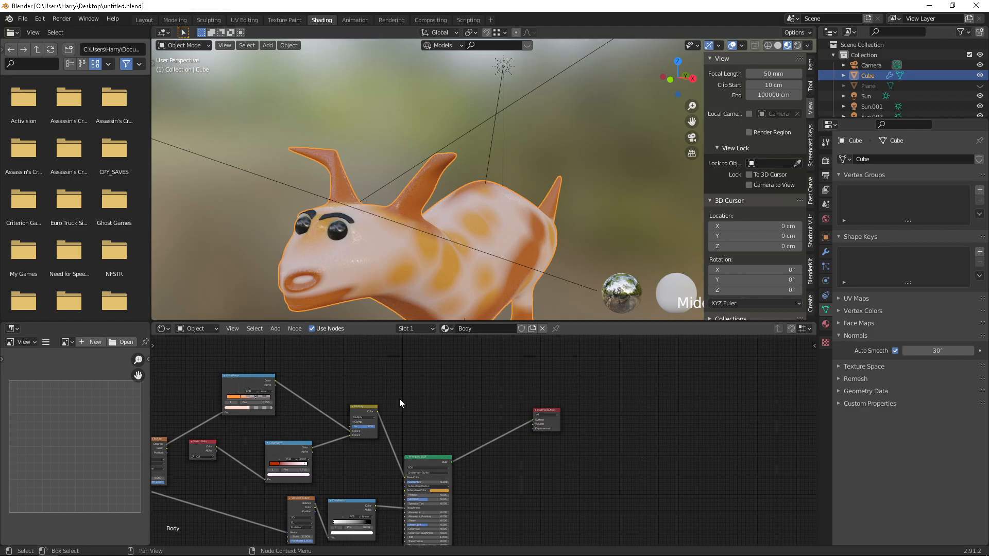
pyautogui.keyDown('ctrl'); pyautogui.hscroll(-2, 412, 403); pyautogui.keyUp('ctrl')
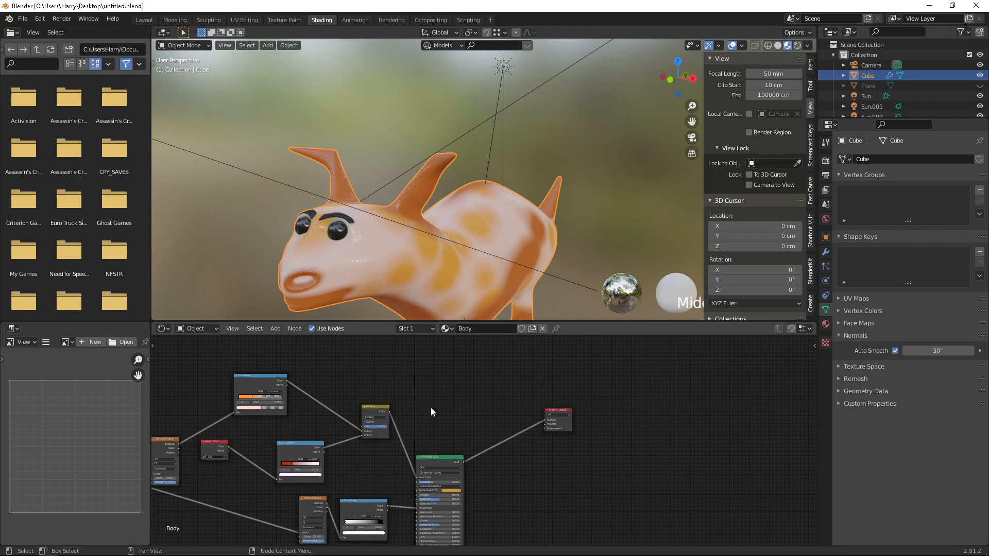
pyautogui.moveTo(441, 460); pyautogui.dragTo(467, 456)
# Step: Examine the creature's head, side and underside markings from several angles and distances
pyautogui.moveTo(438, 241); pyautogui.dragTo(397, 215, button='middle')
pyautogui.scroll(3, 390, 183)
pyautogui.scroll(-2, 399, 178)
pyautogui.scroll(3, 404, 181)
pyautogui.scroll(-5, 416, 188)
pyautogui.scroll(2, 429, 204)
pyautogui.scroll(-3, 379, 211)
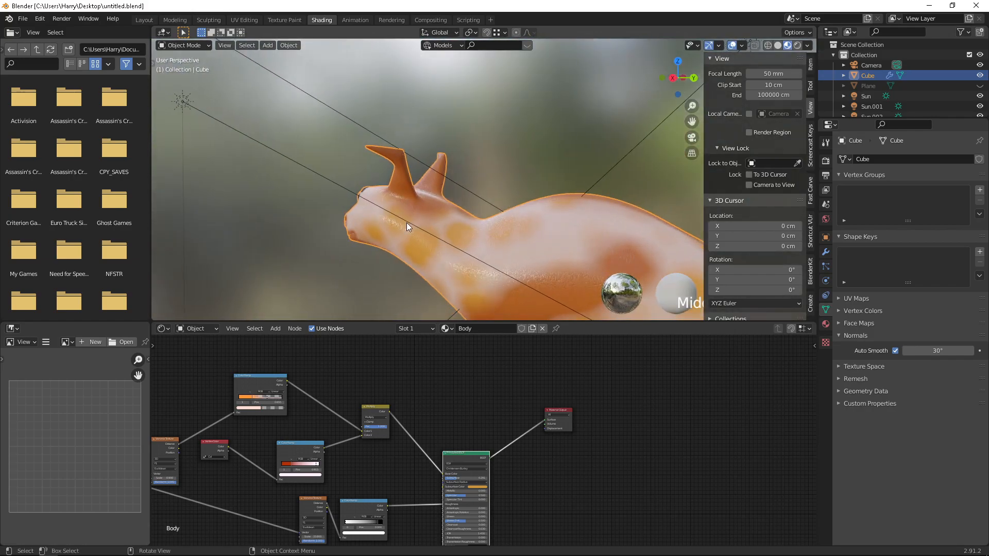
pyautogui.scroll(-2, 474, 234)
pyautogui.moveTo(475, 234); pyautogui.dragTo(547, 232, button='middle')
pyautogui.scroll(5, 533, 245)
pyautogui.keyDown('shift'); pyautogui.moveTo(505, 269); pyautogui.dragTo(487, 198, button='middle'); pyautogui.keyUp('shift')
pyautogui.scroll(-4, 420, 186)
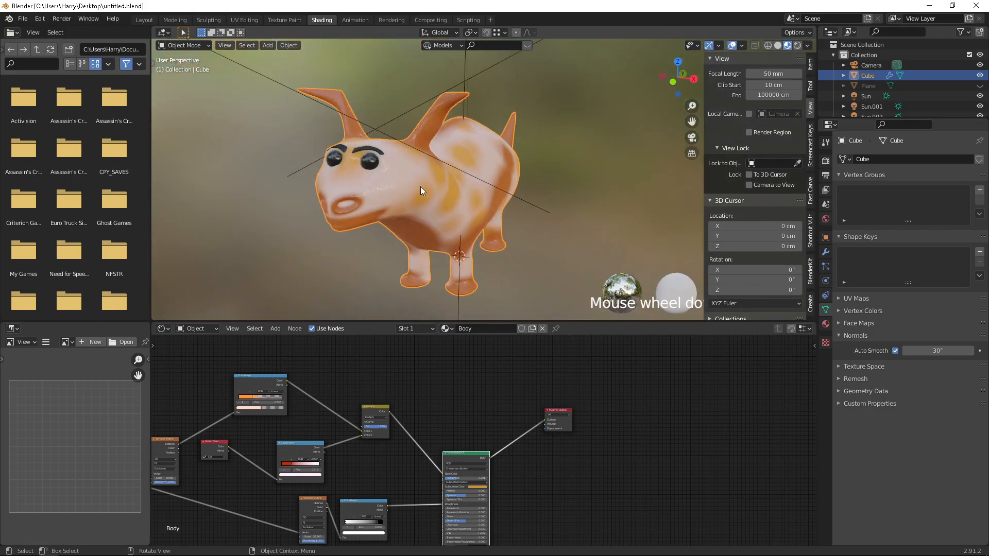
# Step: Recolor the vertex-color ramp's first stop from red to dark brown in the maximized node editor, and restore the full layout
pyautogui.moveTo(289, 465); pyautogui.dragTo(293, 466)
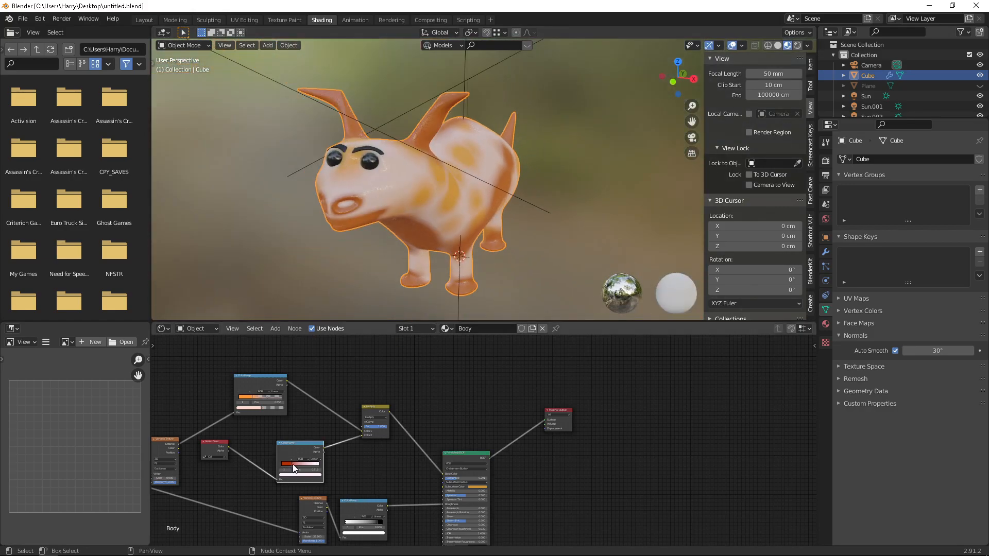
pyautogui.click(289, 474)
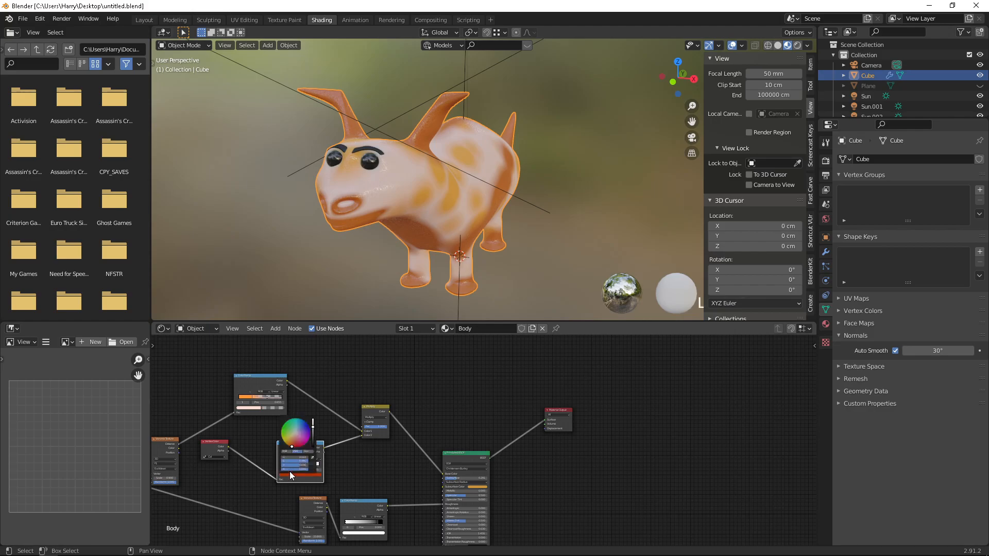
pyautogui.scroll(-9, 298, 426)
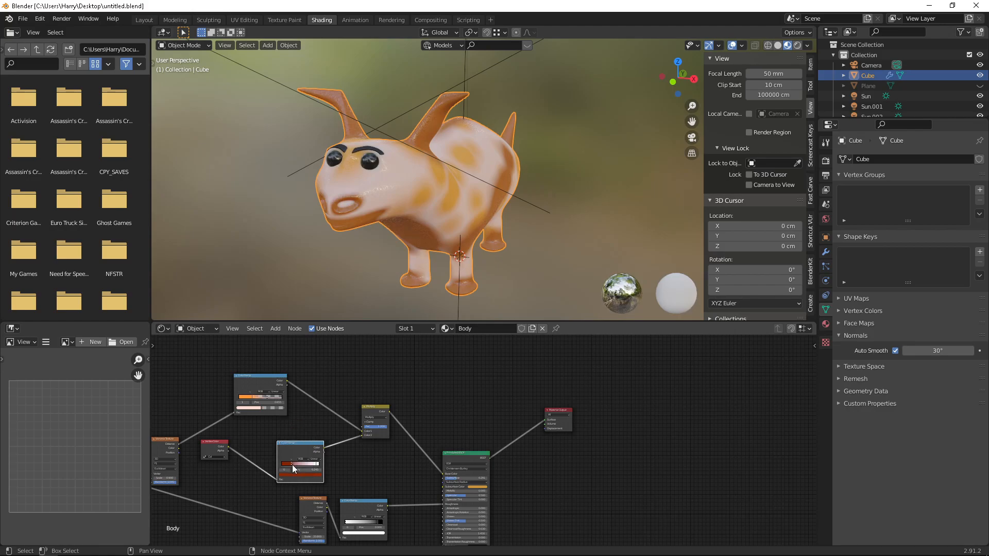
pyautogui.hotkey('ctrl', 'space')
pyautogui.scroll(3, 309, 331)
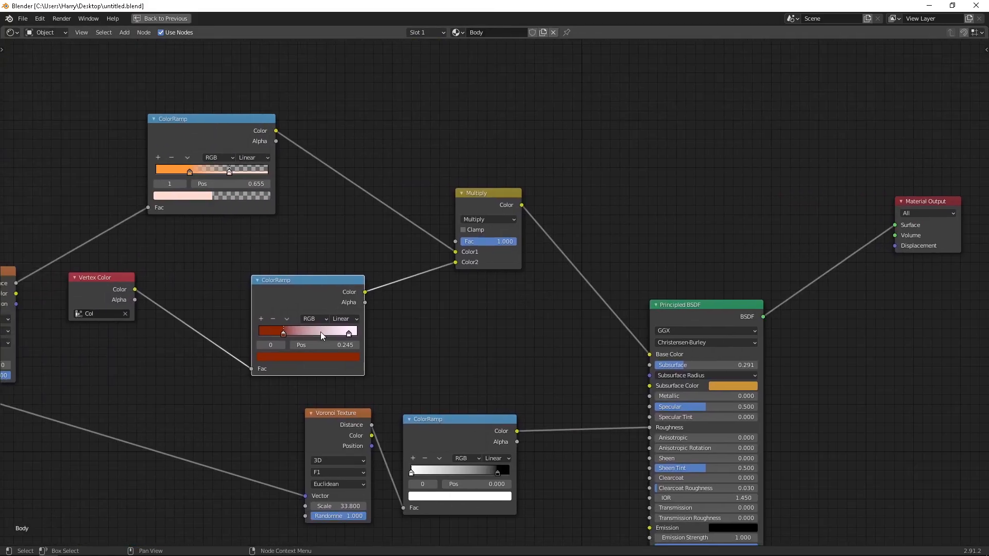
pyautogui.click(297, 358)
pyautogui.moveTo(298, 301); pyautogui.dragTo(282, 281)
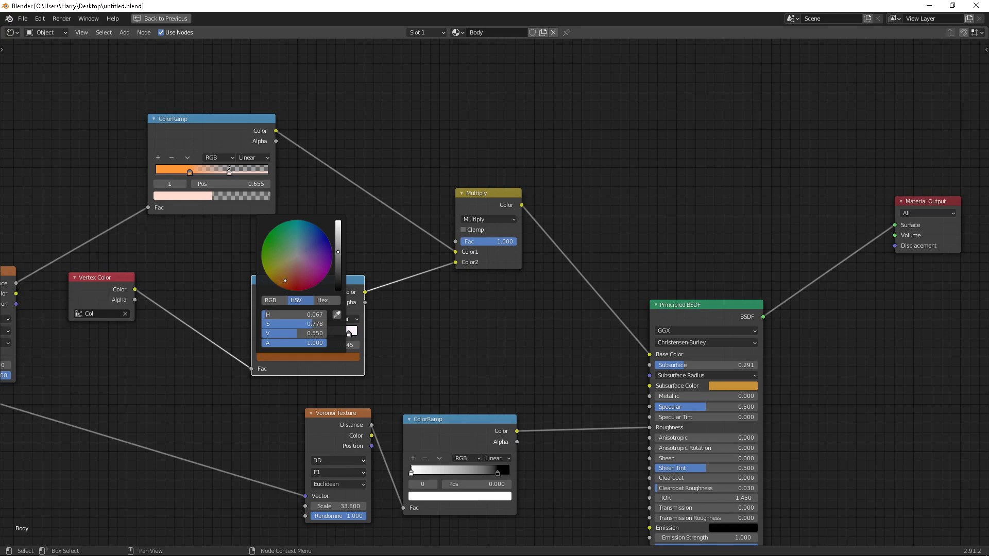
pyautogui.click(338, 257)
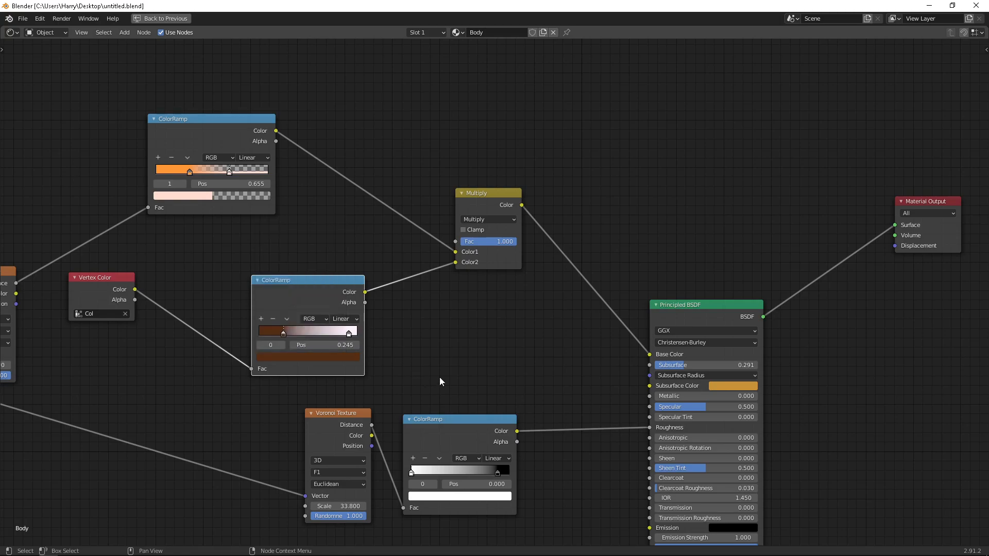
pyautogui.hotkey('ctrl', 'space')
# Step: Unhide the backdrop Plane and bring the creature's head and body into close view
pyautogui.moveTo(376, 274)
pyautogui.mouseDown(button='middle')
pyautogui.moveTo(434, 165)
pyautogui.moveTo(417, 134)
pyautogui.moveTo(443, 218)
pyautogui.moveTo(456, 214)
pyautogui.mouseUp(button='middle')
pyautogui.scroll(-4, 465, 206)
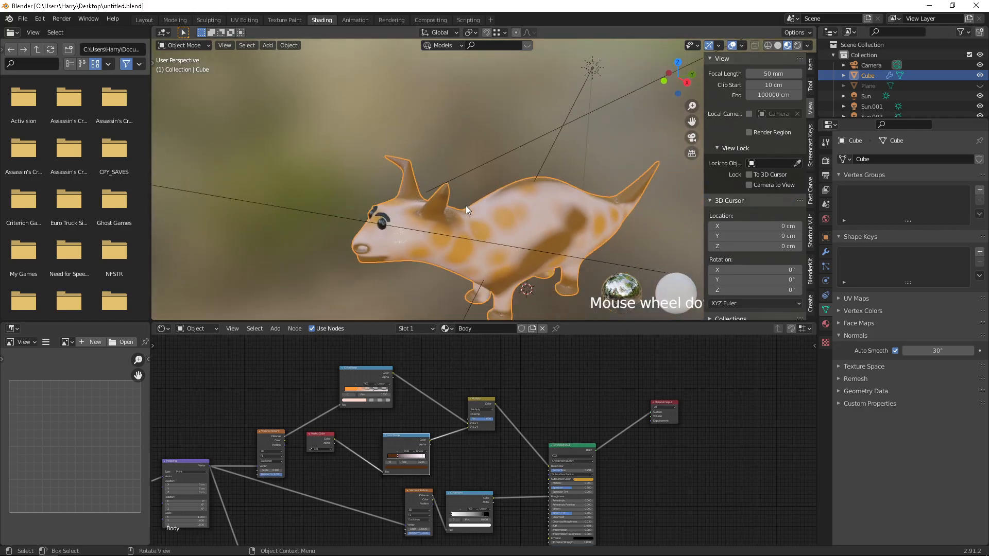
pyautogui.hotkey('alt', 'h')
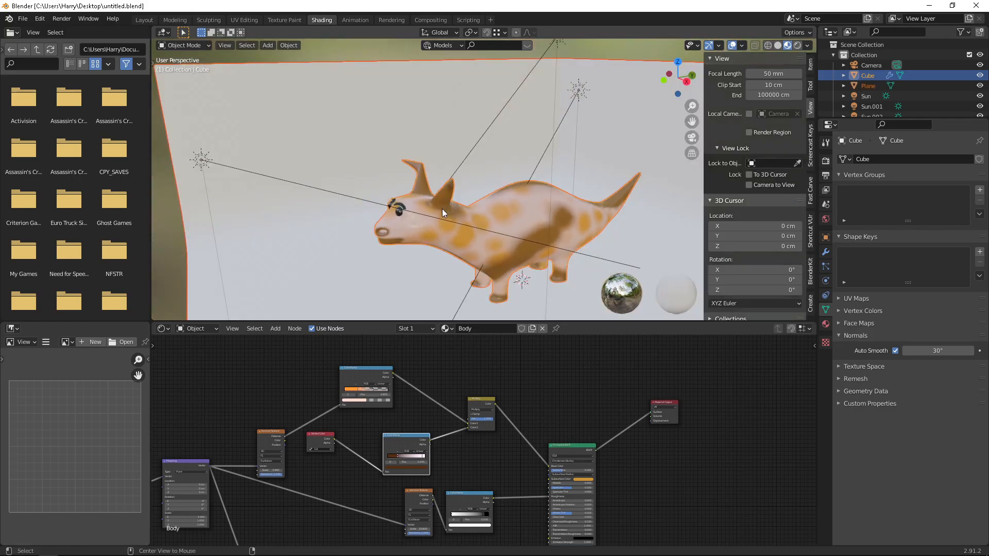
pyautogui.moveTo(459, 215); pyautogui.dragTo(415, 217, button='middle')
pyautogui.scroll(3, 450, 227)
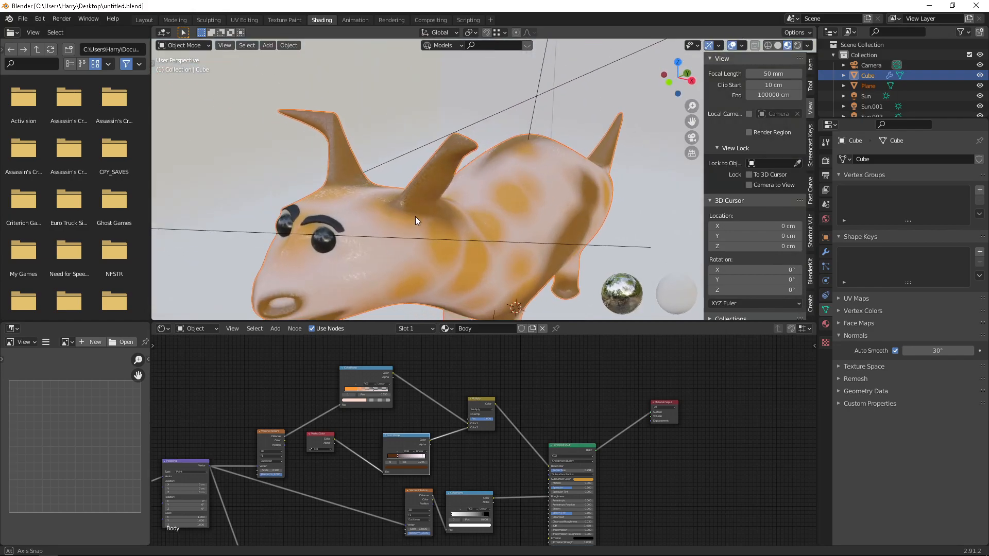
# Step: Mute the vertex-color ramp's brown stop to a saturation of about 0.574 and darken its value to 0.171
pyautogui.click(401, 467)
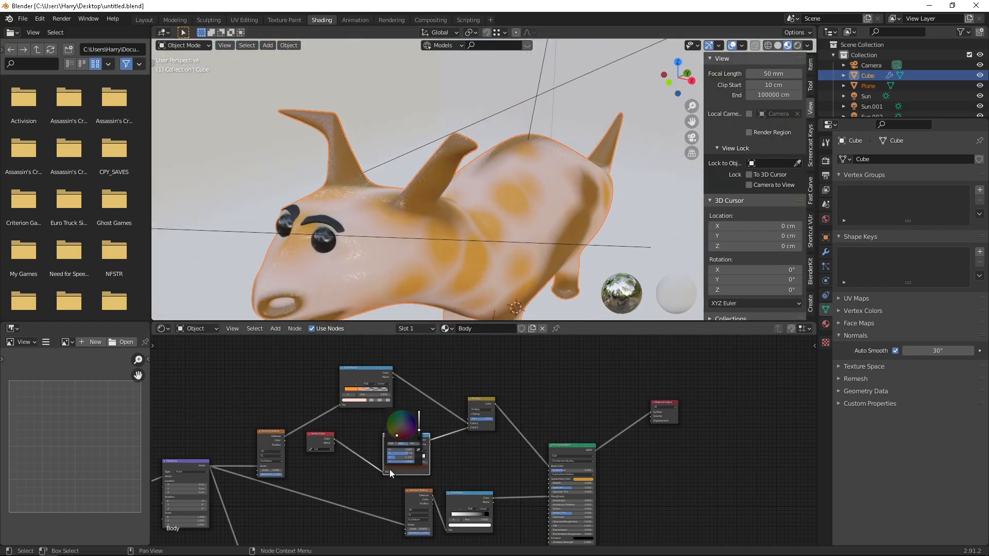
pyautogui.scroll(5, 394, 477)
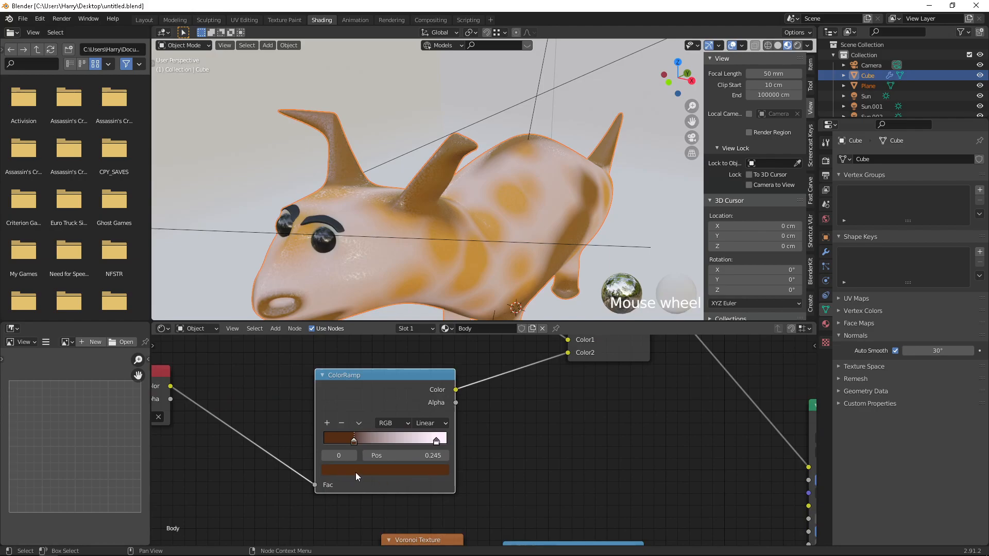
pyautogui.click(356, 469)
pyautogui.moveTo(406, 428); pyautogui.dragTo(373, 428)
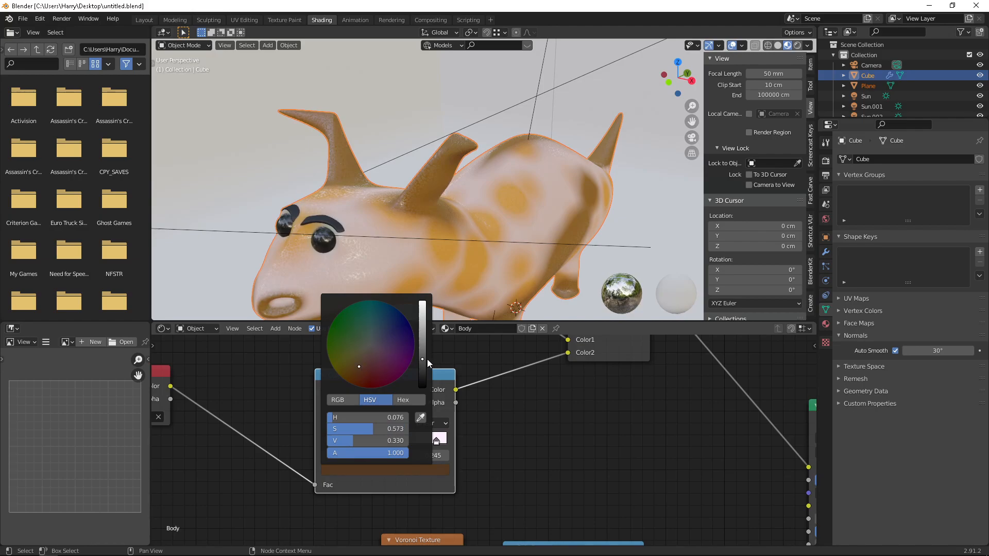
pyautogui.scroll(3, 436, 440)
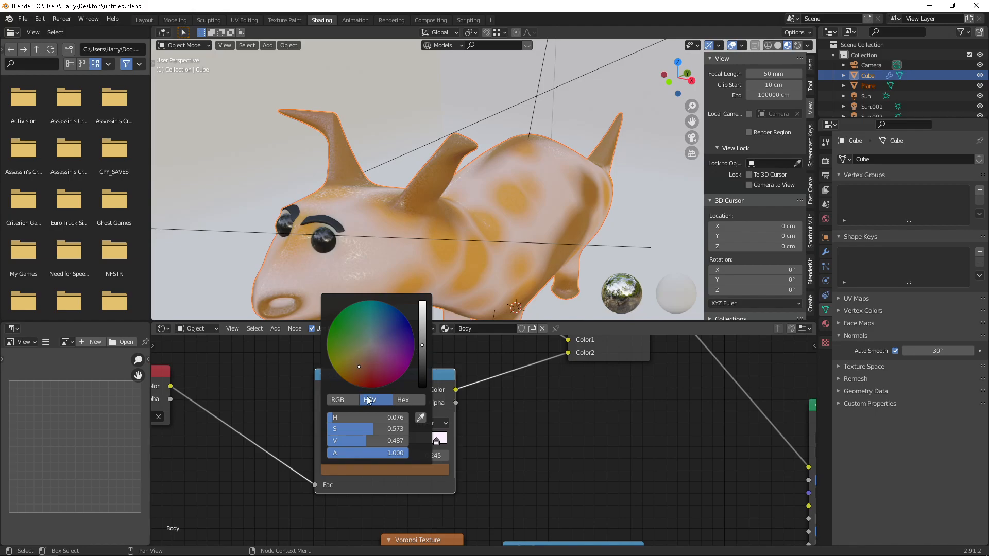
pyautogui.moveTo(426, 355)
pyautogui.mouseDown()
pyautogui.moveTo(423, 323)
pyautogui.moveTo(422, 370)
pyautogui.mouseUp()
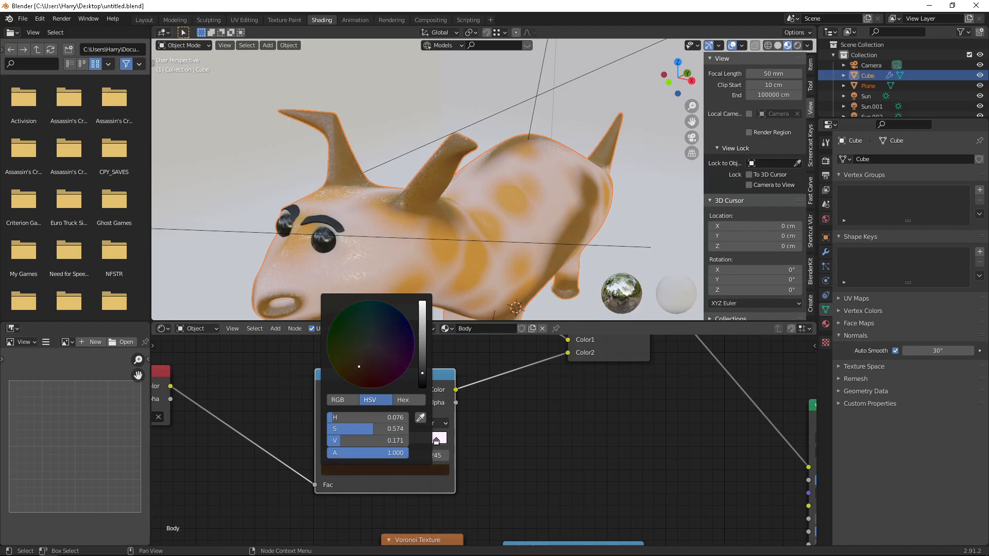
# Step: Recolor the vertex-color ramp's dark stop to a deep red with full saturation and value 0.359, and inspect it on the creature
pyautogui.moveTo(373, 428); pyautogui.dragTo(410, 429)
pyautogui.moveTo(348, 381)
pyautogui.mouseDown()
pyautogui.moveTo(366, 397)
pyautogui.moveTo(410, 325)
pyautogui.moveTo(367, 387)
pyautogui.moveTo(367, 371)
pyautogui.moveTo(412, 331)
pyautogui.moveTo(360, 303)
pyautogui.moveTo(339, 373)
pyautogui.moveTo(357, 383)
pyautogui.mouseUp()
pyautogui.click(375, 470)
pyautogui.moveTo(422, 371)
pyautogui.mouseDown()
pyautogui.moveTo(422, 358)
pyautogui.moveTo(359, 379)
pyautogui.moveTo(367, 356)
pyautogui.moveTo(344, 361)
pyautogui.moveTo(351, 337)
pyautogui.moveTo(352, 380)
pyautogui.moveTo(357, 365)
pyautogui.moveTo(369, 388)
pyautogui.mouseUp()
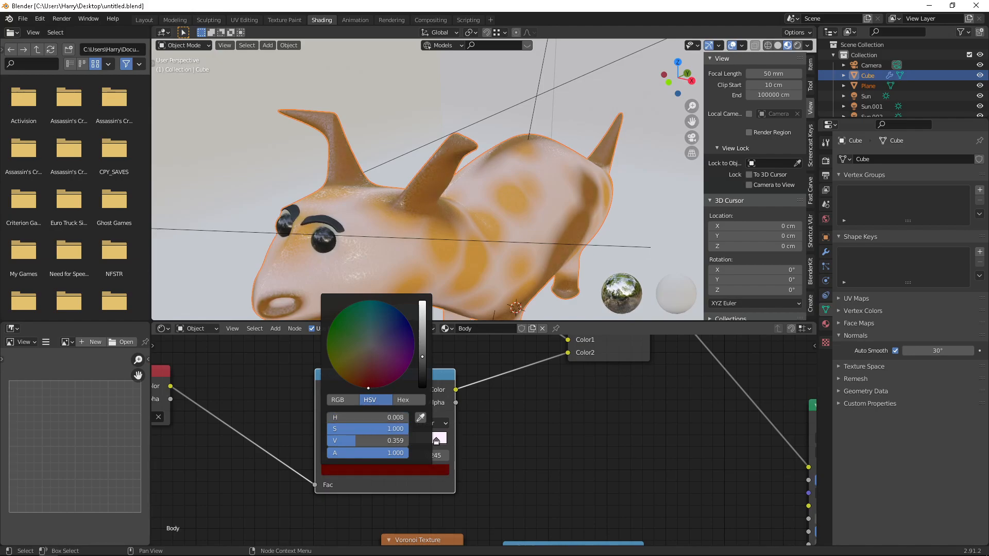
pyautogui.scroll(-5, 456, 262)
pyautogui.scroll(5, 473, 224)
pyautogui.moveTo(473, 224)
pyautogui.mouseDown(button='middle')
pyautogui.moveTo(466, 194)
pyautogui.moveTo(525, 183)
pyautogui.moveTo(465, 230)
pyautogui.moveTo(463, 210)
pyautogui.mouseUp(button='middle')
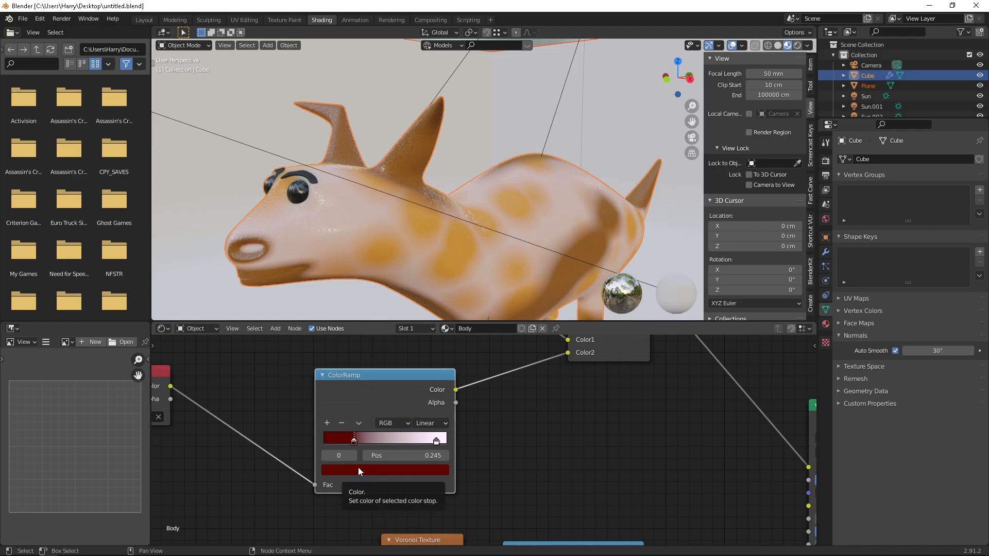
# Step: Switch the dark stop's color values to RGB and darken it to a near-black brown
pyautogui.click(434, 421)
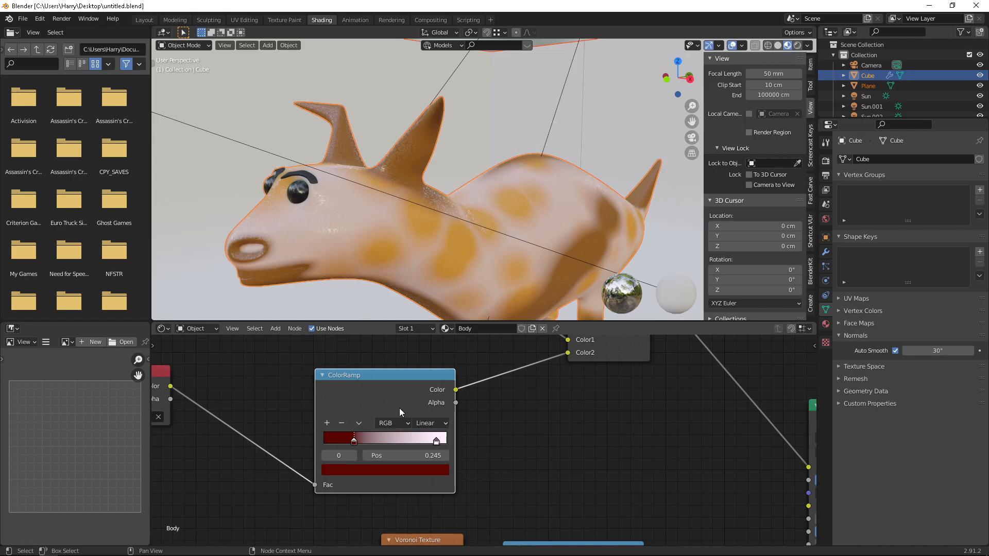
pyautogui.click(400, 424)
pyautogui.click(389, 425)
pyautogui.click(348, 470)
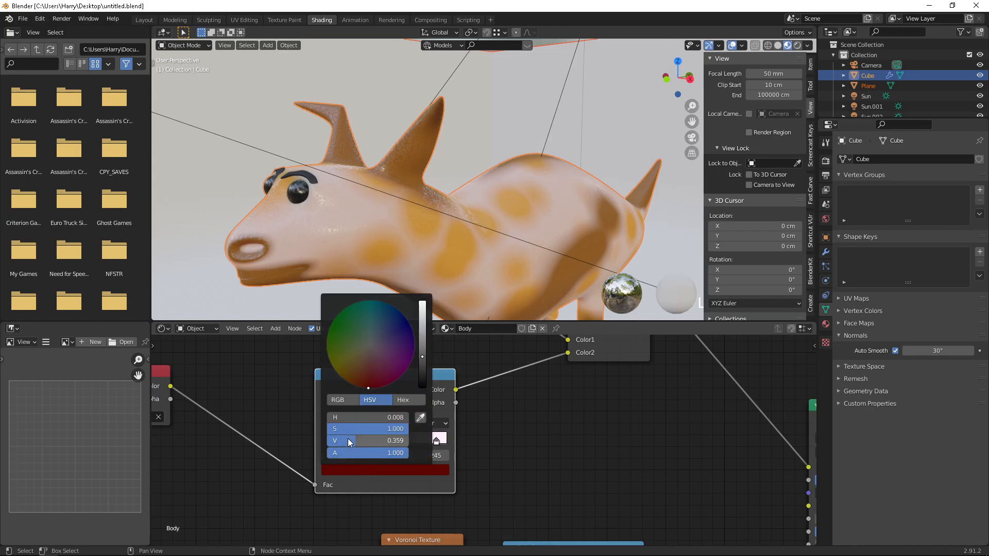
pyautogui.click(342, 400)
pyautogui.moveTo(366, 388)
pyautogui.mouseDown()
pyautogui.moveTo(368, 369)
pyautogui.moveTo(366, 387)
pyautogui.mouseUp()
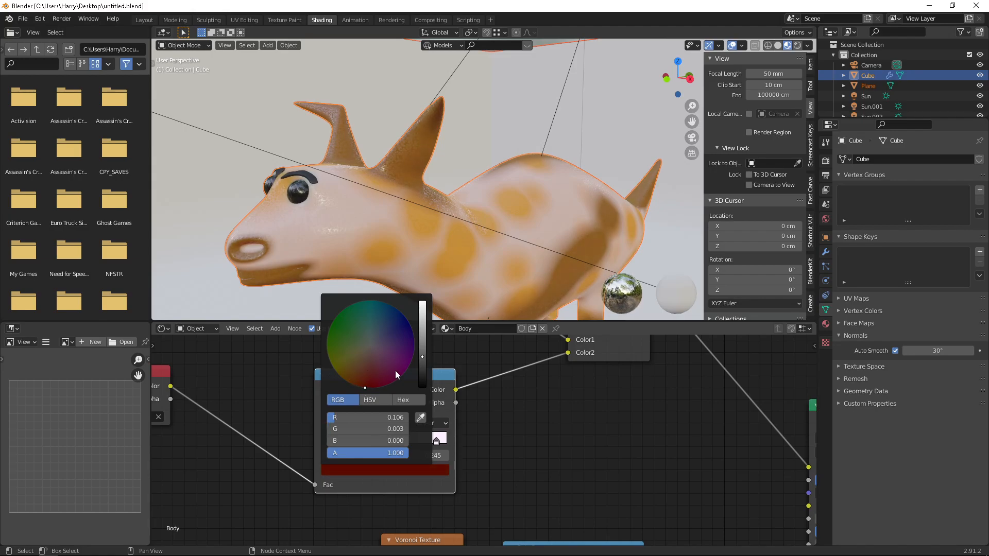
pyautogui.click(422, 377)
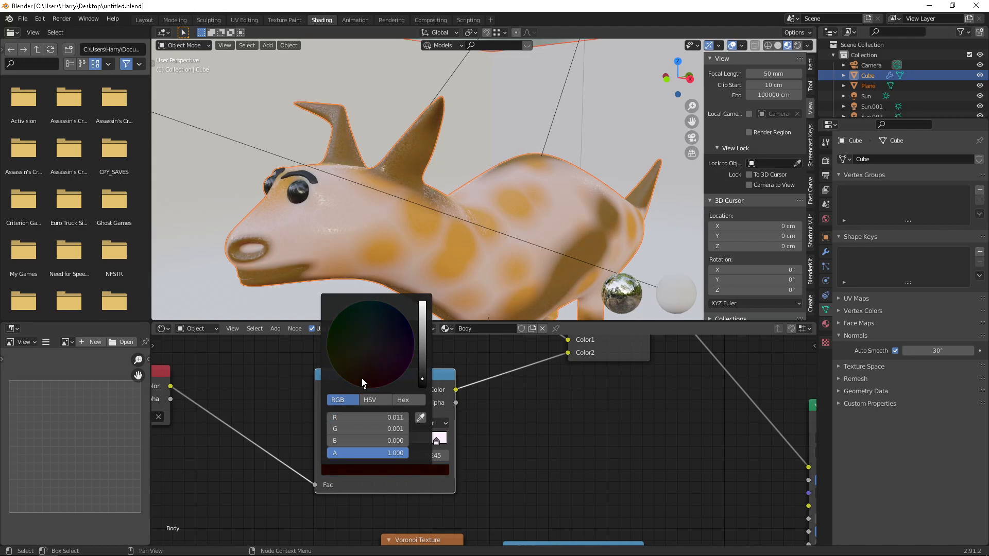
pyautogui.click(344, 309)
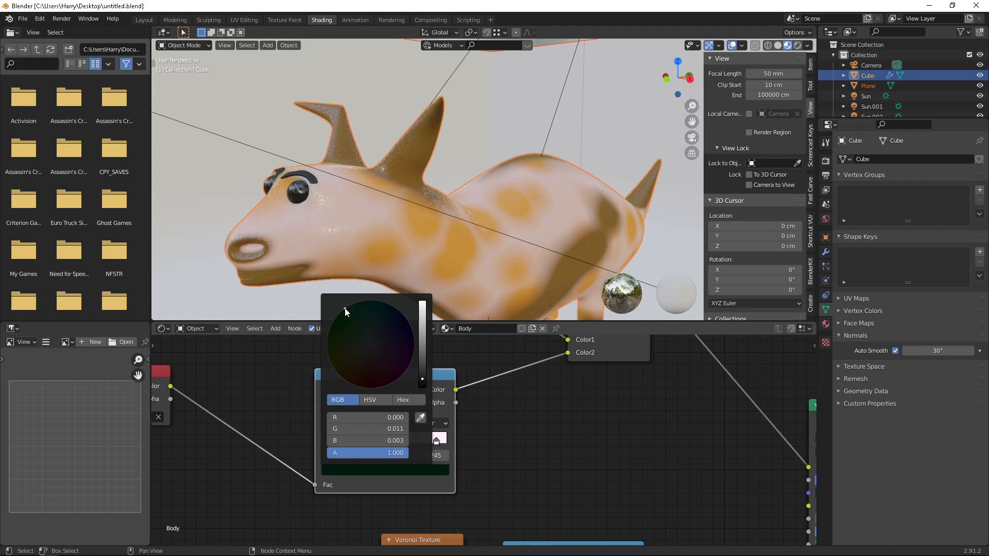
pyautogui.click(355, 386)
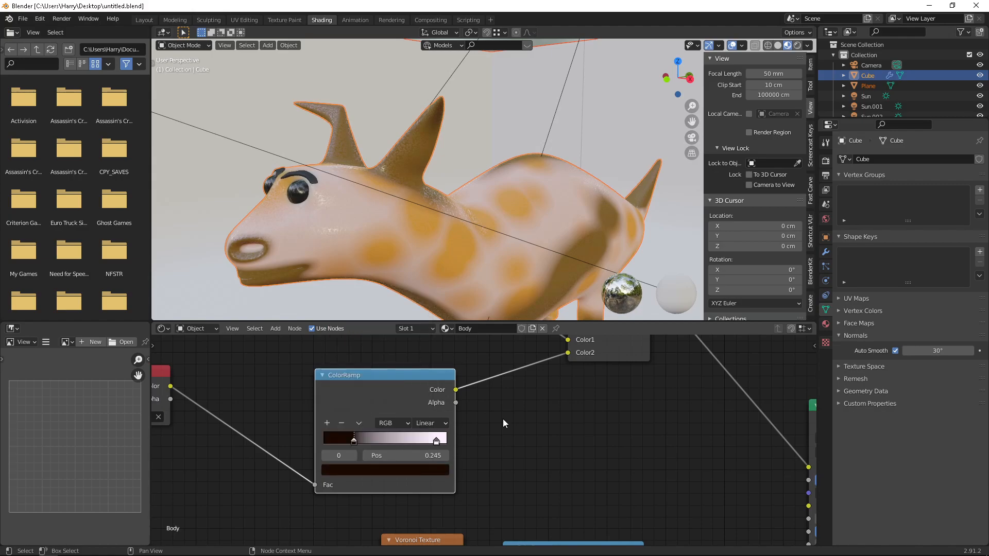
# Step: Enlarge the orange spots by moving the Voronoi color ramp's orange stop to a position of about 0.39
pyautogui.scroll(-3, 483, 412)
pyautogui.scroll(-4, 480, 409)
pyautogui.scroll(1, 480, 409)
pyautogui.moveTo(461, 361); pyautogui.dragTo(446, 416, button='middle')
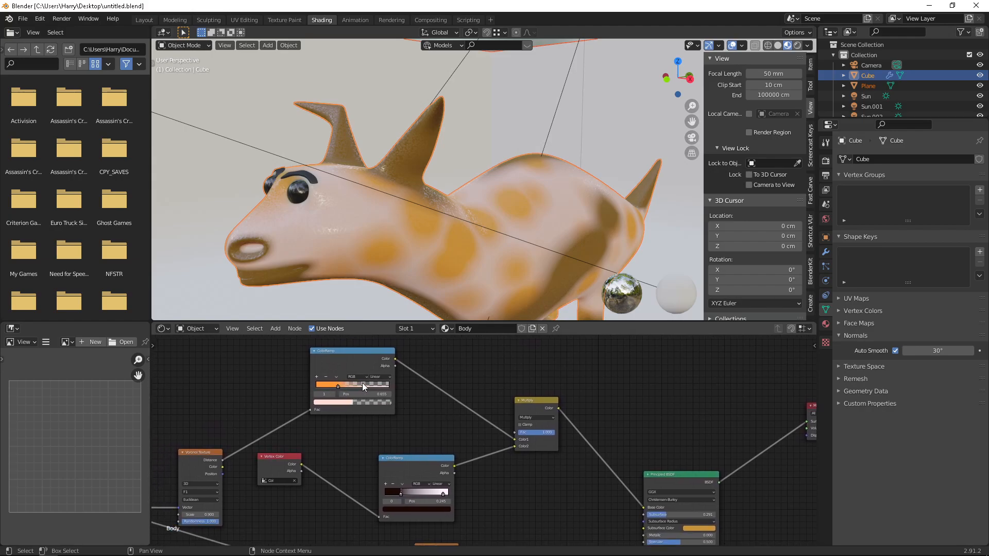
pyautogui.moveTo(338, 388)
pyautogui.mouseDown()
pyautogui.moveTo(360, 390)
pyautogui.moveTo(348, 386)
pyautogui.mouseUp()
pyautogui.click(349, 388)
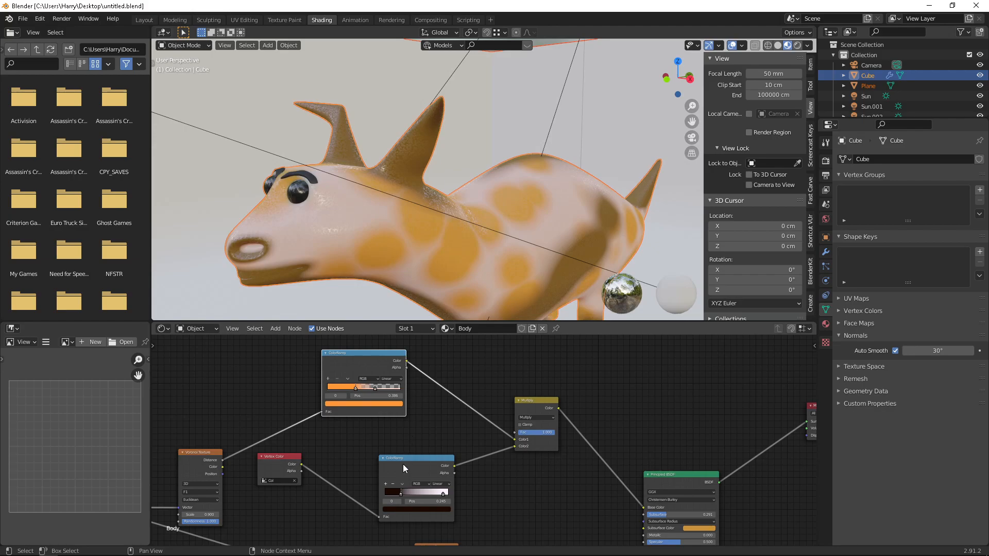
# Step: Try sampling the spots' orange into the vertex-color ramp's dark stop, and undo it
pyautogui.click(407, 509)
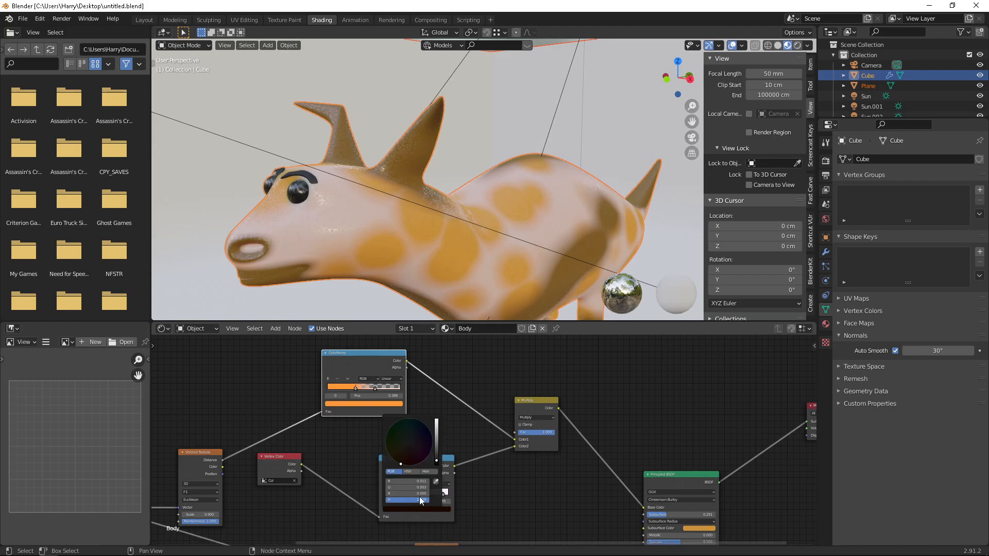
pyautogui.click(435, 481)
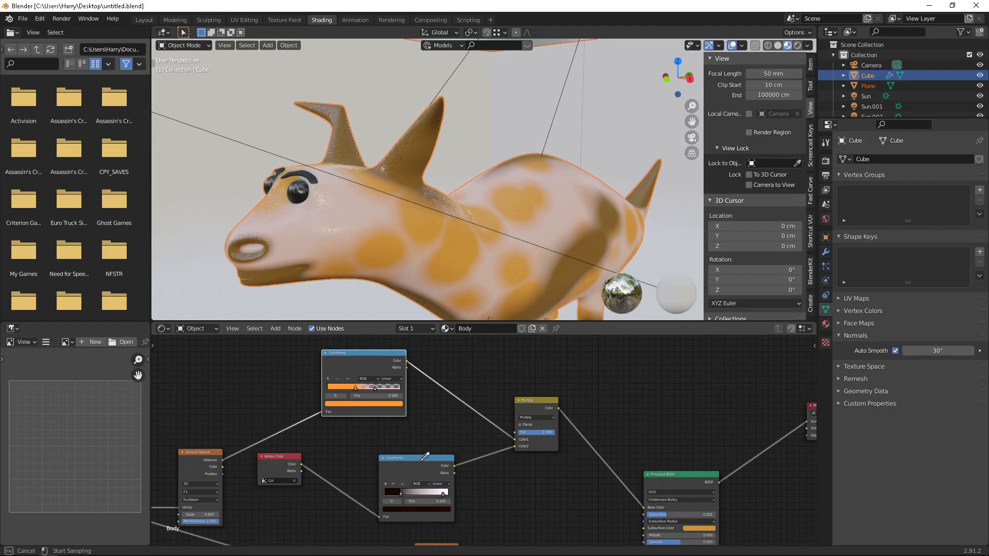
pyautogui.click(393, 403)
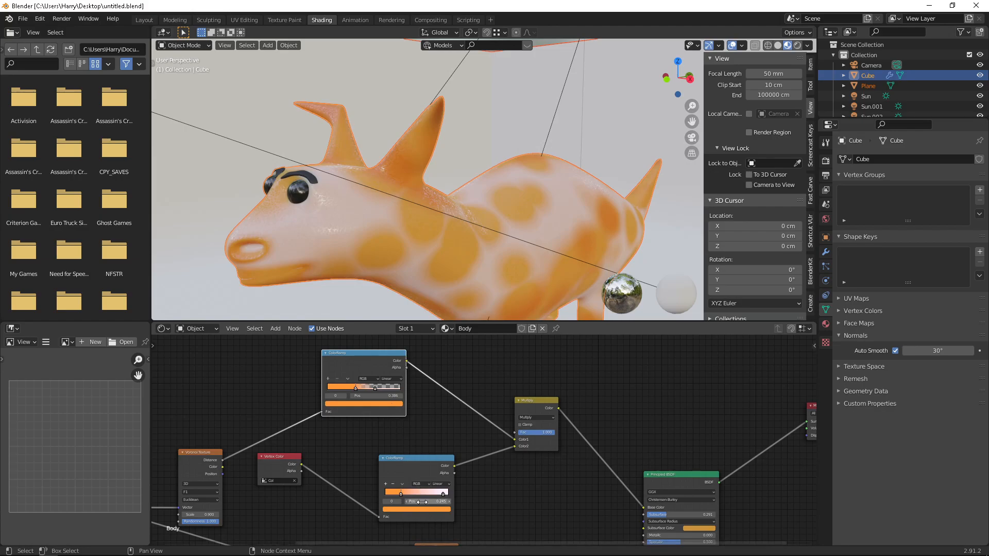
pyautogui.hotkey('ctrl', 'z')
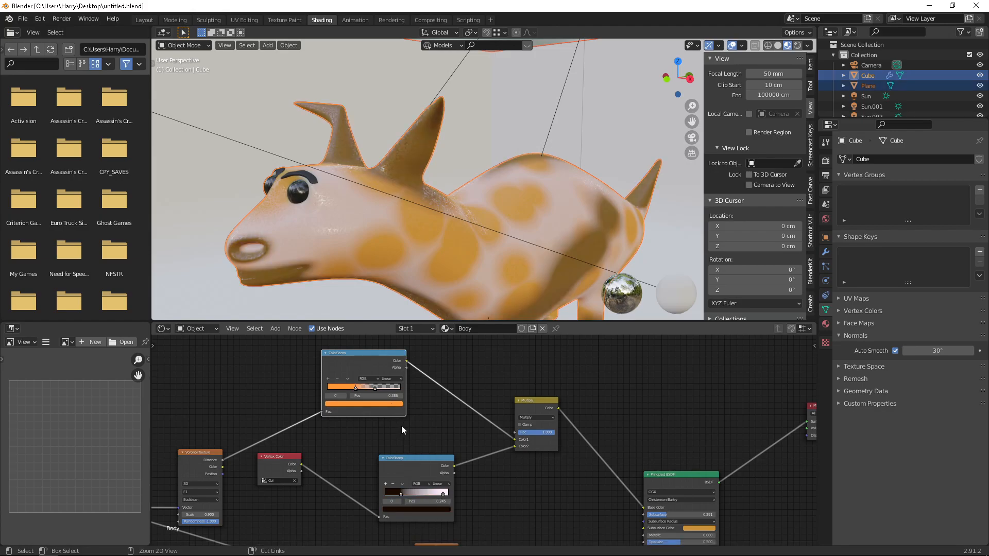
# Step: Sample the vertex-color ramp's dark brown into the Voronoi ramp's orange stop, and brighten that stop to a vivid red-orange
pyautogui.click(357, 403)
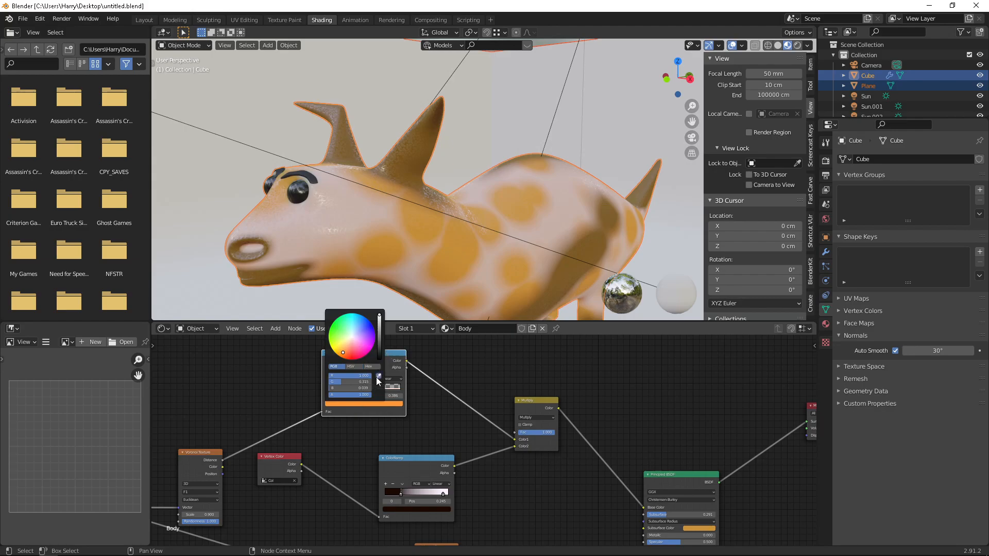
pyautogui.press('e')
pyautogui.click(410, 511)
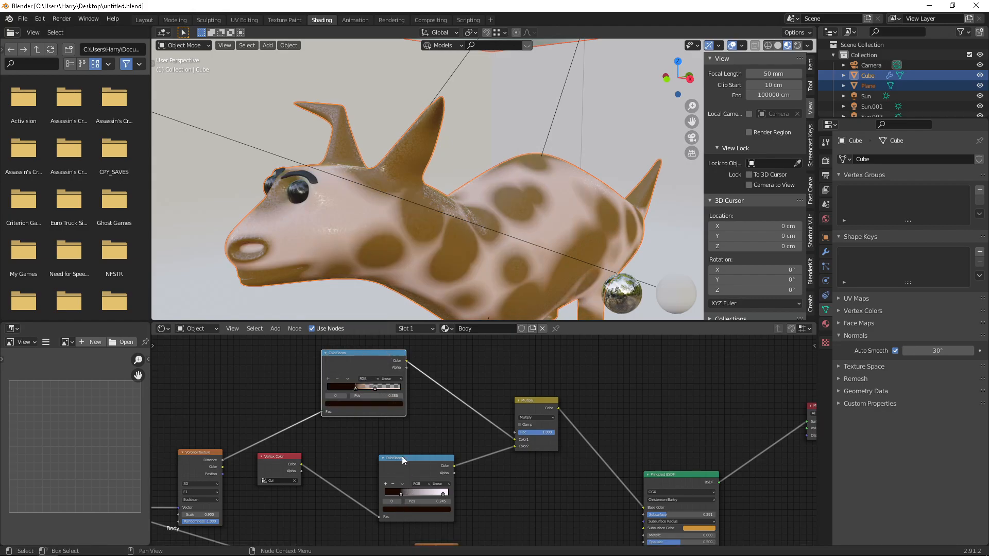
pyautogui.click(367, 396)
pyautogui.click(376, 403)
pyautogui.moveTo(378, 351); pyautogui.dragTo(379, 316)
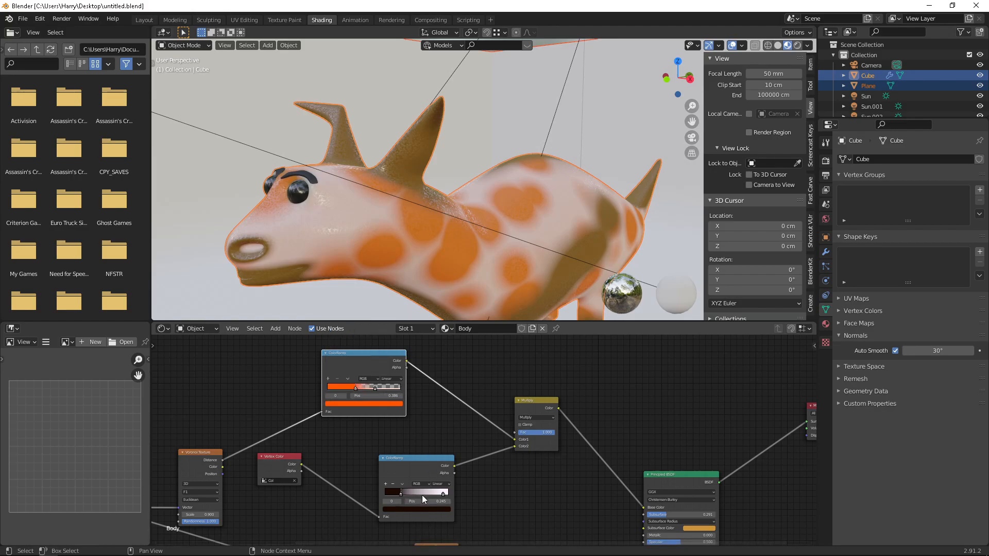
# Step: Brighten the vertex-color ramp's dark stop to a rusty brown and view the creature's whole body
pyautogui.click(409, 509)
pyautogui.moveTo(436, 452)
pyautogui.mouseDown()
pyautogui.moveTo(436, 420)
pyautogui.moveTo(436, 440)
pyautogui.mouseUp()
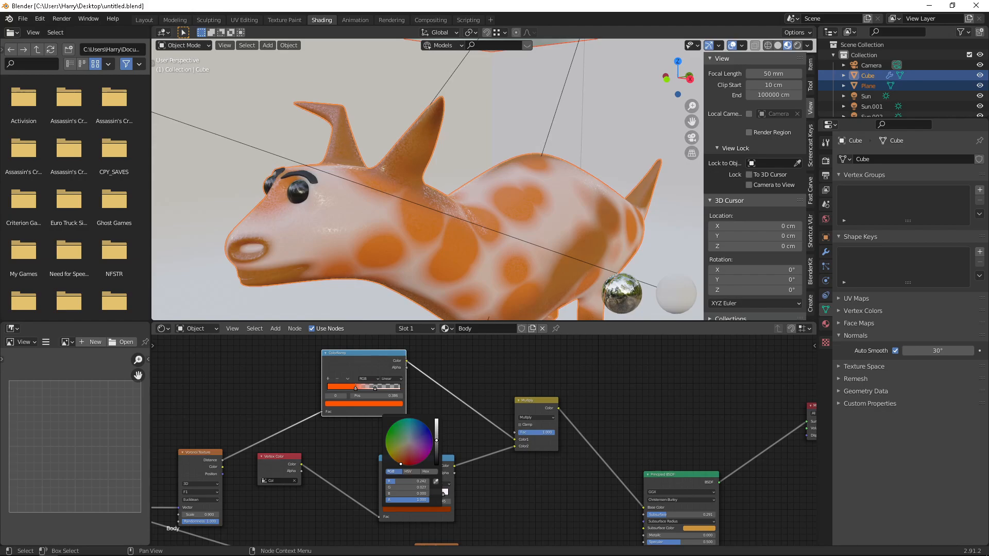
pyautogui.moveTo(455, 289); pyautogui.dragTo(465, 242, button='middle')
pyautogui.scroll(2, 465, 242)
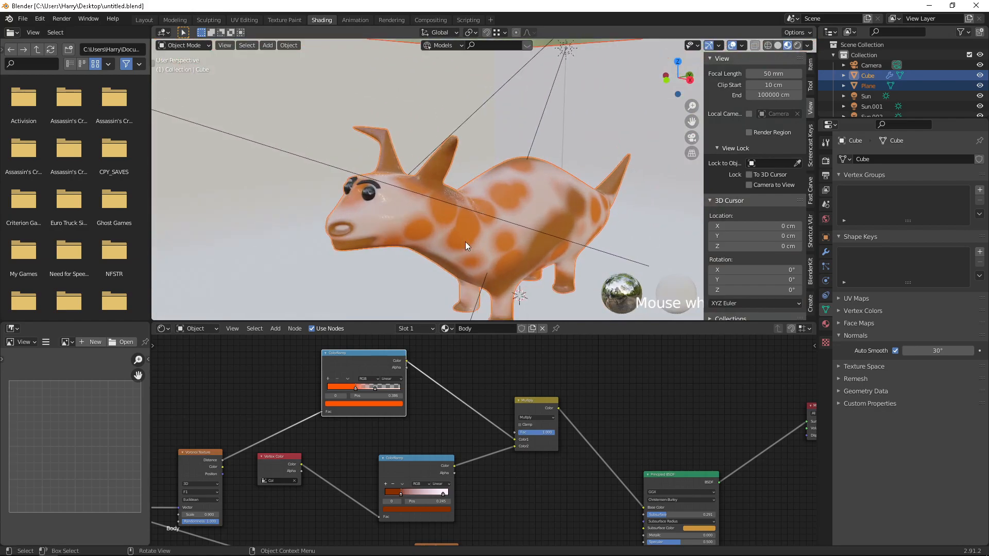
# Step: Recolor the Voronoi ramp's red-orange stop to a hot pink at full brightness
pyautogui.click(350, 404)
pyautogui.click(350, 354)
pyautogui.moveTo(350, 354); pyautogui.dragTo(363, 357)
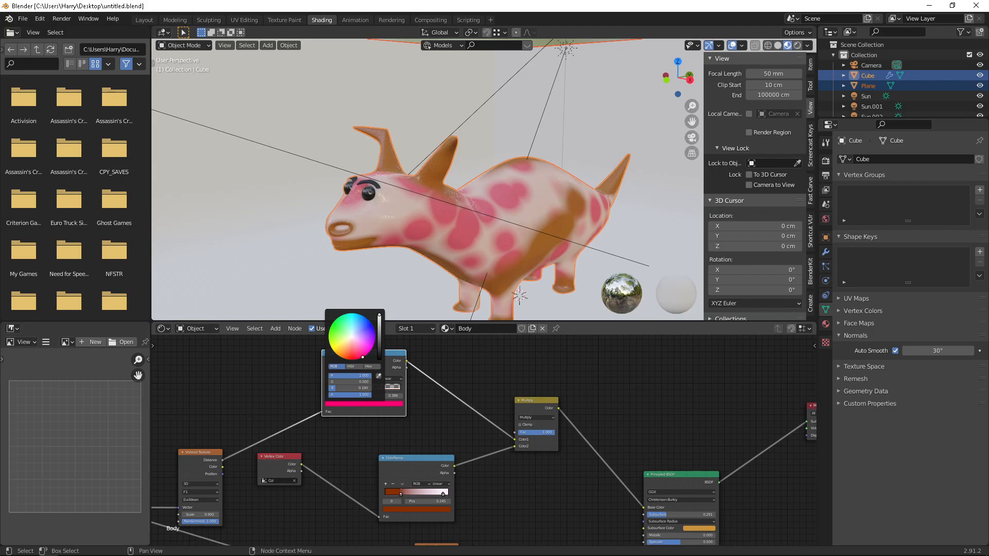
# Step: Sample the Voronoi ramp's hot pink into the vertex-color ramp's first stop with the eyedropper
pyautogui.click(439, 510)
pyautogui.click(436, 474)
pyautogui.click(383, 407)
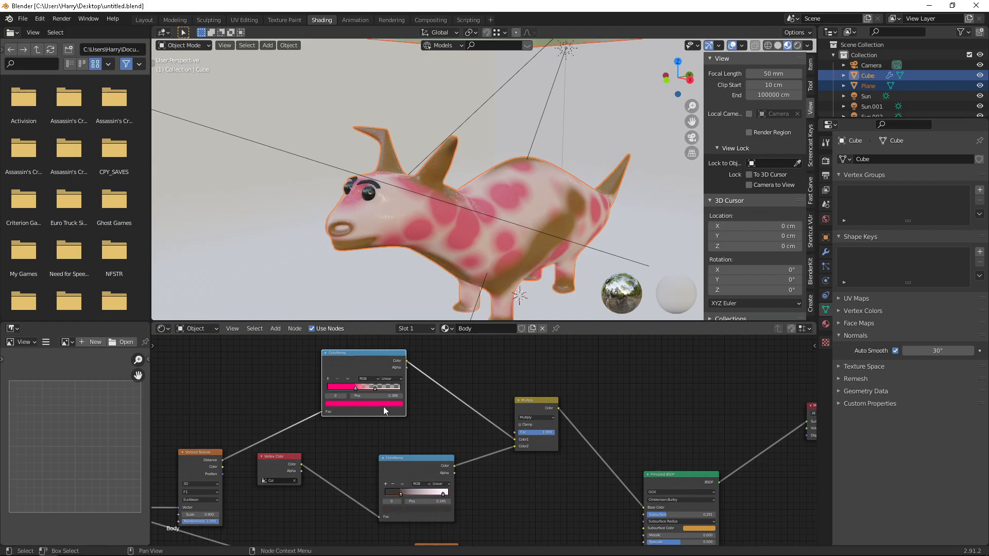
pyautogui.click(431, 509)
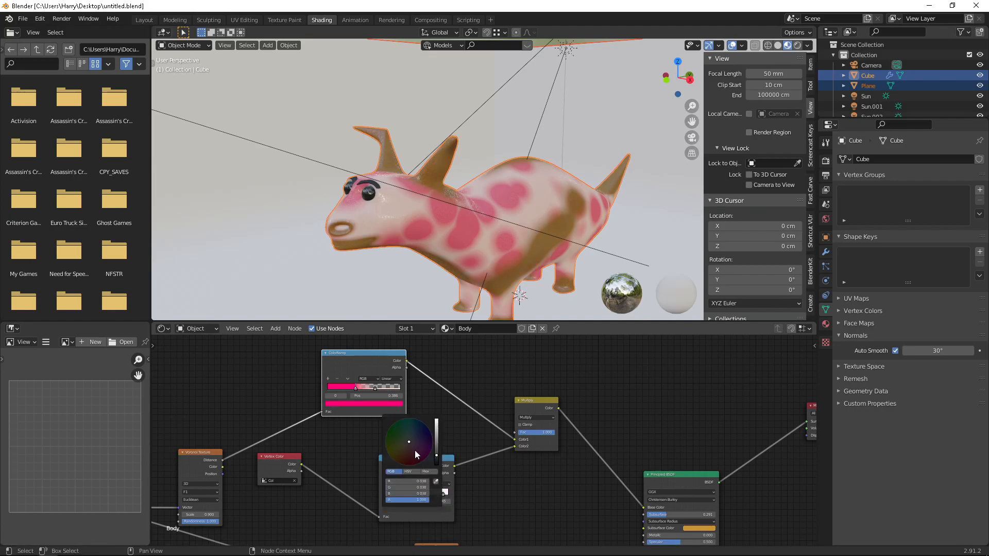
pyautogui.click(435, 482)
pyautogui.click(384, 404)
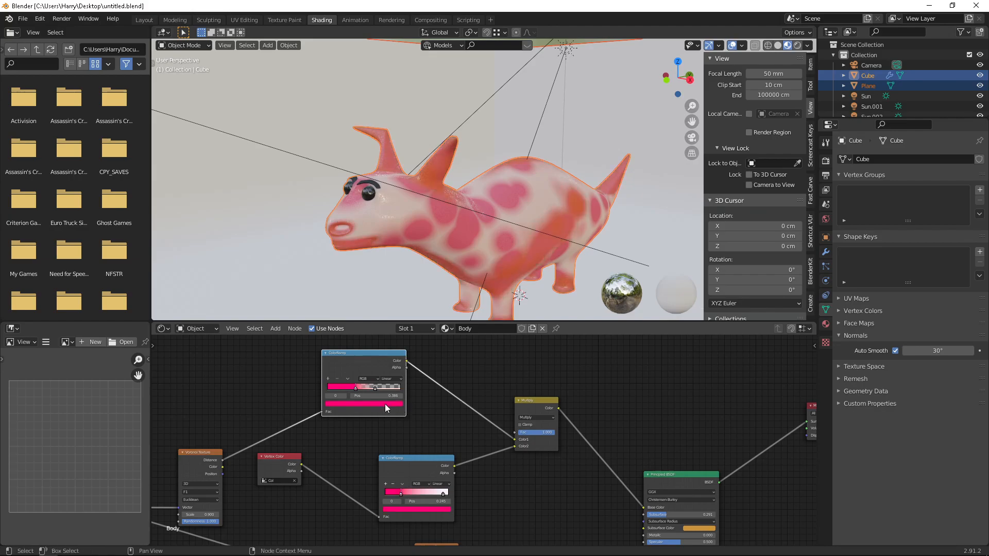
# Step: Darken the vertex-color ramp's pink stop to a deep crimson and inspect the horns and back up close
pyautogui.click(431, 507)
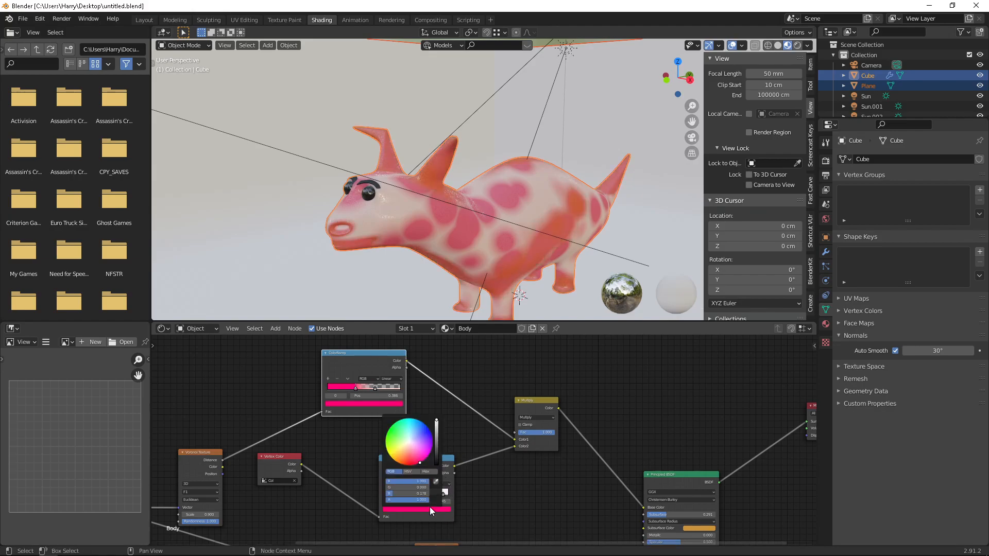
pyautogui.click(419, 462)
pyautogui.moveTo(436, 447)
pyautogui.mouseDown()
pyautogui.moveTo(436, 456)
pyautogui.moveTo(436, 428)
pyautogui.moveTo(436, 463)
pyautogui.moveTo(436, 438)
pyautogui.mouseUp()
pyautogui.scroll(2, 453, 240)
pyautogui.moveTo(461, 222); pyautogui.dragTo(391, 227, button='middle')
pyautogui.scroll(4, 415, 214)
pyautogui.moveTo(457, 256); pyautogui.dragTo(468, 250, button='middle')
pyautogui.moveTo(387, 255)
pyautogui.mouseDown(button='middle')
pyautogui.moveTo(405, 256)
pyautogui.moveTo(400, 243)
pyautogui.mouseUp(button='middle')
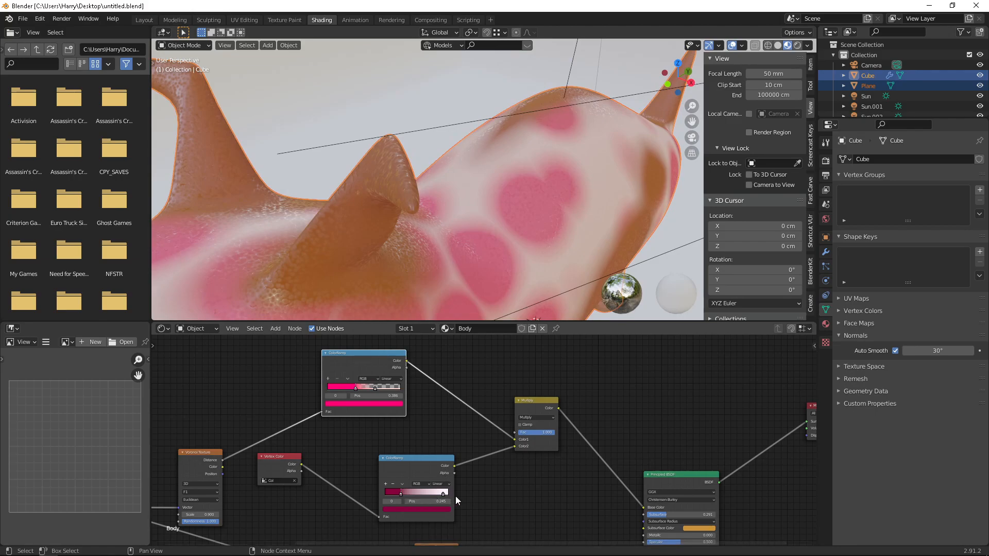
# Step: Compare the vertex-color ramp's crimson stop at full brightness, and lower it again to a dark crimson
pyautogui.click(416, 510)
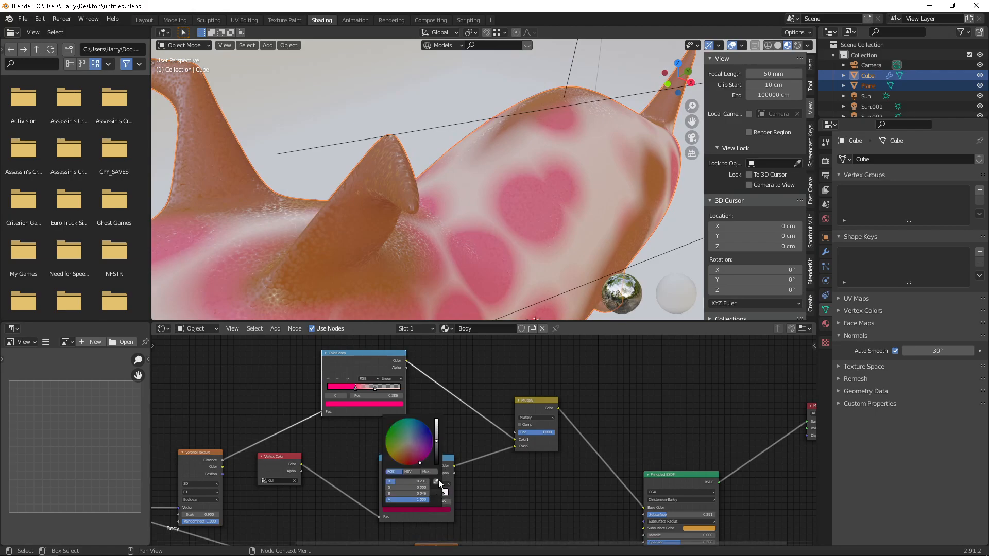
pyautogui.moveTo(435, 439); pyautogui.dragTo(436, 419)
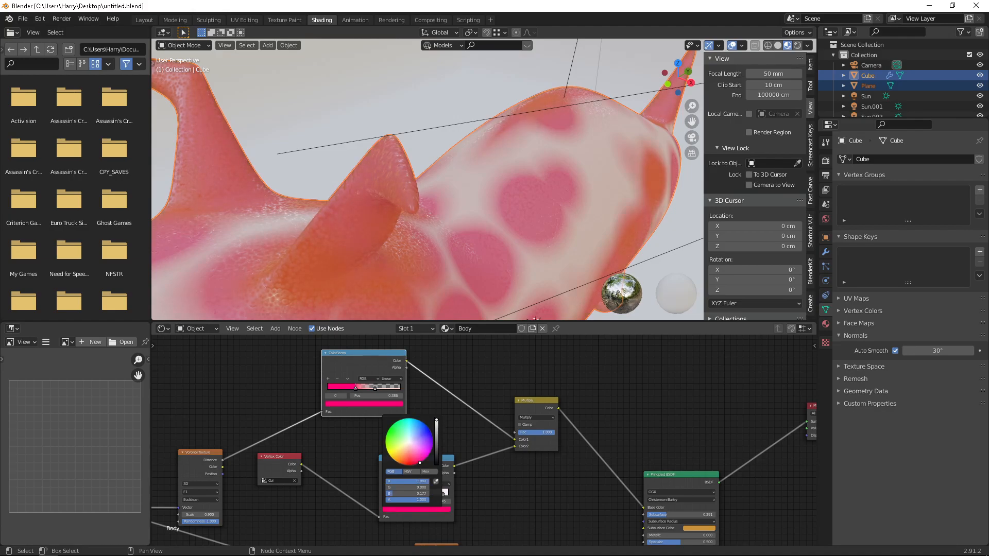
pyautogui.moveTo(436, 419)
pyautogui.mouseDown()
pyautogui.moveTo(436, 449)
pyautogui.moveTo(436, 420)
pyautogui.mouseUp()
pyautogui.moveTo(436, 420); pyautogui.dragTo(436, 444)
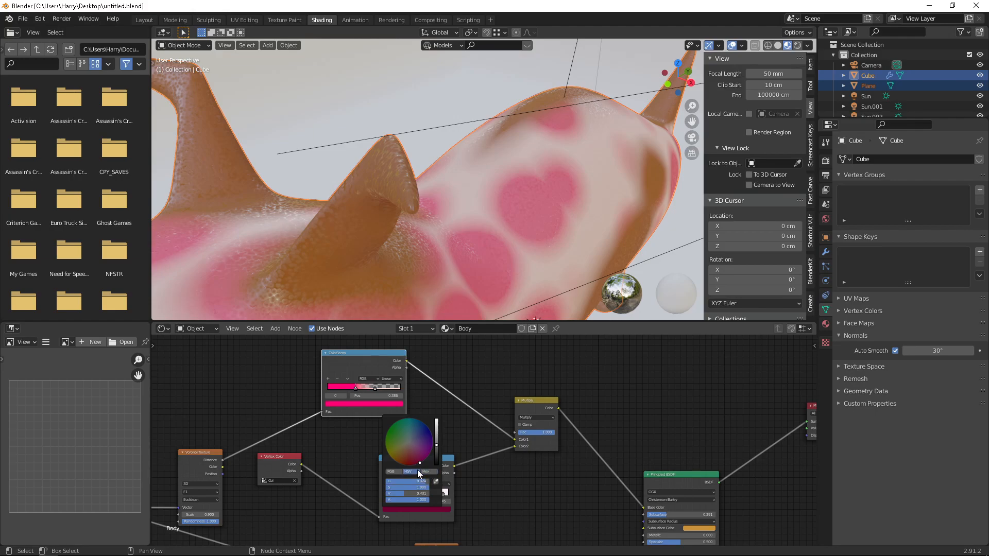
pyautogui.moveTo(382, 204); pyautogui.dragTo(400, 221, button='middle')
pyautogui.scroll(-3, 385, 171)
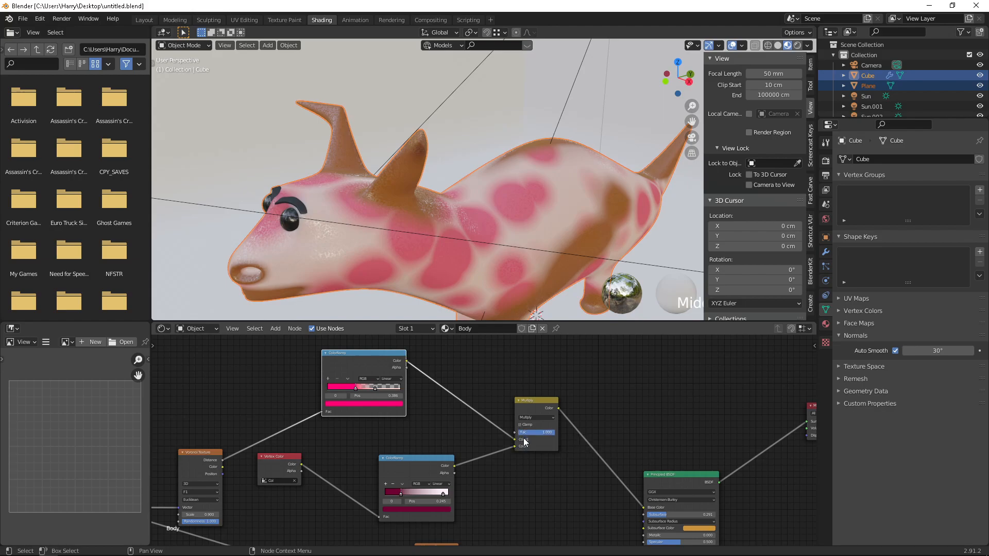
# Step: Swap the two color ramps between the Multiply node's Color1 and Color2 inputs
pyautogui.moveTo(515, 446); pyautogui.dragTo(515, 441)
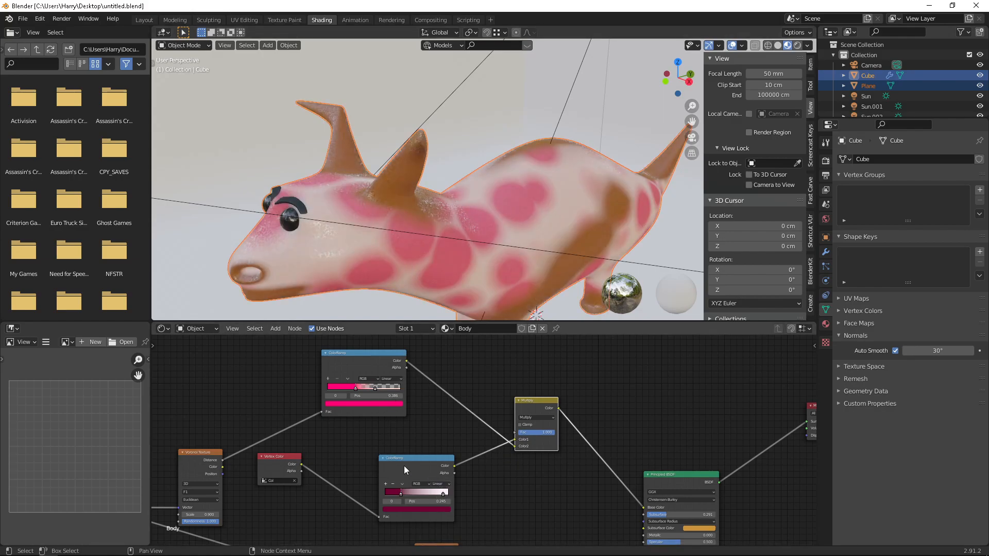
pyautogui.moveTo(478, 248); pyautogui.dragTo(466, 227, button='middle')
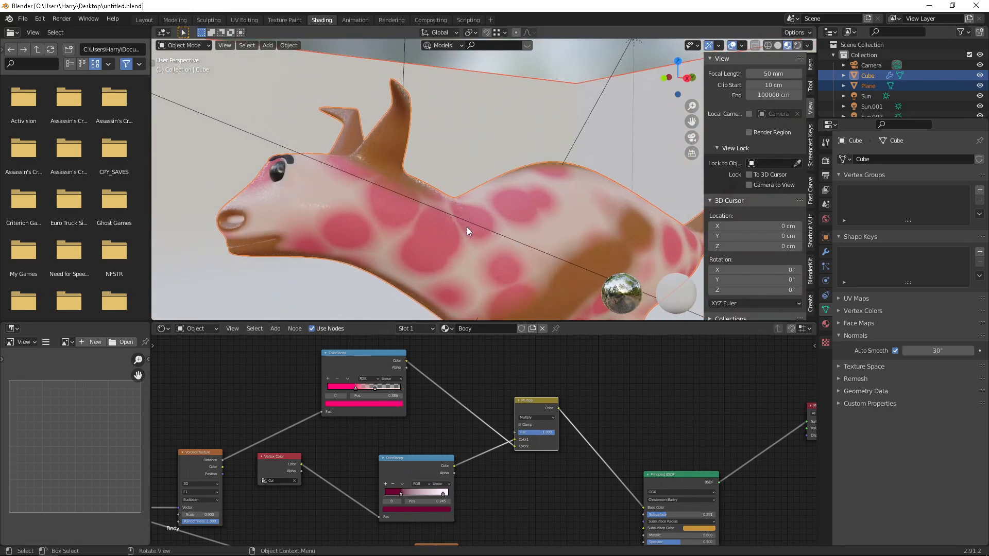
# Step: Recolor the Voronoi ramp's pink stop to a dark orange-brown with full saturation, and inspect the spots on the creature
pyautogui.click(368, 403)
pyautogui.moveTo(362, 339)
pyautogui.mouseDown()
pyautogui.moveTo(359, 359)
pyautogui.moveTo(347, 359)
pyautogui.moveTo(353, 350)
pyautogui.moveTo(343, 357)
pyautogui.mouseUp()
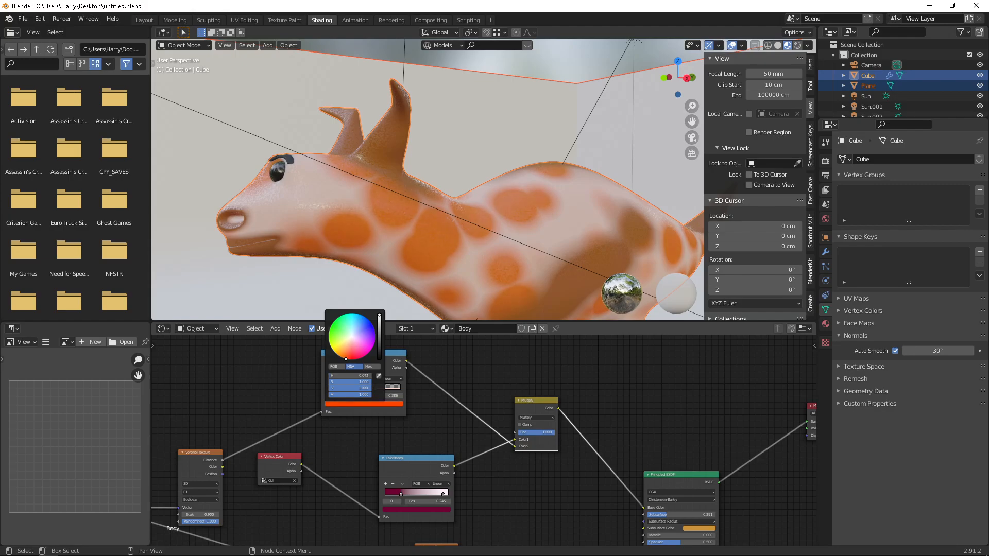
pyautogui.moveTo(380, 327); pyautogui.dragTo(379, 338)
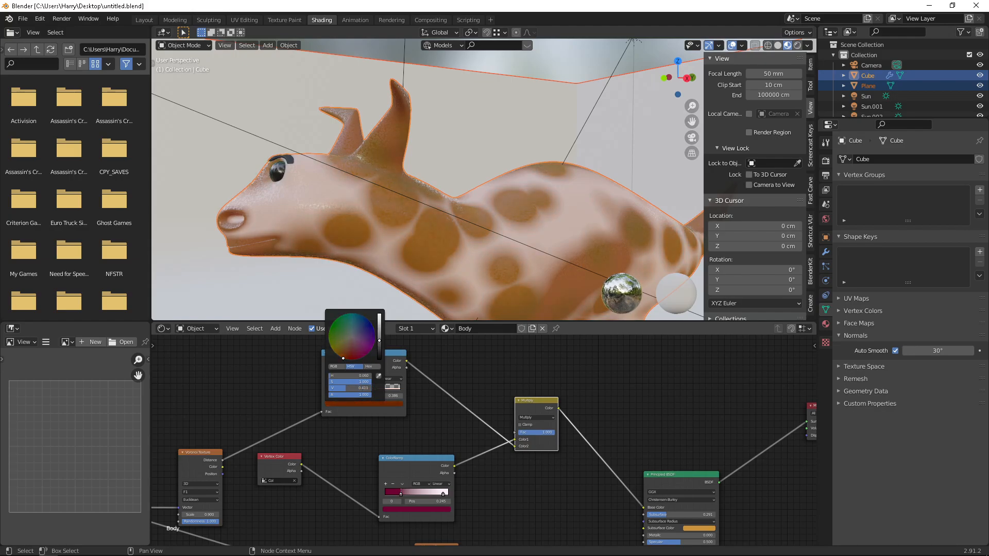
pyautogui.moveTo(468, 183); pyautogui.dragTo(425, 213, button='middle')
pyautogui.scroll(-4, 507, 190)
pyautogui.scroll(5, 499, 204)
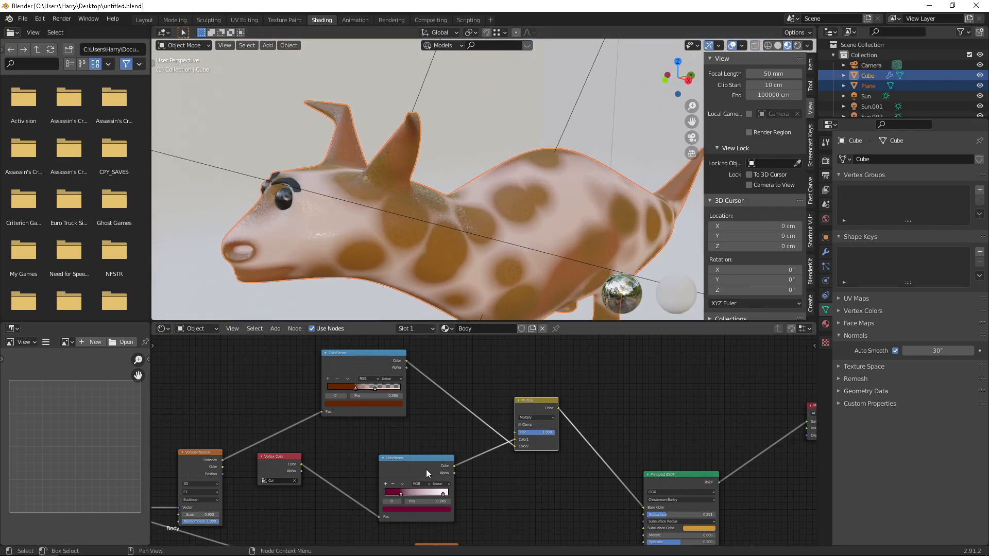
# Step: Recolor the vertex-color ramp's near-white stop to a pale yellow after trying saturated yellow and pink tints
pyautogui.click(441, 494)
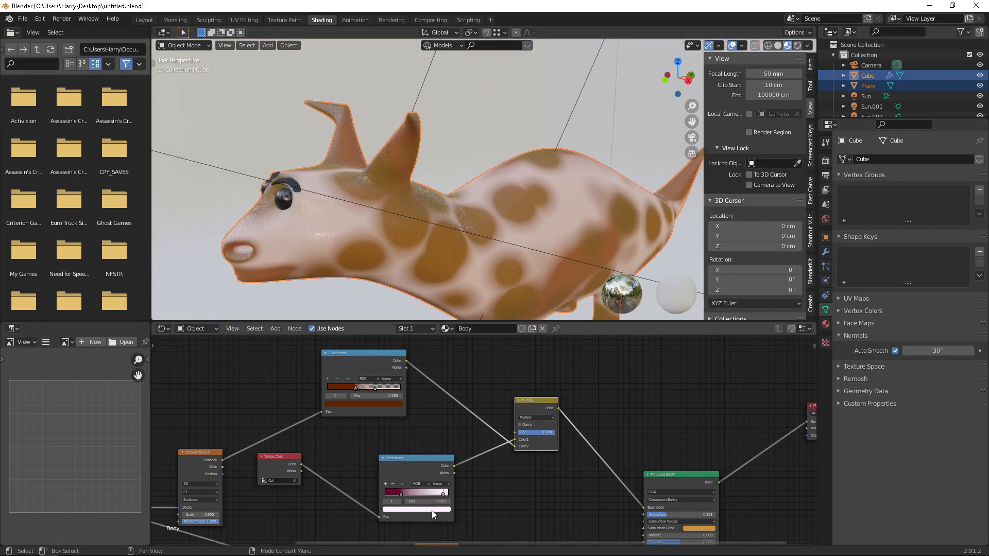
pyautogui.click(432, 511)
pyautogui.click(390, 434)
pyautogui.moveTo(390, 434)
pyautogui.mouseDown()
pyautogui.moveTo(403, 444)
pyautogui.moveTo(388, 430)
pyautogui.moveTo(386, 448)
pyautogui.mouseUp()
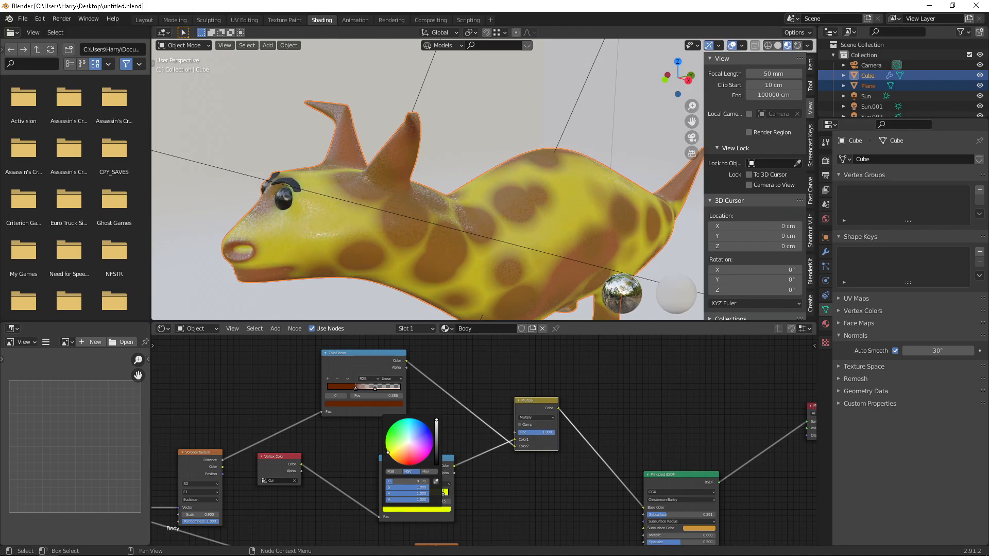
pyautogui.moveTo(389, 454)
pyautogui.mouseDown()
pyautogui.moveTo(423, 460)
pyautogui.moveTo(432, 437)
pyautogui.moveTo(426, 426)
pyautogui.moveTo(394, 423)
pyautogui.moveTo(386, 443)
pyautogui.mouseUp()
pyautogui.moveTo(388, 454); pyautogui.dragTo(417, 464)
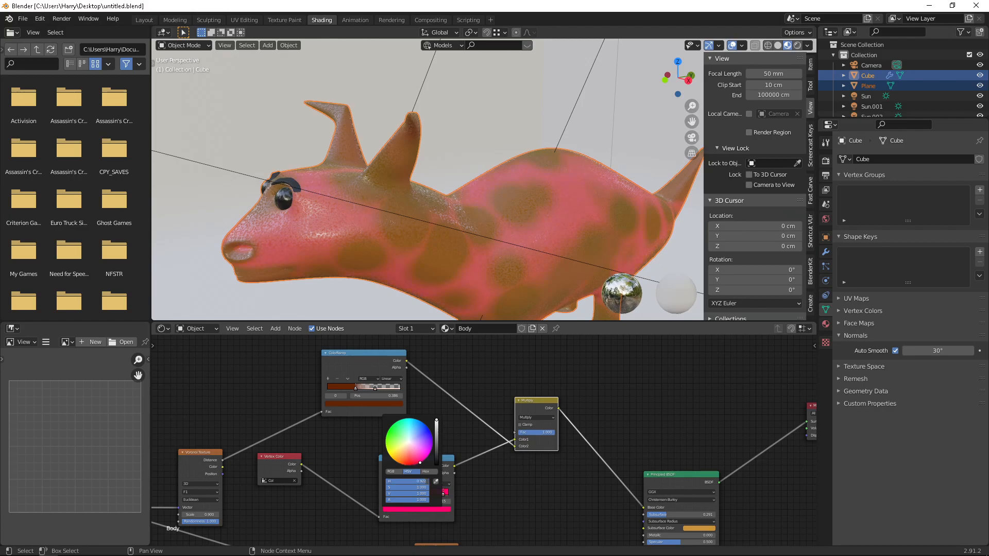
pyautogui.moveTo(428, 455); pyautogui.dragTo(401, 447)
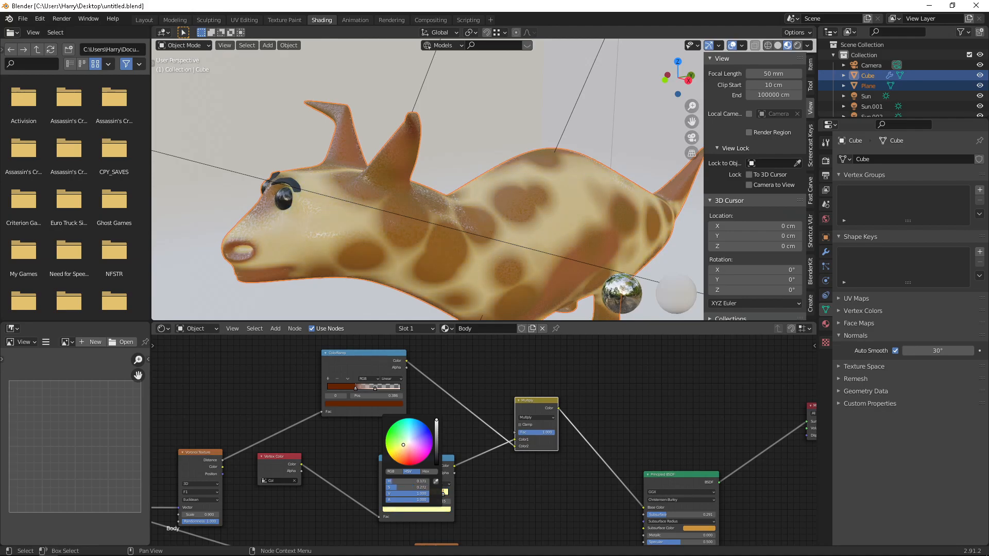
# Step: Examine the creature's spots, horns and base color from several angles and distances
pyautogui.scroll(-3, 473, 114)
pyautogui.moveTo(443, 104); pyautogui.dragTo(520, 222, button='middle')
pyautogui.scroll(4, 492, 196)
pyautogui.scroll(-3, 492, 196)
pyautogui.scroll(4, 527, 193)
pyautogui.scroll(-2, 512, 188)
pyautogui.moveTo(452, 214); pyautogui.dragTo(479, 227, button='middle')
pyautogui.scroll(2, 500, 211)
# Step: Change the Principled BSDF's Subsurface Color to a saturated red and check its effect on the creature
pyautogui.moveTo(498, 474); pyautogui.dragTo(458, 440, button='middle')
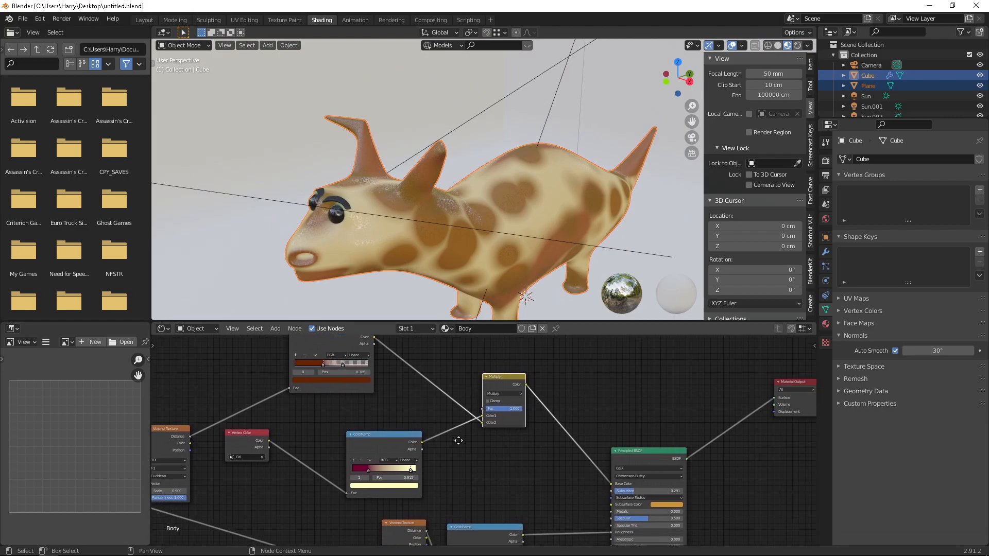
pyautogui.scroll(-2, 466, 445)
pyautogui.moveTo(504, 477); pyautogui.dragTo(491, 474, button='middle')
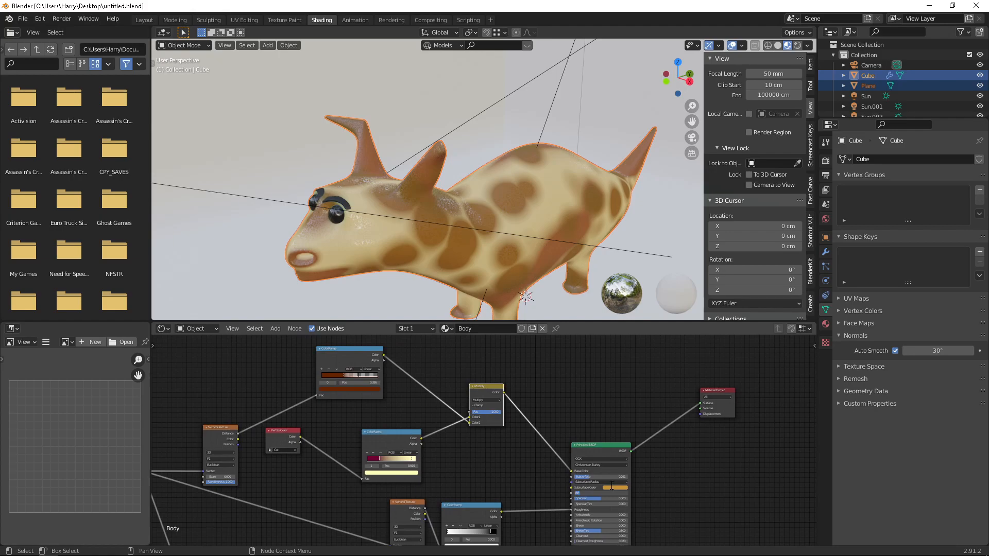
pyautogui.click(610, 485)
pyautogui.click(613, 443)
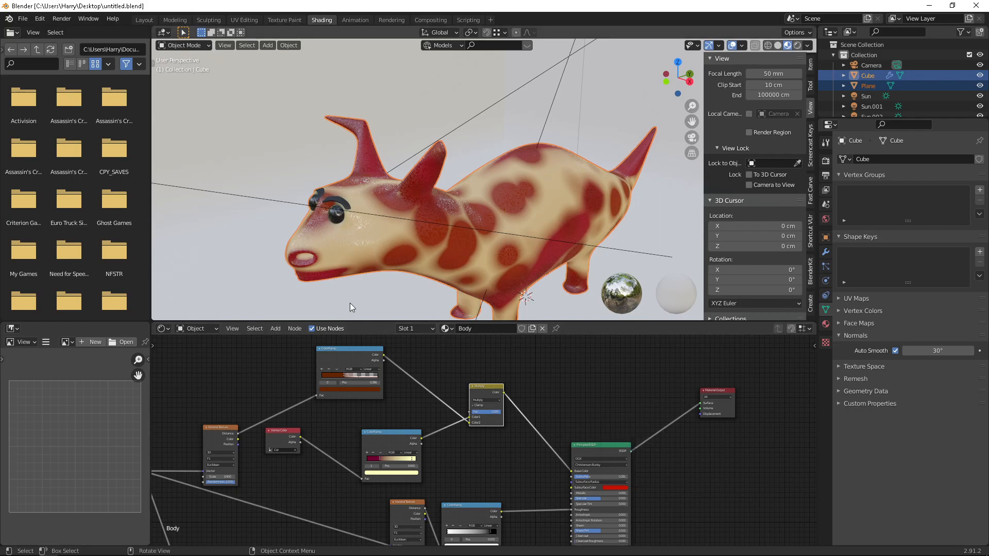
pyautogui.moveTo(417, 406)
pyautogui.mouseDown(button='middle')
pyautogui.moveTo(400, 400)
pyautogui.moveTo(431, 412)
pyautogui.mouseUp(button='middle')
pyautogui.moveTo(463, 201); pyautogui.dragTo(484, 196, button='middle')
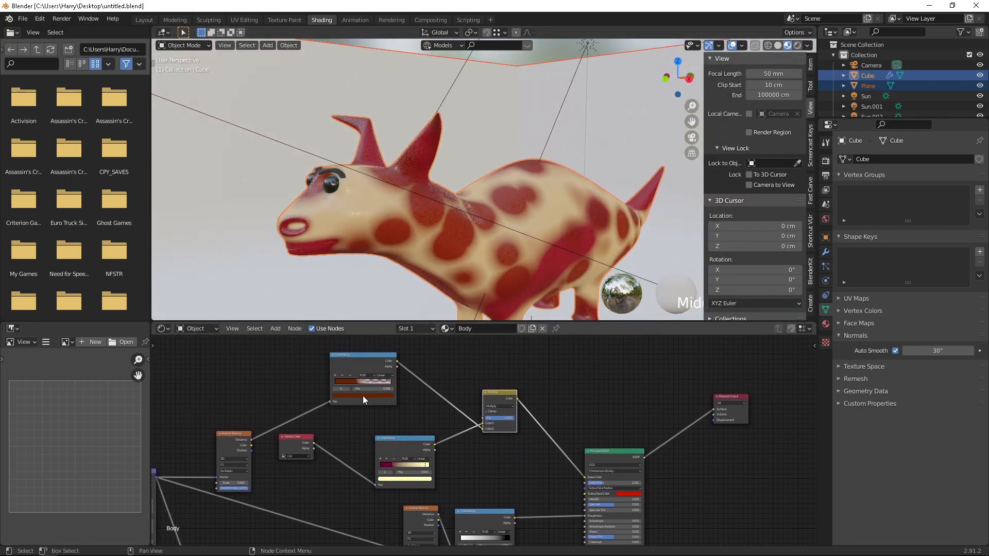
# Step: Try a brighter orange for the Voronoi ramp's brown stop and a brighter crimson for the vertex-color ramp's dark stop
pyautogui.click(362, 395)
pyautogui.moveTo(376, 344); pyautogui.dragTo(375, 328)
pyautogui.moveTo(362, 382); pyautogui.dragTo(356, 383)
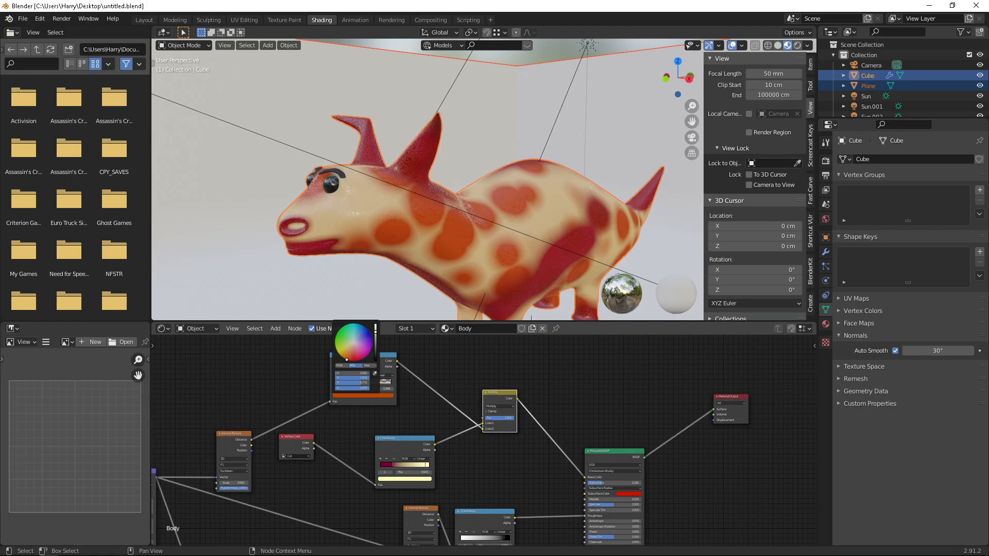
pyautogui.click(387, 462)
pyautogui.click(399, 478)
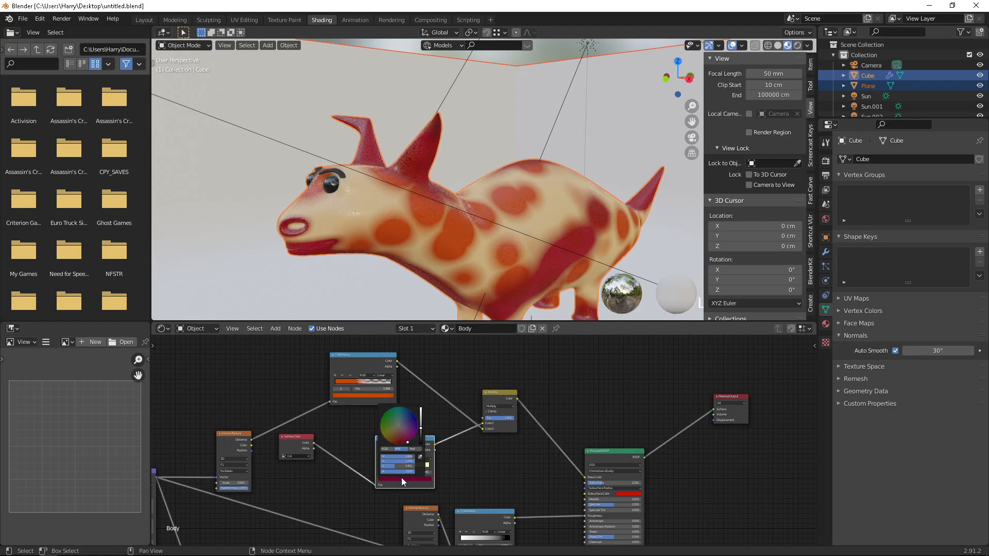
pyautogui.moveTo(420, 437); pyautogui.dragTo(420, 415)
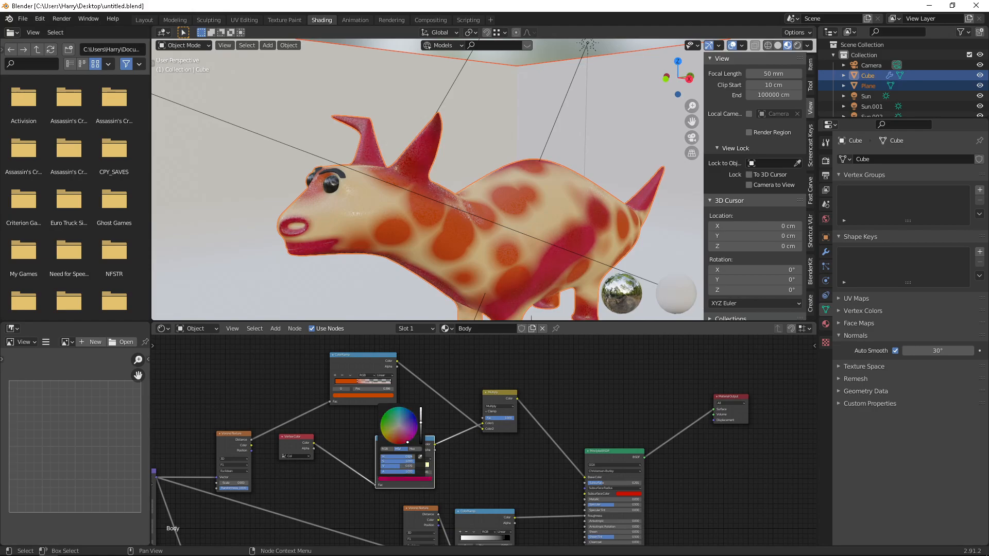
# Step: Darken the Voronoi ramp's orange stop to a deep brown and check the spots on the creature's side
pyautogui.click(356, 395)
pyautogui.moveTo(376, 333); pyautogui.dragTo(376, 343)
pyautogui.moveTo(545, 277); pyautogui.dragTo(496, 240, button='middle')
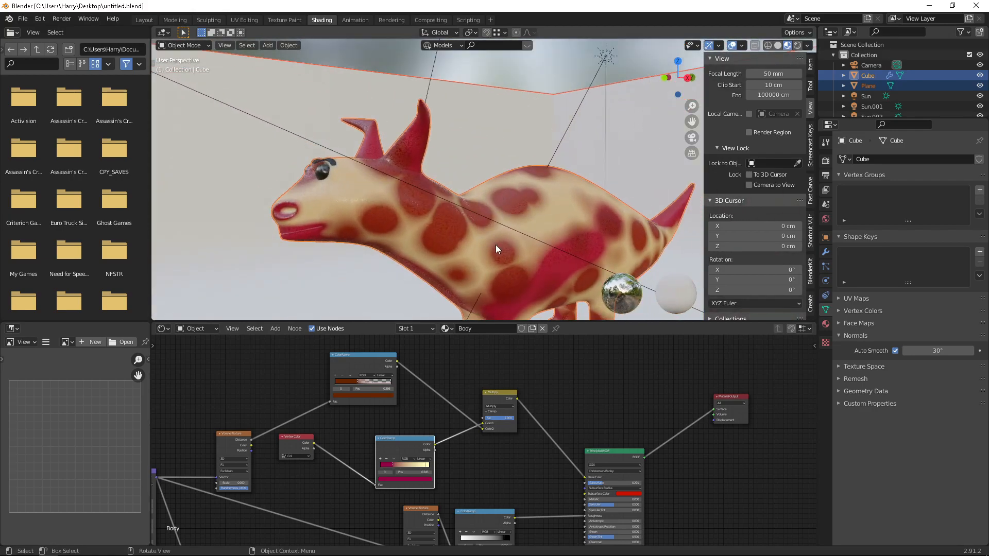
# Step: Lower the vertex-color ramp's crimson stop to black and inspect the painted markings over the whole creature
pyautogui.click(419, 478)
pyautogui.moveTo(420, 424); pyautogui.dragTo(421, 444)
pyautogui.moveTo(421, 291); pyautogui.dragTo(442, 196, button='middle')
pyautogui.scroll(-3, 421, 227)
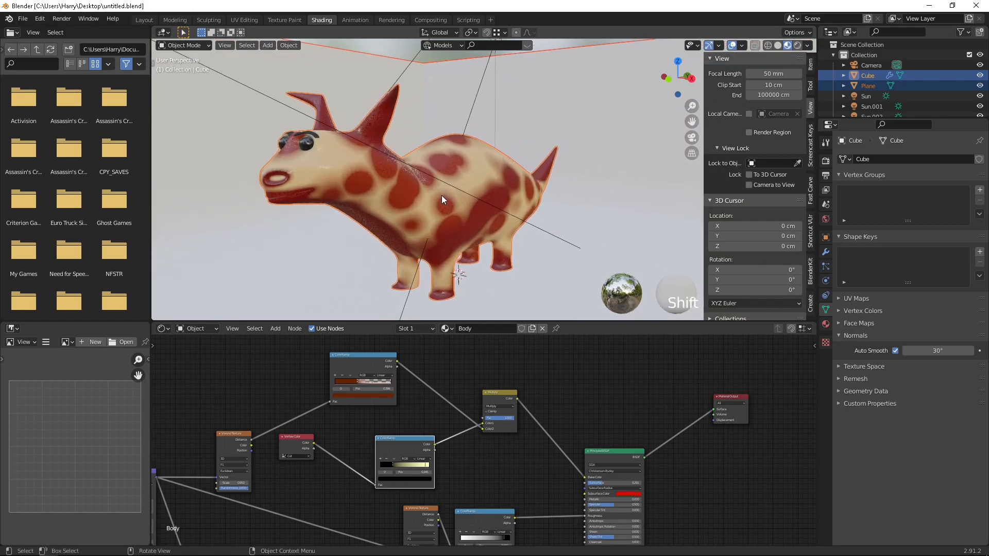
pyautogui.moveTo(435, 194)
pyautogui.mouseDown(button='middle')
pyautogui.moveTo(458, 198)
pyautogui.moveTo(440, 210)
pyautogui.moveTo(408, 199)
pyautogui.moveTo(412, 179)
pyautogui.moveTo(407, 186)
pyautogui.moveTo(465, 187)
pyautogui.moveTo(446, 190)
pyautogui.moveTo(413, 169)
pyautogui.moveTo(415, 187)
pyautogui.moveTo(455, 174)
pyautogui.moveTo(430, 205)
pyautogui.mouseUp(button='middle')
pyautogui.scroll(3, 409, 201)
pyautogui.scroll(-2, 412, 184)
pyautogui.scroll(2, 406, 186)
pyautogui.scroll(-2, 445, 190)
pyautogui.scroll(1, 453, 183)
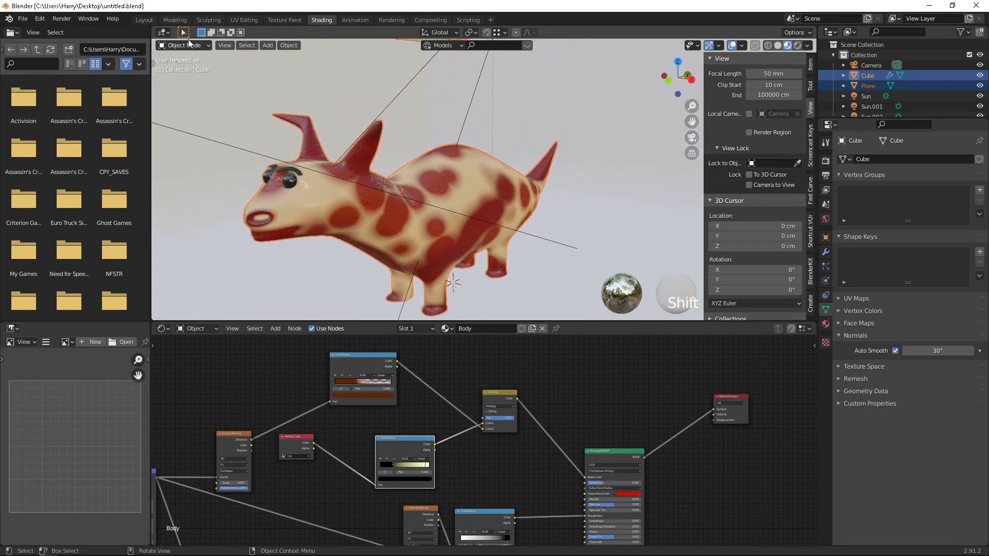
# Step: Switch to the Layout workspace, display the scene in Rendered shading, and view the creature up close
pyautogui.doubleClick(145, 20)
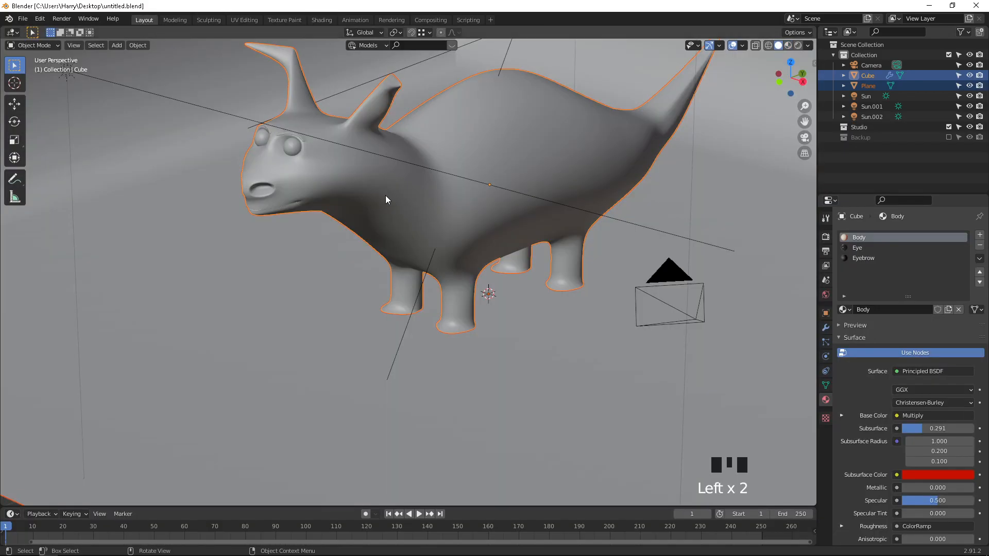
pyautogui.press('z')
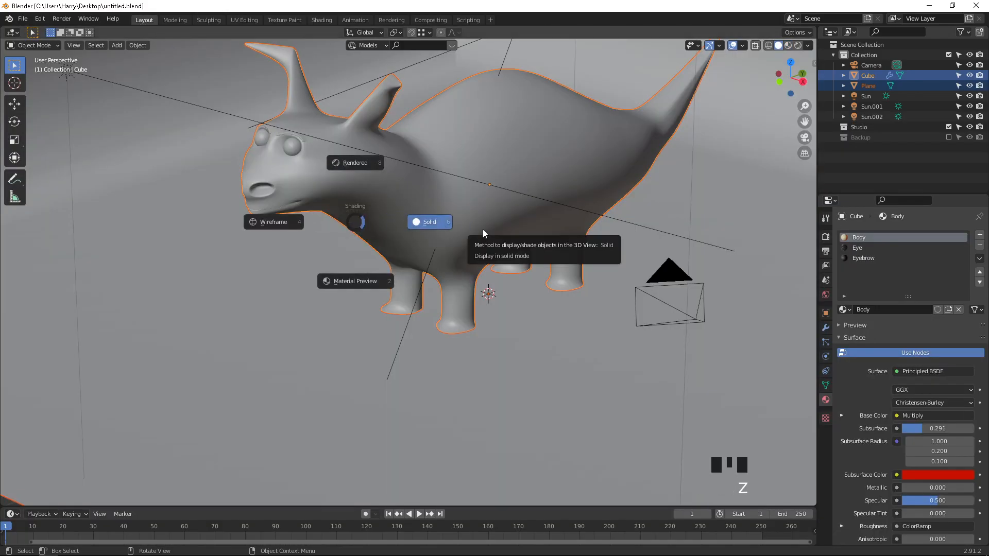
pyautogui.click(340, 163)
pyautogui.keyDown('shift'); pyautogui.moveTo(437, 162); pyautogui.dragTo(372, 213, button='middle'); pyautogui.keyUp('shift')
pyautogui.scroll(2, 381, 289)
pyautogui.scroll(3, 427, 251)
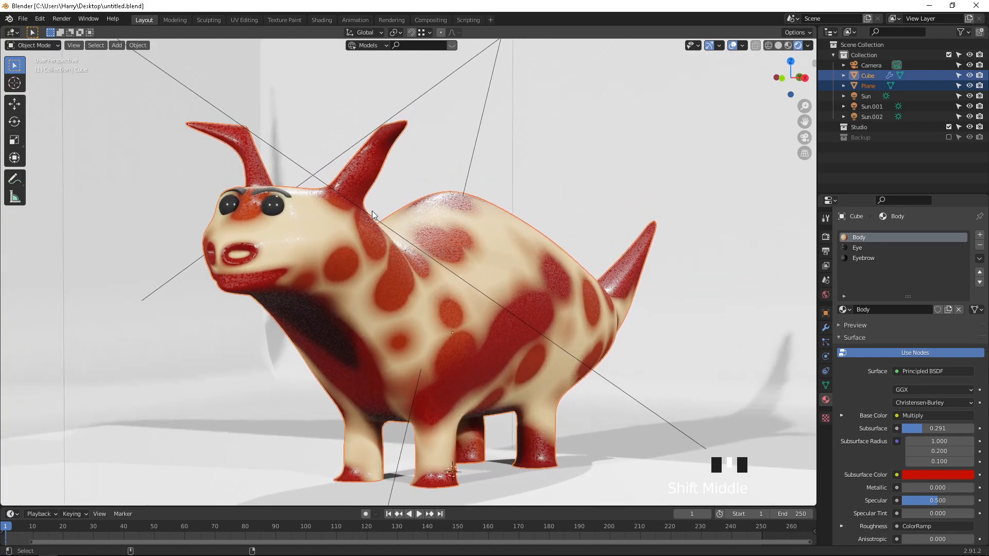
# Step: Align the camera to the current view, lock the camera to the view, and frame the creature from the front
pyautogui.press('ctrl+alt+KP_0')
pyautogui.scroll(2, 410, 253)
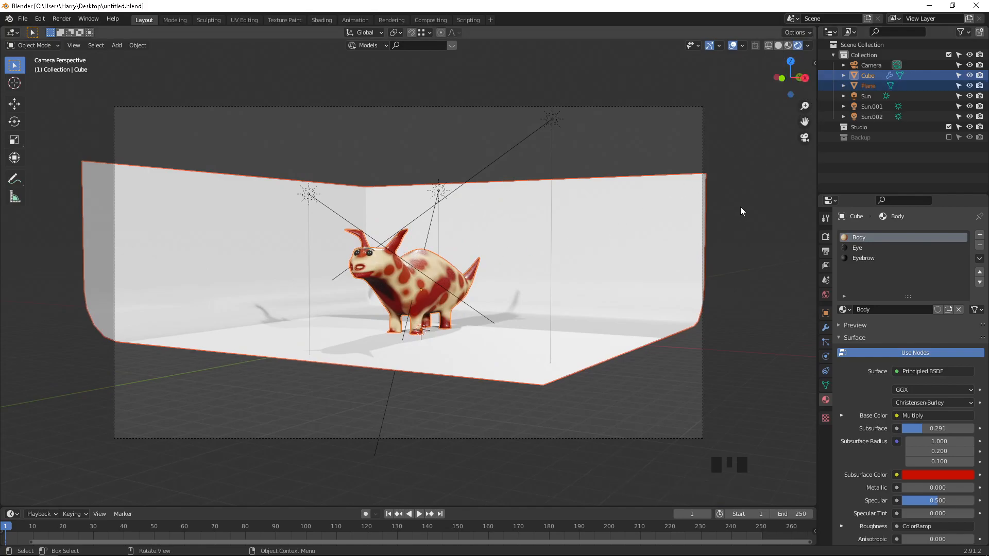
pyautogui.press('n')
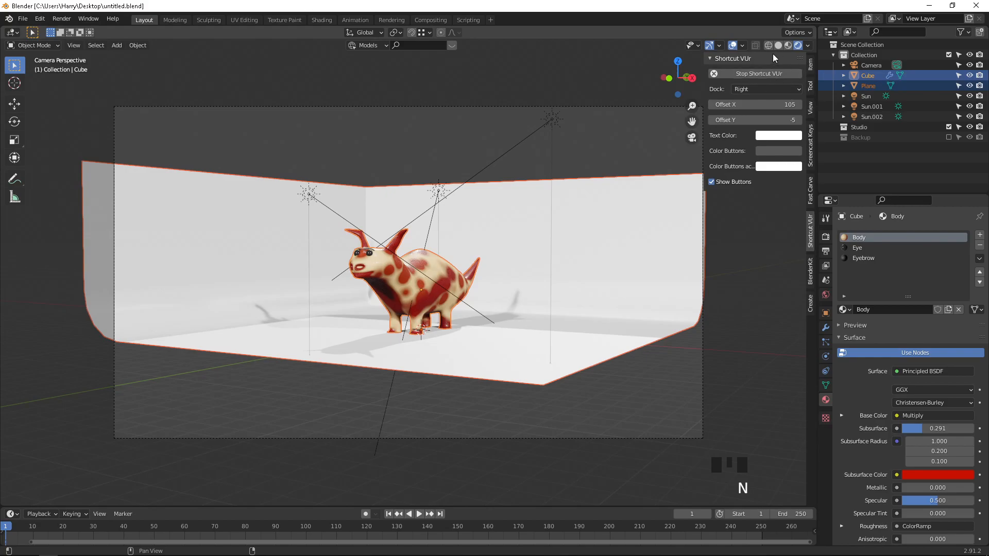
pyautogui.click(810, 108)
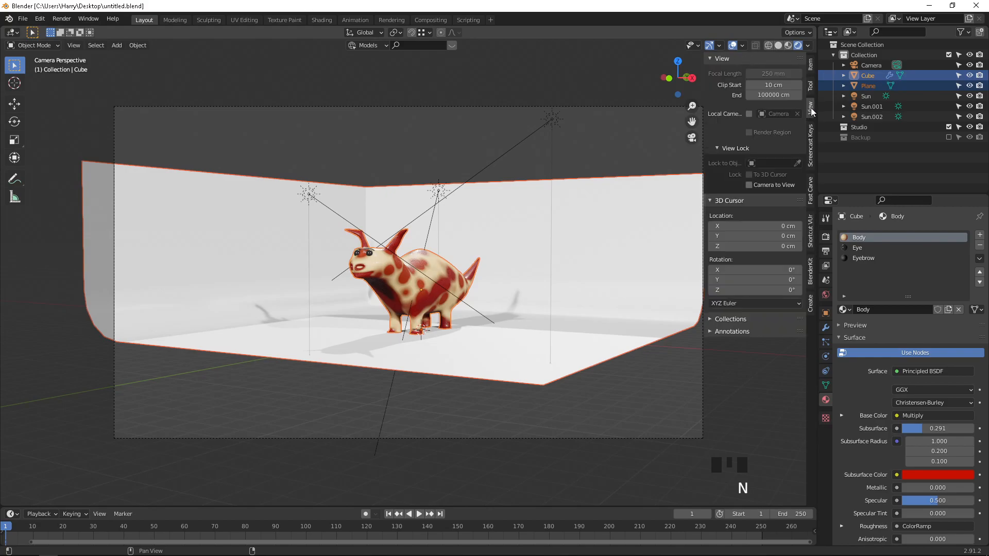
pyautogui.click(749, 185)
pyautogui.scroll(5, 525, 251)
pyautogui.moveTo(525, 252); pyautogui.dragTo(467, 239, button='middle')
pyautogui.scroll(2, 514, 244)
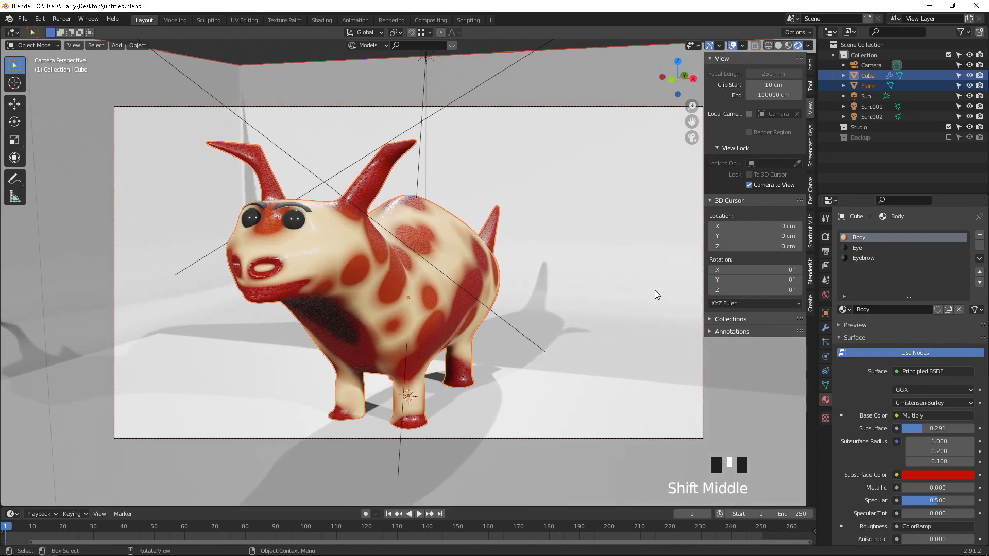
# Step: Review the Eevee render settings, including Ambient Occlusion, Bloom, Depth of Field, Subsurface Scattering, Screen Space Reflections and Motion Blur
pyautogui.click(823, 236)
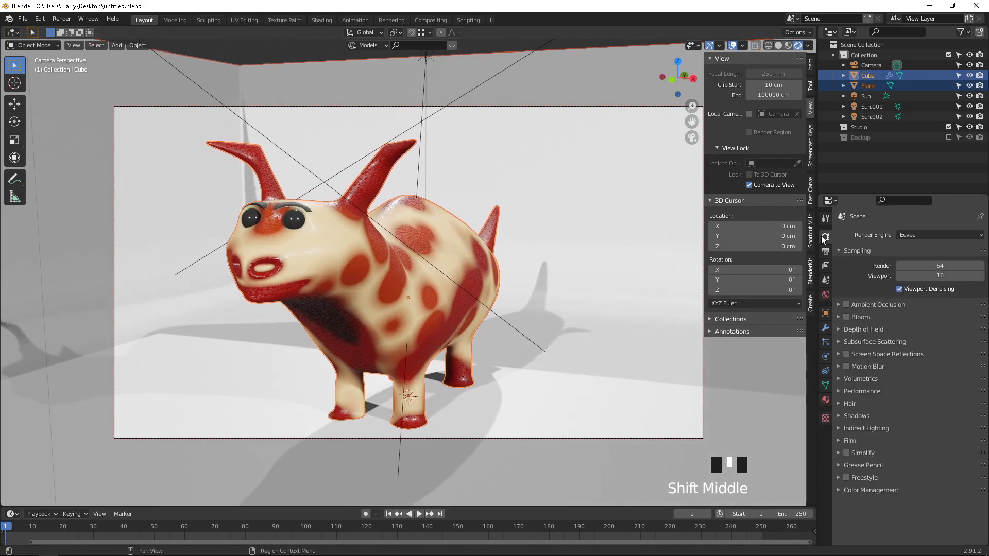
pyautogui.click(852, 304)
pyautogui.click(866, 382)
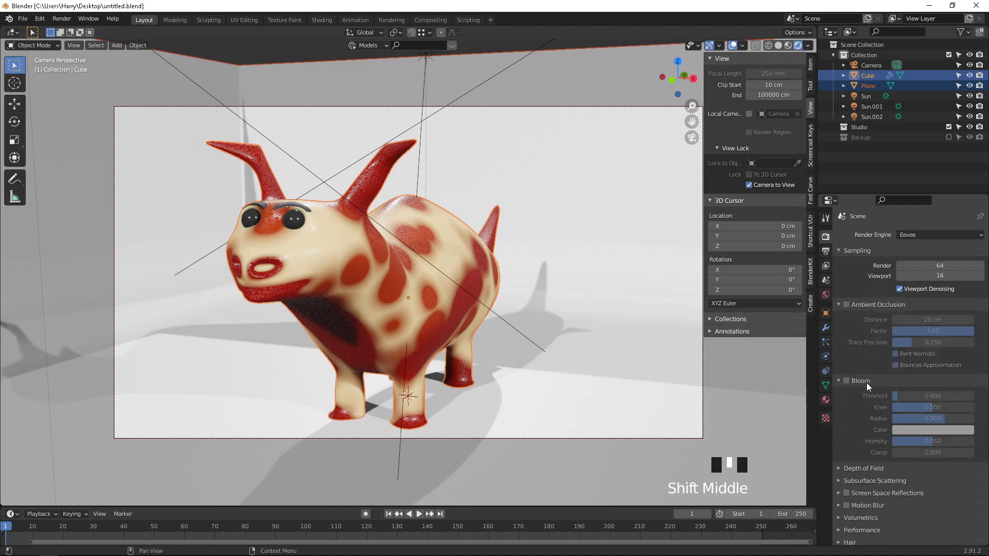
pyautogui.scroll(-4, 870, 389)
pyautogui.click(869, 389)
pyautogui.scroll(-2, 869, 389)
pyautogui.click(869, 391)
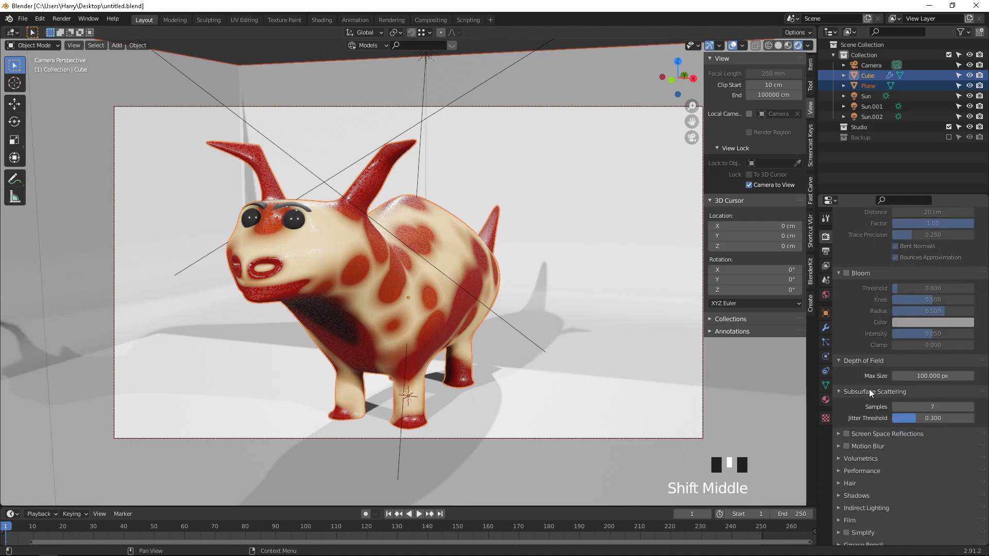
pyautogui.click(887, 434)
pyautogui.scroll(-4, 887, 435)
pyautogui.click(887, 434)
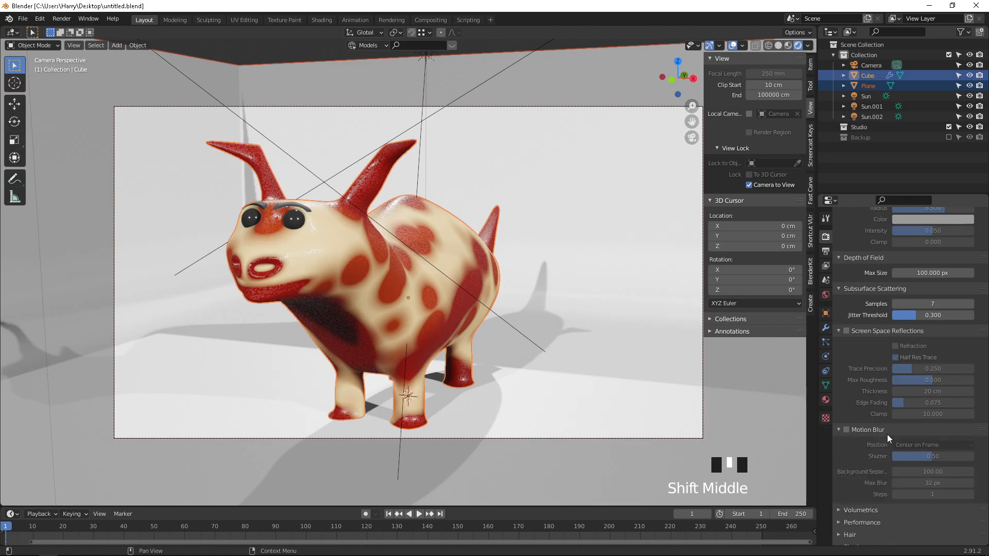
pyautogui.scroll(-3, 883, 474)
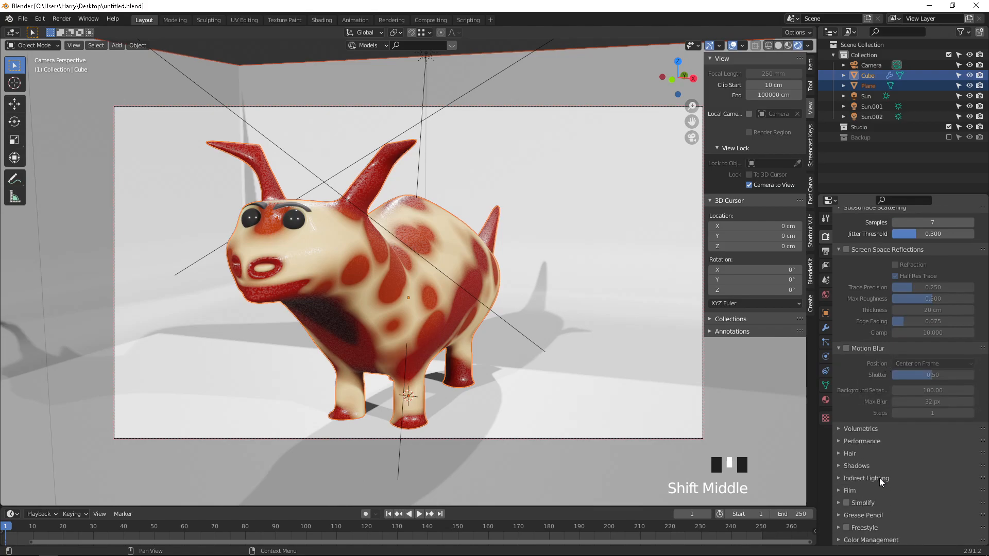
# Step: Review the output settings and the view layer's render passes, toggling the Diffuse Light pass on and off
pyautogui.click(825, 252)
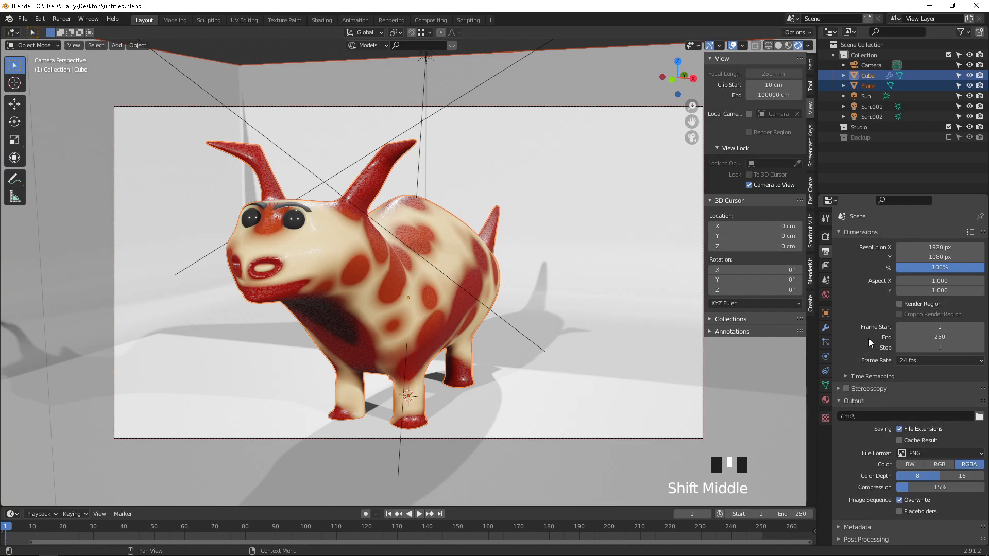
pyautogui.click(826, 265)
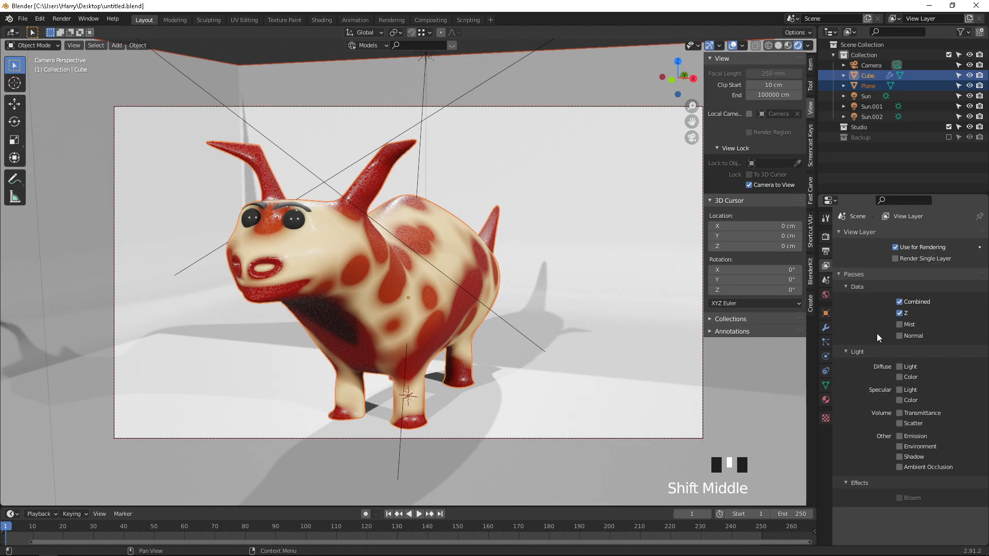
pyautogui.click(899, 367)
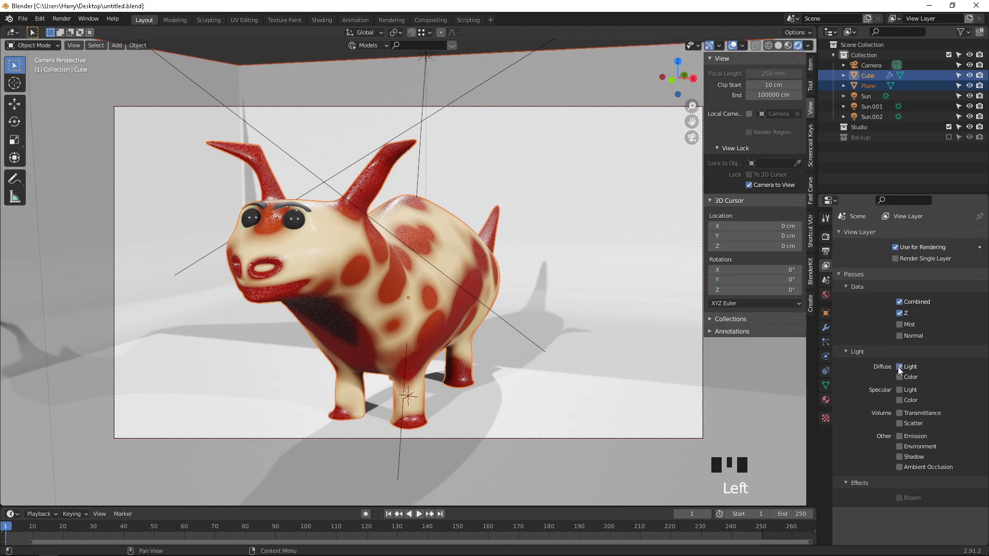
pyautogui.click(899, 367)
# Step: Inspect the rendered spots and surface texture on the creature's back up close, and return to the Shading workspace
pyautogui.moveTo(689, 355); pyautogui.dragTo(531, 302, button='middle')
pyautogui.scroll(2, 534, 321)
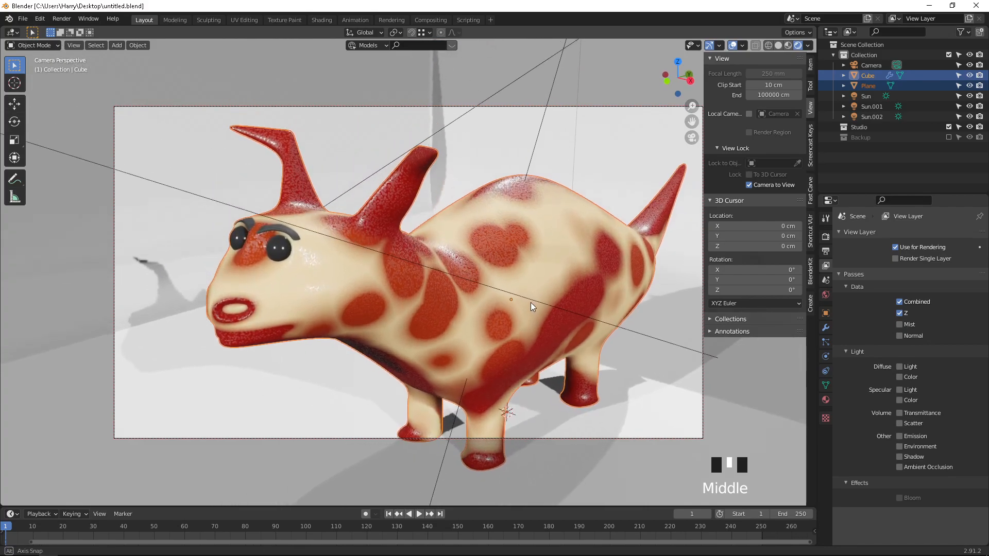
pyautogui.scroll(3, 437, 287)
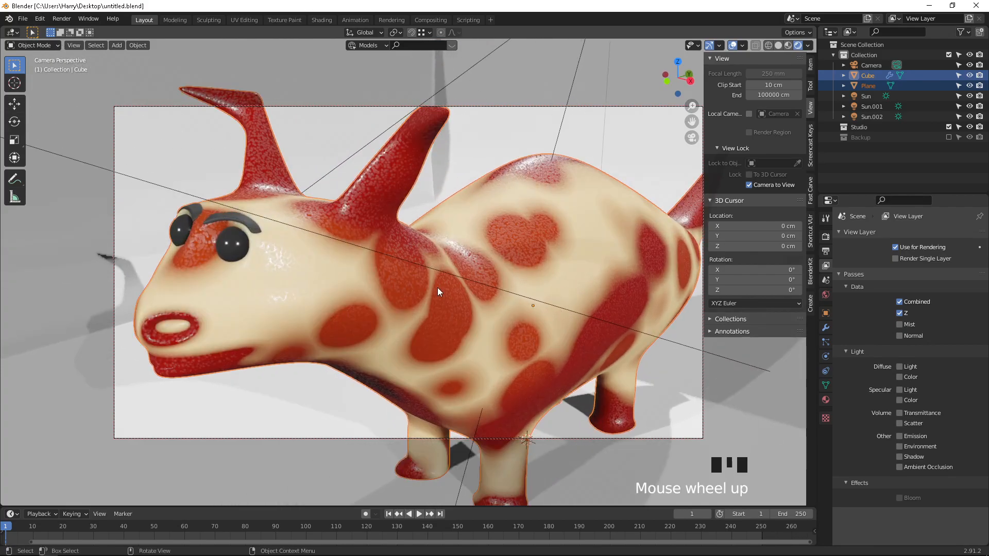
pyautogui.moveTo(437, 287); pyautogui.dragTo(484, 307, button='middle')
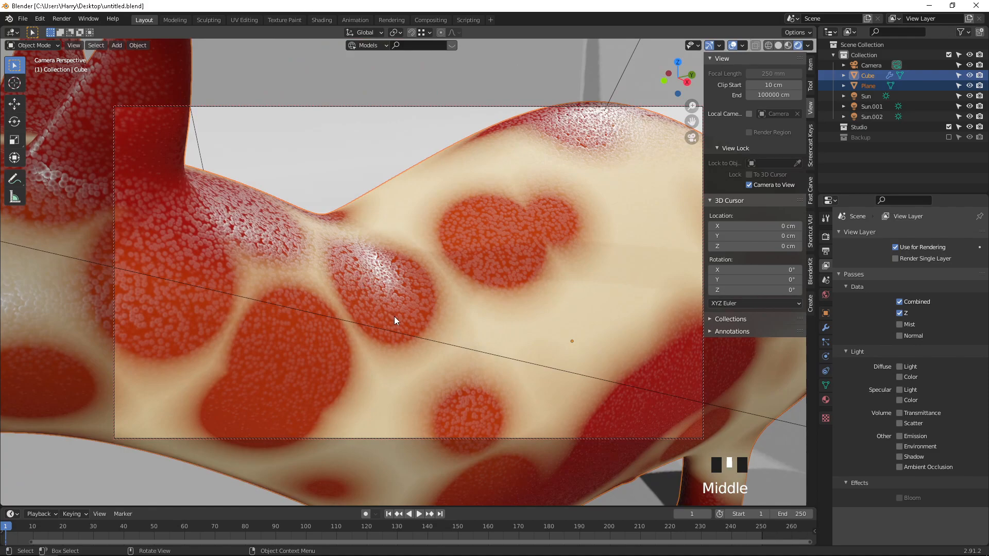
pyautogui.hotkey('ctrl', 'space')
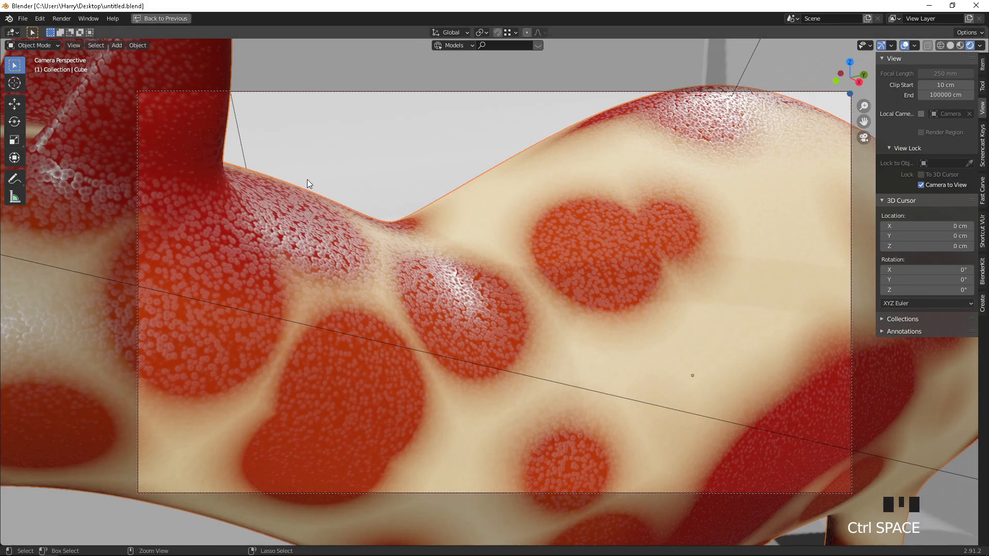
pyautogui.hotkey('ctrl', 'space')
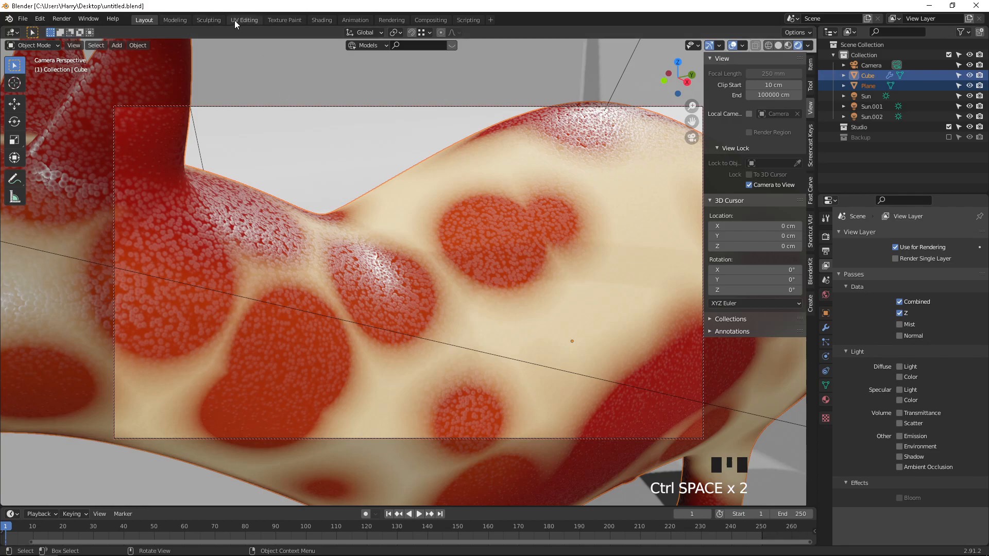
pyautogui.click(285, 19)
pyautogui.click(317, 19)
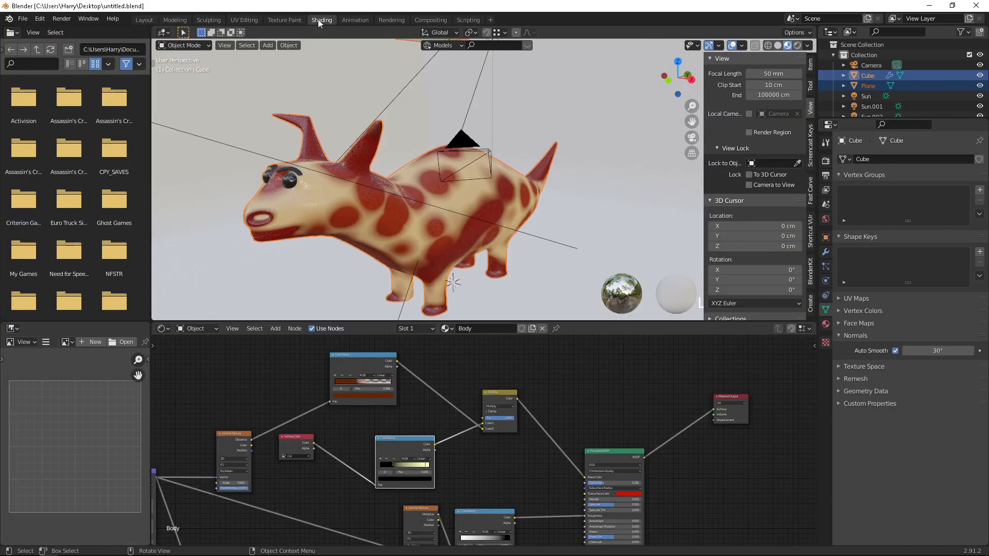
# Step: Place the black stop before the white one on the roughness ColorRamp, with white at 0.391, and inspect the creature's skin
pyautogui.scroll(8, 361, 218)
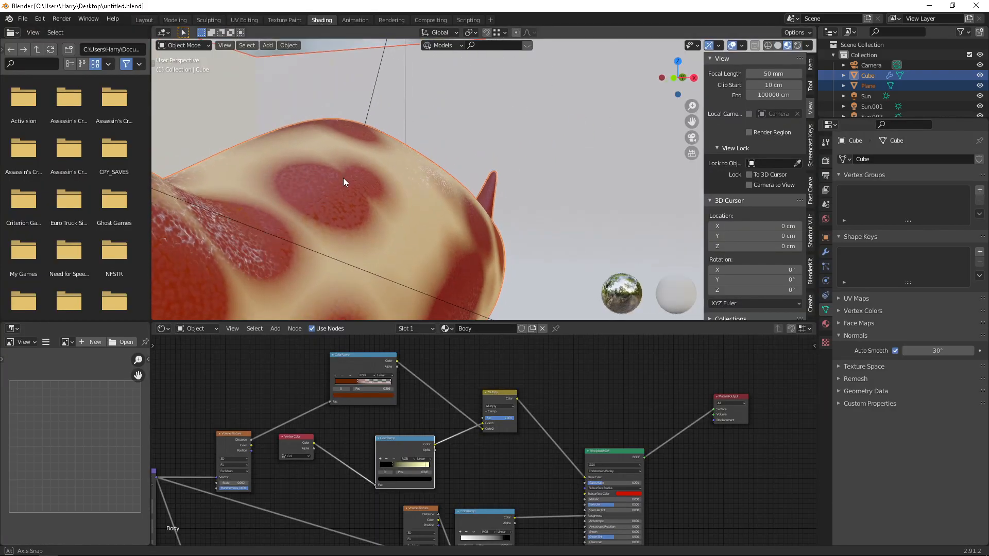
pyautogui.keyDown('shift'); pyautogui.moveTo(378, 159); pyautogui.dragTo(393, 171, button='middle'); pyautogui.keyUp('shift')
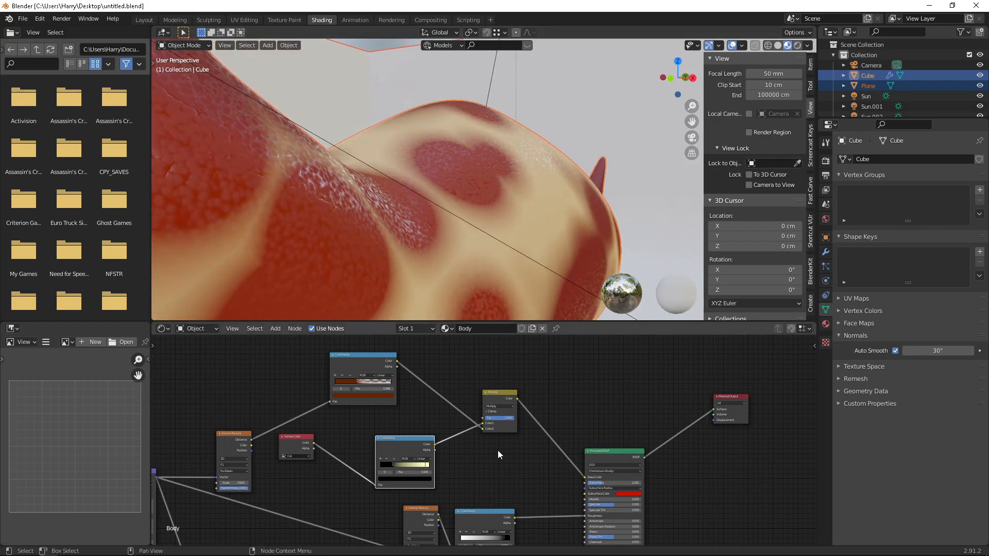
pyautogui.keyDown('shift'); pyautogui.moveTo(511, 480); pyautogui.dragTo(472, 416, button='middle'); pyautogui.keyUp('shift')
pyautogui.scroll(4, 471, 461)
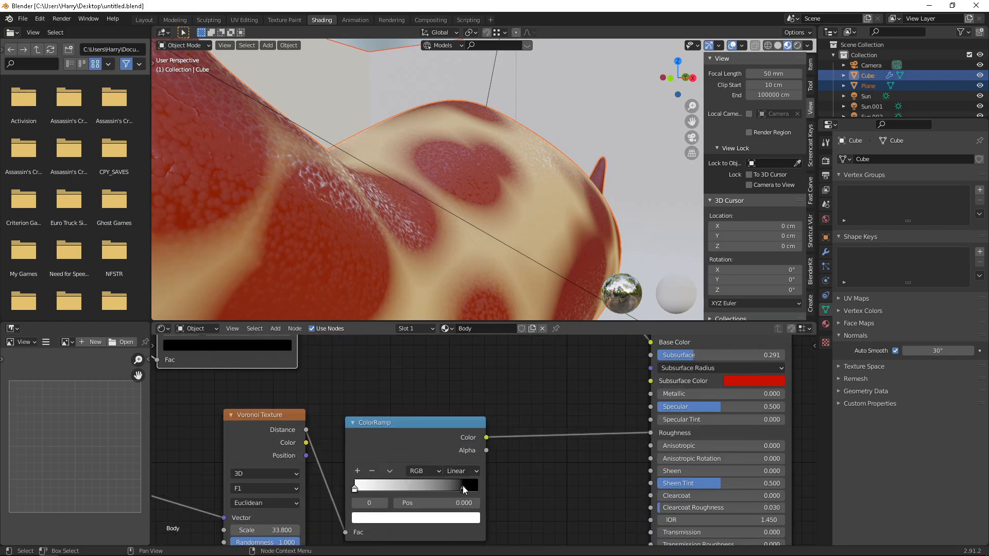
pyautogui.moveTo(462, 490); pyautogui.dragTo(404, 493)
pyautogui.scroll(-8, 400, 182)
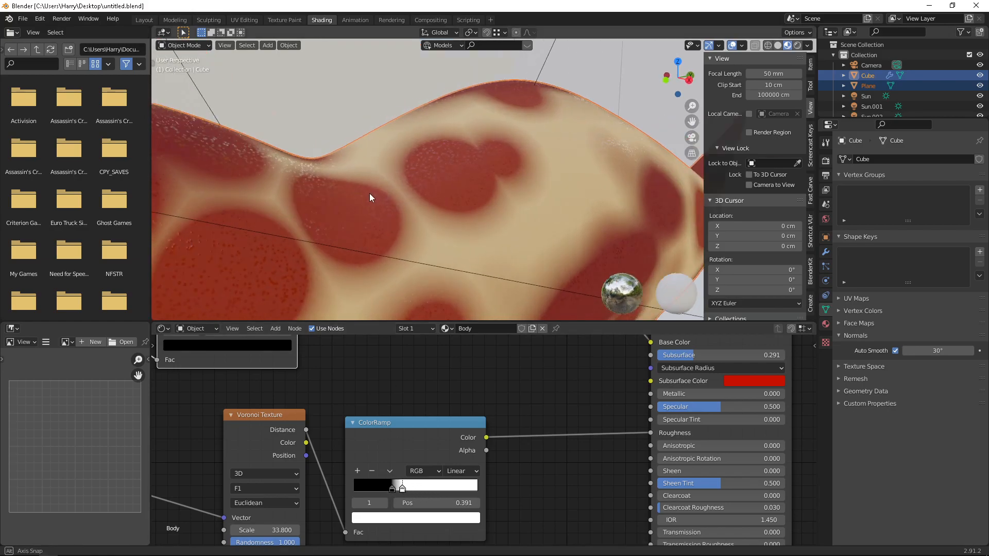
pyautogui.scroll(10, 423, 200)
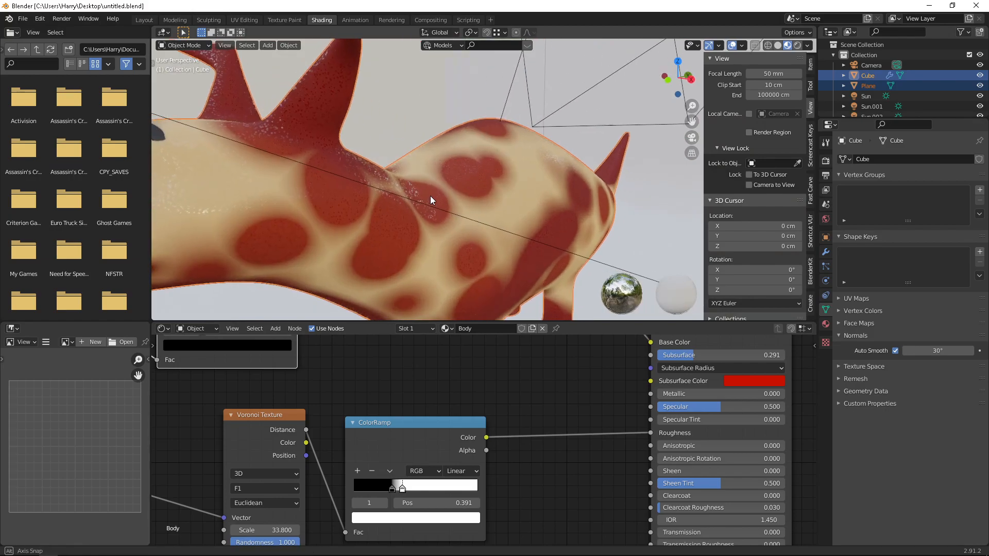
pyautogui.scroll(3, 441, 195)
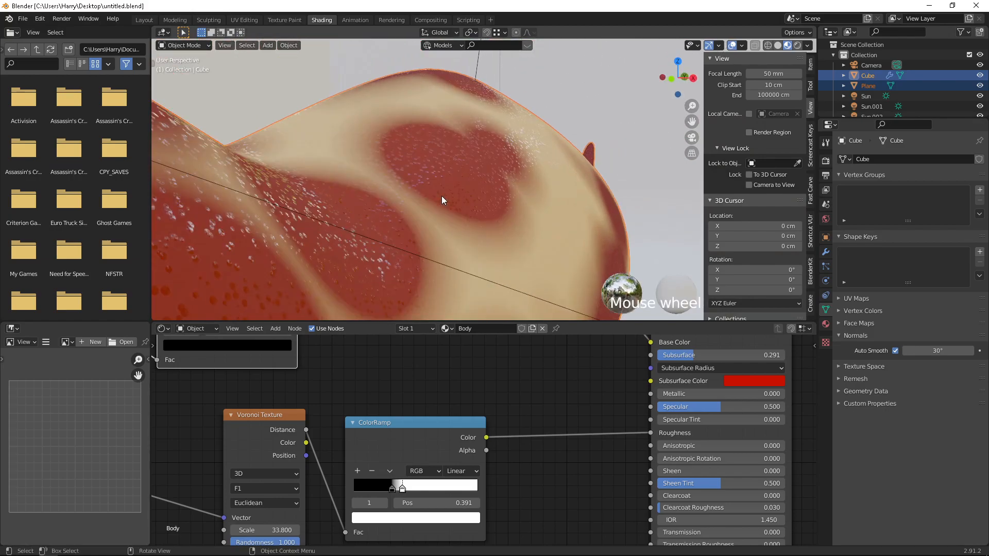
pyautogui.moveTo(444, 193)
pyautogui.mouseDown(button='middle')
pyautogui.moveTo(379, 209)
pyautogui.moveTo(569, 197)
pyautogui.moveTo(510, 217)
pyautogui.moveTo(438, 194)
pyautogui.mouseUp(button='middle')
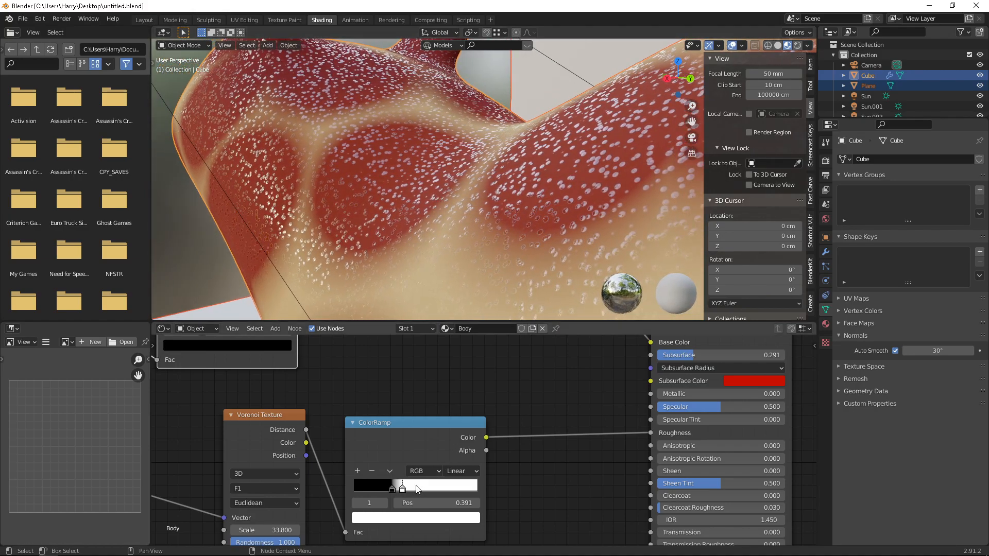
# Step: Set the roughness ColorRamp's white stop to 1.000 and black stop to 0.841, and inspect the reflections on the creature's neck and back
pyautogui.moveTo(402, 487); pyautogui.dragTo(476, 486)
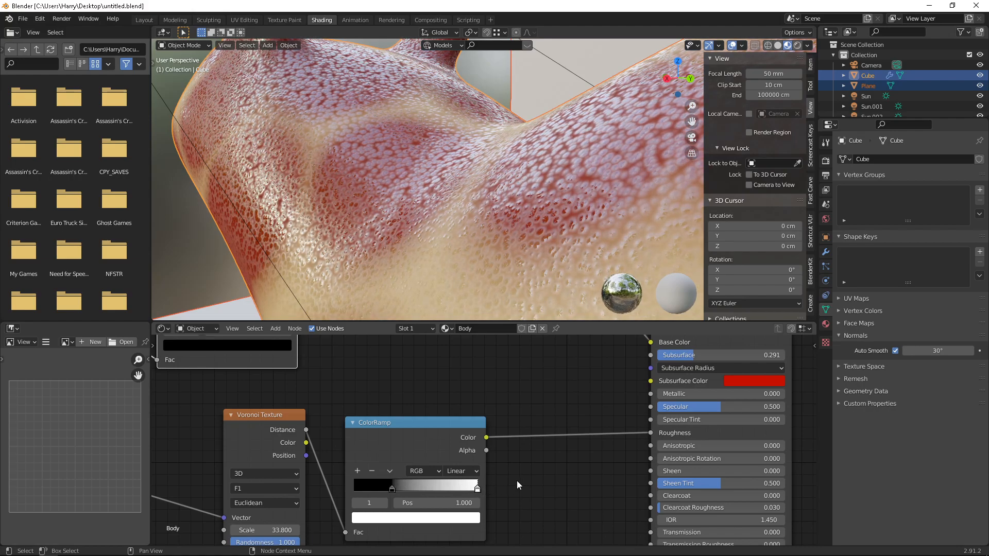
pyautogui.moveTo(392, 487)
pyautogui.mouseDown()
pyautogui.moveTo(346, 486)
pyautogui.moveTo(448, 484)
pyautogui.mouseUp()
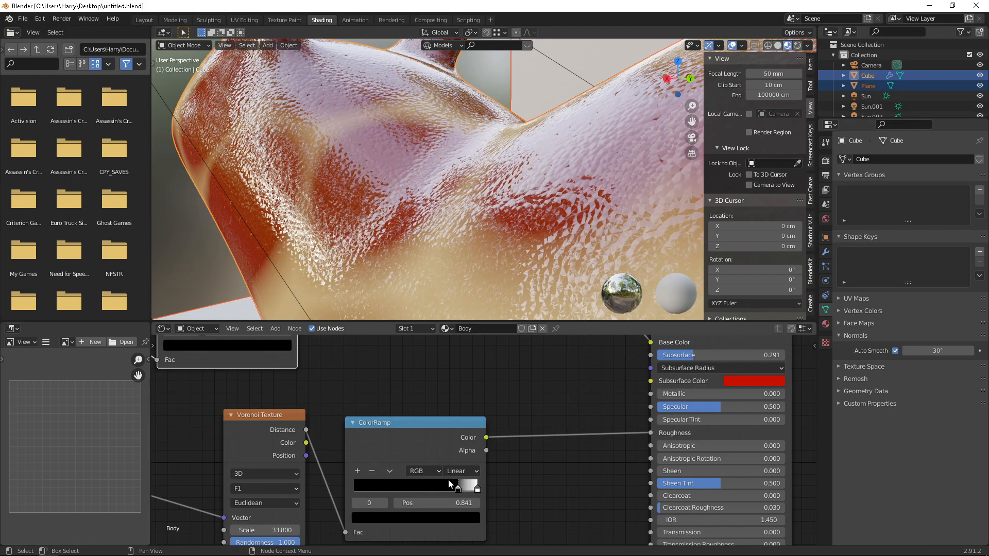
pyautogui.scroll(-5, 456, 260)
pyautogui.moveTo(457, 261); pyautogui.dragTo(545, 222, button='middle')
pyautogui.scroll(-4, 596, 250)
pyautogui.scroll(8, 579, 250)
pyautogui.scroll(-4, 595, 249)
pyautogui.scroll(6, 436, 222)
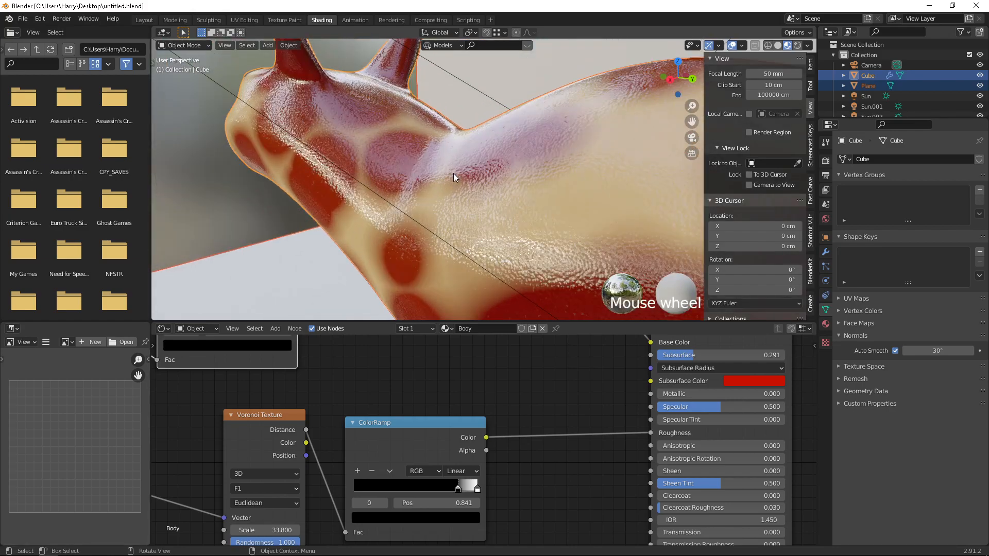
pyautogui.scroll(5, 437, 168)
pyautogui.moveTo(467, 180); pyautogui.dragTo(458, 182, button='middle')
# Step: Move the black stop of the roughness ColorRamp to 0.045 and check the surface from several distances
pyautogui.click(477, 488)
pyautogui.moveTo(478, 488); pyautogui.dragTo(594, 483)
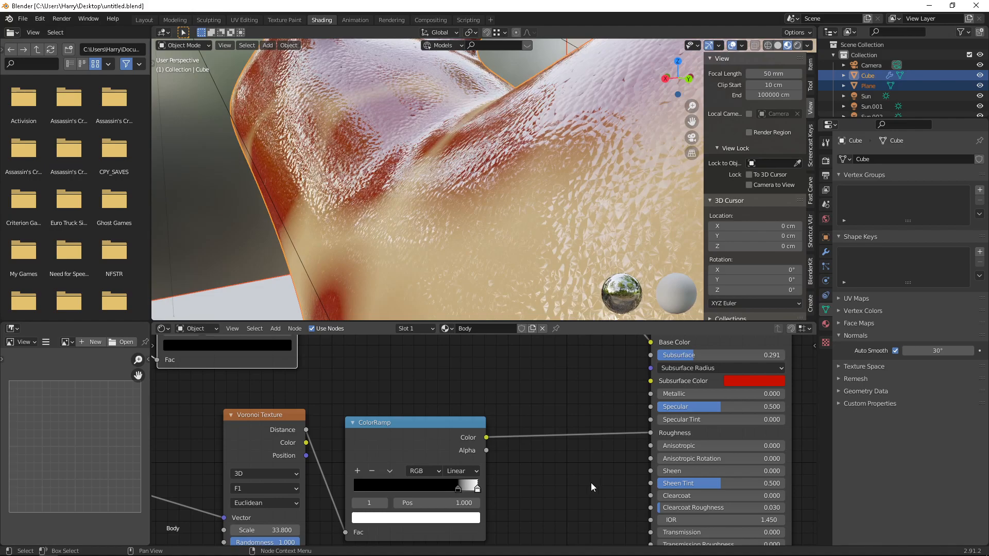
pyautogui.moveTo(458, 487); pyautogui.dragTo(351, 487)
pyautogui.scroll(-3, 439, 158)
pyautogui.moveTo(439, 159); pyautogui.dragTo(465, 155, button='middle')
pyautogui.scroll(-3, 461, 186)
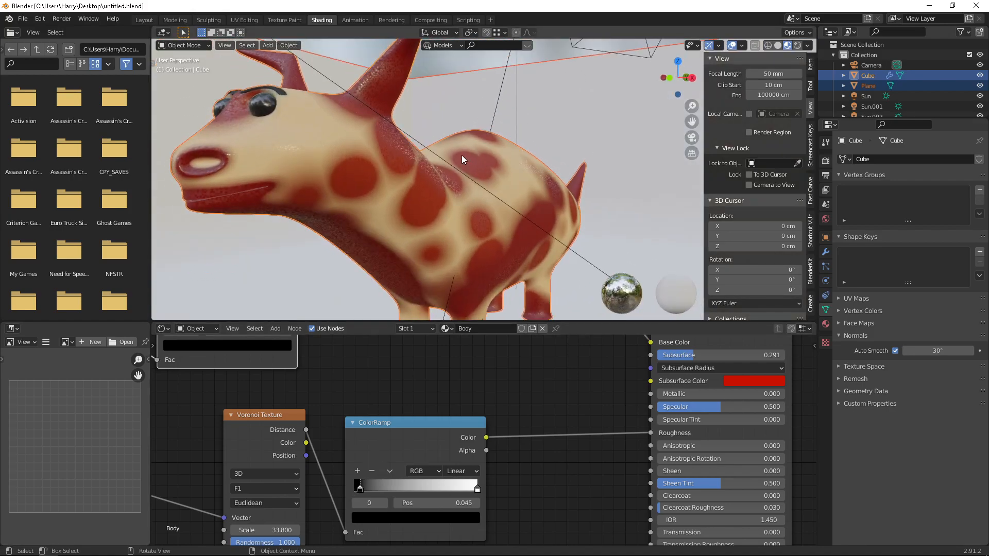
pyautogui.scroll(5, 428, 161)
pyautogui.moveTo(394, 160); pyautogui.dragTo(456, 172, button='middle')
pyautogui.scroll(-2, 471, 174)
pyautogui.scroll(-2, 471, 175)
pyautogui.scroll(-1, 465, 177)
pyautogui.scroll(1, 456, 172)
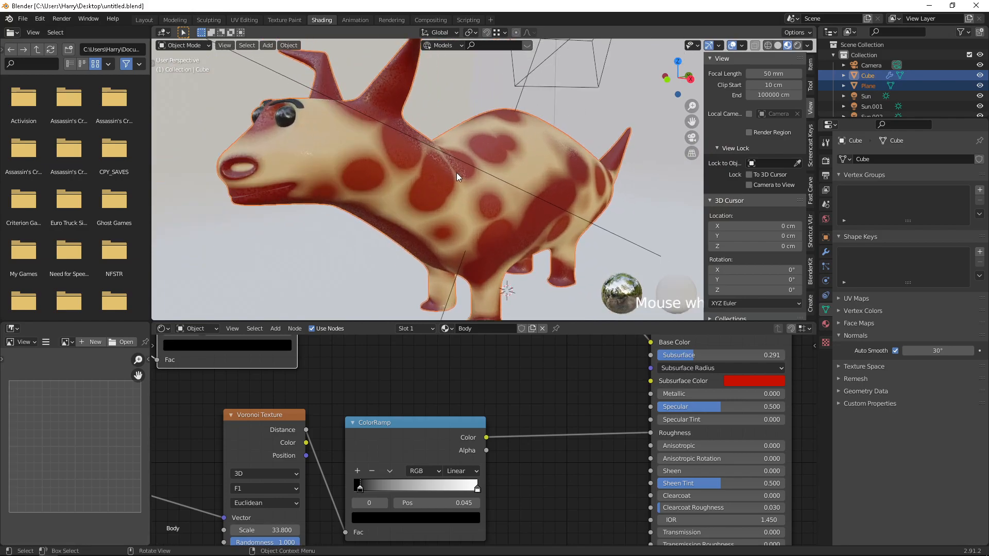
# Step: Switch the viewport to Rendered shading and inspect the spots on the creature's back
pyautogui.scroll(-1, 456, 172)
pyautogui.press('z')
pyautogui.click(461, 111)
pyautogui.scroll(2, 465, 150)
pyautogui.moveTo(465, 151); pyautogui.dragTo(453, 150, button='middle')
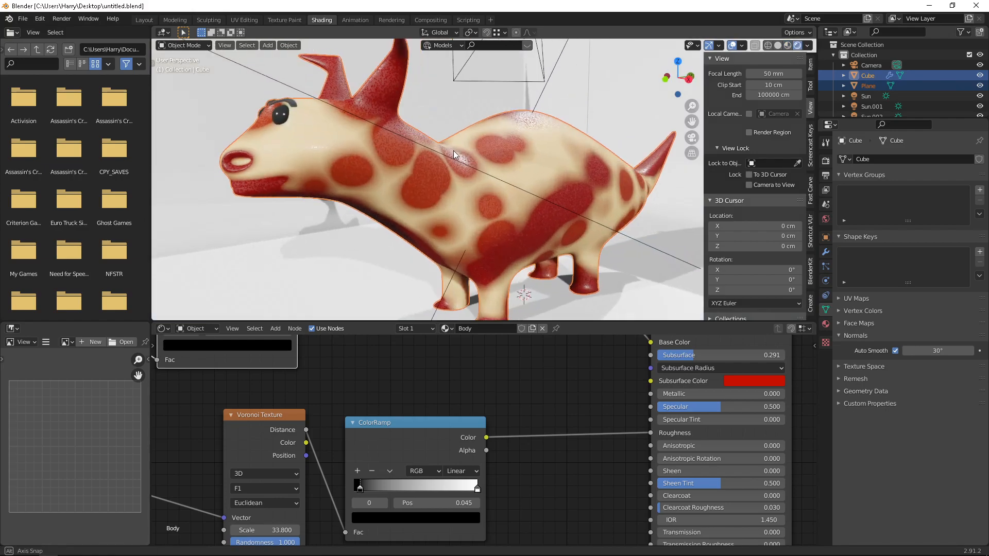
pyautogui.scroll(2, 457, 152)
pyautogui.scroll(-1, 474, 155)
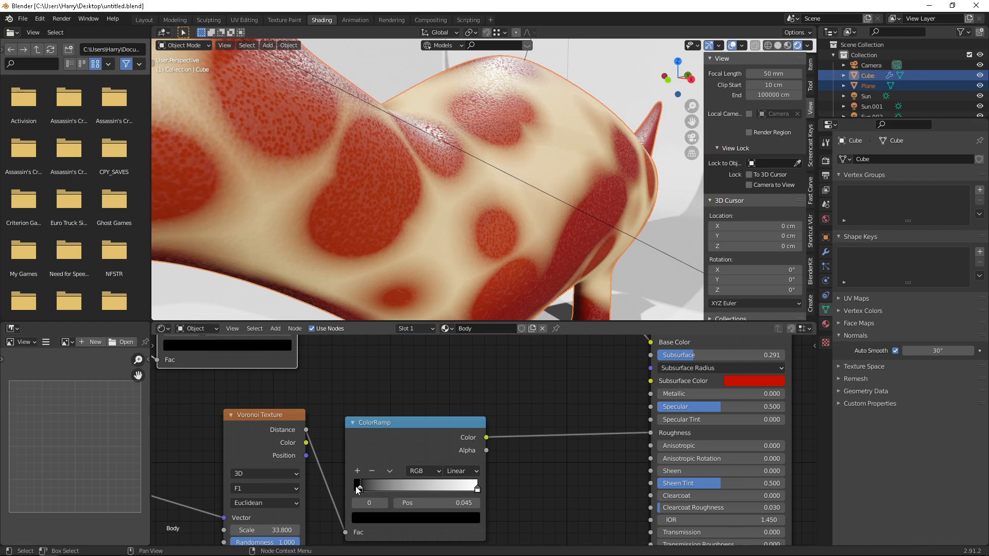
# Step: Raise the roughness ColorRamp's black stop to 0.795 and view the whole scene with its backdrop and lights
pyautogui.moveTo(363, 487); pyautogui.dragTo(456, 486)
pyautogui.scroll(-5, 414, 168)
pyautogui.moveTo(443, 154); pyautogui.dragTo(533, 182, button='middle')
pyautogui.scroll(-4, 477, 162)
pyautogui.scroll(2, 496, 175)
pyautogui.scroll(-5, 536, 180)
pyautogui.scroll(-2, 536, 180)
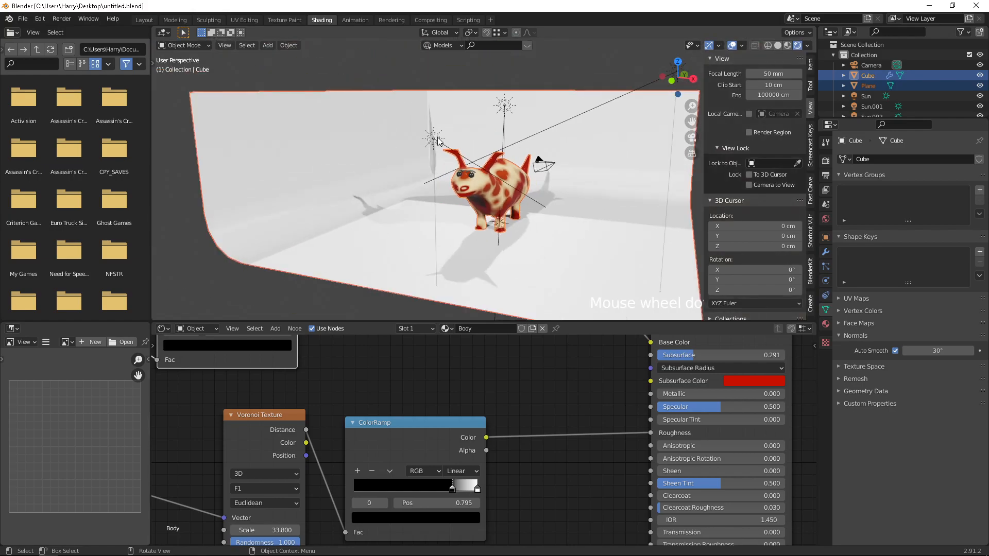
# Step: Try deleting the Sun light beside the creature's horns, check the lighting on the skin, and undo the deletion
pyautogui.click(437, 140)
pyautogui.press('Delete')
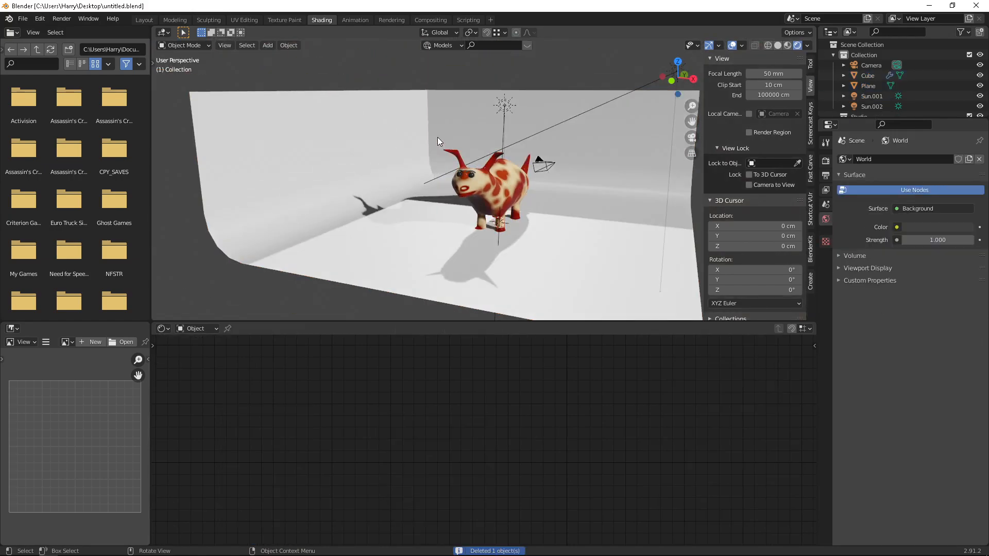
pyautogui.moveTo(473, 164); pyautogui.dragTo(434, 162, button='middle')
pyautogui.scroll(4, 452, 183)
pyautogui.scroll(6, 452, 183)
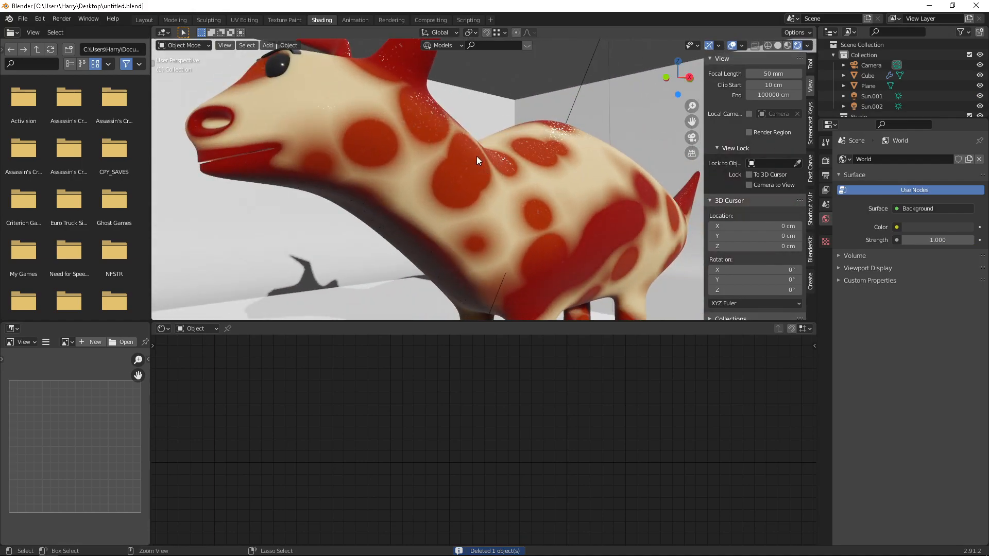
pyautogui.hotkey('ctrl', 'z')
pyautogui.scroll(-5, 477, 156)
pyautogui.keyDown('shift'); pyautogui.moveTo(472, 145); pyautogui.dragTo(457, 189, button='middle'); pyautogui.keyUp('shift')
pyautogui.scroll(6, 435, 214)
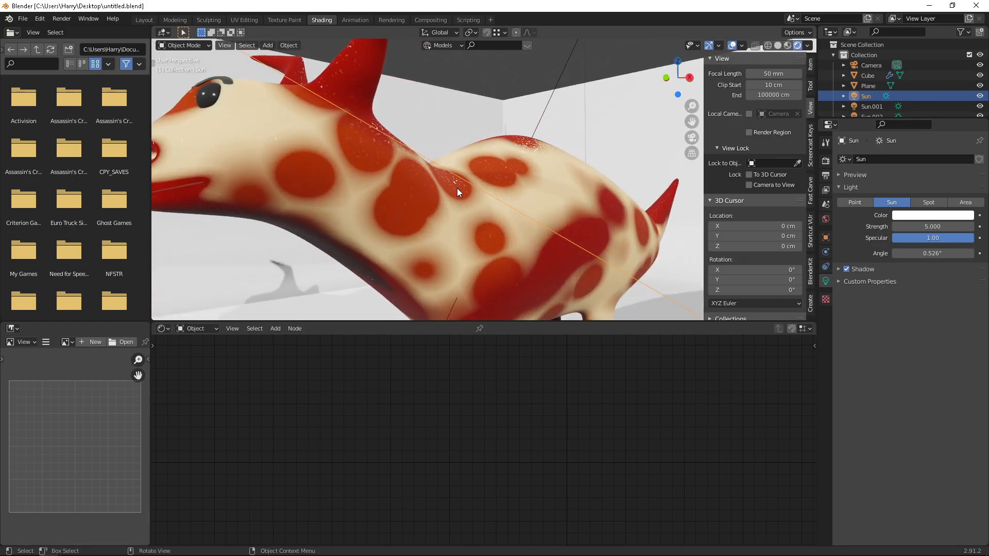
# Step: Select the creature and compare its skin with the roughness ColorRamp's black stop near the white end and at 0.000
pyautogui.click(445, 212)
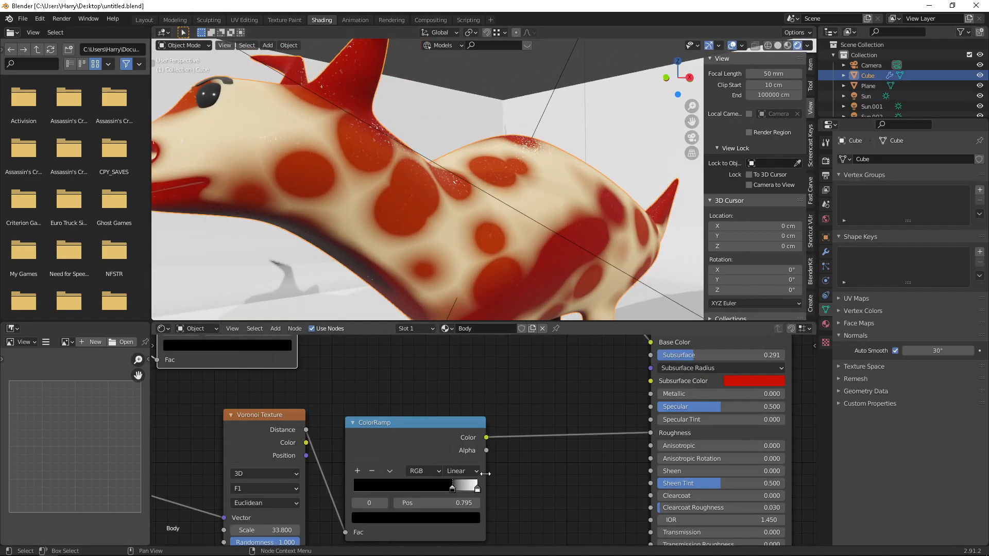
pyautogui.moveTo(456, 489); pyautogui.dragTo(470, 490)
pyautogui.moveTo(459, 180); pyautogui.dragTo(468, 266, button='middle')
pyautogui.scroll(3, 363, 195)
pyautogui.scroll(-5, 513, 201)
pyautogui.moveTo(470, 489); pyautogui.dragTo(319, 490)
pyautogui.moveTo(449, 203); pyautogui.dragTo(548, 211, button='middle')
pyautogui.scroll(3, 561, 218)
pyautogui.scroll(-3, 533, 206)
pyautogui.scroll(5, 537, 195)
pyautogui.scroll(-4, 531, 201)
pyautogui.scroll(5, 546, 215)
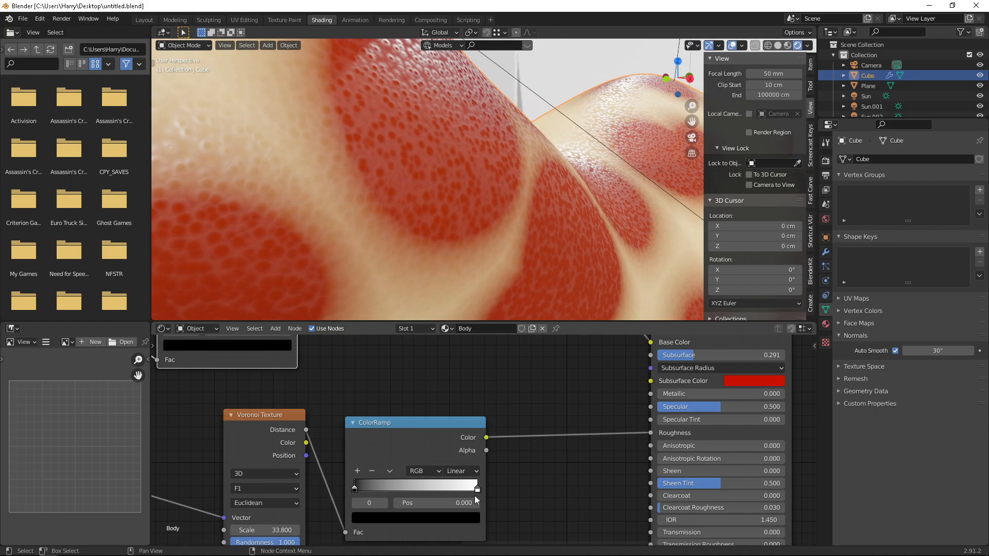
# Step: Test higher positions for the roughness ColorRamp's black stop, ending at 0.841, while checking the creature's surface
pyautogui.moveTo(477, 489); pyautogui.dragTo(510, 489)
pyautogui.moveTo(355, 487); pyautogui.dragTo(390, 495)
pyautogui.scroll(-3, 466, 218)
pyautogui.scroll(-4, 466, 218)
pyautogui.scroll(6, 466, 202)
pyautogui.moveTo(460, 202); pyautogui.dragTo(530, 197, button='middle')
pyautogui.scroll(-3, 539, 192)
pyautogui.scroll(2, 462, 194)
pyautogui.moveTo(397, 490); pyautogui.dragTo(423, 493)
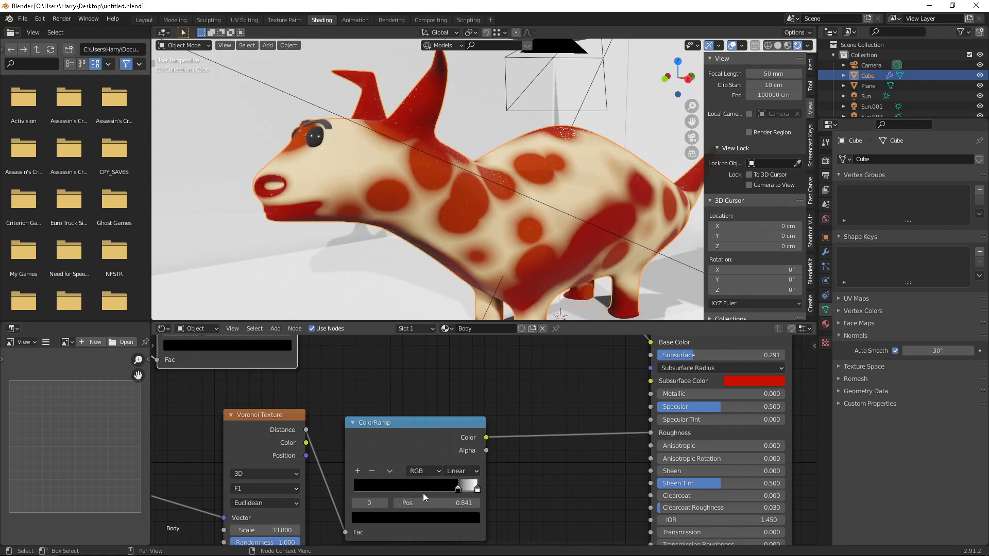
# Step: Return the roughness ColorRamp's black stop to 0.000
pyautogui.moveTo(492, 254); pyautogui.dragTo(453, 232, button='middle')
pyautogui.moveTo(457, 488); pyautogui.dragTo(310, 475)
pyautogui.scroll(-1, 354, 402)
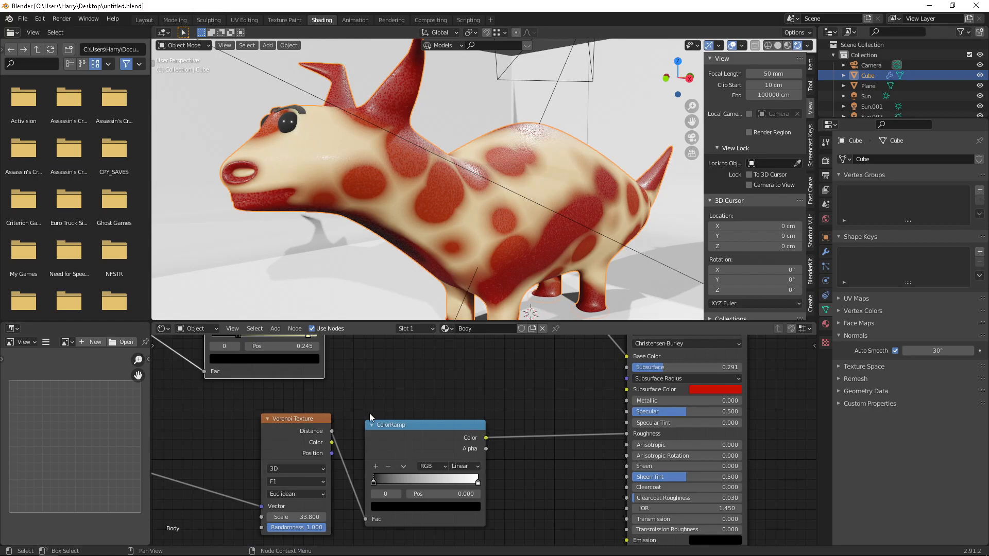
# Step: Delete the Voronoi Texture and ColorRamp nodes feeding Roughness to compare the plain surface, and restore both nodes
pyautogui.moveTo(281, 407); pyautogui.dragTo(411, 533)
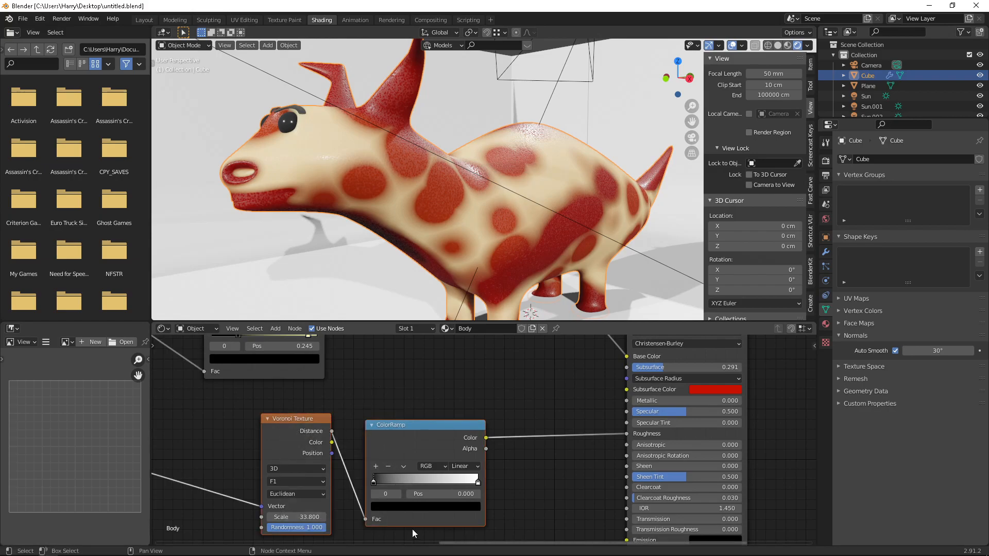
pyautogui.press('x')
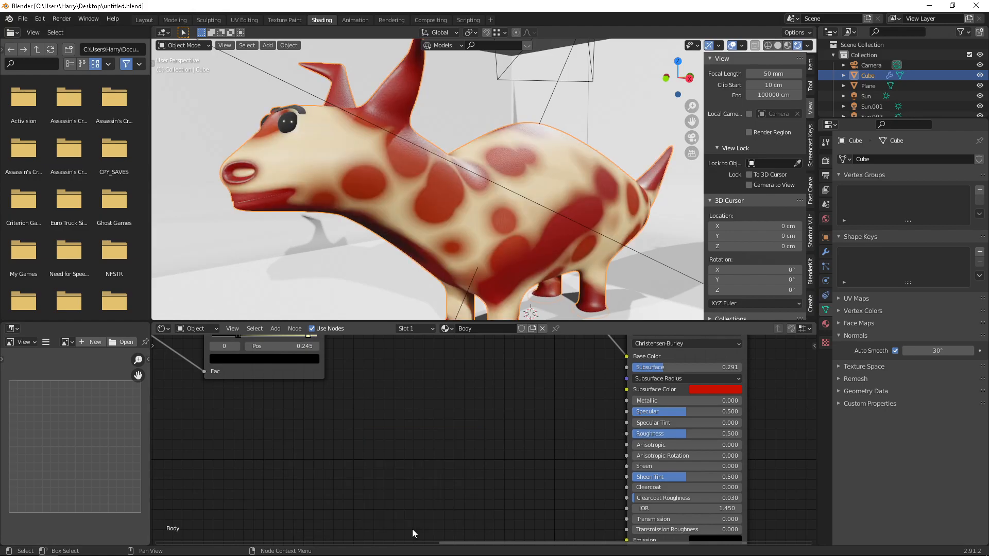
pyautogui.scroll(8, 435, 150)
pyautogui.moveTo(434, 150)
pyautogui.mouseDown(button='middle')
pyautogui.moveTo(469, 144)
pyautogui.moveTo(361, 142)
pyautogui.moveTo(471, 120)
pyautogui.moveTo(514, 133)
pyautogui.moveTo(316, 150)
pyautogui.moveTo(378, 153)
pyautogui.moveTo(357, 161)
pyautogui.moveTo(410, 154)
pyautogui.moveTo(416, 158)
pyautogui.moveTo(400, 158)
pyautogui.moveTo(462, 209)
pyautogui.moveTo(426, 168)
pyautogui.mouseUp(button='middle')
pyautogui.scroll(-6, 409, 144)
pyautogui.scroll(-4, 471, 123)
pyautogui.scroll(-5, 409, 153)
pyautogui.scroll(3, 411, 159)
pyautogui.scroll(-3, 424, 196)
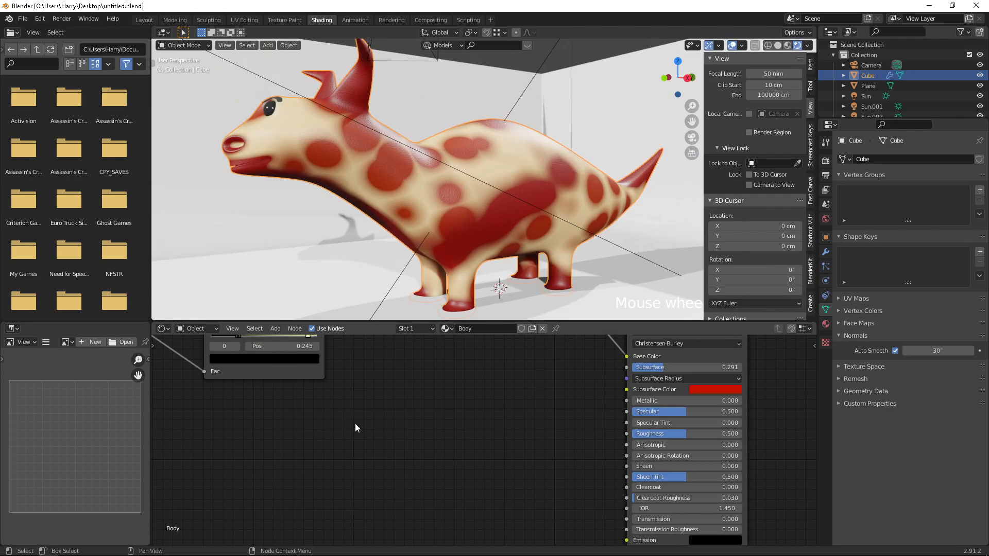
pyautogui.scroll(-2, 356, 424)
pyautogui.scroll(-1, 391, 410)
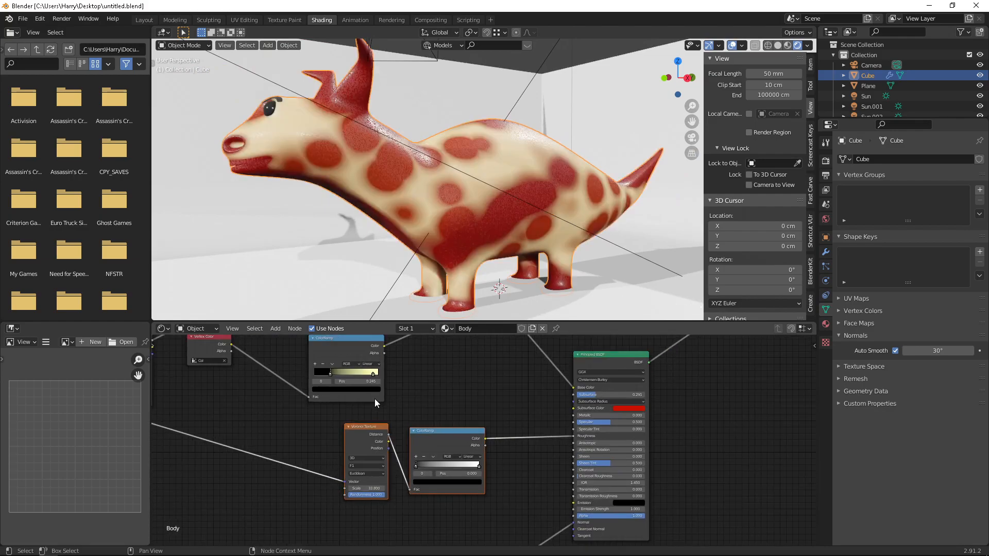
pyautogui.scroll(2, 375, 398)
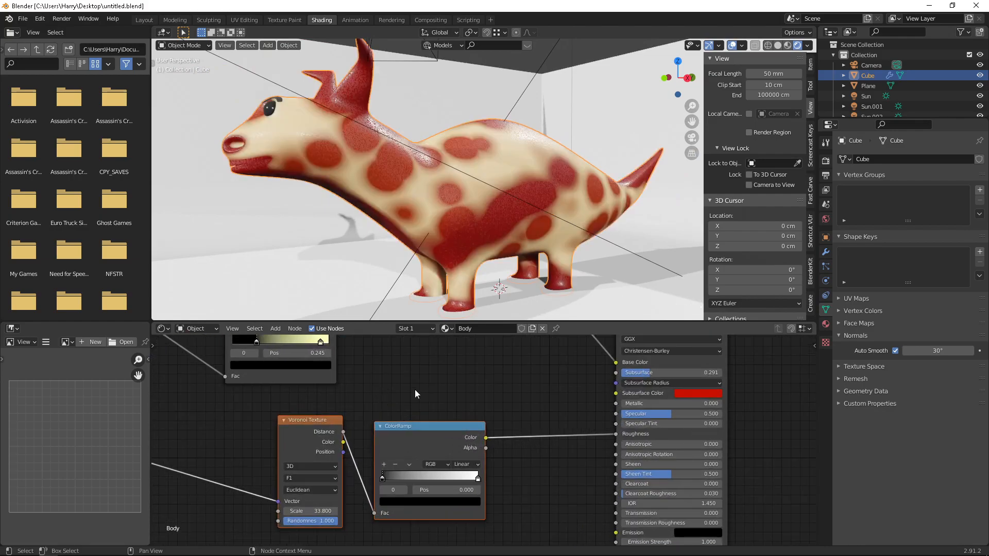
# Step: Change the render engine from Eevee to Cycles and inspect the creature's spots up close
pyautogui.click(825, 160)
pyautogui.click(911, 159)
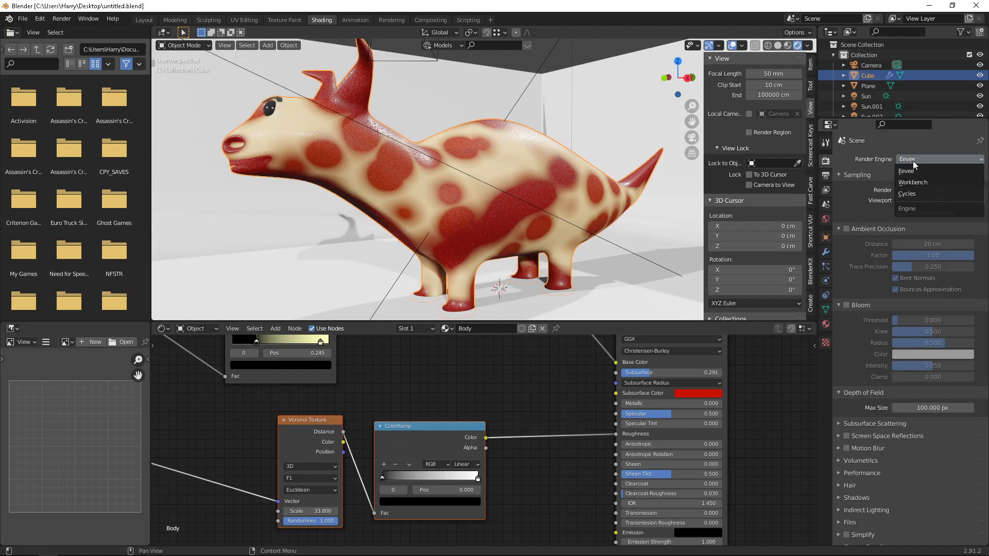
pyautogui.click(919, 193)
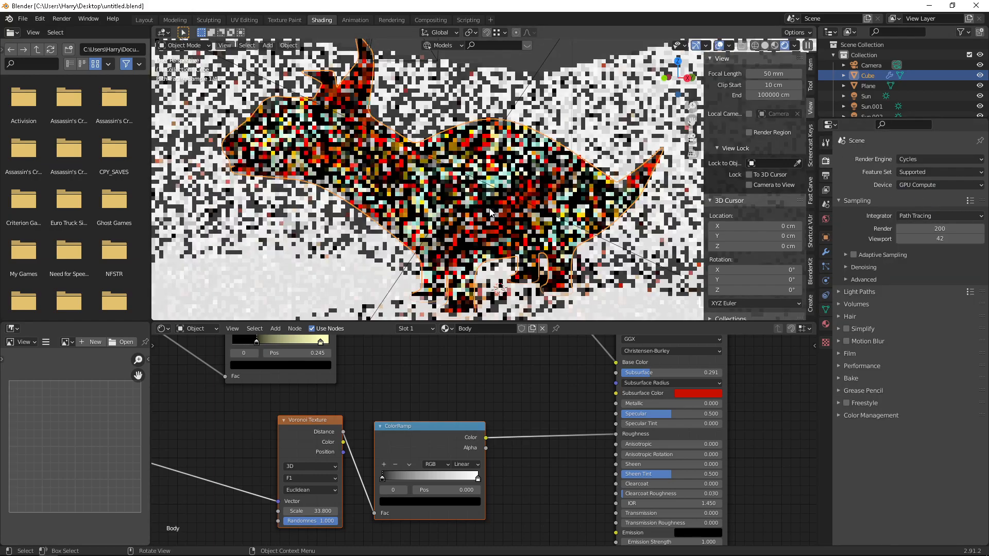
pyautogui.moveTo(423, 162); pyautogui.dragTo(437, 165, button='middle')
pyautogui.scroll(6, 437, 165)
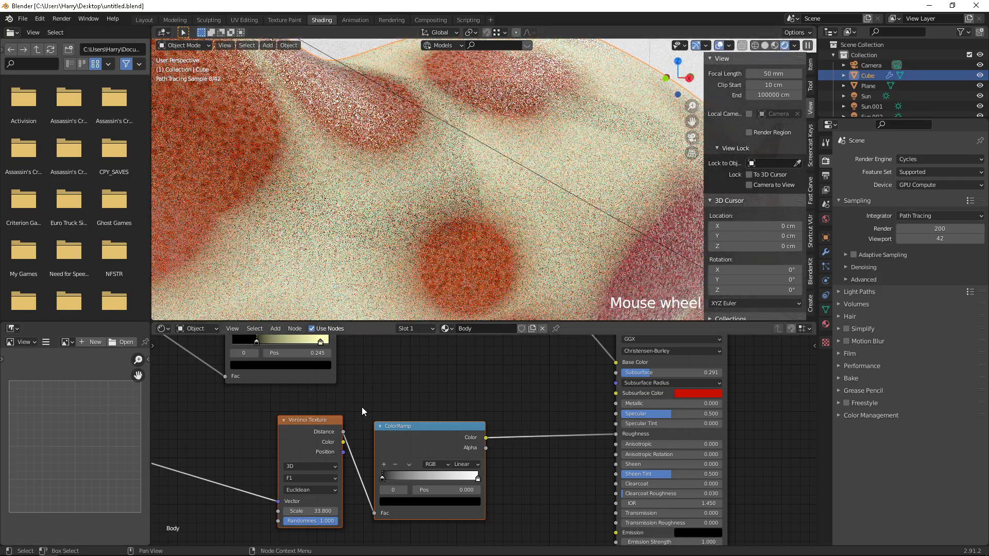
# Step: Try the roughness ColorRamp's black stop at 0.809, settle it at 0.082, and check the whole creature in Cycles
pyautogui.moveTo(392, 478); pyautogui.dragTo(466, 476)
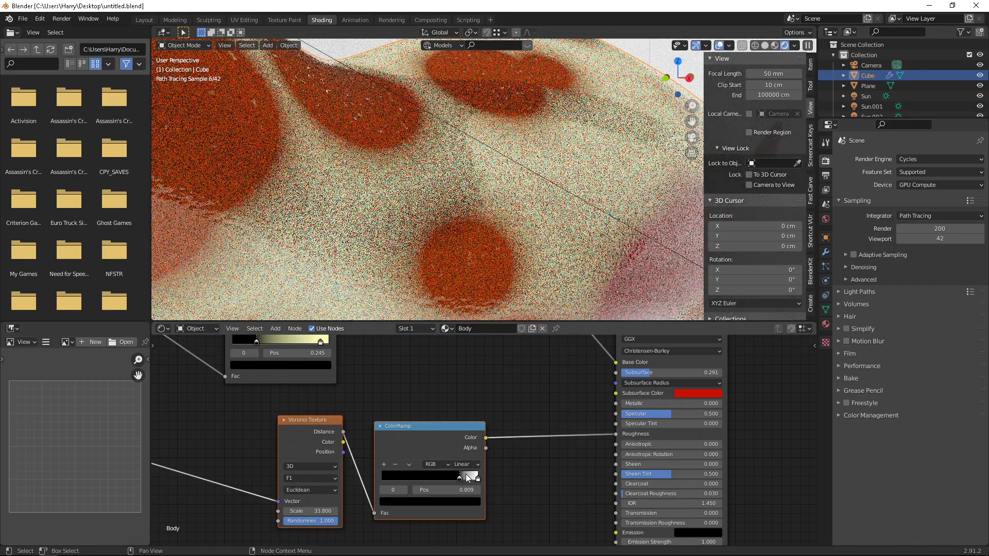
pyautogui.moveTo(456, 478); pyautogui.dragTo(390, 478)
pyautogui.scroll(-5, 417, 156)
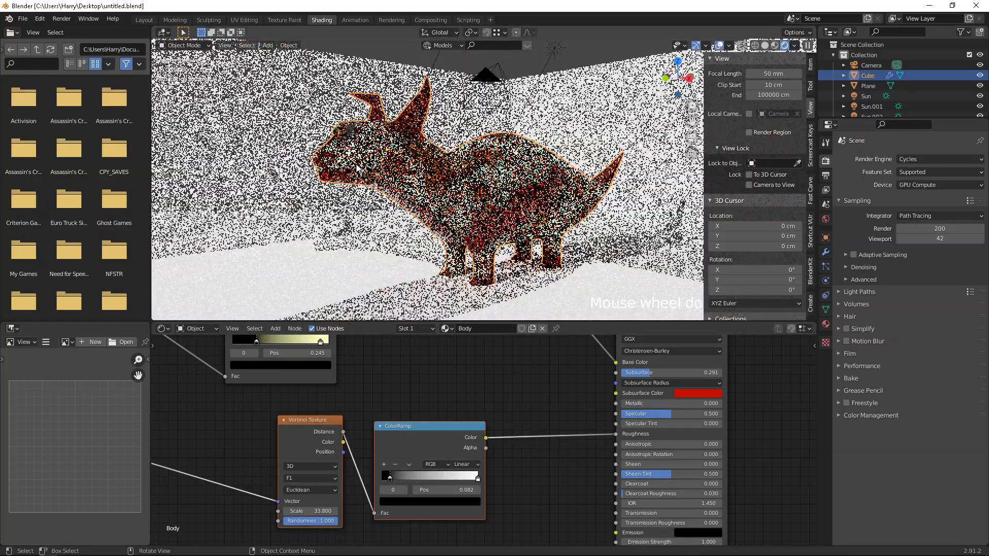
pyautogui.scroll(3, 417, 155)
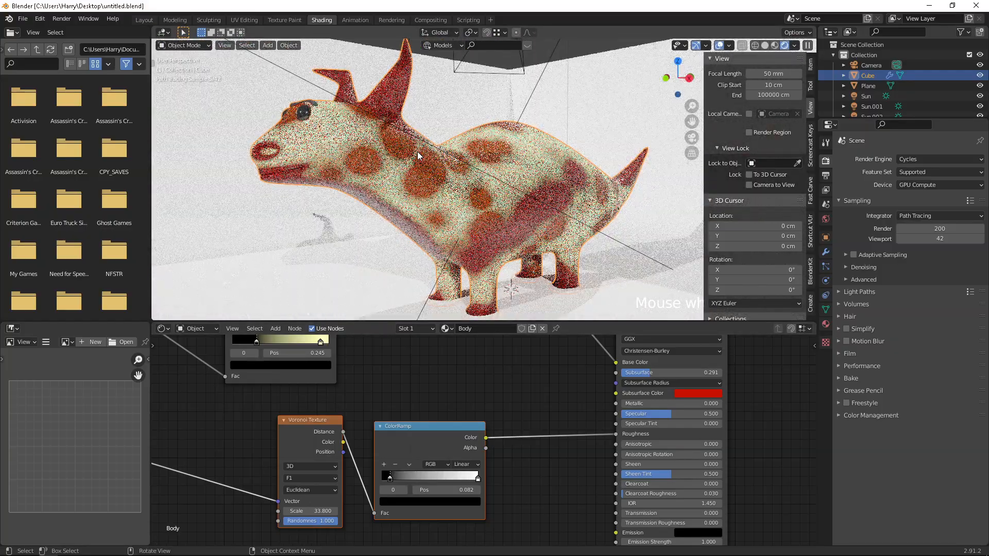
pyautogui.moveTo(403, 140)
pyautogui.mouseDown(button='middle')
pyautogui.moveTo(388, 180)
pyautogui.moveTo(398, 147)
pyautogui.mouseUp(button='middle')
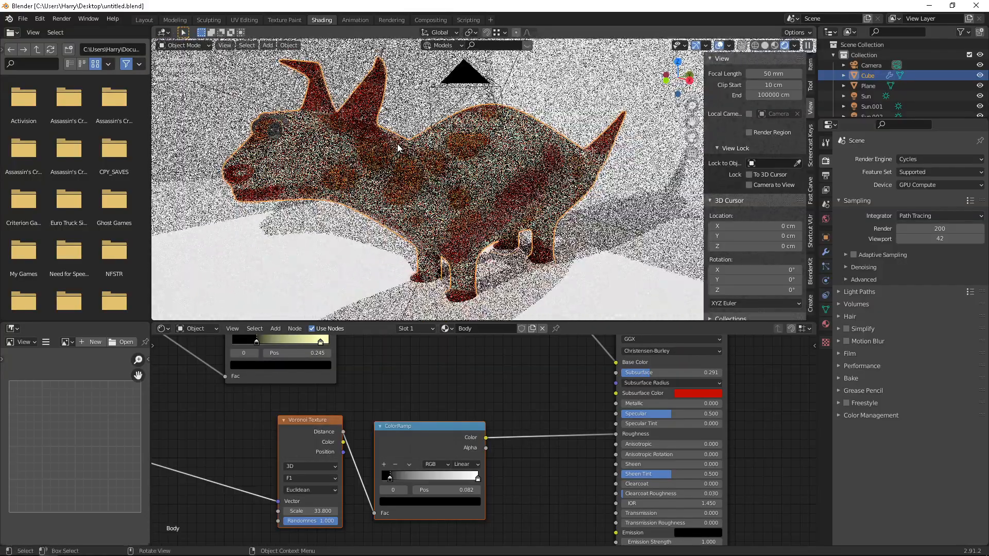
# Step: Align the camera to the current view, lock the camera to the view, and reframe it so the whole creature fits inside the frame
pyautogui.press('ctrl+alt+KP_0')
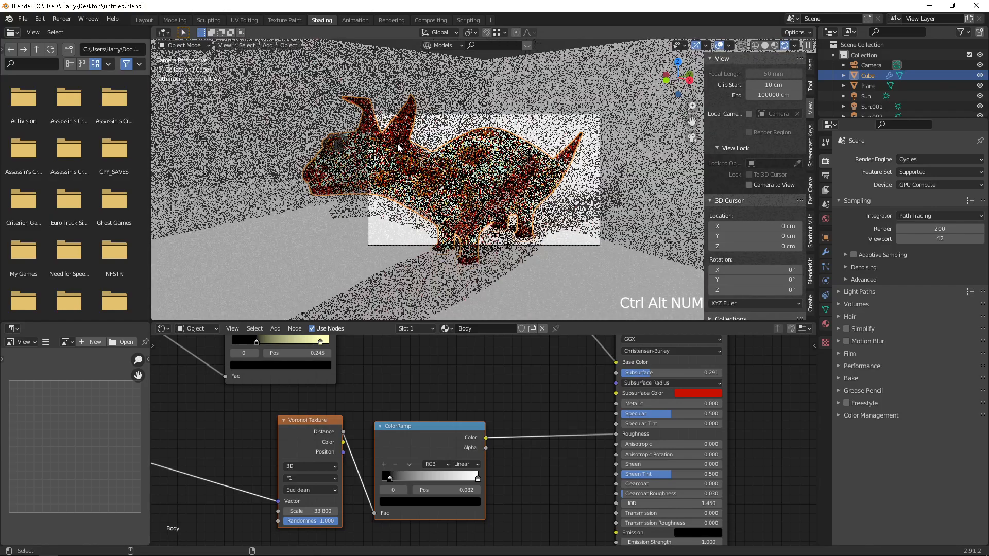
pyautogui.click(754, 185)
pyautogui.scroll(-2, 484, 196)
pyautogui.moveTo(484, 196)
pyautogui.keyDown('shift'); pyautogui.mouseDown(button='middle')
pyautogui.moveTo(472, 192)
pyautogui.moveTo(482, 193)
pyautogui.mouseUp(button='middle'); pyautogui.keyUp('shift')
pyautogui.scroll(2, 482, 201)
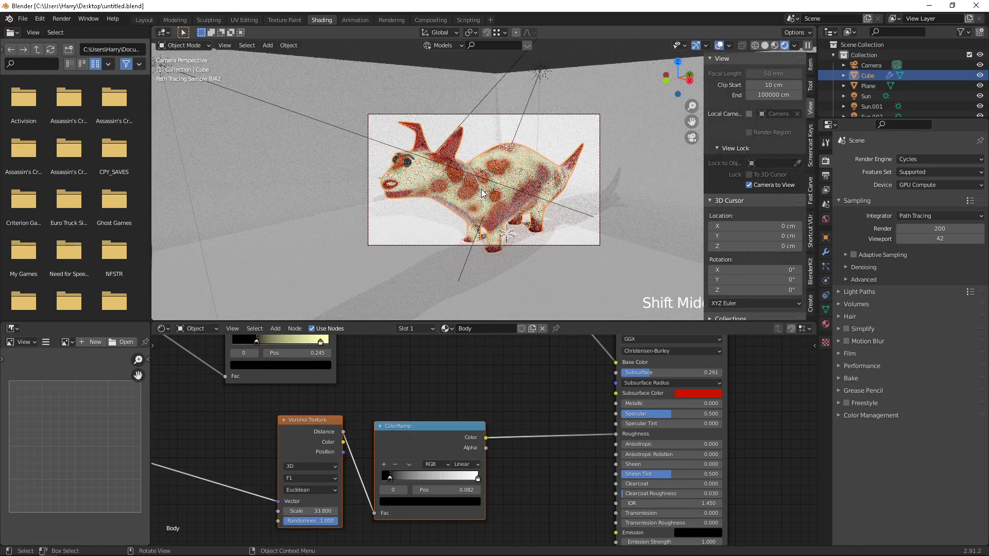
pyautogui.scroll(-2, 479, 190)
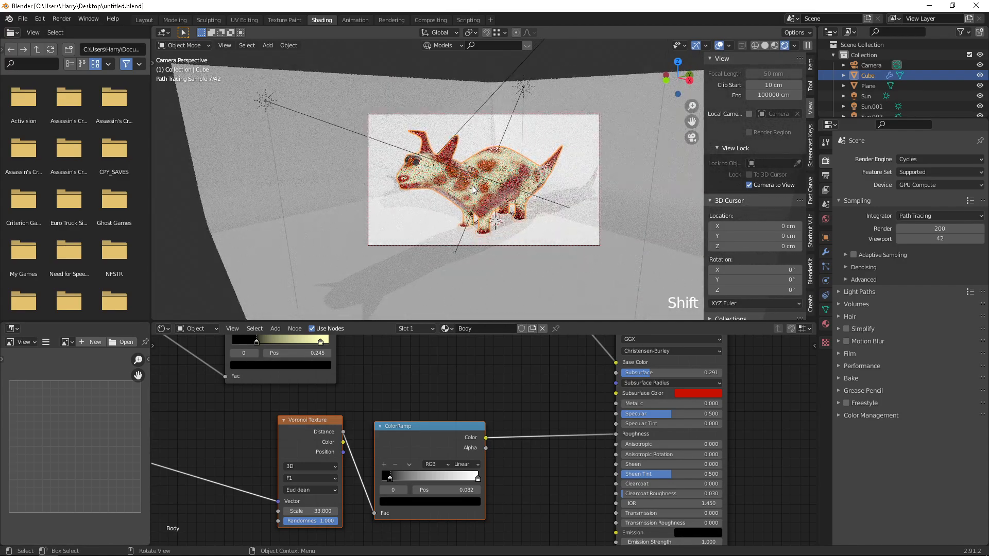
# Step: Switch the viewport to Material Preview, adjust the camera framing around the whole creature, and save the Blender file
pyautogui.press('z')
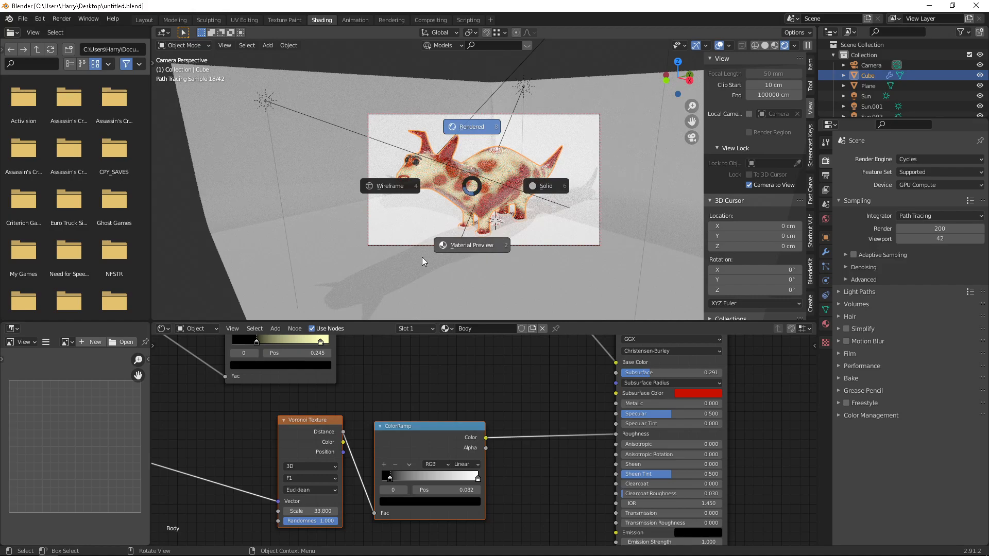
pyautogui.click(475, 267)
pyautogui.scroll(-2, 479, 189)
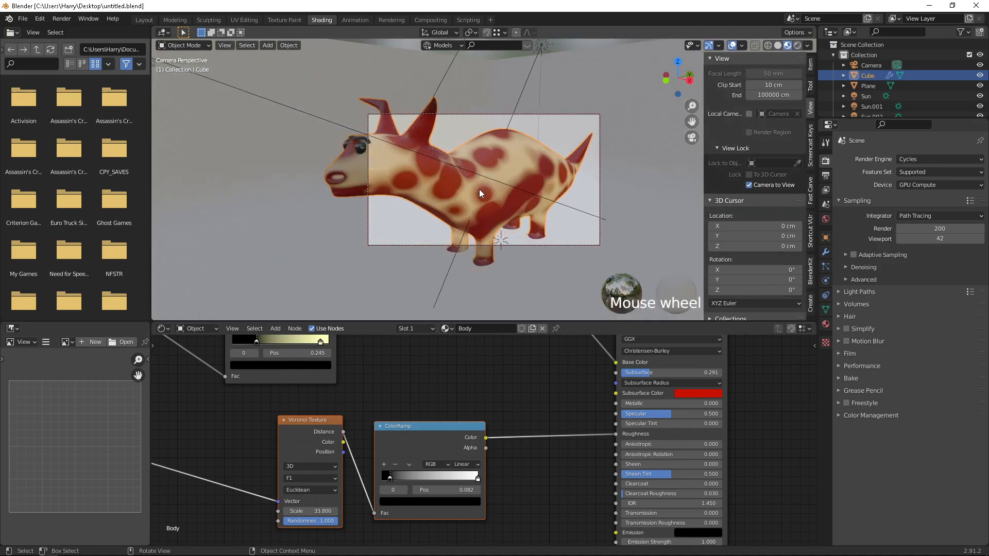
pyautogui.keyDown('shift'); pyautogui.moveTo(479, 189); pyautogui.dragTo(472, 190, button='middle'); pyautogui.keyUp('shift')
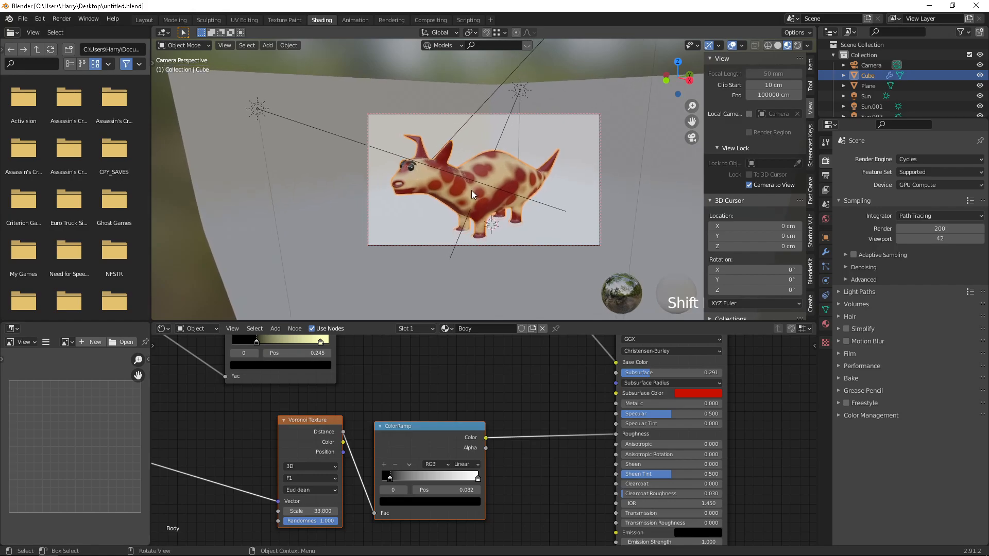
pyautogui.scroll(-1, 471, 190)
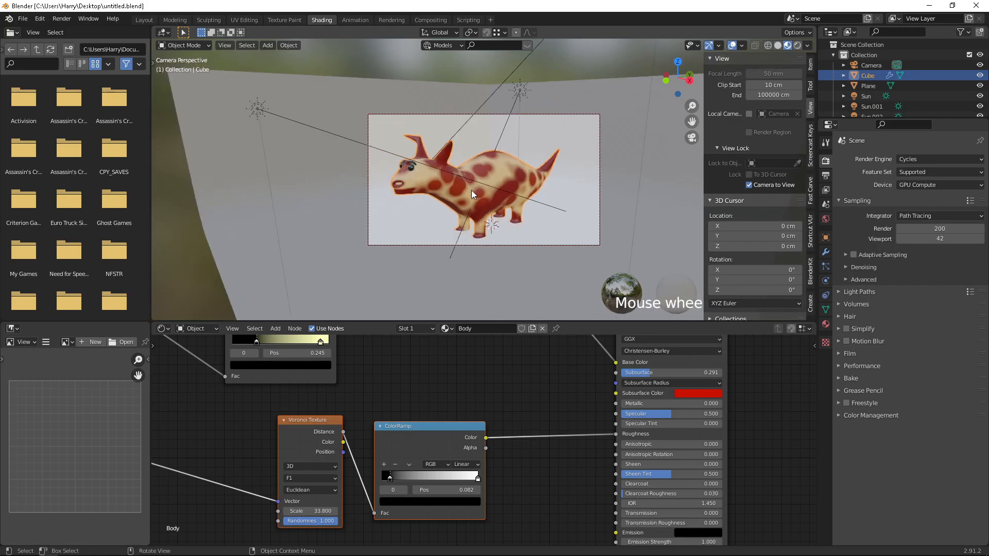
pyautogui.hotkey('ctrl', 's')
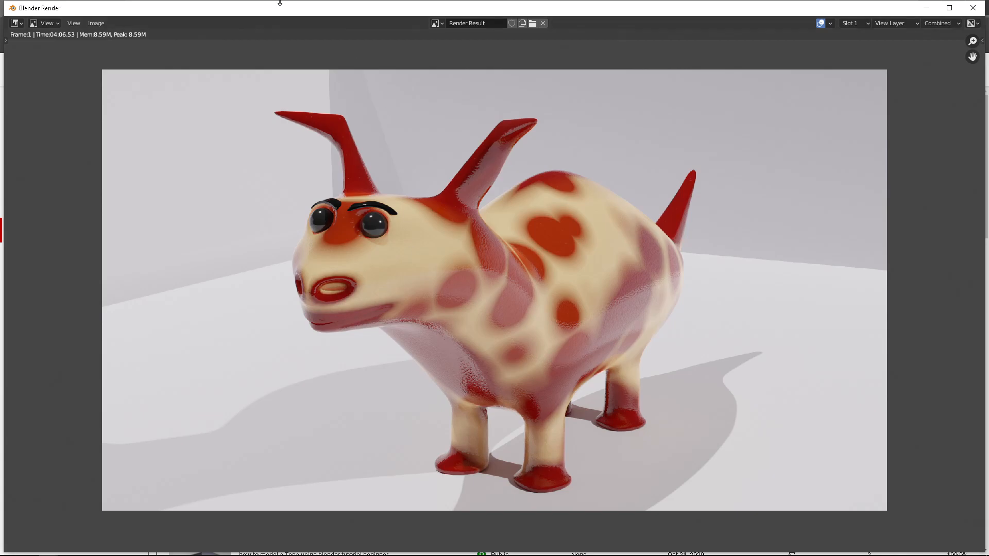
# Step: Save the finished render as a PNG image named Buddy in the Desktop folder
pyautogui.click(95, 24)
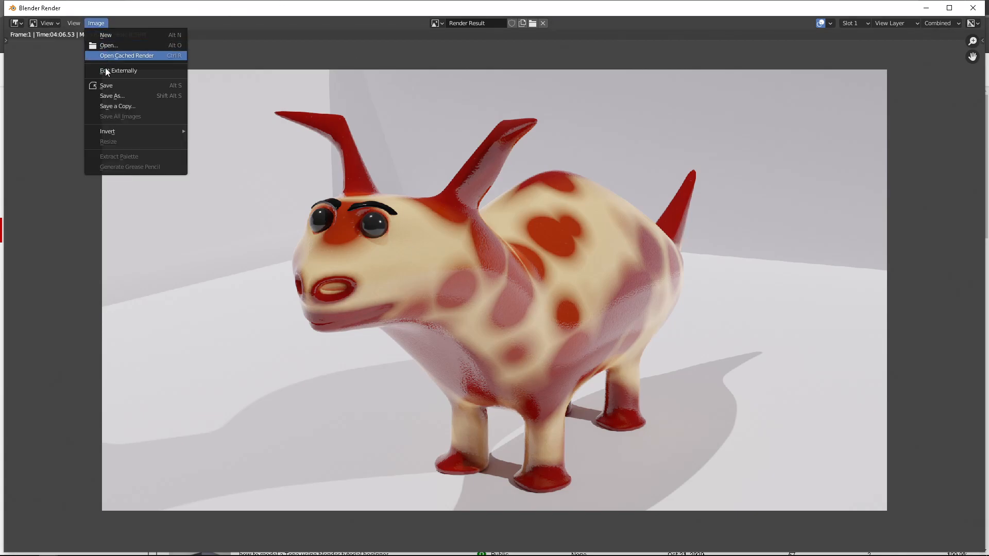
pyautogui.click(115, 96)
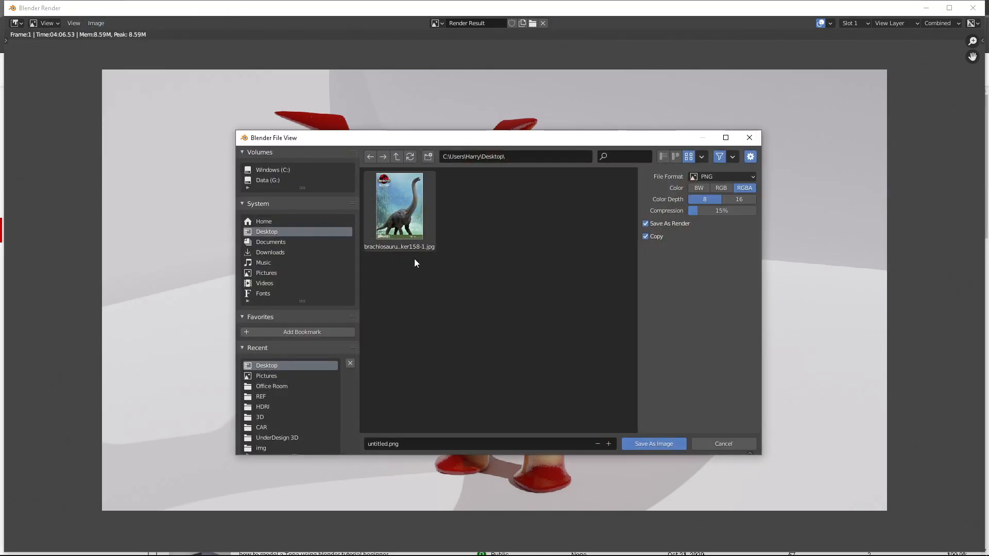
pyautogui.click(413, 442)
pyautogui.write('Buddy')
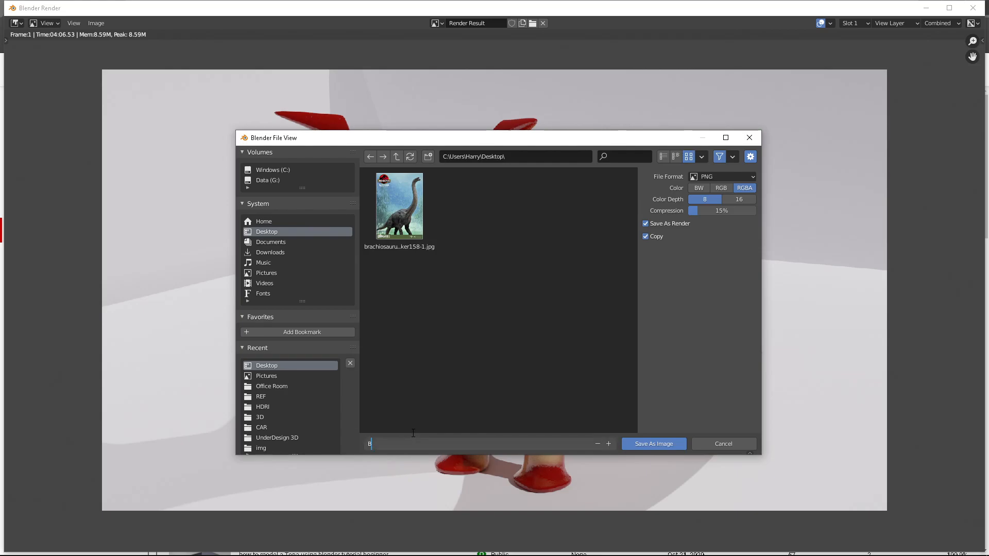
pyautogui.click(650, 446)
pyautogui.click(650, 446)
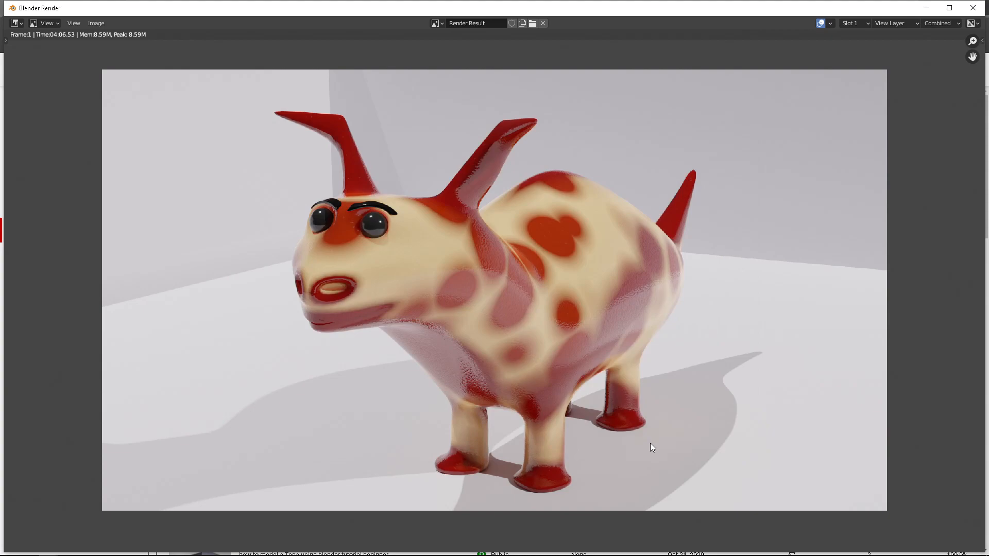